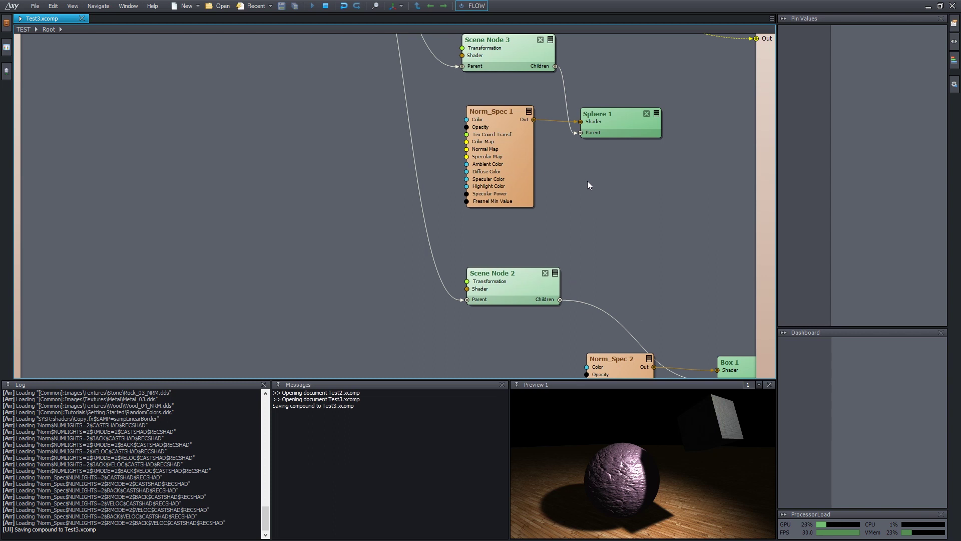
{"action": "middle_click_drag", "start_coordinate": [586, 180], "coordinate": [585, 269]}
{"action": "middle_click_drag", "start_coordinate": [315, 179], "coordinate": [364, 263]}
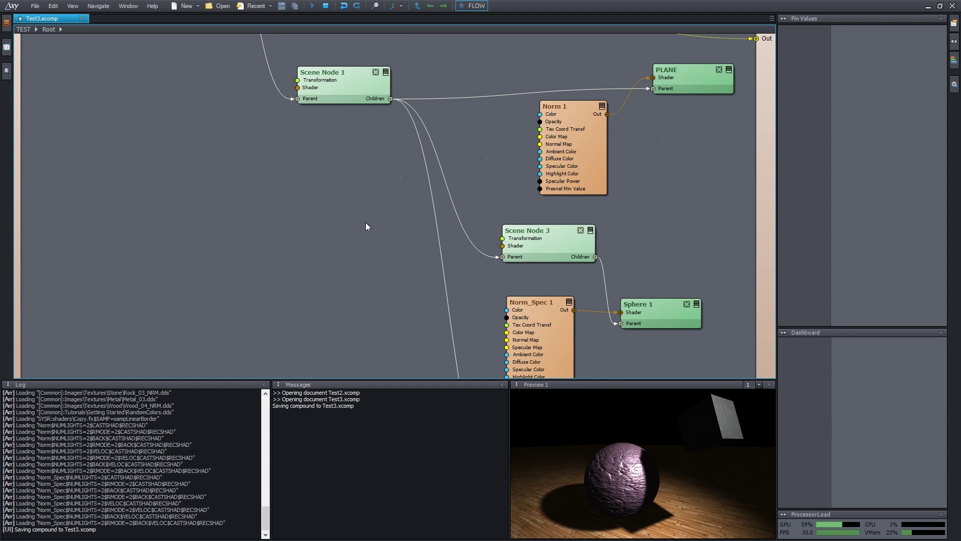
{"action": "middle_click_drag", "start_coordinate": [393, 280], "coordinate": [317, 162]}
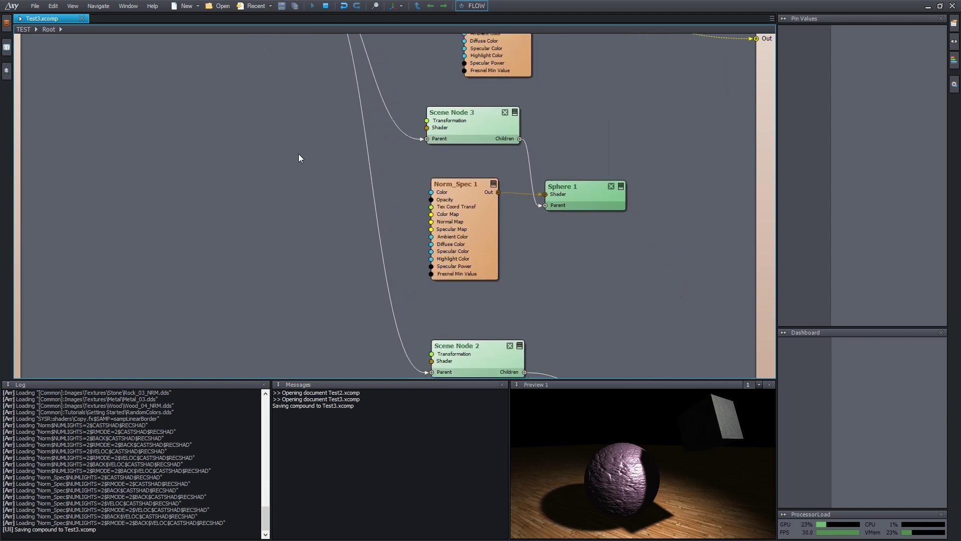
{"action": "middle_click_drag", "start_coordinate": [297, 157], "coordinate": [353, 208]}
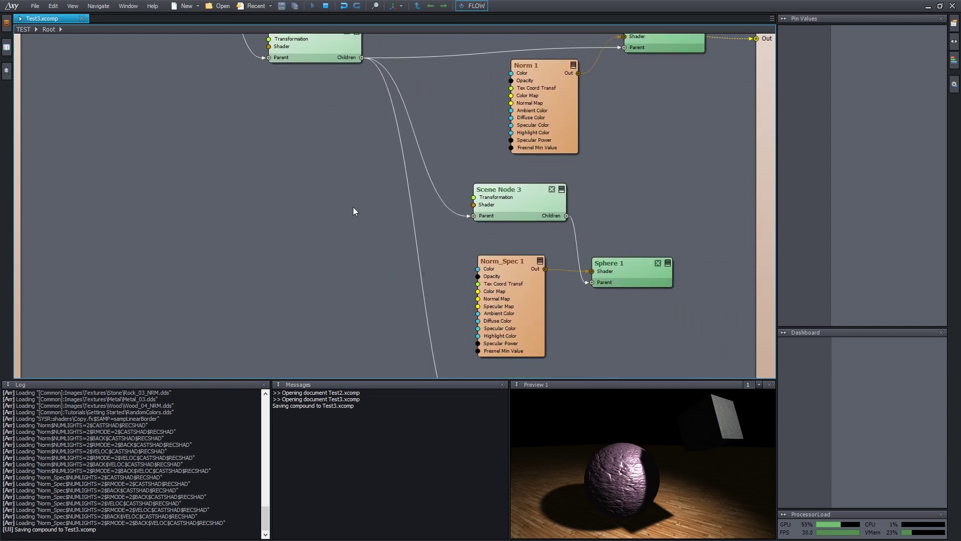
Insert a Rotation Y module beside Scene Node 2 and connect its output to that node's Add Transform pin.
{"action": "middle_click_drag", "start_coordinate": [355, 272], "coordinate": [349, 167]}
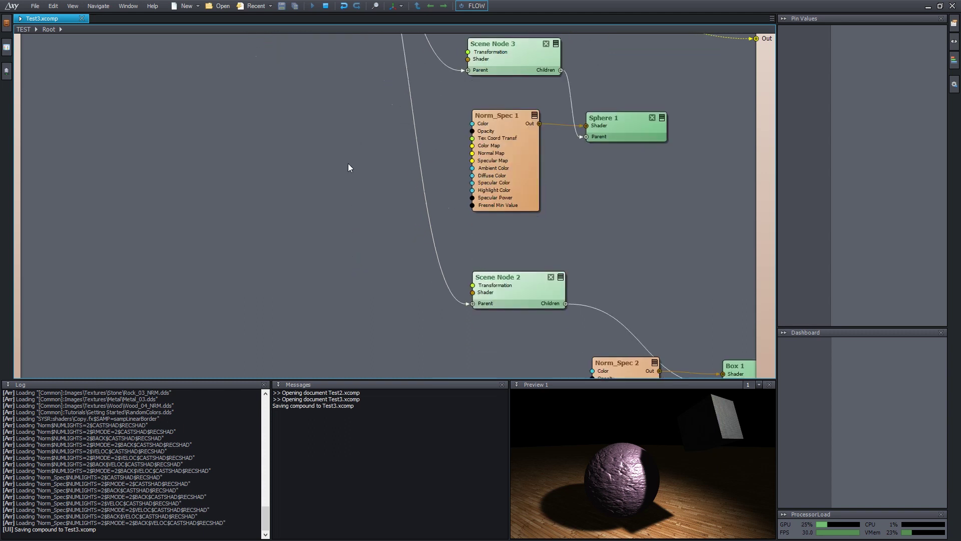
{"action": "double_click", "coordinate": [338, 275]}
{"action": "type", "text": "rot"}
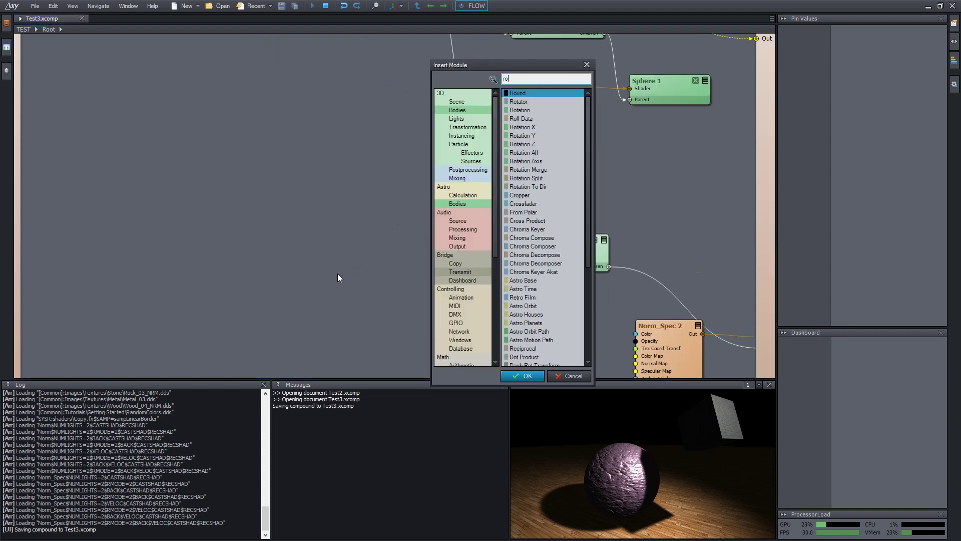
{"action": "key", "text": "Down"}
{"action": "key", "text": "Down"}
{"action": "key", "text": "Down"}
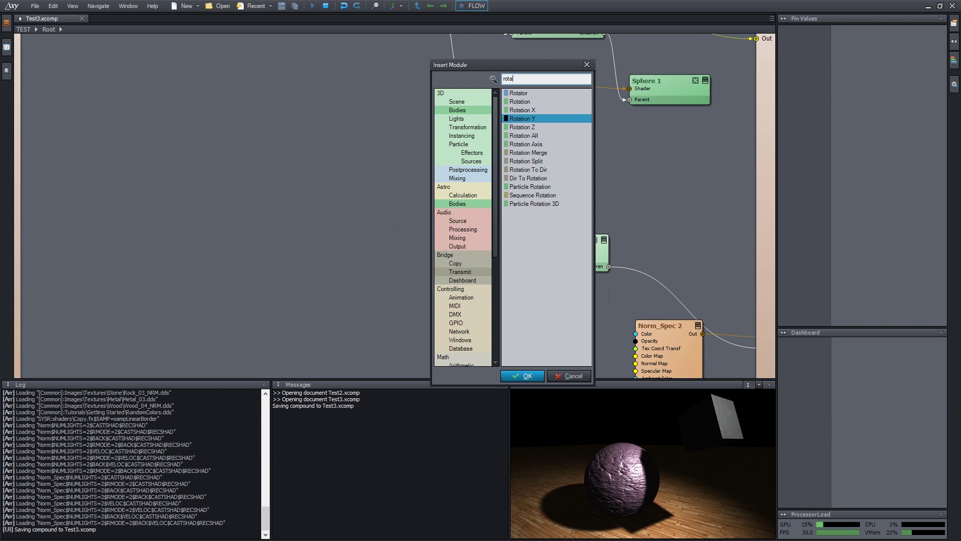
{"action": "key", "text": "Return"}
{"action": "left_click_drag", "start_coordinate": [389, 288], "coordinate": [528, 257]}
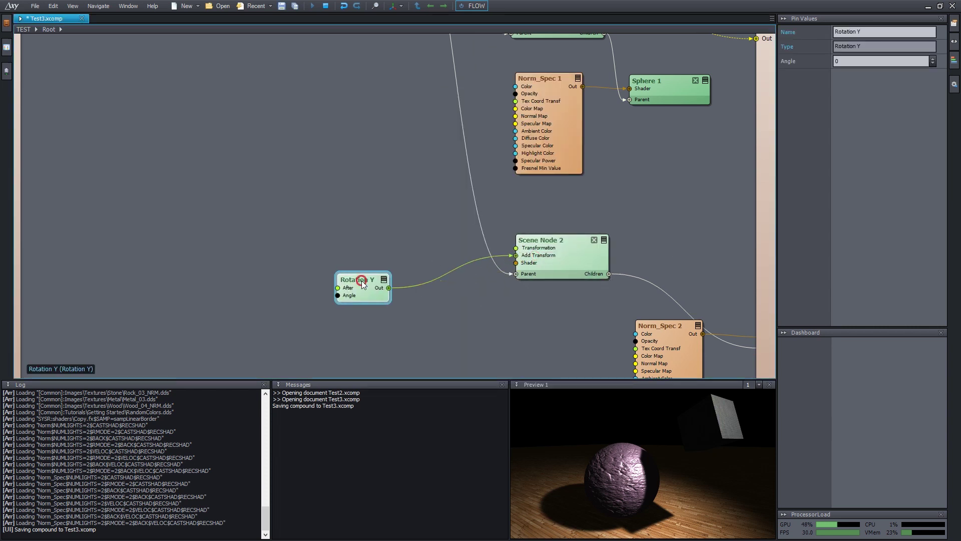
{"action": "left_click_drag", "start_coordinate": [360, 282], "coordinate": [408, 259]}
Insert a Dash Scalar module before Rotation Y and connect its output to Rotation Y's Angle pin.
{"action": "double_click", "coordinate": [266, 224]}
{"action": "type", "text": "dash s"}
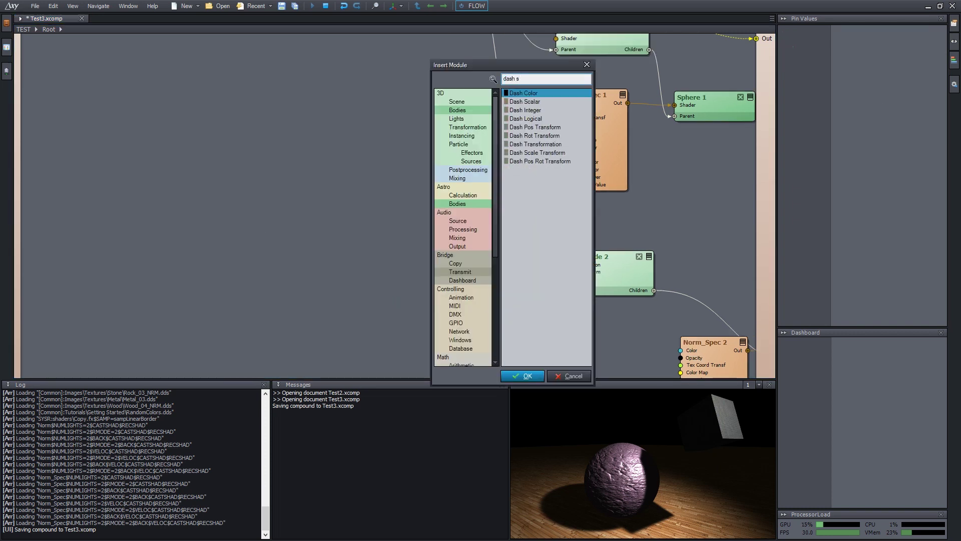
{"action": "key", "text": "Down"}
{"action": "key", "text": "Return"}
{"action": "left_click_drag", "start_coordinate": [290, 229], "coordinate": [462, 278]}
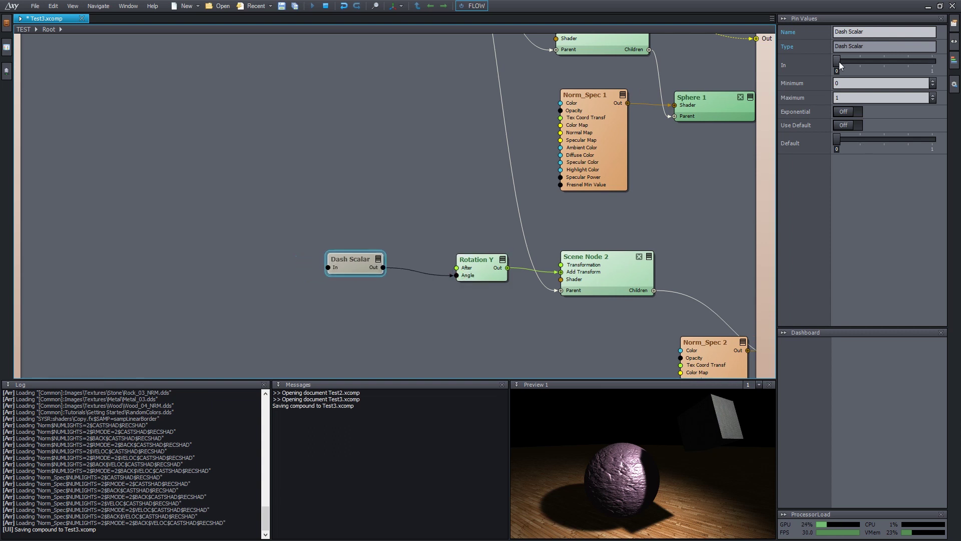
{"action": "mouse_move", "coordinate": [839, 62]}
{"action": "left_mouse_down"}
{"action": "mouse_move", "coordinate": [930, 61]}
{"action": "mouse_move", "coordinate": [837, 60]}
{"action": "left_mouse_up"}
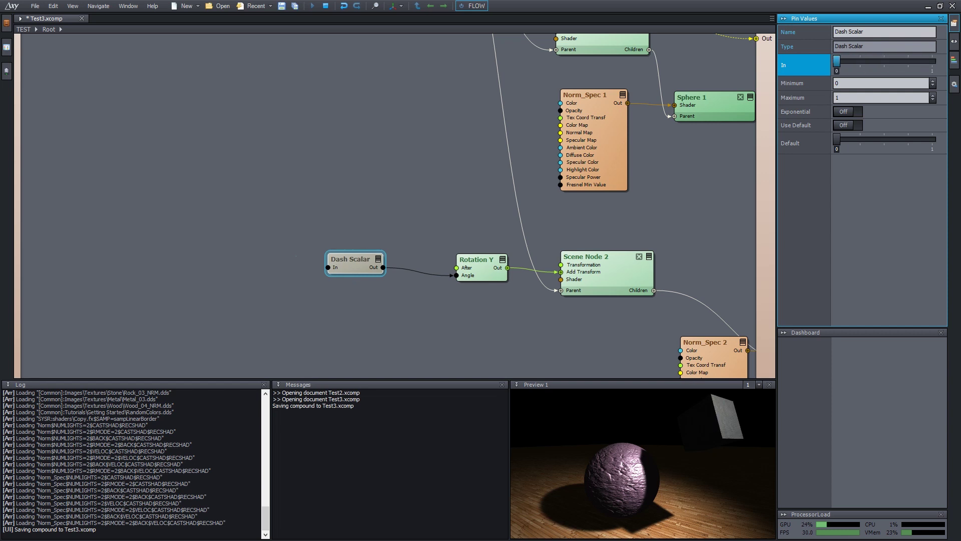
{"action": "left_click", "coordinate": [811, 84]}
{"action": "left_click", "coordinate": [811, 98]}
{"action": "left_click", "coordinate": [813, 85]}
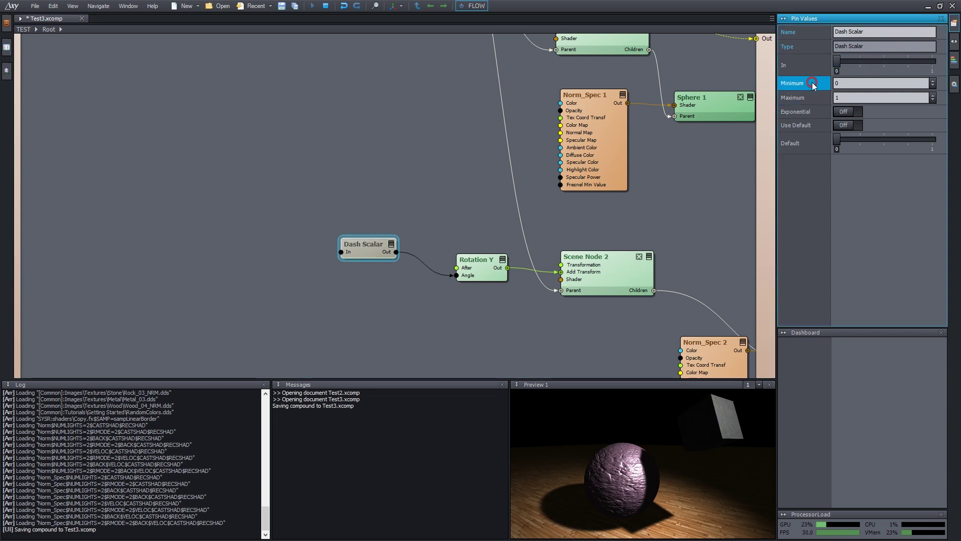
{"action": "left_click", "coordinate": [811, 99]}
{"action": "left_click", "coordinate": [811, 84]}
Set the Dash Scalar's minimum to 30 and its maximum to 100.
{"action": "left_click", "coordinate": [811, 98]}
{"action": "key", "text": "Up"}
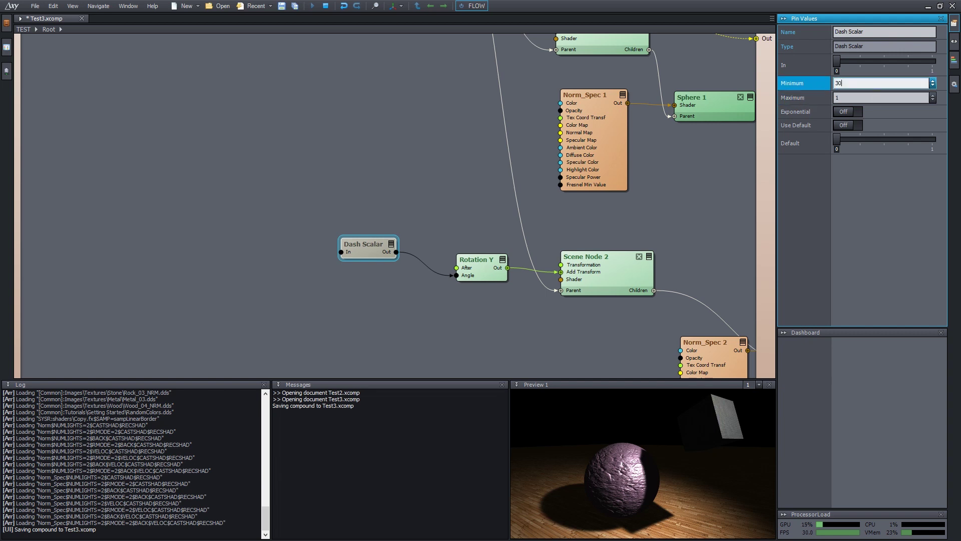
{"action": "type", "text": "30"}
{"action": "key", "text": "Tab"}
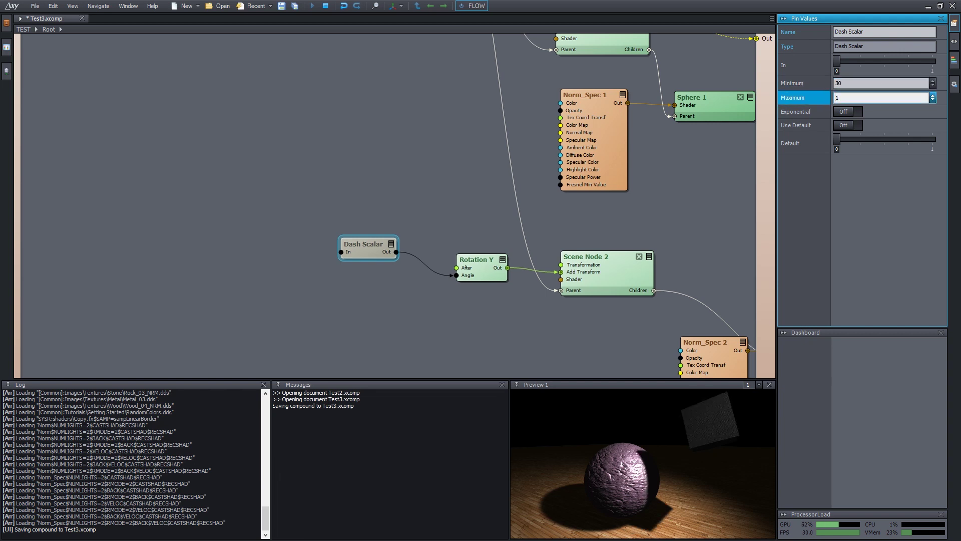
{"action": "type", "text": "00"}
{"action": "key", "text": "Return"}
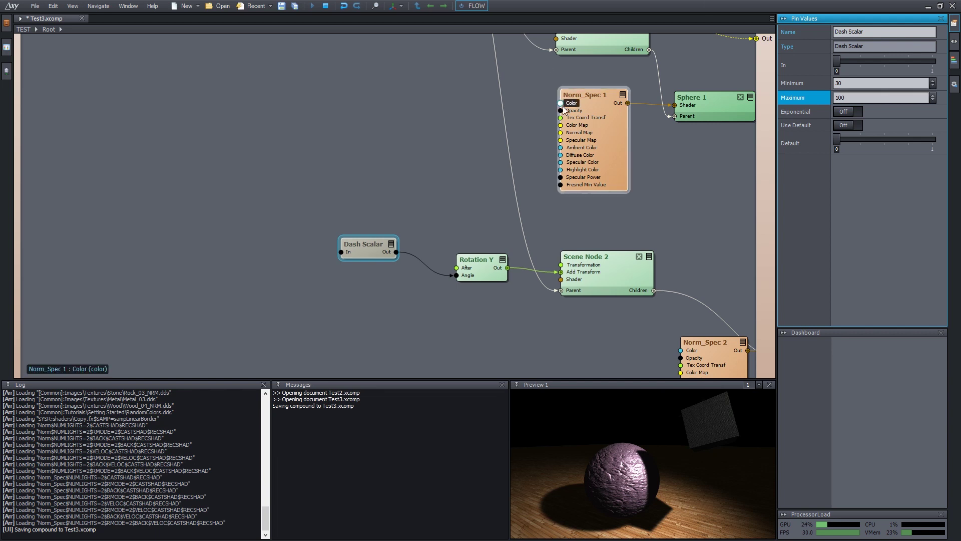
Raise the Dash Scalar's In value to 0.45 and set its maximum to 140.
{"action": "left_click_drag", "start_coordinate": [386, 246], "coordinate": [375, 242]}
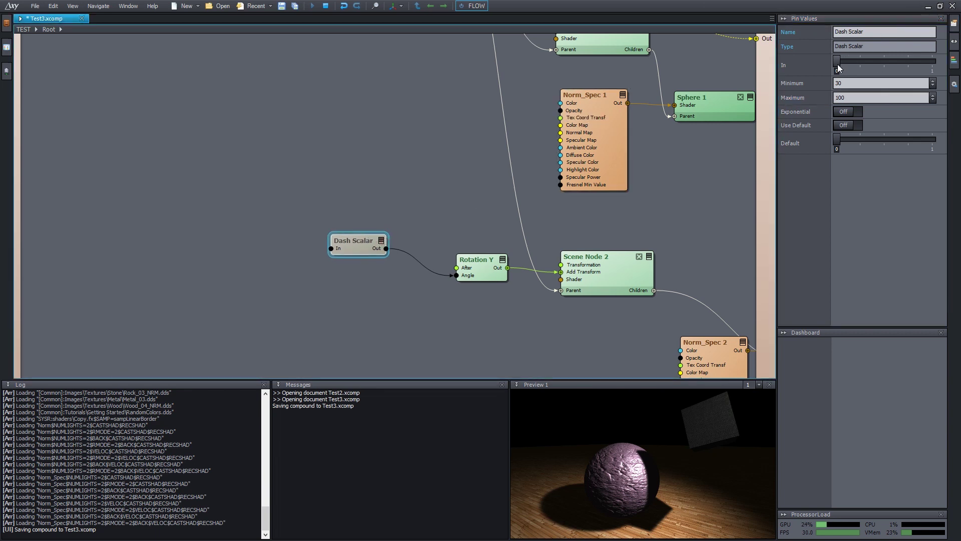
{"action": "left_click_drag", "start_coordinate": [836, 61], "coordinate": [880, 60]}
{"action": "left_click", "coordinate": [877, 95]}
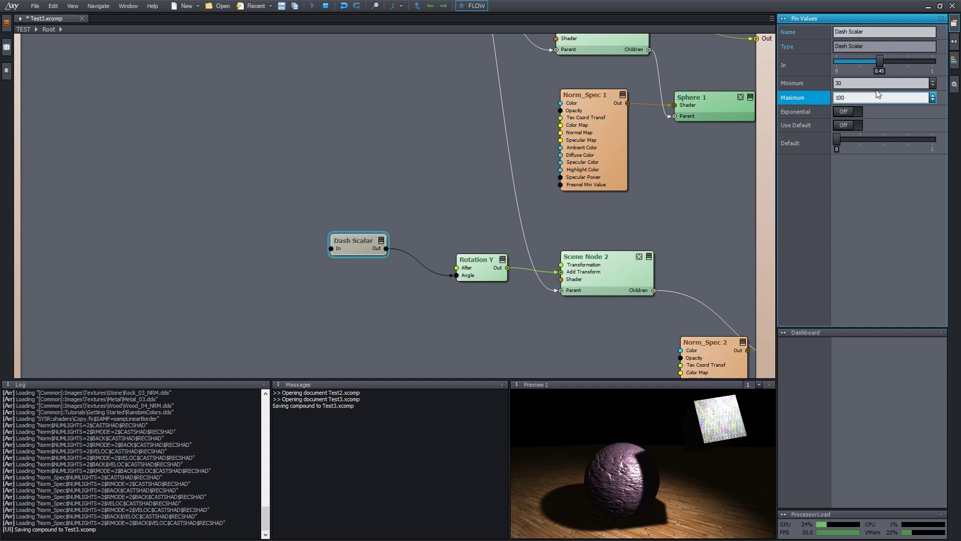
{"action": "key", "text": "Left"}
{"action": "key", "text": "BackSpace"}
{"action": "type", "text": "4"}
{"action": "key", "text": "Return"}
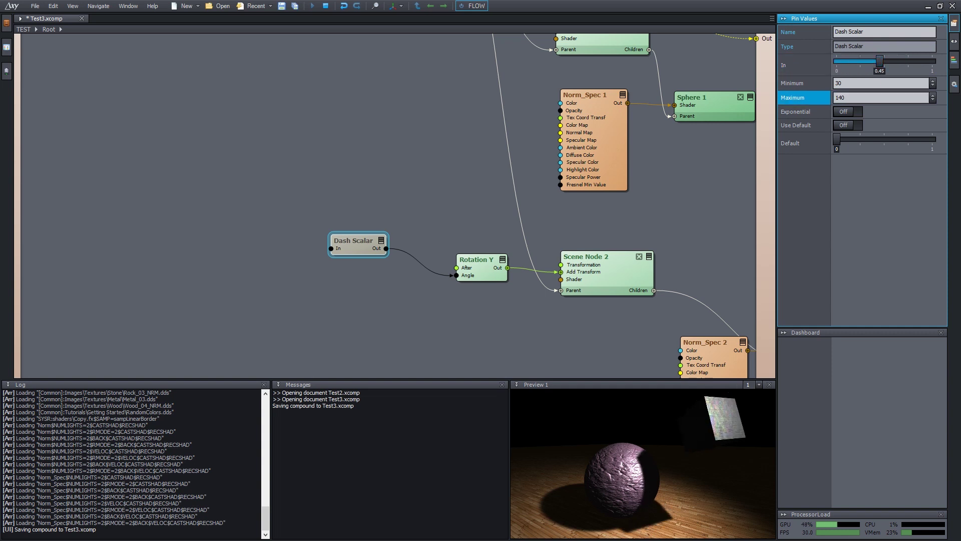
Return the Dash Scalar's In value to 0 and nudge its node closer to Rotation Y.
{"action": "left_click", "coordinate": [880, 61]}
{"action": "left_click_drag", "start_coordinate": [880, 61], "coordinate": [809, 69]}
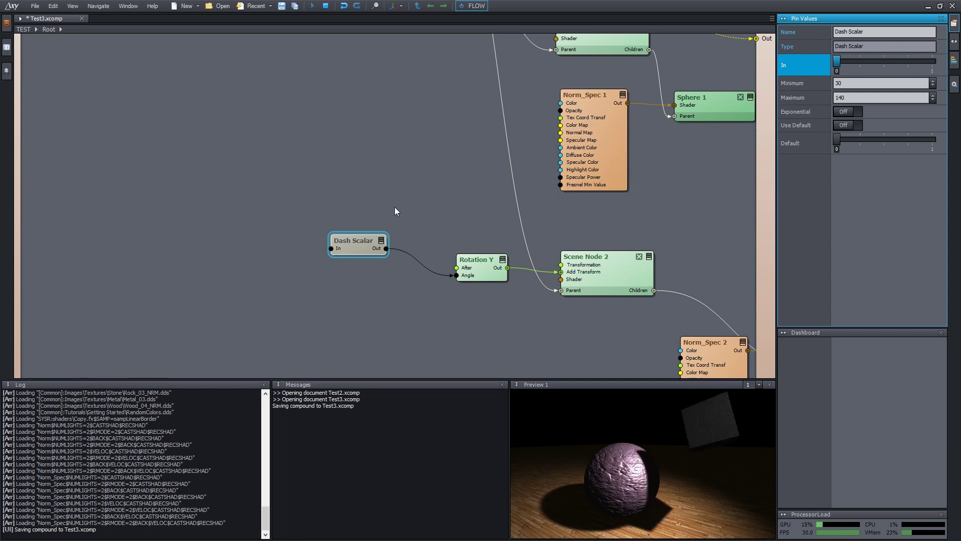
{"action": "middle_click_drag", "start_coordinate": [378, 217], "coordinate": [409, 215]}
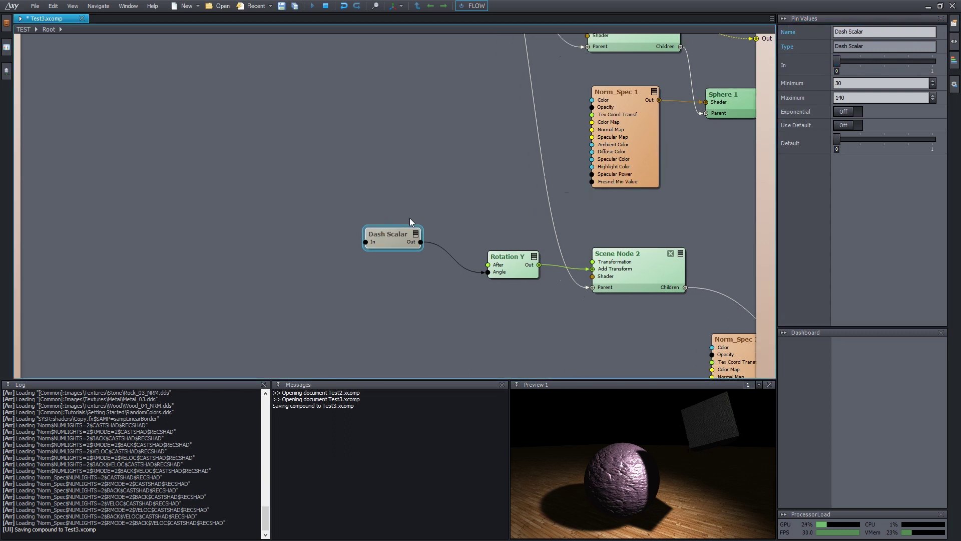
{"action": "left_click_drag", "start_coordinate": [394, 233], "coordinate": [405, 228]}
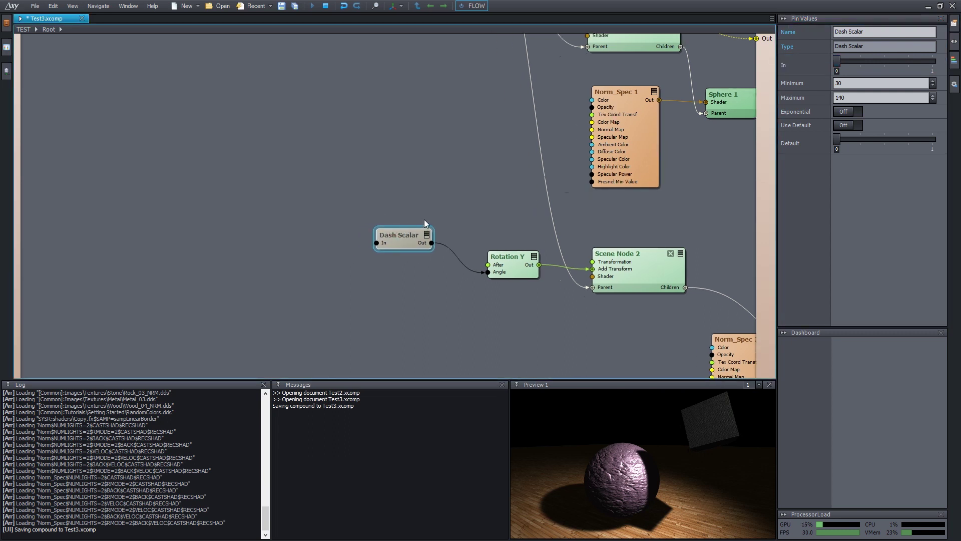
Insert a Copy Logical module in the empty area before the Dash Scalar.
{"action": "middle_click_drag", "start_coordinate": [425, 220], "coordinate": [367, 190]}
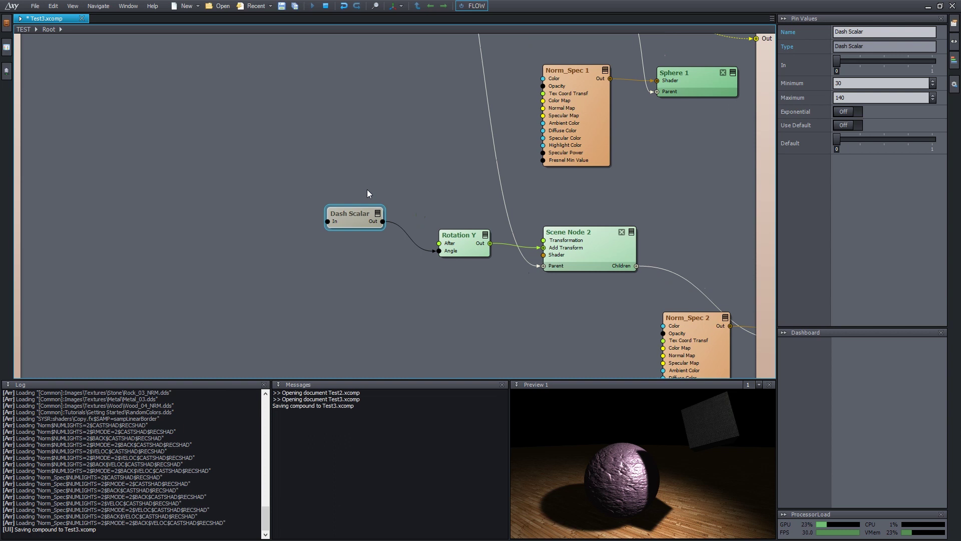
{"action": "double_click", "coordinate": [198, 212]}
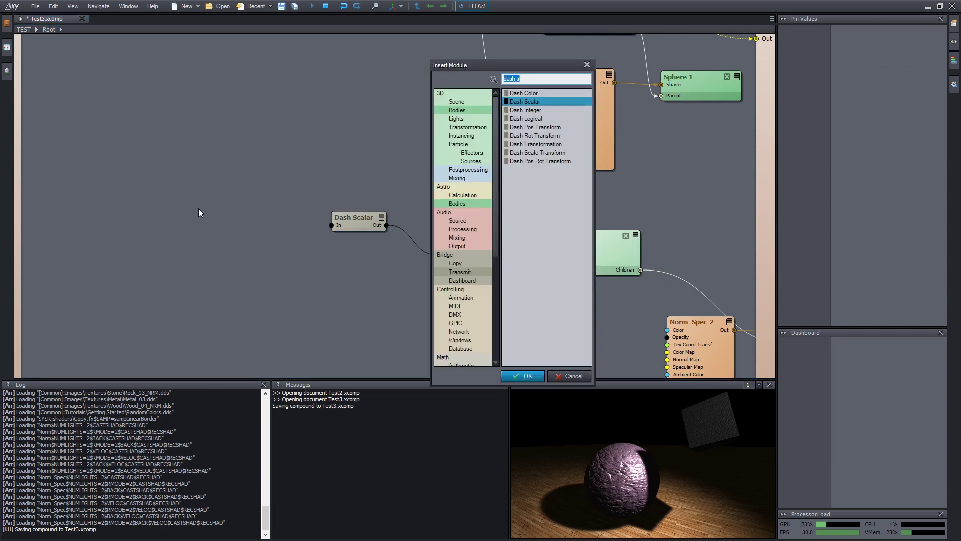
{"action": "type", "text": "copy log"}
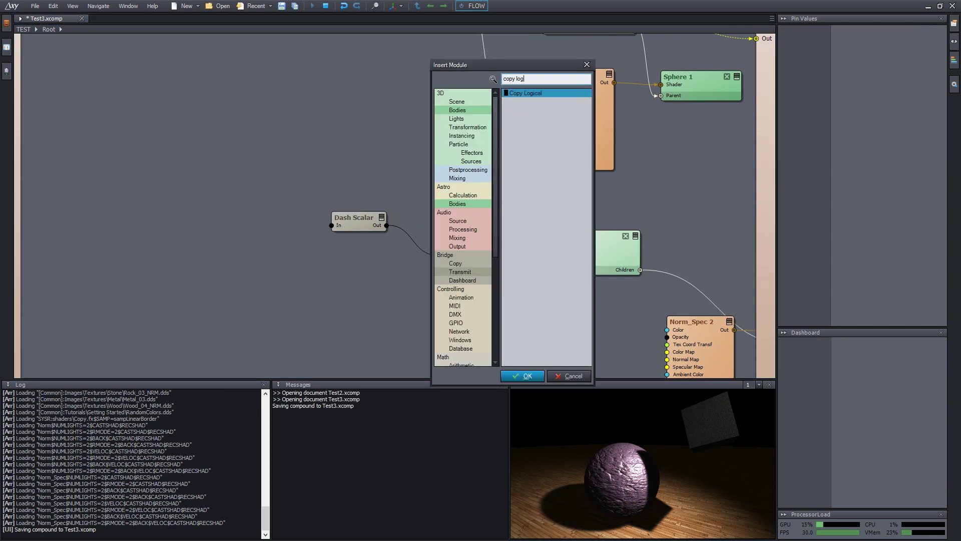
{"action": "key", "text": "Return"}
{"action": "left_click_drag", "start_coordinate": [234, 226], "coordinate": [242, 206]}
{"action": "scroll", "coordinate": [242, 205], "scroll_direction": "up", "scroll_amount": 1}
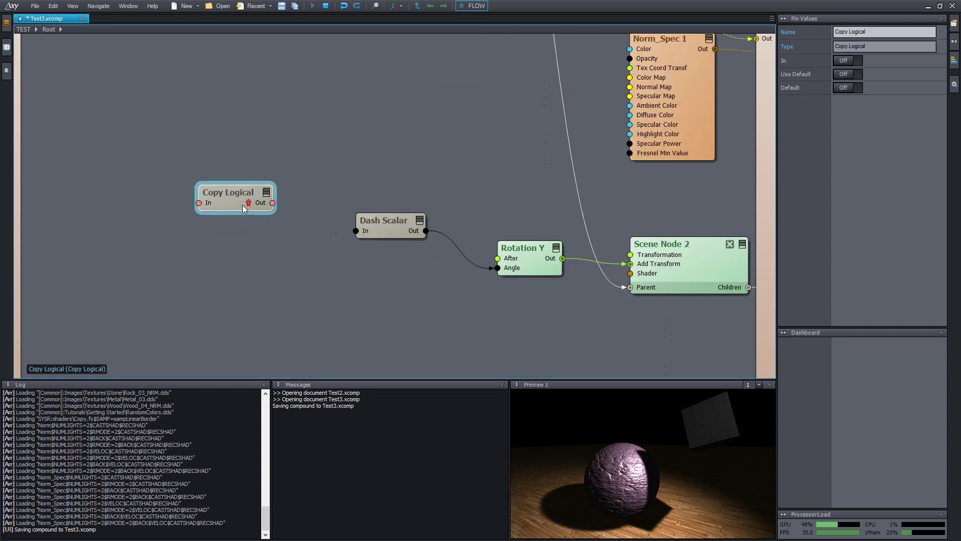
{"action": "scroll", "coordinate": [242, 205], "scroll_direction": "down", "scroll_amount": 1}
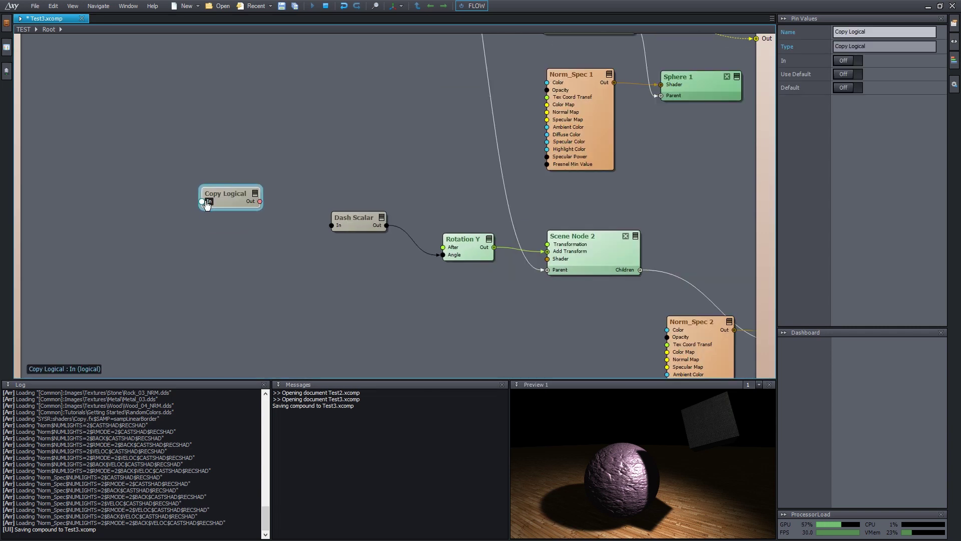
Expose Copy Logical's In pin as an input of the Root compound and test its dashboard switch.
{"action": "left_click_drag", "start_coordinate": [202, 200], "coordinate": [22, 72]}
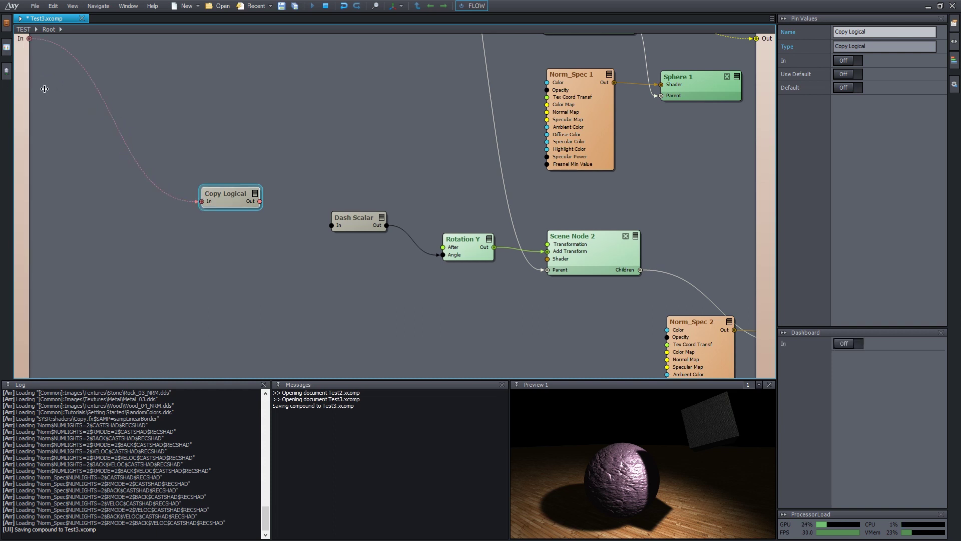
{"action": "left_click", "coordinate": [846, 345]}
{"action": "left_click", "coordinate": [845, 344]}
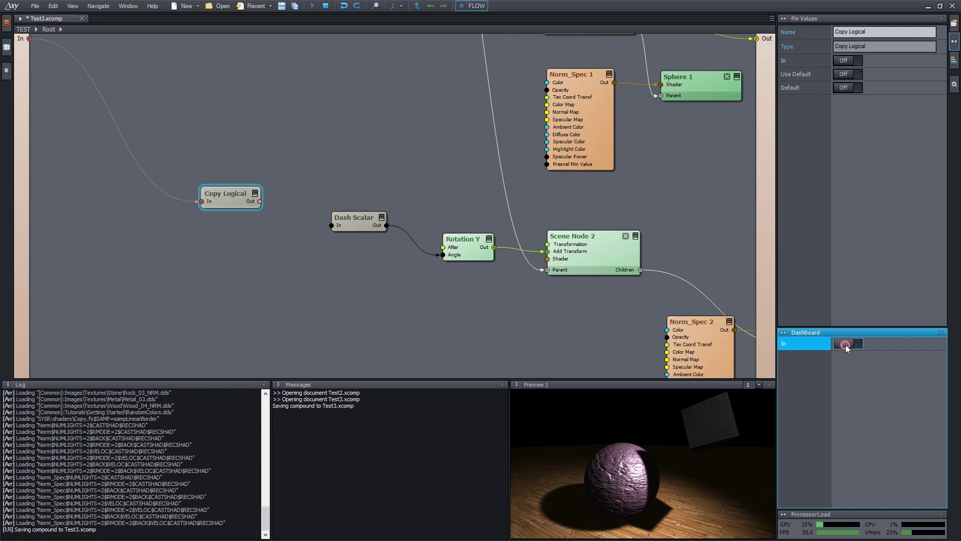
{"action": "left_click", "coordinate": [845, 344]}
{"action": "left_click", "coordinate": [846, 344]}
Rename the exposed input pin to Cube and connect Copy Logical's output to the Dash Scalar's In pin.
{"action": "right_click", "coordinate": [23, 40]}
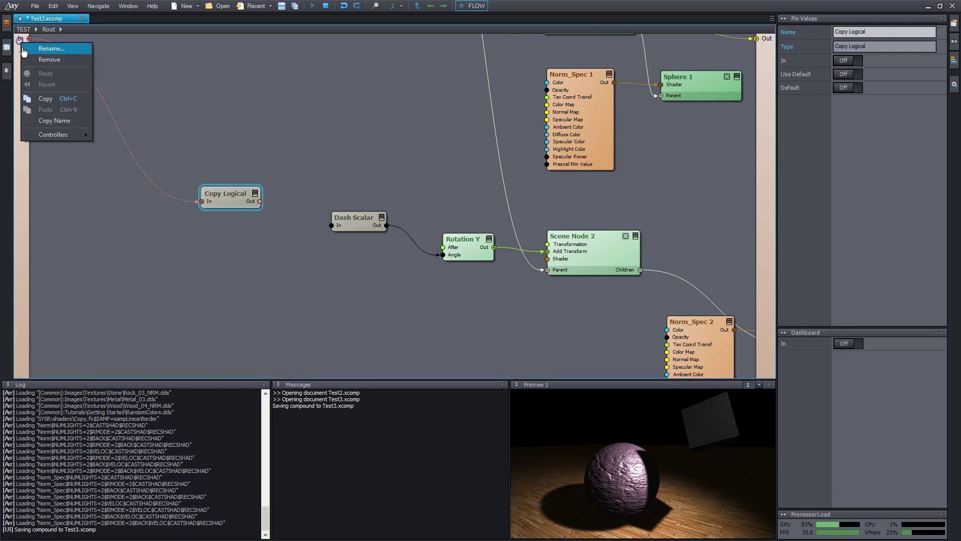
{"action": "left_click", "coordinate": [47, 50]}
{"action": "type", "text": "Cube"}
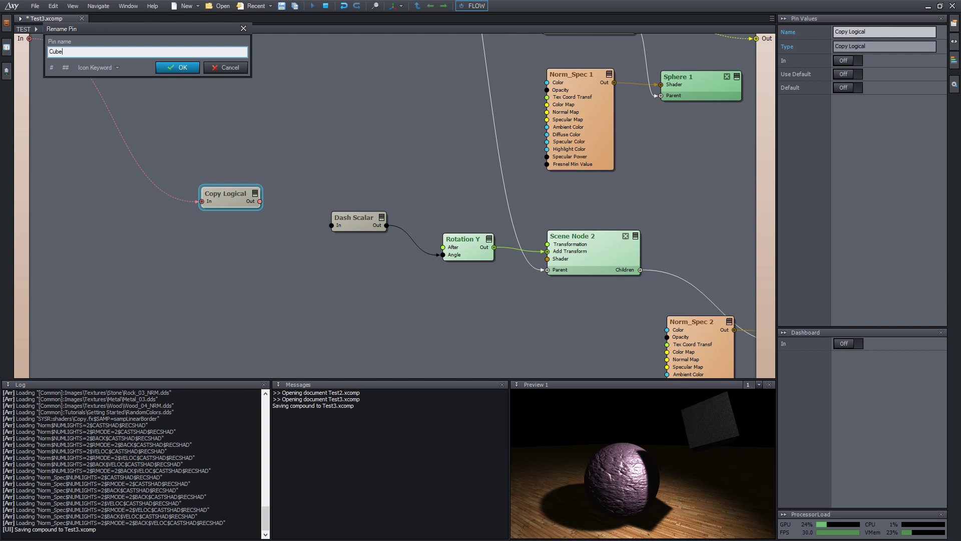
{"action": "key", "text": "Return"}
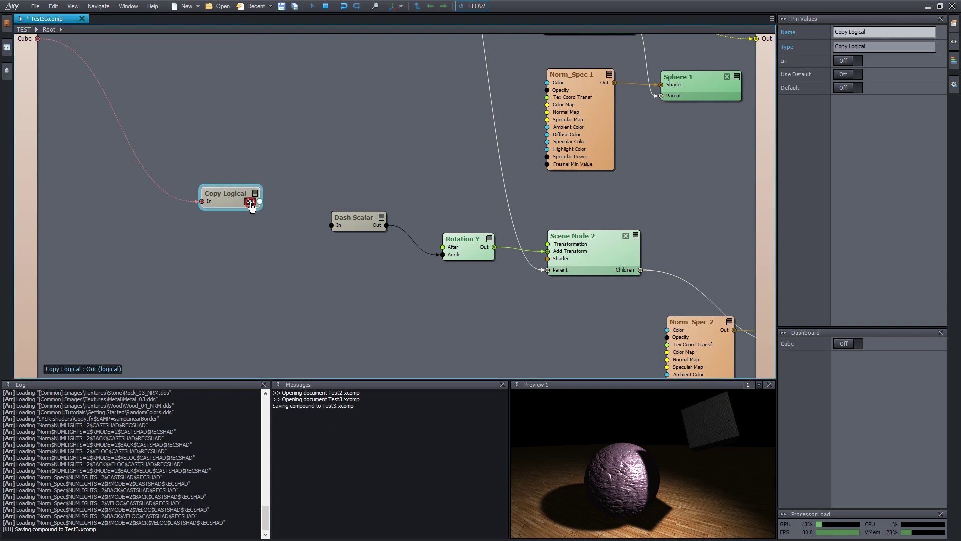
{"action": "left_click_drag", "start_coordinate": [296, 213], "coordinate": [333, 225]}
{"action": "left_click_drag", "start_coordinate": [230, 194], "coordinate": [242, 203]}
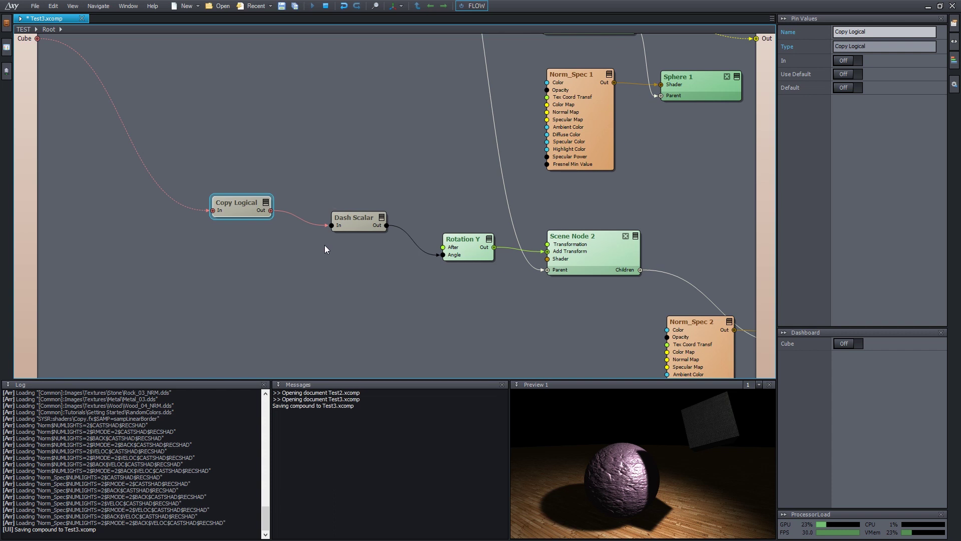
Switch the Cube input on and off repeatedly to check the box's rotation in the preview.
{"action": "left_click", "coordinate": [846, 343]}
{"action": "left_click", "coordinate": [846, 344]}
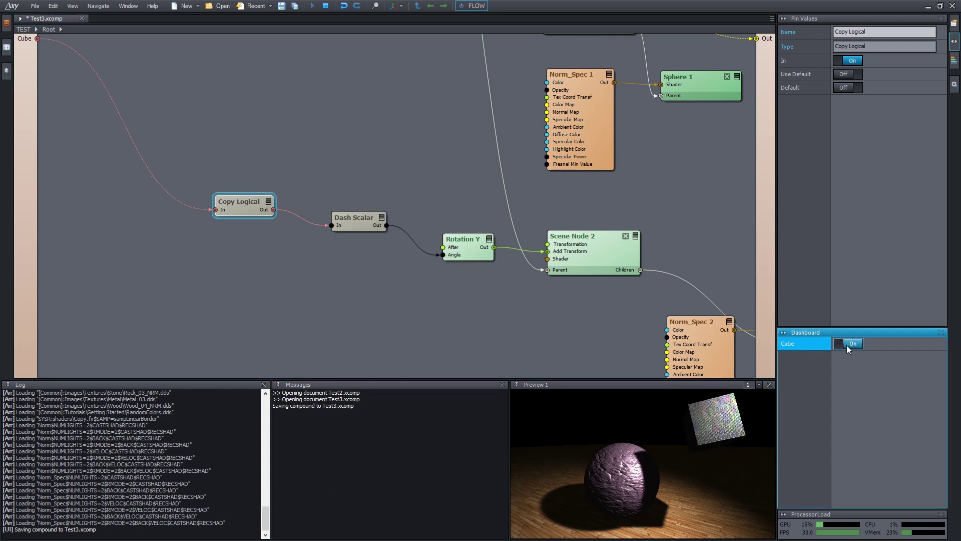
{"action": "left_click", "coordinate": [846, 344]}
{"action": "left_click", "coordinate": [846, 343]}
{"action": "left_click", "coordinate": [846, 343]}
{"action": "left_click", "coordinate": [846, 344]}
{"action": "left_click", "coordinate": [846, 343]}
{"action": "left_click", "coordinate": [846, 343]}
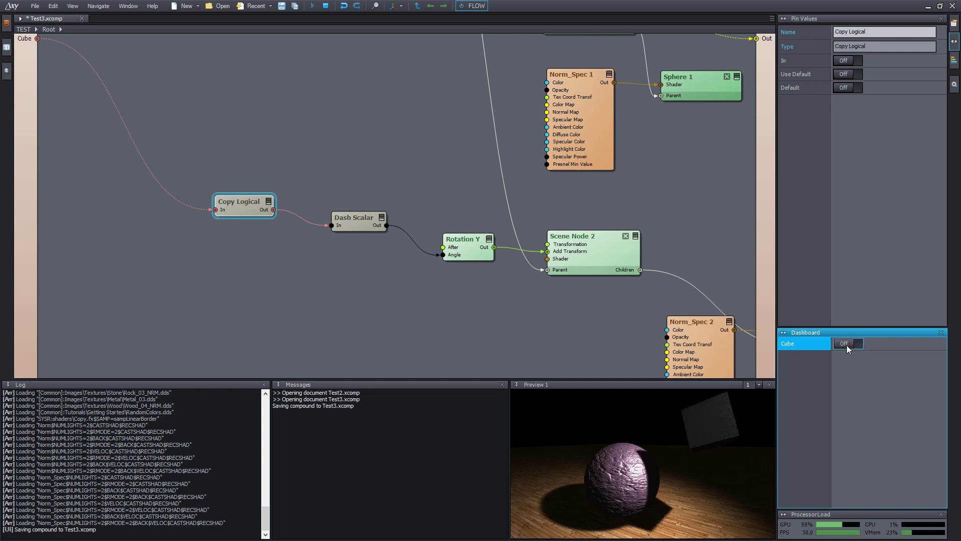
{"action": "left_click", "coordinate": [846, 343]}
{"action": "left_click", "coordinate": [846, 343]}
{"action": "left_click", "coordinate": [846, 343]}
{"action": "left_click", "coordinate": [846, 343]}
Spread Copy Logical and Dash Scalar apart and insert a Smooth module near the gap between them.
{"action": "left_click_drag", "start_coordinate": [220, 201], "coordinate": [137, 193]}
{"action": "left_click_drag", "start_coordinate": [358, 216], "coordinate": [356, 230]}
{"action": "right_click_drag", "start_coordinate": [293, 192], "coordinate": [310, 193]}
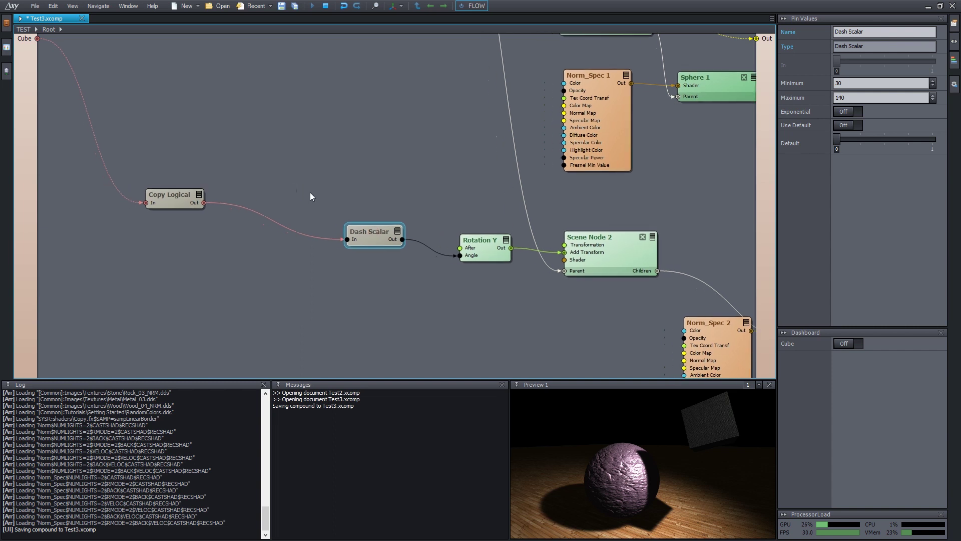
{"action": "left_click", "coordinate": [330, 177]}
{"action": "double_click", "coordinate": [331, 177]}
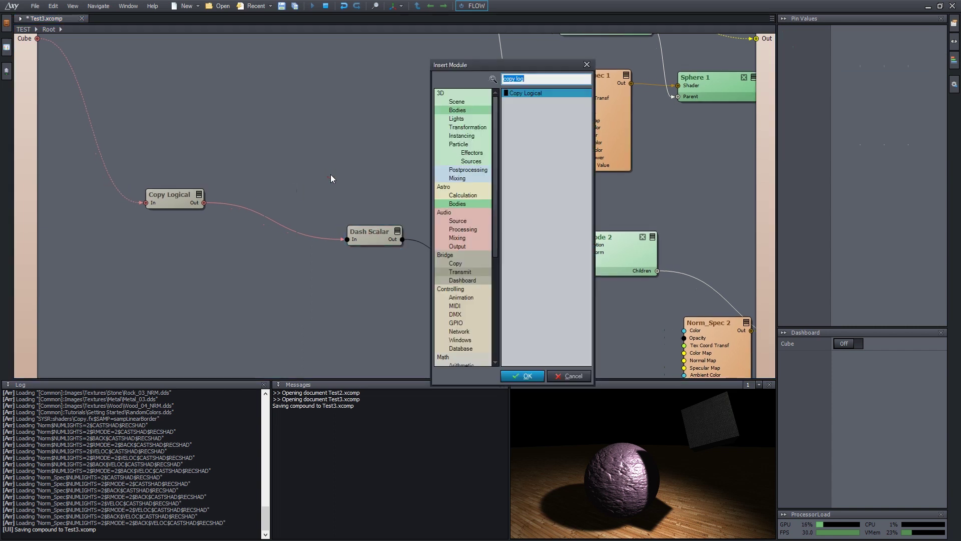
{"action": "type", "text": "smoot"}
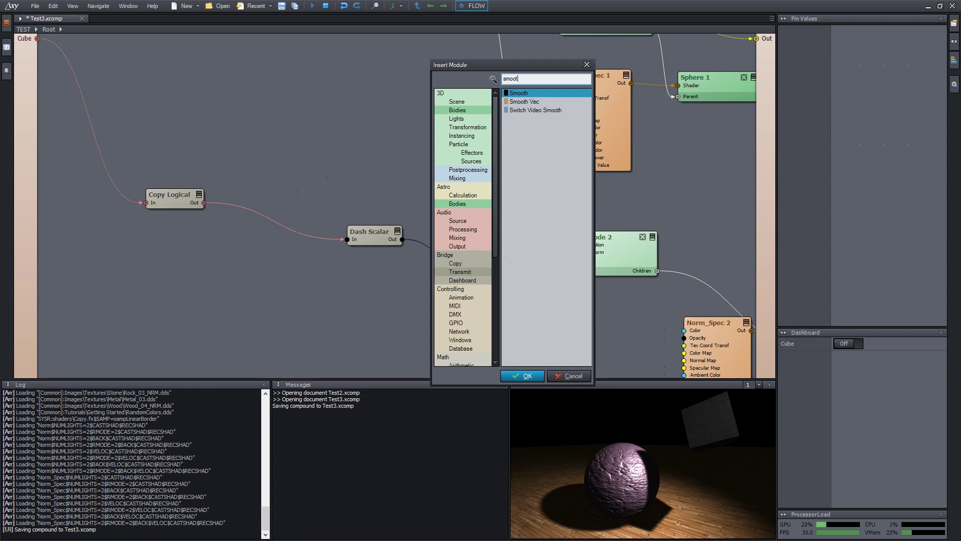
{"action": "key", "text": "Return"}
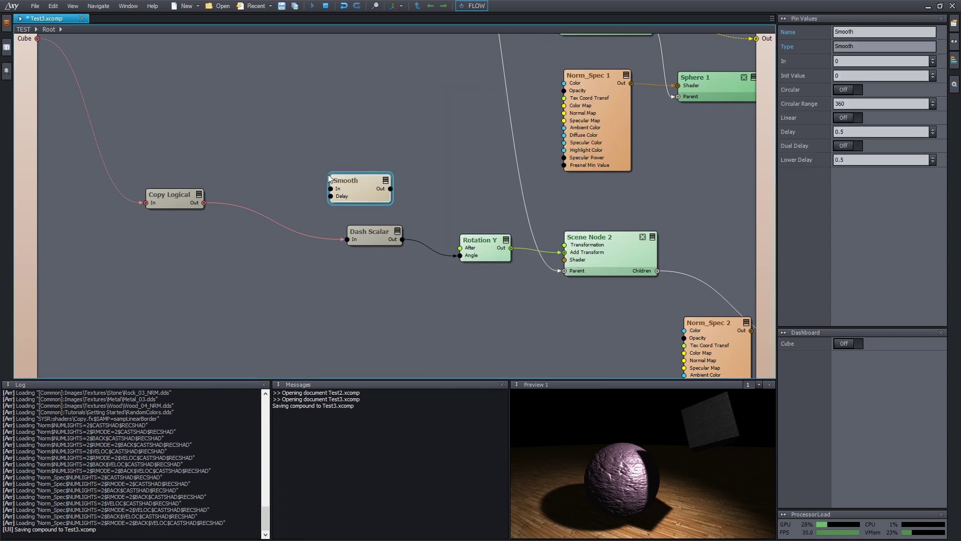
Wire the Smooth module between Copy Logical and Dash Scalar and test the motion with the Cube switch.
{"action": "left_click_drag", "start_coordinate": [352, 176], "coordinate": [273, 208]}
{"action": "left_click", "coordinate": [323, 256]}
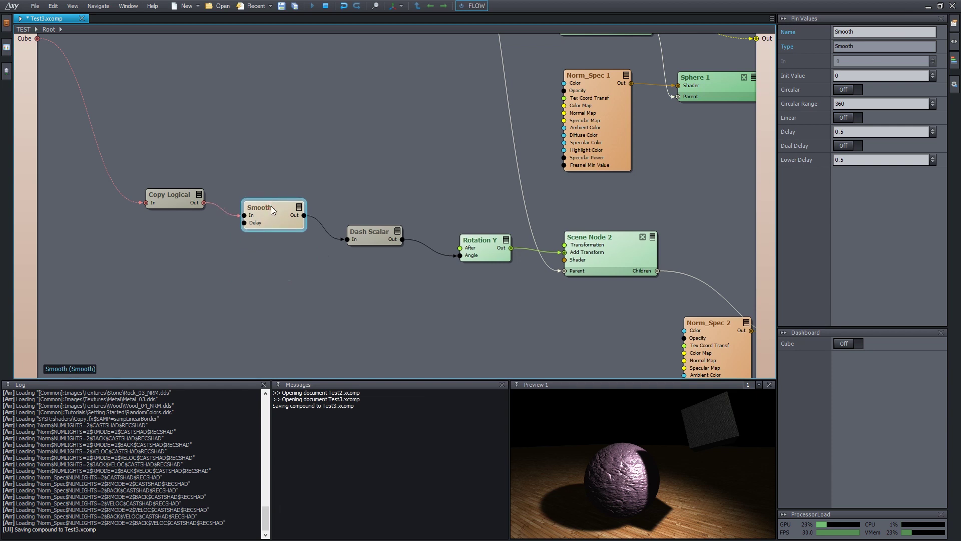
{"action": "left_click_drag", "start_coordinate": [272, 205], "coordinate": [272, 212]}
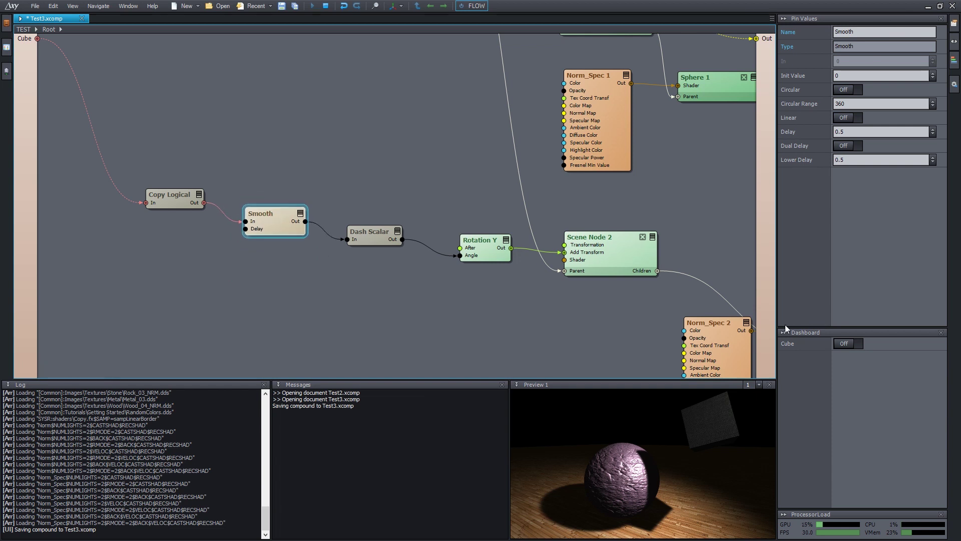
{"action": "left_click", "coordinate": [845, 342]}
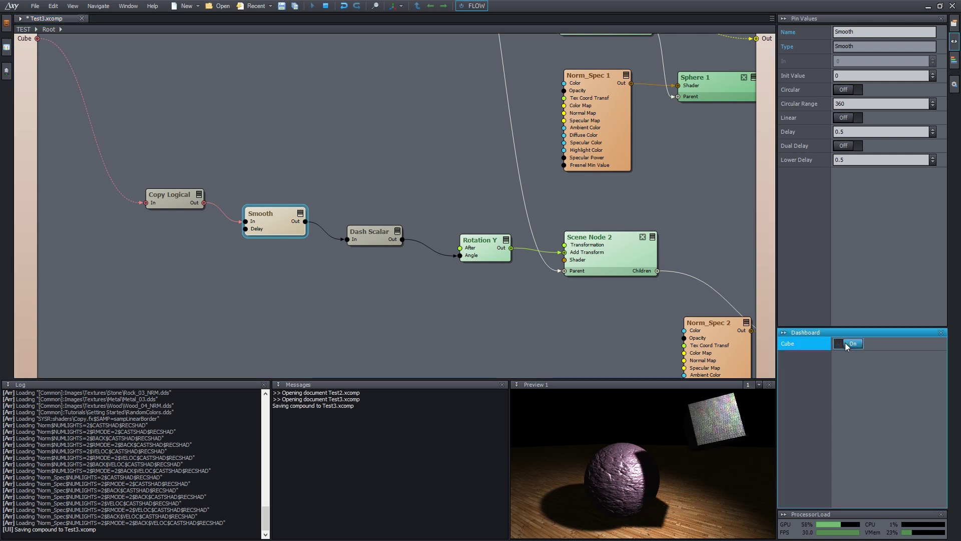
{"action": "left_click", "coordinate": [845, 343]}
Test the Cube switch with Smooth's Delay set to 1 and restore the Delay to 0.5.
{"action": "left_click", "coordinate": [857, 134]}
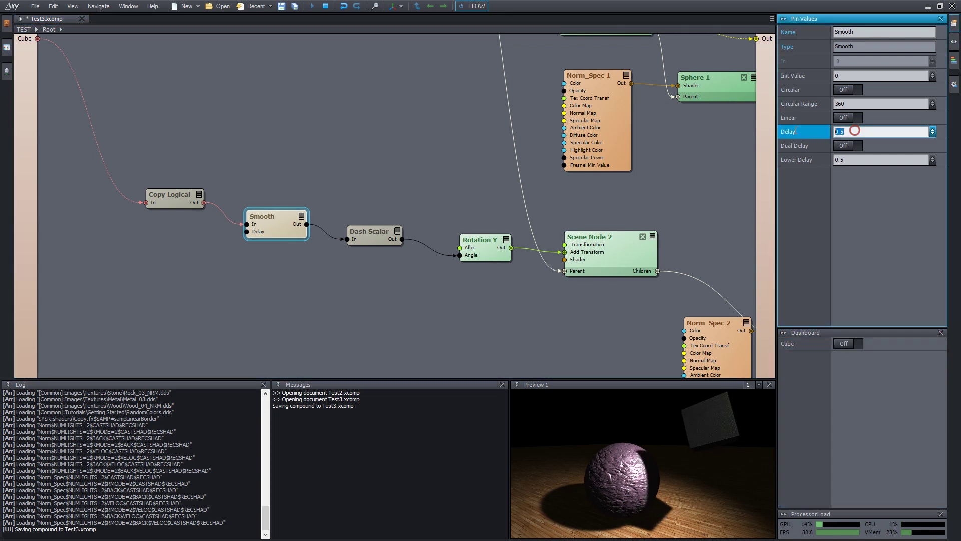
{"action": "type", "text": "1"}
{"action": "key", "text": "Return"}
{"action": "left_click", "coordinate": [842, 344]}
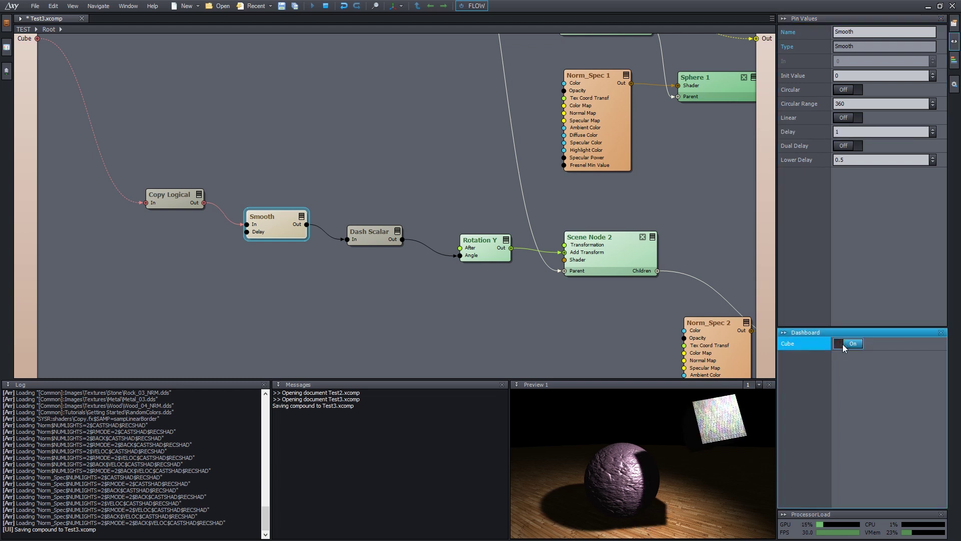
{"action": "left_click", "coordinate": [855, 132]}
{"action": "type", "text": "0.5"}
{"action": "key", "text": "Return"}
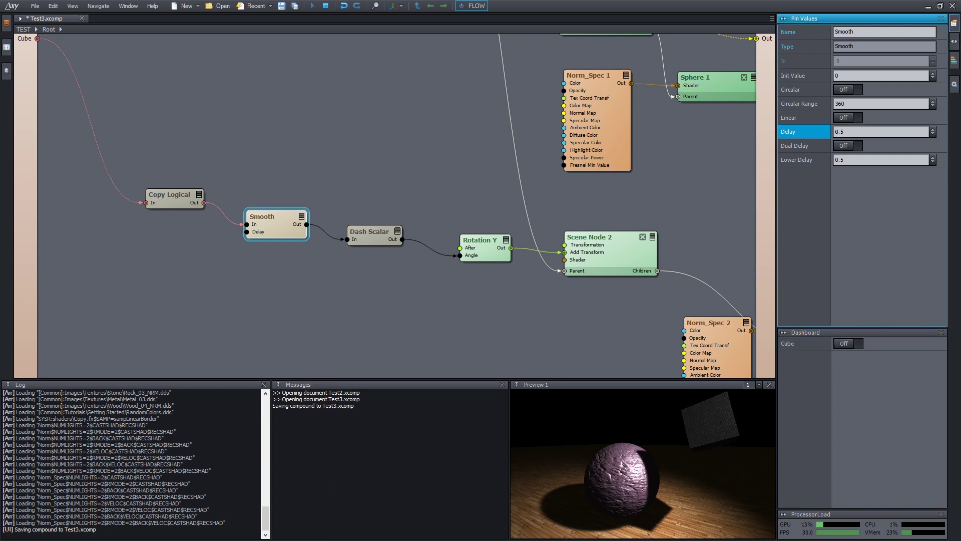
Enable Dual Delay on Smooth with a Lower Delay of 2 and test the Cube switch on and off.
{"action": "left_click", "coordinate": [845, 148]}
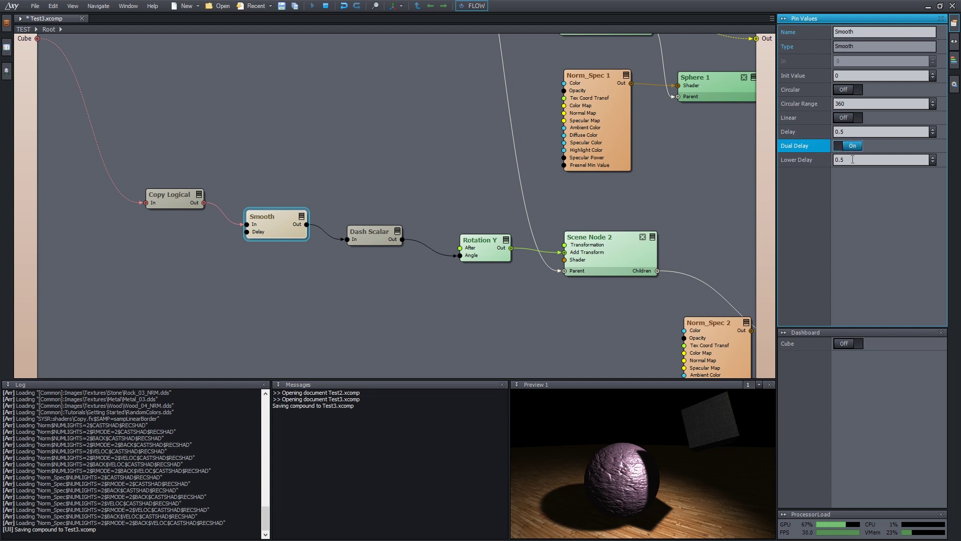
{"action": "left_click", "coordinate": [853, 159]}
{"action": "type", "text": "2"}
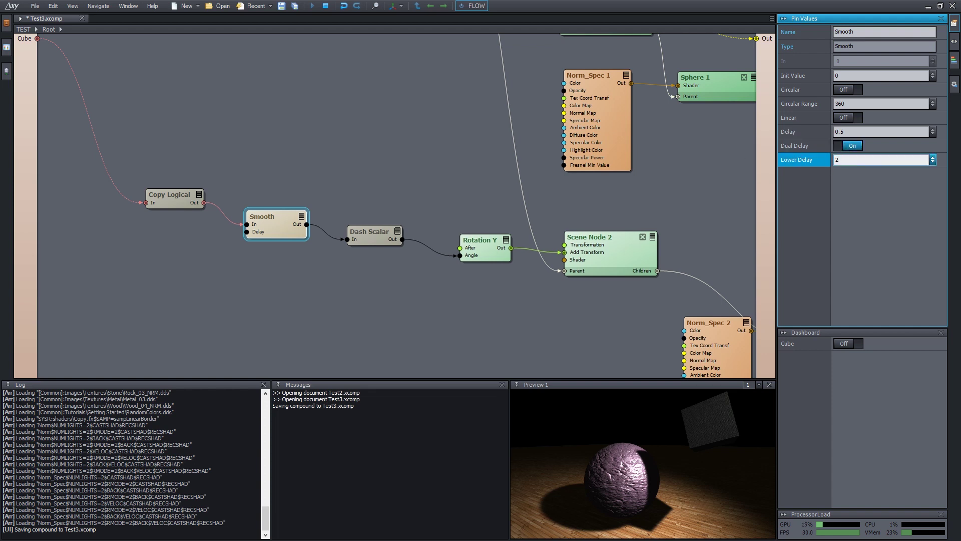
{"action": "key", "text": "Return"}
{"action": "left_click", "coordinate": [851, 344]}
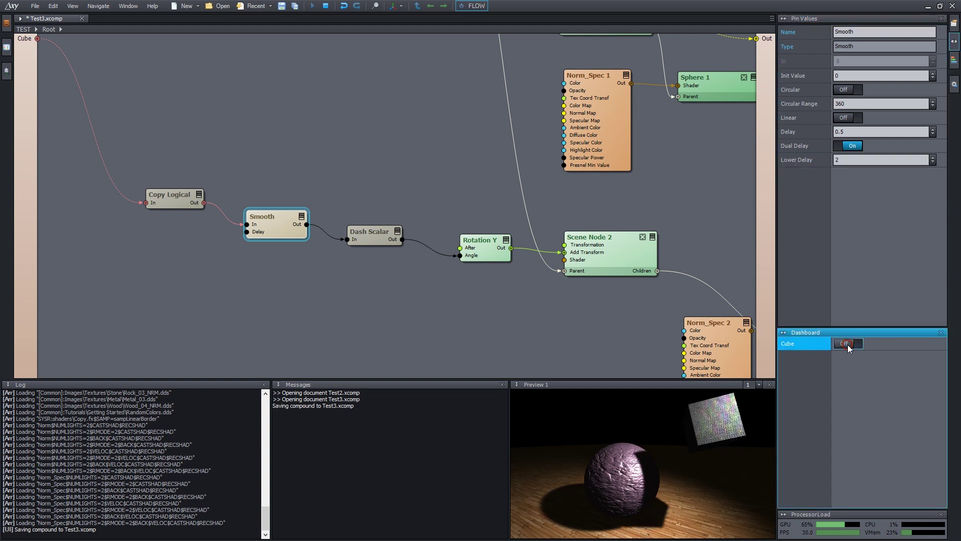
{"action": "left_click", "coordinate": [848, 344]}
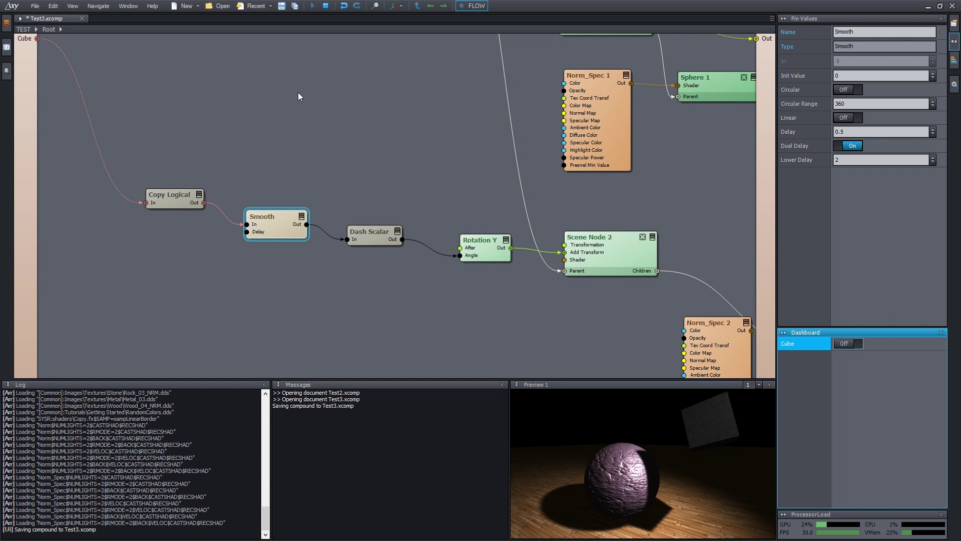
Save the Test3.xcomp compound.
{"action": "middle_click_drag", "start_coordinate": [299, 94], "coordinate": [300, 116]}
{"action": "left_click", "coordinate": [602, 407]}
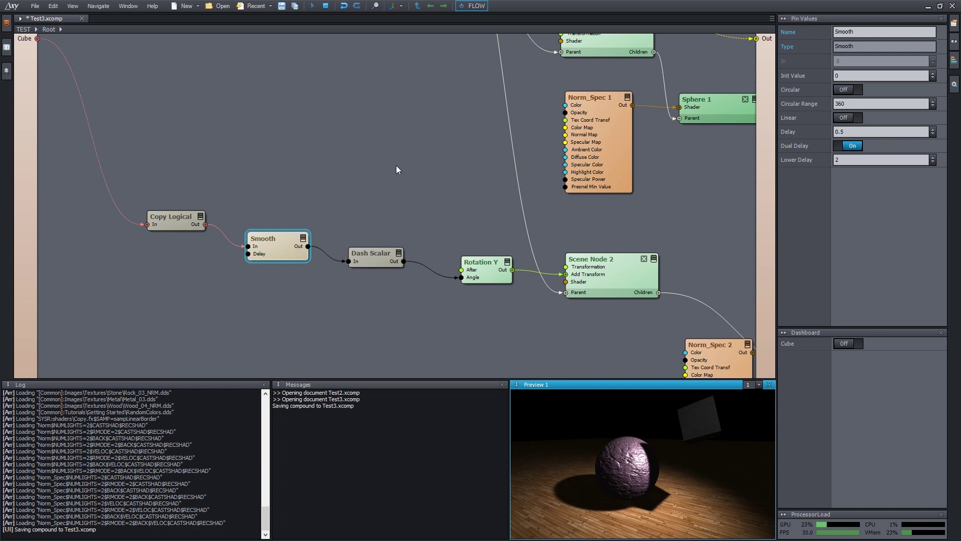
{"action": "key", "text": "ctrl+s"}
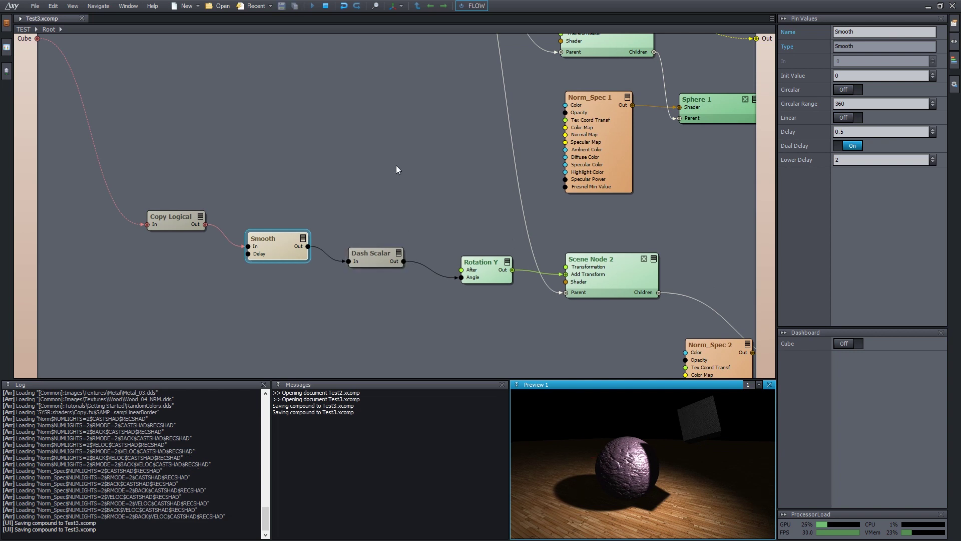
Duplicate the Copy Logical and Smooth modules together and place the copies above the originals.
{"action": "middle_click_drag", "start_coordinate": [400, 153], "coordinate": [416, 198]}
{"action": "scroll", "coordinate": [411, 177], "scroll_direction": "down", "scroll_amount": 2}
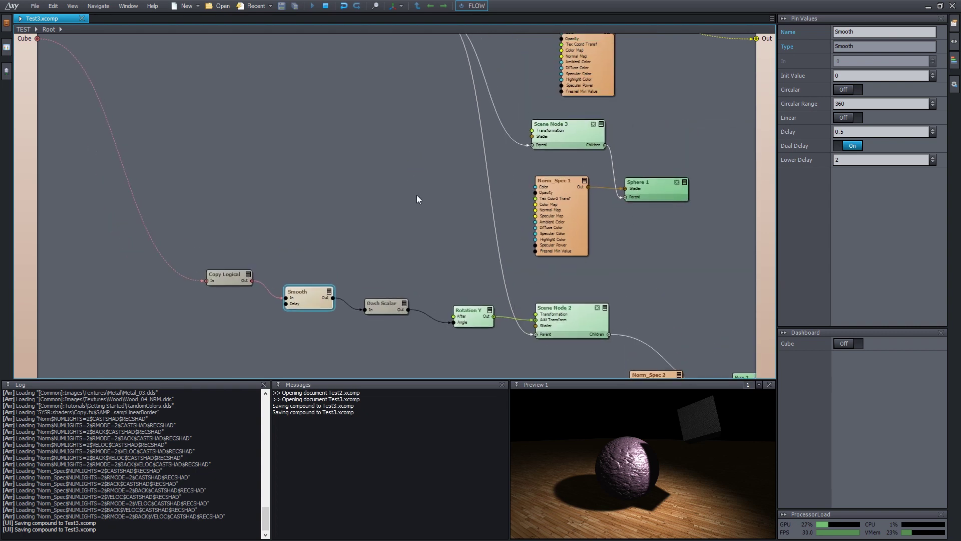
{"action": "left_click_drag", "start_coordinate": [139, 242], "coordinate": [330, 337]}
{"action": "middle_click_drag", "start_coordinate": [329, 338], "coordinate": [317, 313]}
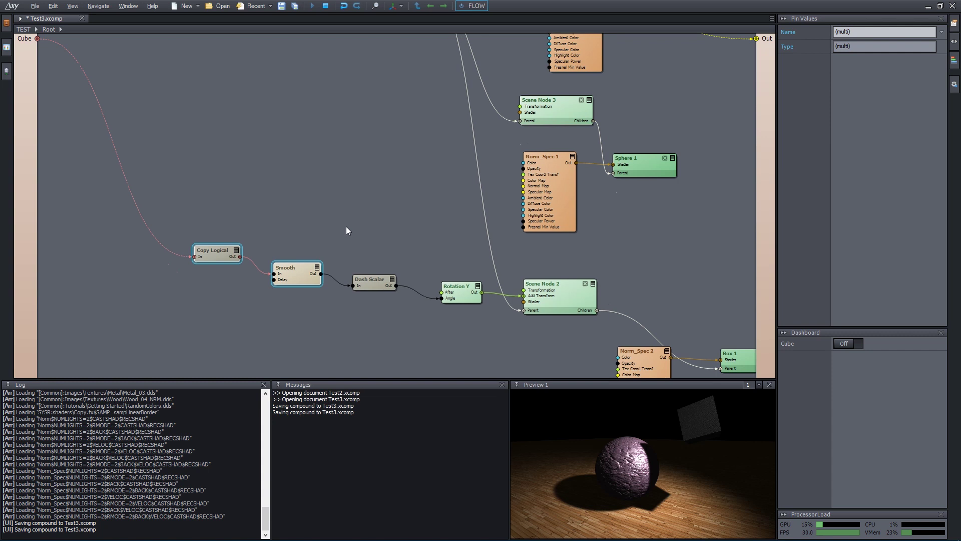
{"action": "left_click_drag", "start_coordinate": [296, 271], "coordinate": [314, 135], "text": "ctrl"}
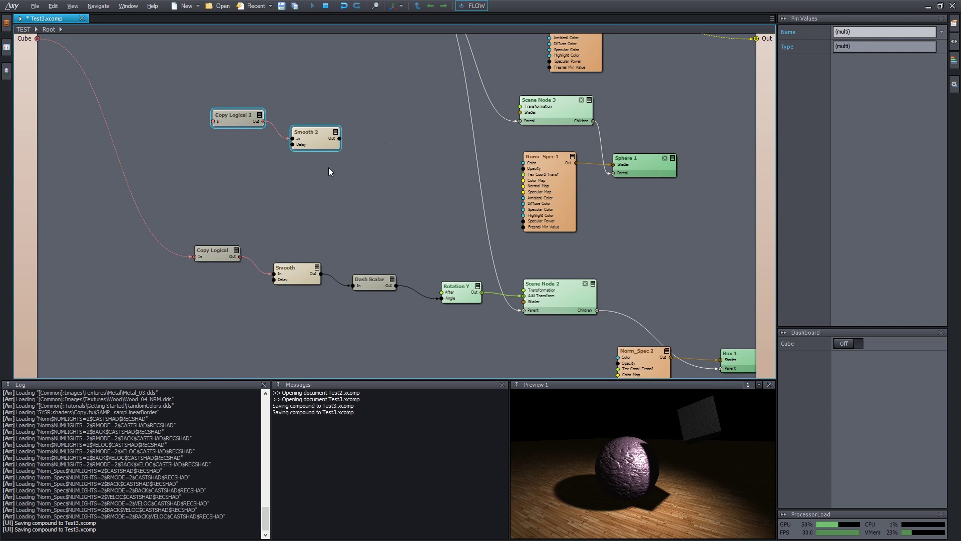
{"action": "left_click", "coordinate": [344, 201]}
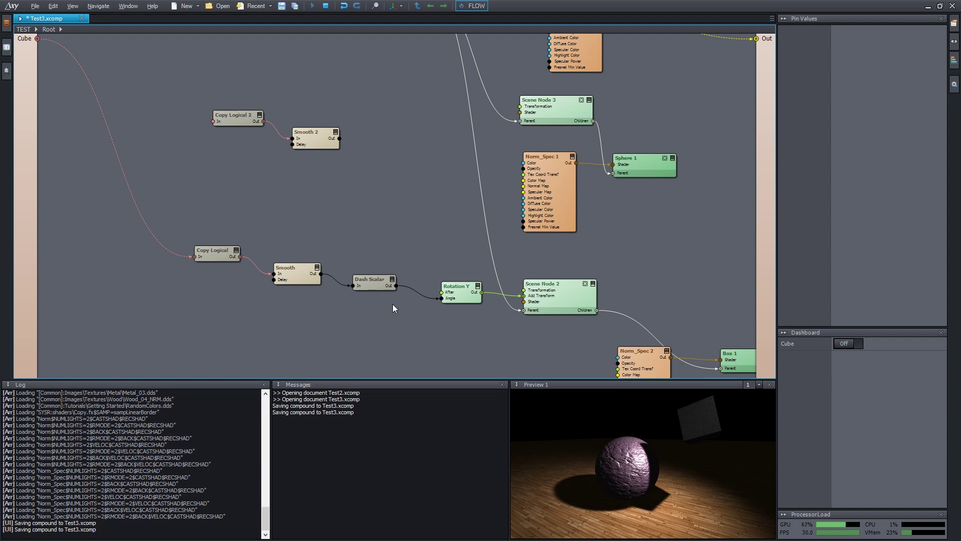
Insert a Dash Transformation module and connect Smooth 2's output to its In pin.
{"action": "double_click", "coordinate": [365, 254]}
{"action": "type", "text": "da"}
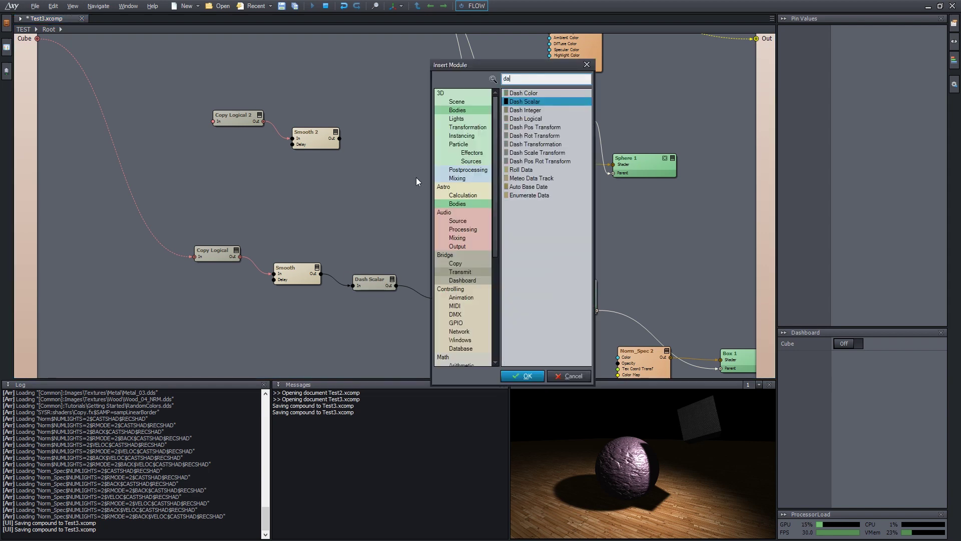
{"action": "type", "text": "sh tra"}
{"action": "key", "text": "Down"}
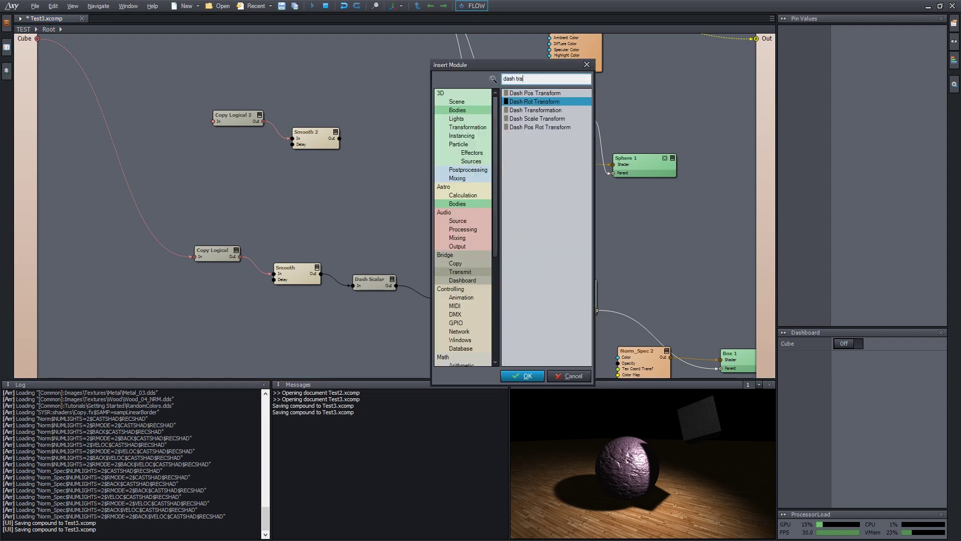
{"action": "key", "text": "Down"}
{"action": "key", "text": "Return"}
{"action": "left_click_drag", "start_coordinate": [418, 183], "coordinate": [389, 147]}
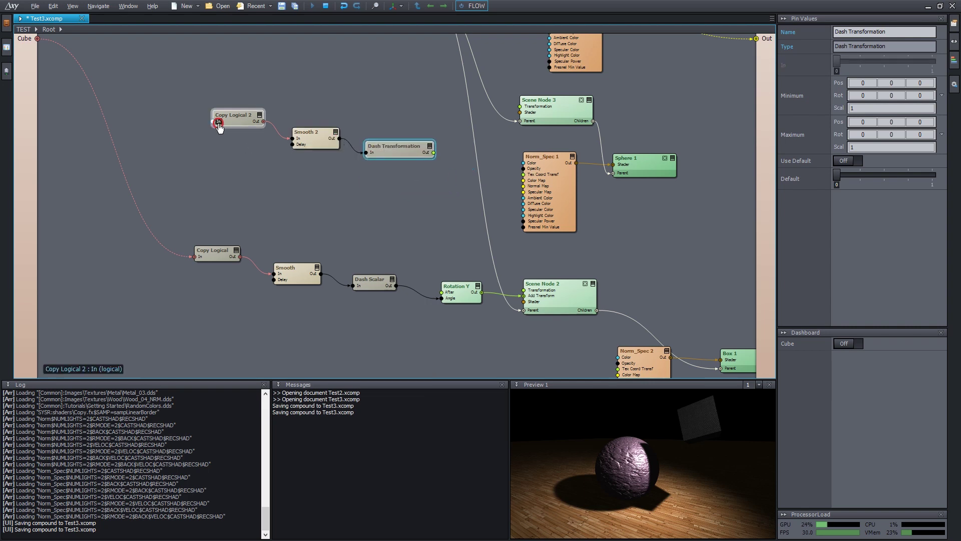
Expose Copy Logical 2's In pin as a Root compound input named Sphere.
{"action": "left_click_drag", "start_coordinate": [213, 122], "coordinate": [33, 95]}
{"action": "left_click", "coordinate": [32, 92]}
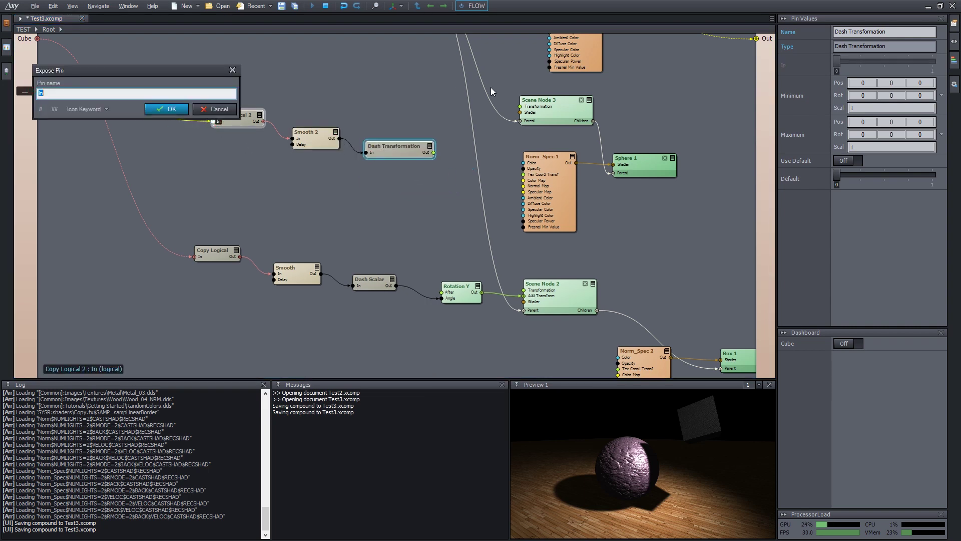
{"action": "type", "text": "Sphere"}
{"action": "key", "text": "Return"}
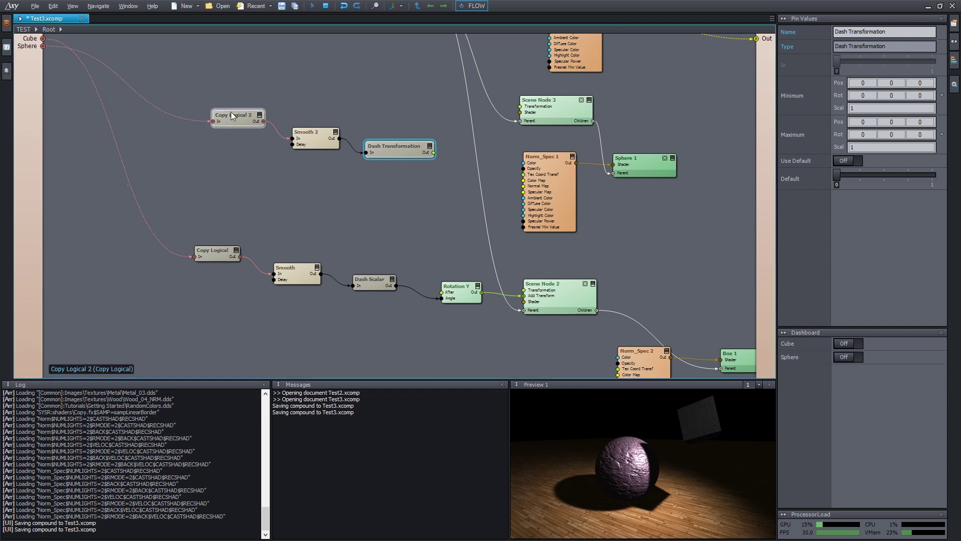
Rearrange Copy Logical 2, Smooth 2 and Dash Transformation to leave space in front of Scene Node 3.
{"action": "left_click_drag", "start_coordinate": [247, 111], "coordinate": [228, 111]}
{"action": "left_click_drag", "start_coordinate": [317, 131], "coordinate": [306, 131]}
{"action": "left_click_drag", "start_coordinate": [428, 155], "coordinate": [432, 140]}
{"action": "middle_click_drag", "start_coordinate": [459, 116], "coordinate": [441, 216]}
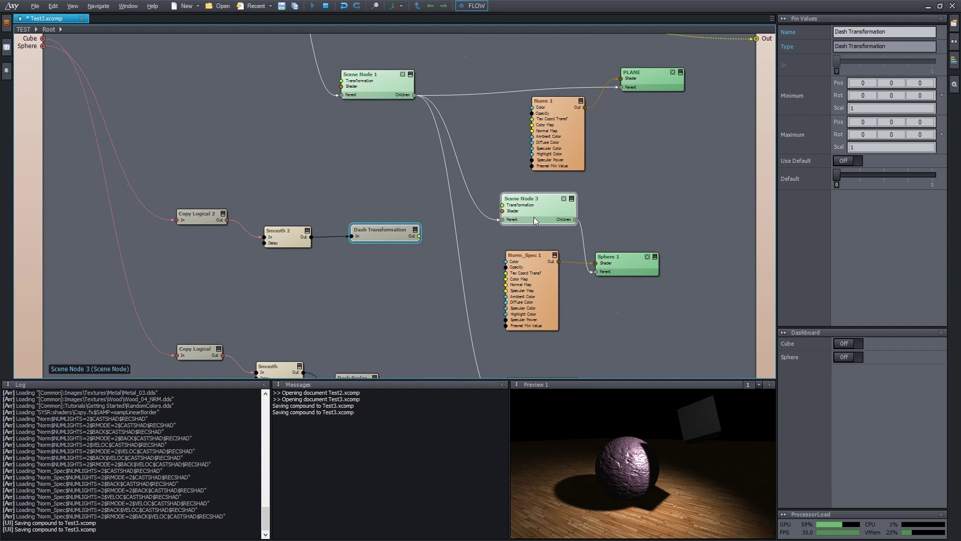
{"action": "left_click_drag", "start_coordinate": [419, 236], "coordinate": [395, 237]}
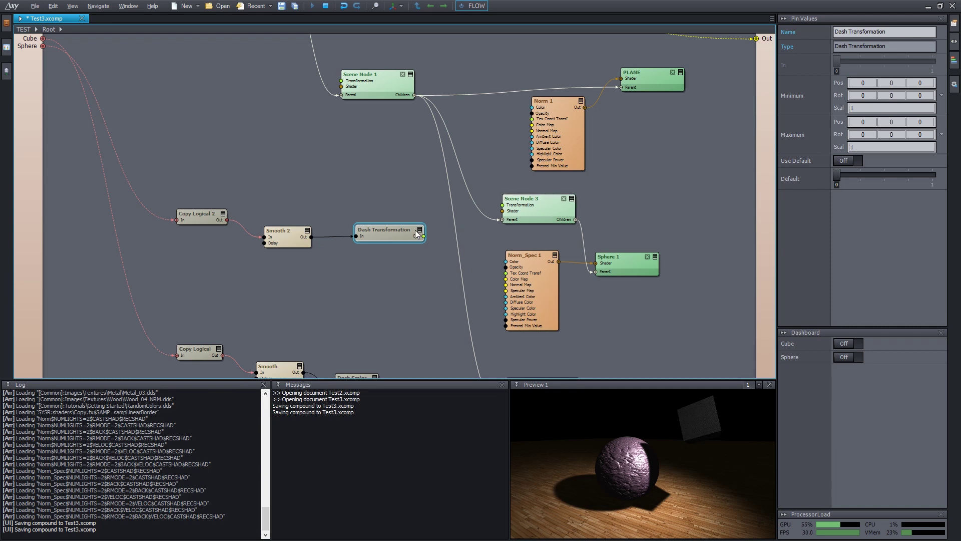
Examine the Minimum and Maximum transformation values of the Dash Transformation module.
{"action": "left_click", "coordinate": [797, 101]}
{"action": "left_click", "coordinate": [804, 136]}
{"action": "left_click", "coordinate": [803, 109]}
{"action": "left_click", "coordinate": [804, 136]}
{"action": "left_click", "coordinate": [804, 108]}
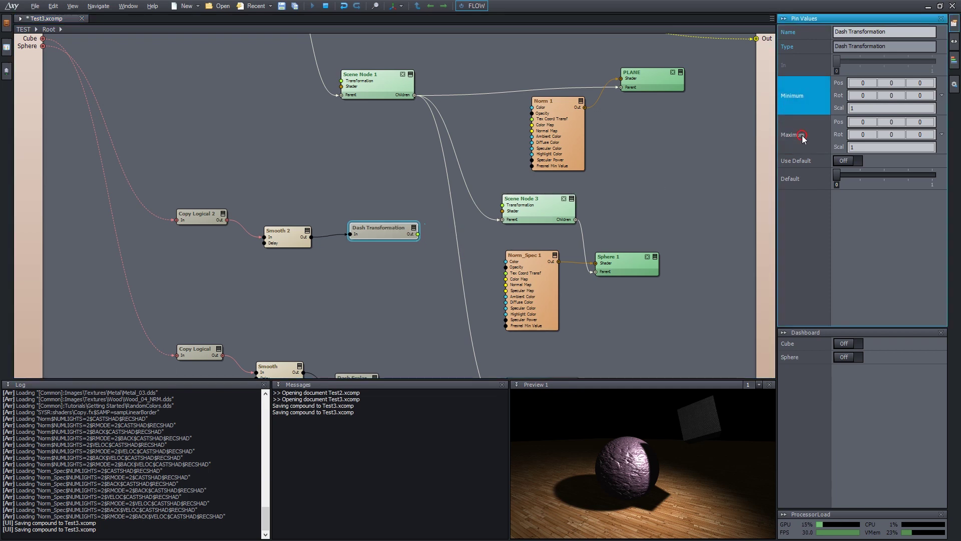
{"action": "left_click", "coordinate": [805, 136]}
{"action": "left_click", "coordinate": [803, 107]}
{"action": "left_click", "coordinate": [809, 149]}
{"action": "left_click", "coordinate": [810, 107]}
{"action": "left_click", "coordinate": [805, 136]}
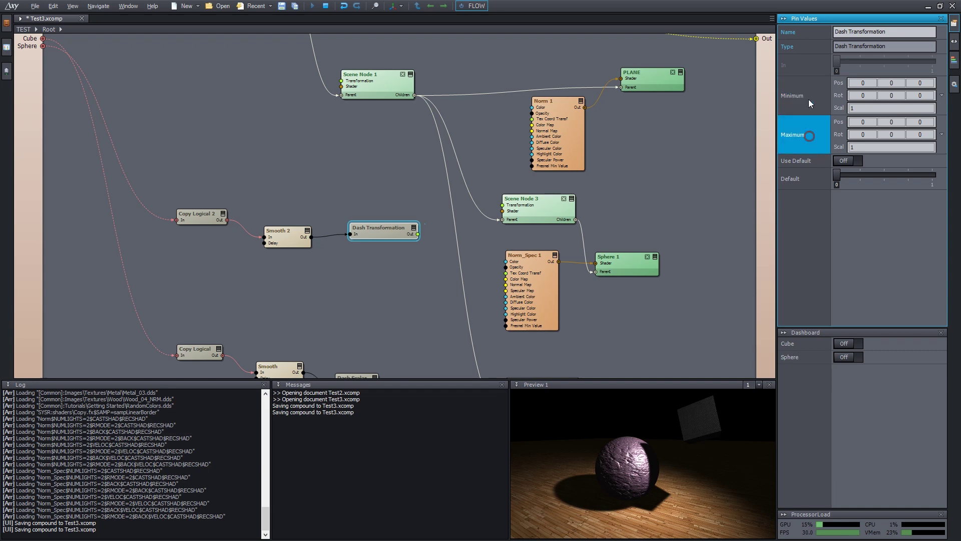
{"action": "left_click", "coordinate": [803, 108]}
{"action": "left_click", "coordinate": [805, 137]}
{"action": "left_click", "coordinate": [807, 101]}
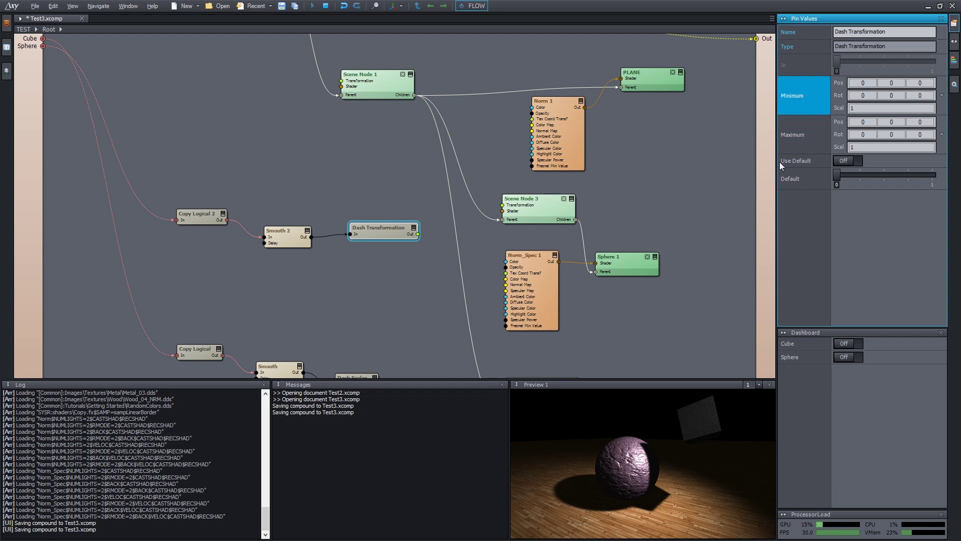
Turn on the preview's transform handles and move Scene Node 3 with its sphere along X to about -1.67.
{"action": "left_click", "coordinate": [395, 6]}
{"action": "left_click", "coordinate": [401, 18]}
{"action": "left_click", "coordinate": [543, 208]}
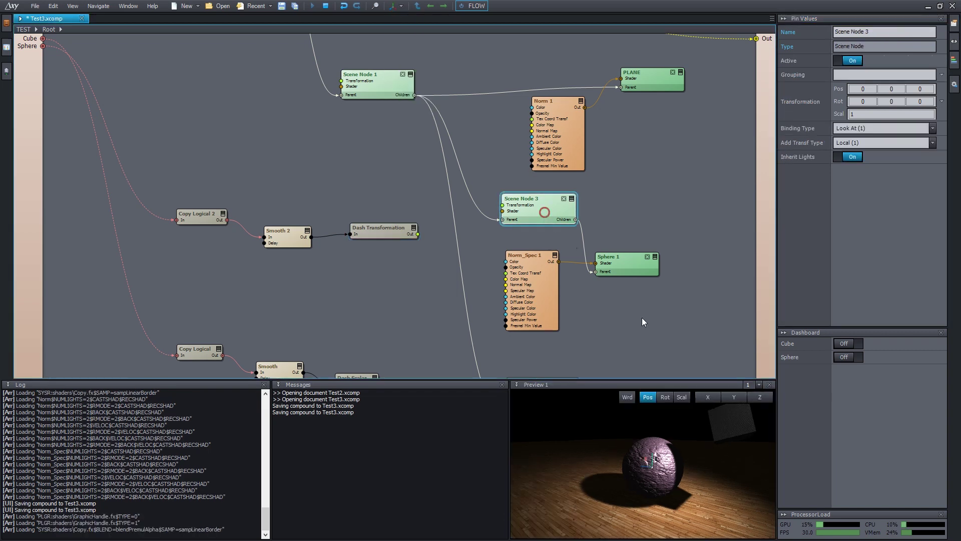
{"action": "left_click", "coordinate": [657, 443]}
{"action": "key", "text": "space"}
{"action": "left_click_drag", "start_coordinate": [691, 412], "coordinate": [612, 411]}
{"action": "key", "text": "space"}
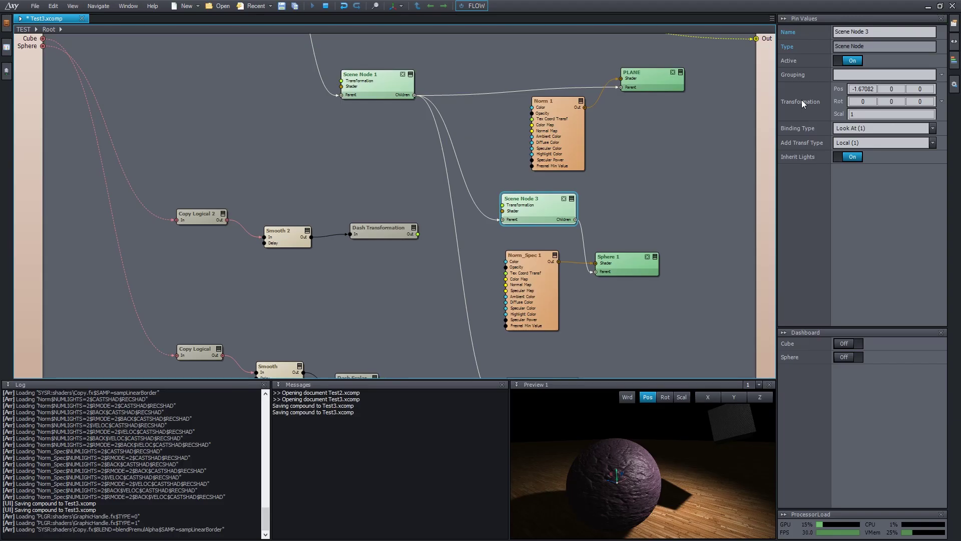
Copy Scene Node 3's Transformation and paste it into the Minimum of the Dash Transformation module.
{"action": "right_click", "coordinate": [802, 102]}
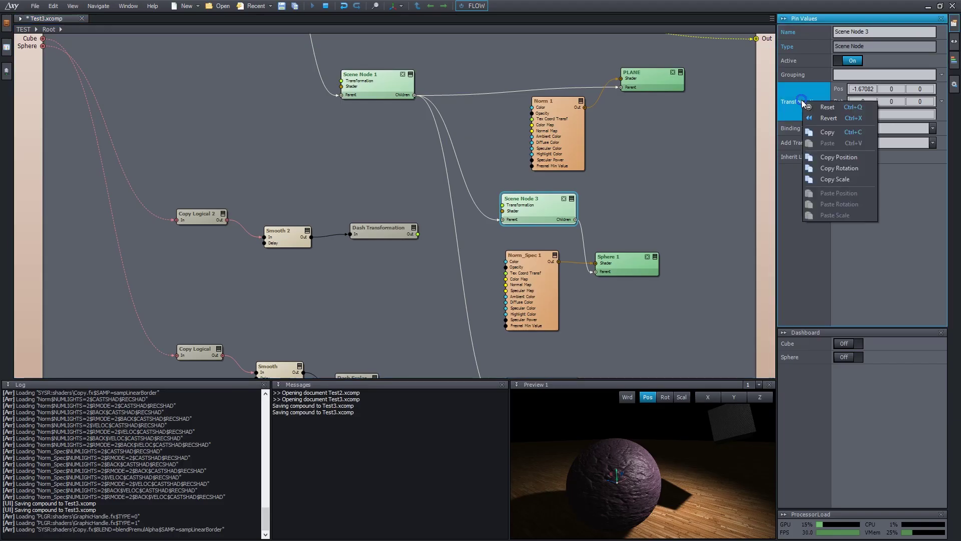
{"action": "left_click", "coordinate": [829, 133]}
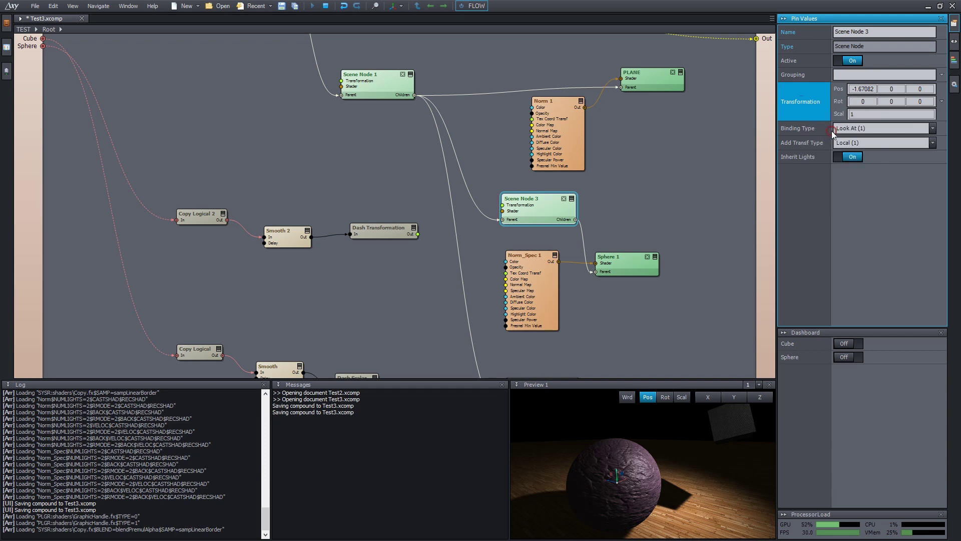
{"action": "left_click", "coordinate": [380, 234]}
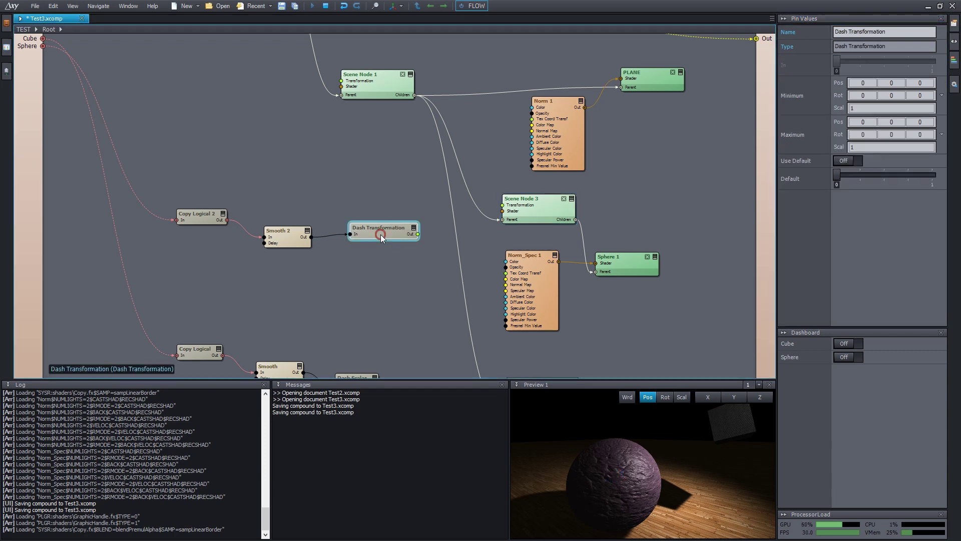
{"action": "right_click", "coordinate": [796, 94]}
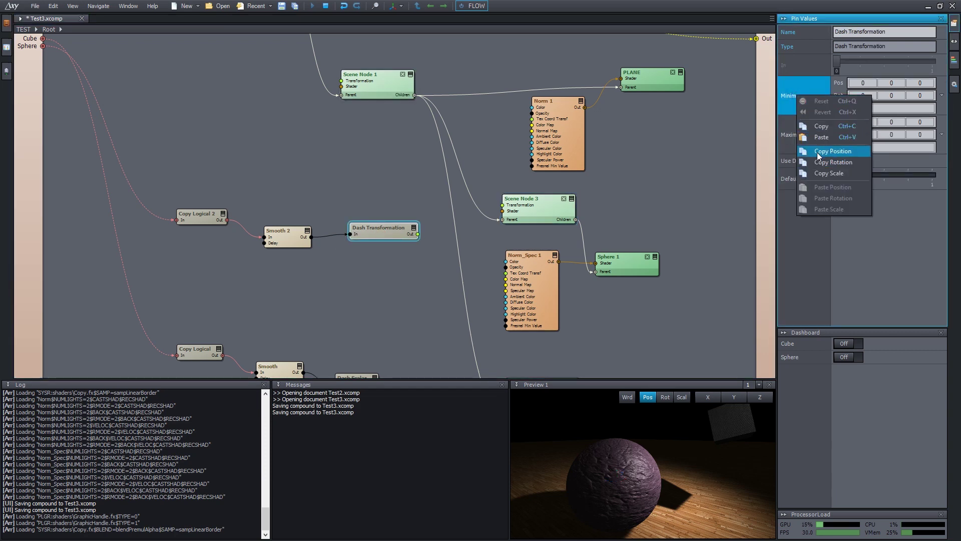
{"action": "left_click", "coordinate": [829, 138]}
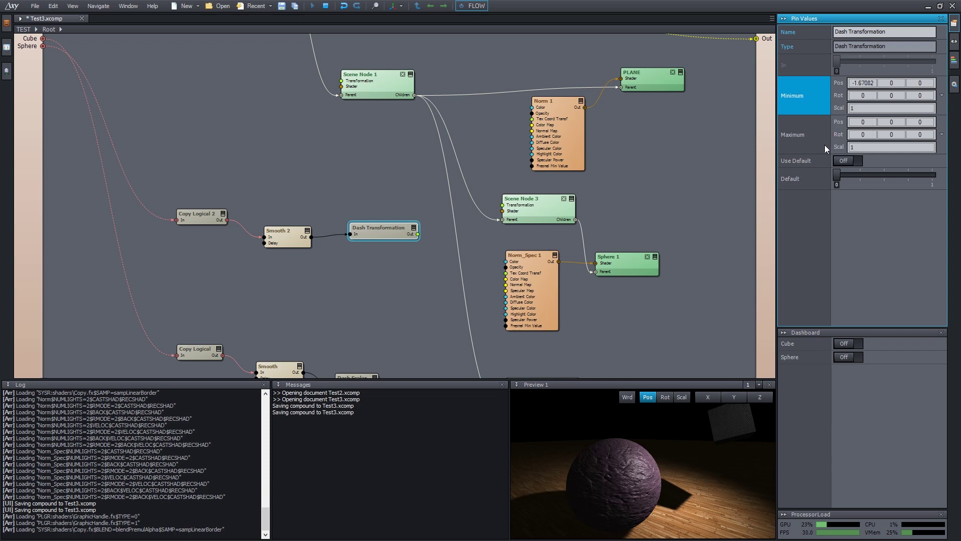
In the full-screen preview, move Scene Node 3 to about X 1.63, Y 0.72, rotate it, and scale it to about 1.44, 1, 1.66.
{"action": "left_click", "coordinate": [552, 215]}
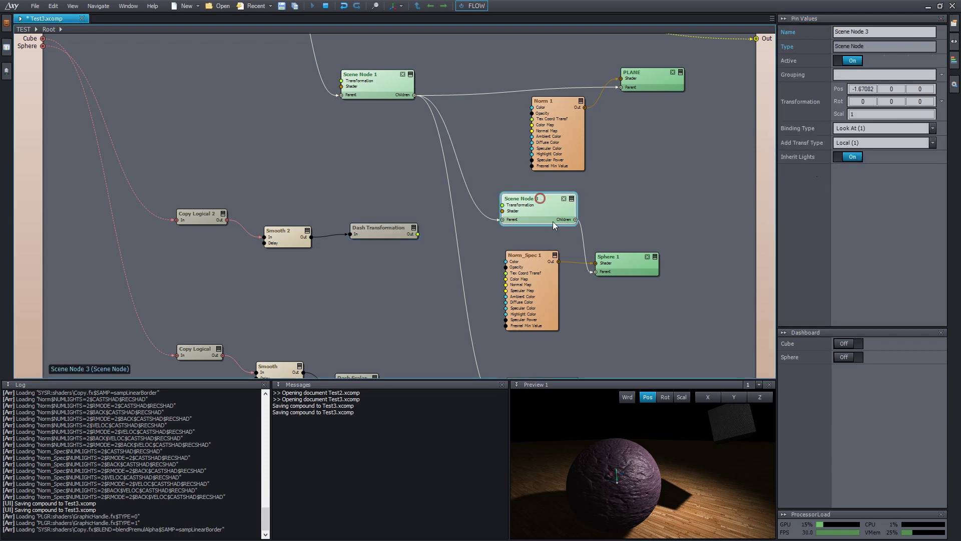
{"action": "left_click", "coordinate": [648, 445]}
{"action": "key", "text": "F11"}
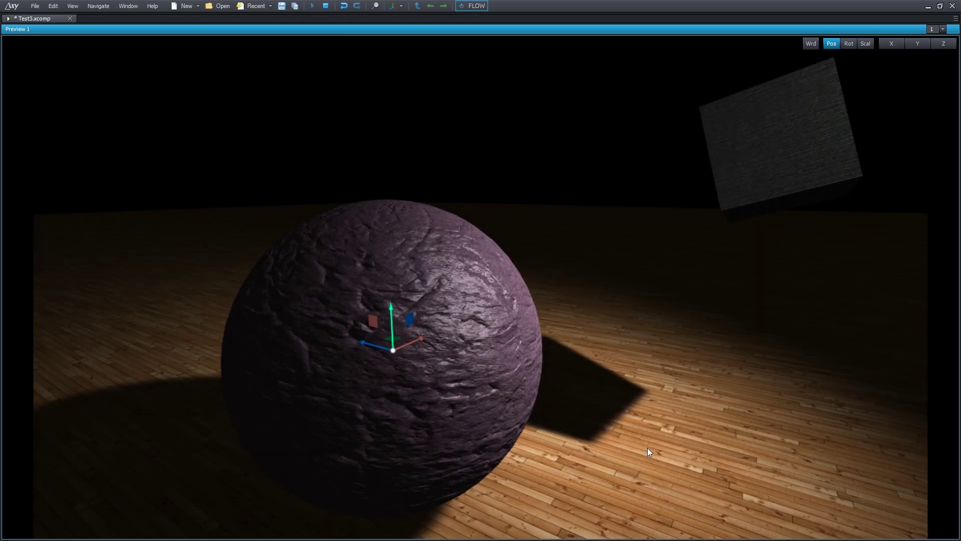
{"action": "left_click_drag", "start_coordinate": [418, 339], "coordinate": [608, 211]}
{"action": "key", "text": "e"}
{"action": "left_click_drag", "start_coordinate": [570, 183], "coordinate": [542, 210]}
{"action": "key", "text": "r"}
{"action": "left_click_drag", "start_coordinate": [598, 194], "coordinate": [543, 202]}
{"action": "key", "text": "Escape"}
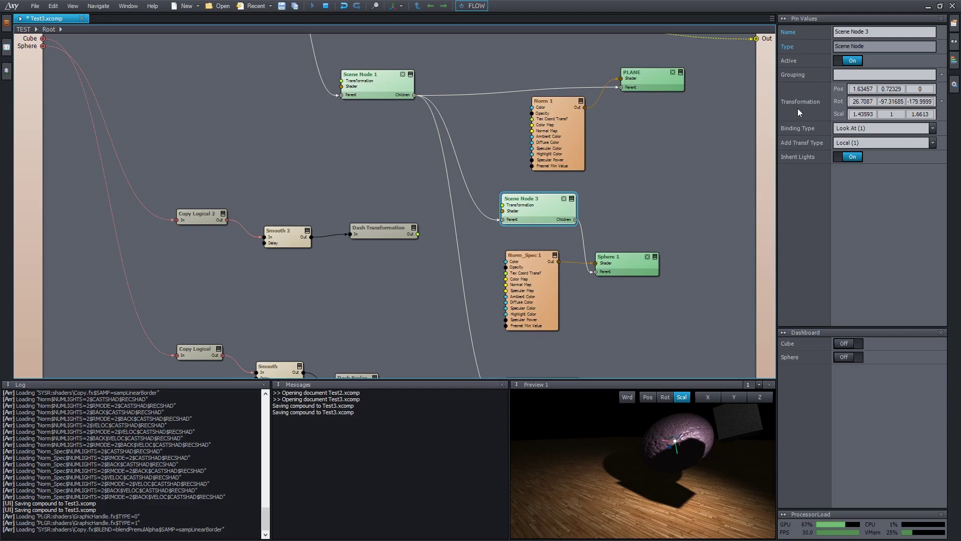
Paste Scene Node 3's Transformation into Dash Transformation's Maximum and connect the module's Out to Scene Node 3's Transformation pin.
{"action": "right_click", "coordinate": [801, 99]}
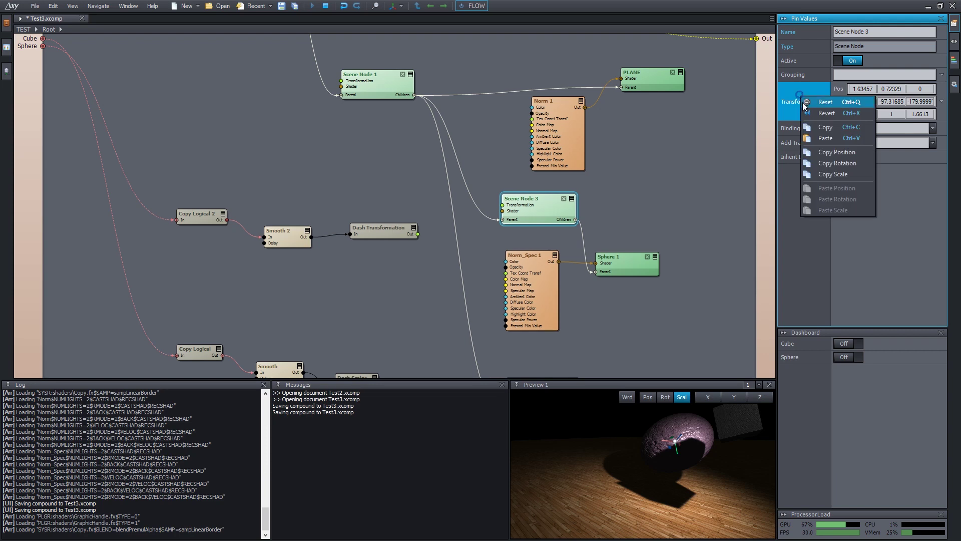
{"action": "left_click", "coordinate": [832, 127]}
{"action": "left_click", "coordinate": [381, 229]}
{"action": "right_click", "coordinate": [799, 132]}
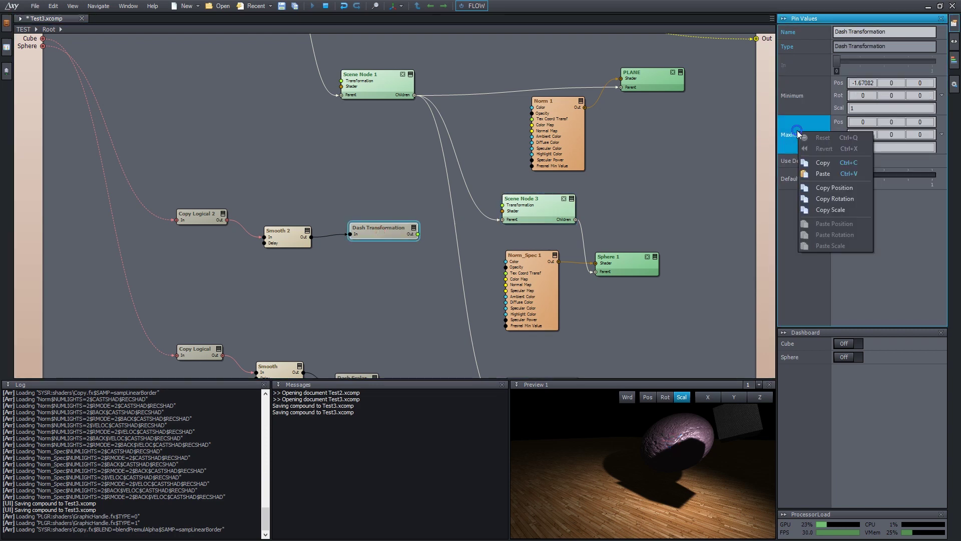
{"action": "left_click", "coordinate": [834, 172]}
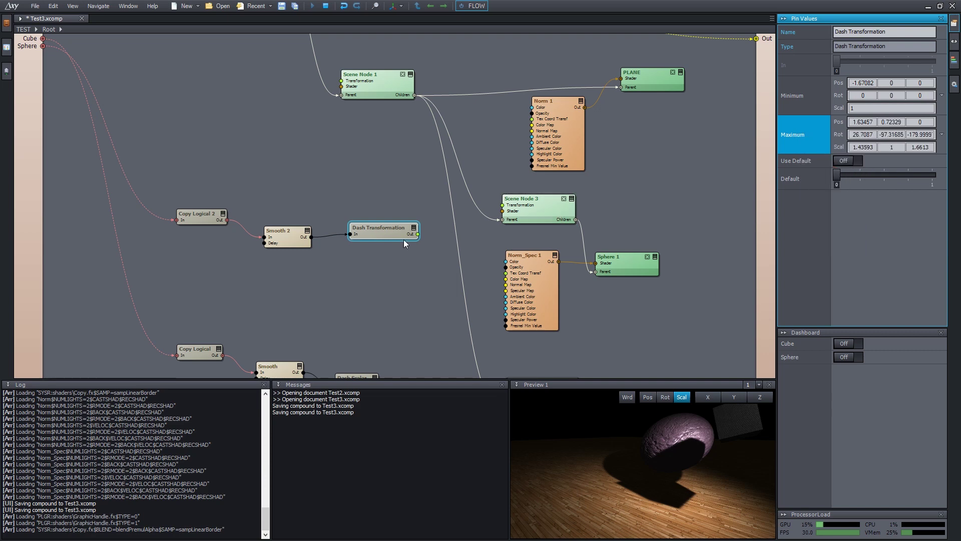
{"action": "left_click_drag", "start_coordinate": [418, 234], "coordinate": [534, 209]}
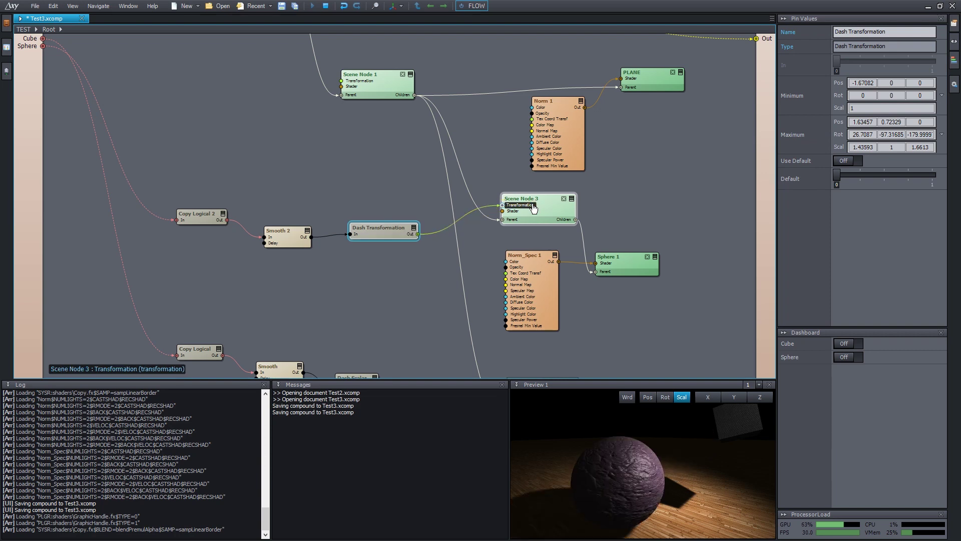
{"action": "left_click_drag", "start_coordinate": [392, 229], "coordinate": [401, 226]}
Toggle the Sphere dashboard switch several times to test the sphere's animation between its two transformations.
{"action": "left_click", "coordinate": [843, 357]}
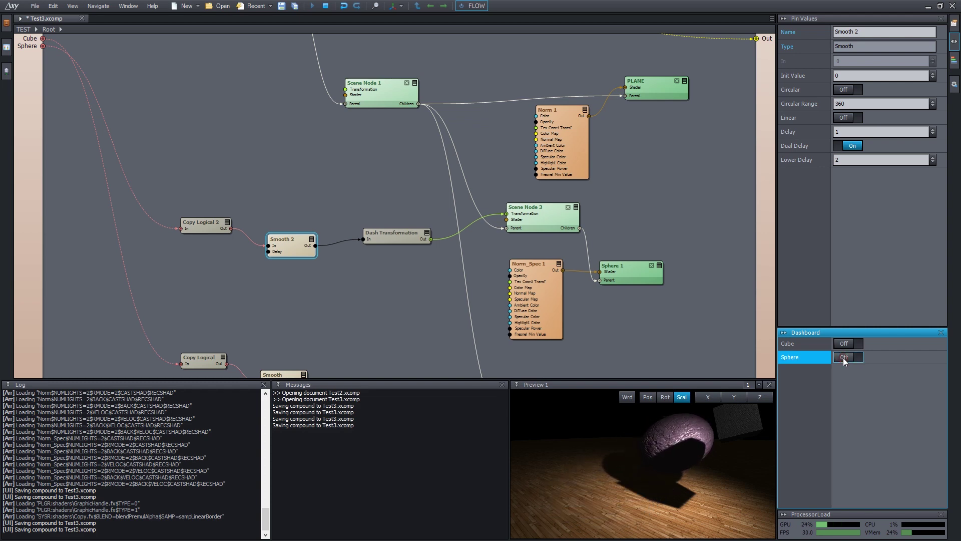
{"action": "left_click", "coordinate": [844, 356]}
{"action": "left_click", "coordinate": [844, 357]}
{"action": "left_click", "coordinate": [853, 357]}
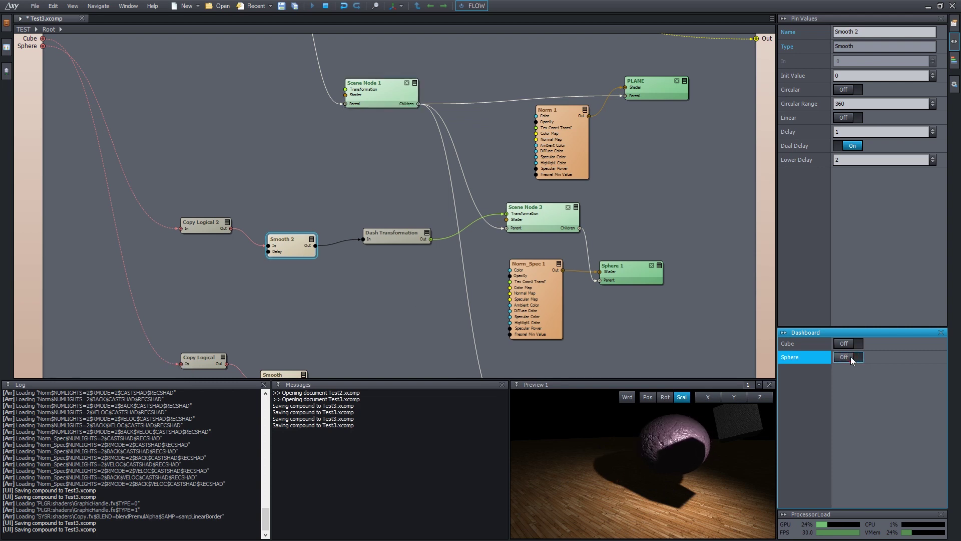
{"action": "left_click", "coordinate": [853, 358]}
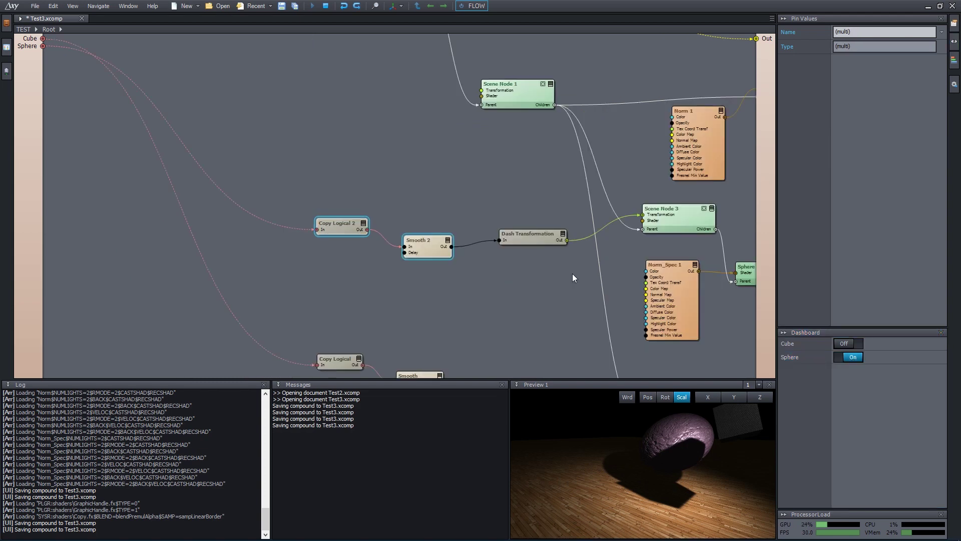
Shift Copy Logical 2 and Smooth 2 aside and insert a Power module between Smooth 2 and Dash Transformation.
{"action": "left_click_drag", "start_coordinate": [425, 239], "coordinate": [333, 226]}
{"action": "left_click", "coordinate": [409, 276]}
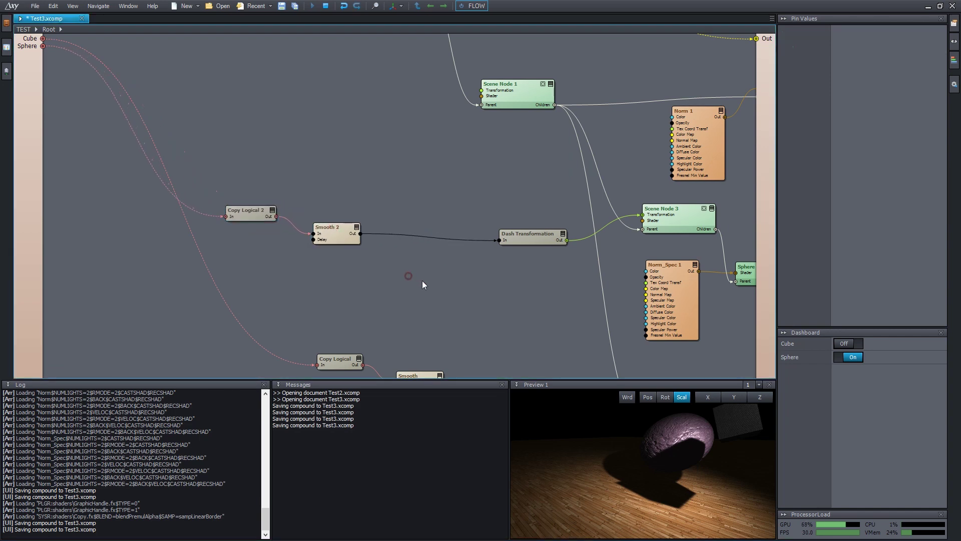
{"action": "double_click", "coordinate": [434, 284]}
{"action": "type", "text": "powe"}
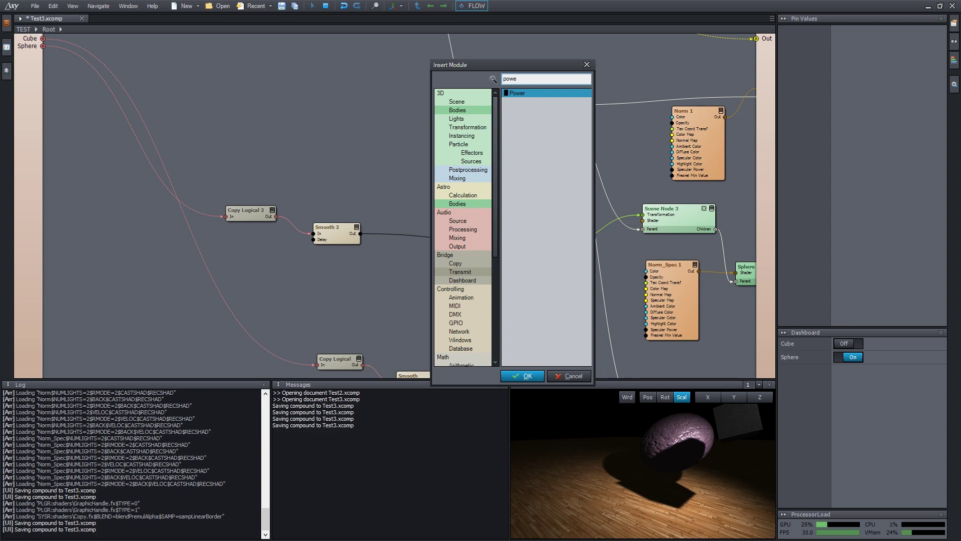
{"action": "key", "text": "Return"}
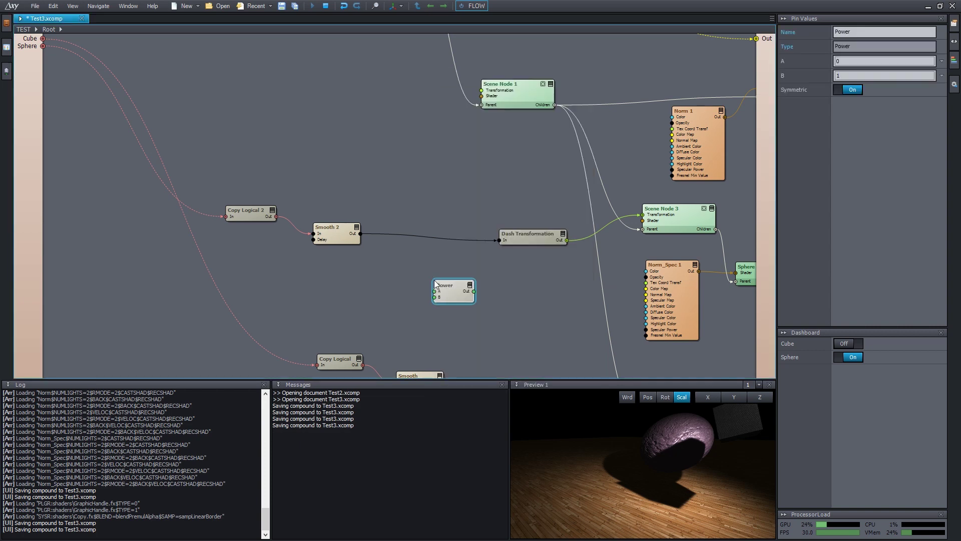
{"action": "left_click_drag", "start_coordinate": [435, 283], "coordinate": [422, 234]}
{"action": "left_click", "coordinate": [488, 275]}
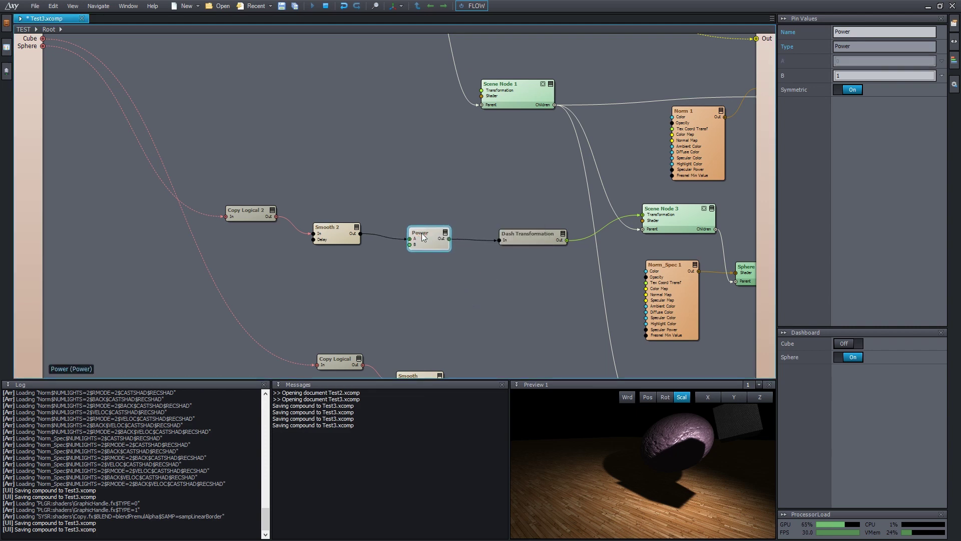
{"action": "left_click_drag", "start_coordinate": [422, 235], "coordinate": [419, 236]}
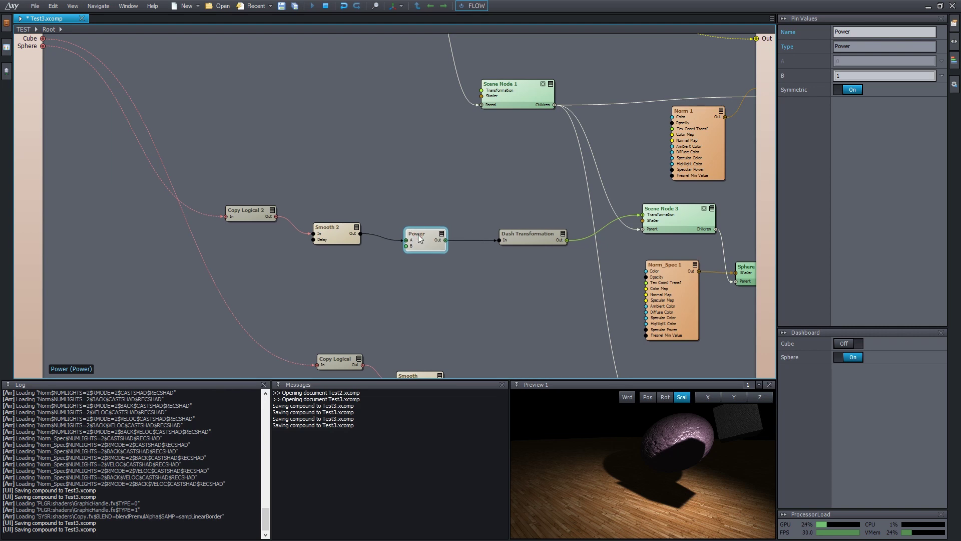
{"action": "left_click_drag", "start_coordinate": [419, 238], "coordinate": [423, 239]}
Set the Power module's B to 0.24 and test the sphere's motion with the Sphere switch.
{"action": "left_click", "coordinate": [885, 75]}
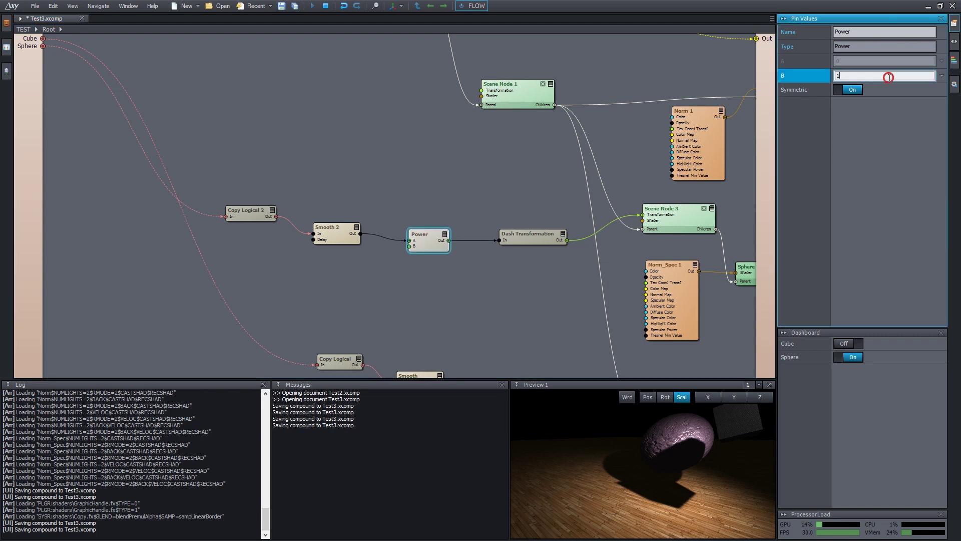
{"action": "type", "text": "0.94"}
{"action": "left_click", "coordinate": [849, 356]}
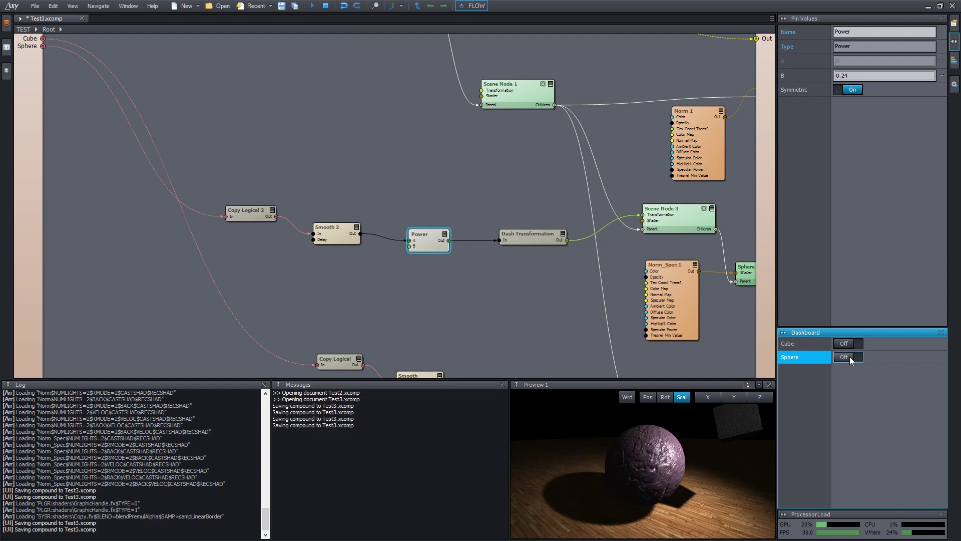
{"action": "left_click", "coordinate": [849, 357]}
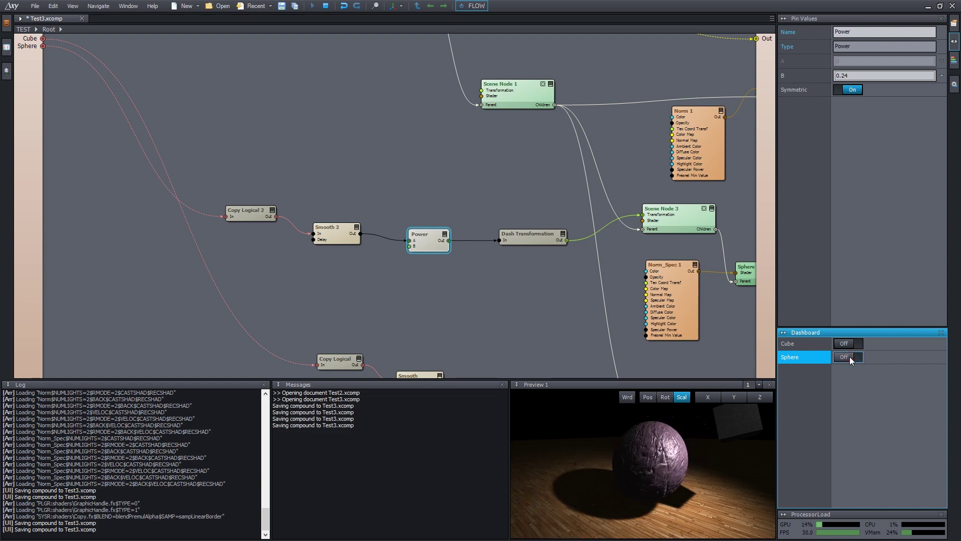
Set the Power module's B to 9 and test the sphere's motion with the Sphere switch, leaving it off.
{"action": "left_click_drag", "start_coordinate": [861, 75], "coordinate": [746, 78]}
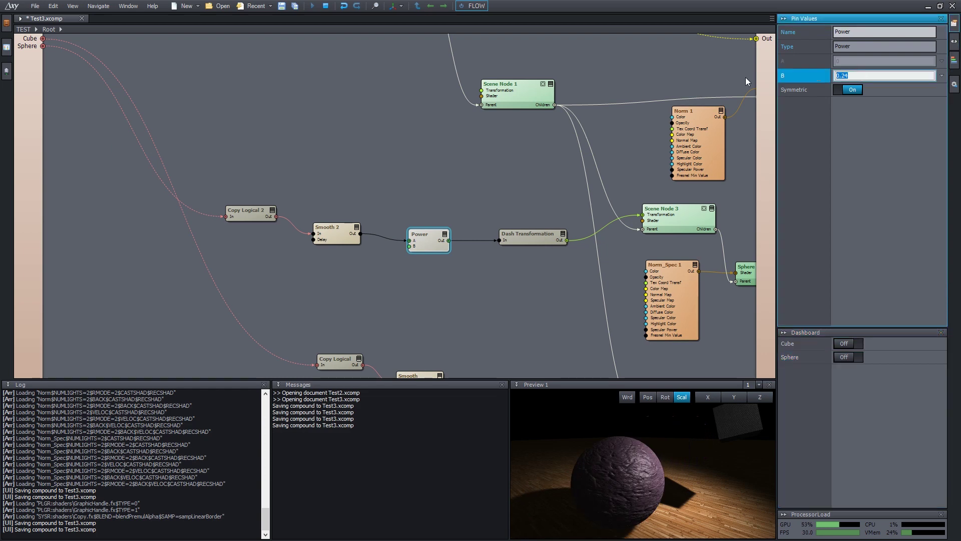
{"action": "type", "text": "9"}
{"action": "key", "text": "Return"}
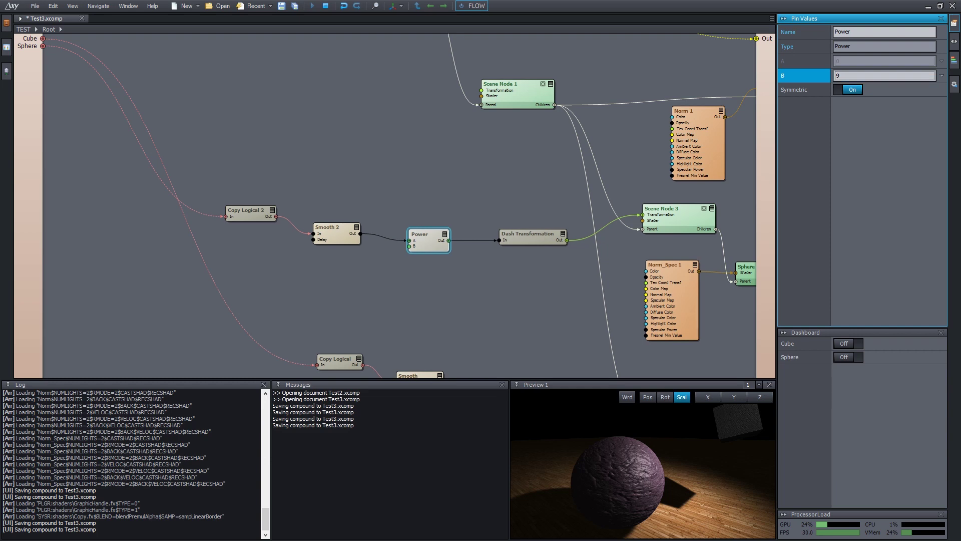
{"action": "left_click", "coordinate": [843, 357]}
{"action": "left_click", "coordinate": [843, 358]}
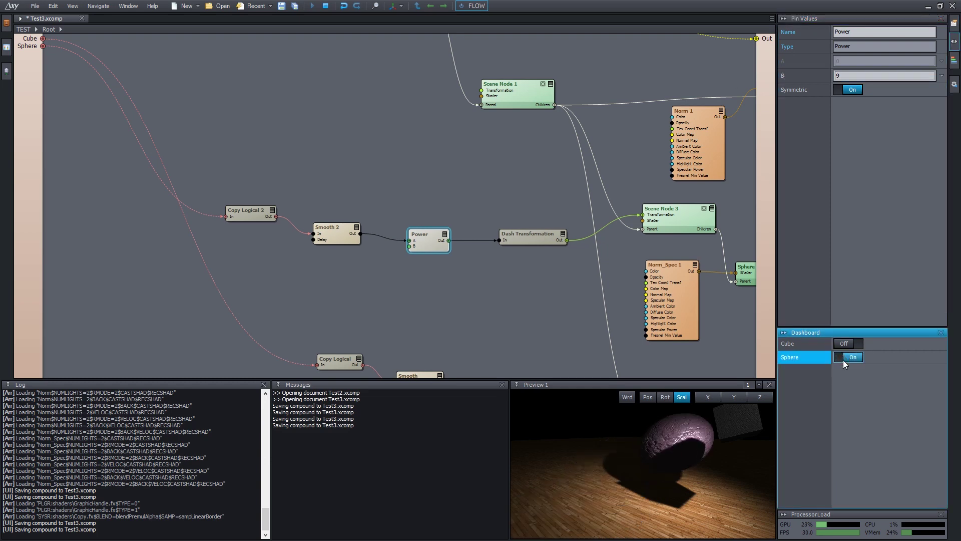
{"action": "left_click", "coordinate": [843, 358]}
{"action": "left_click", "coordinate": [843, 358]}
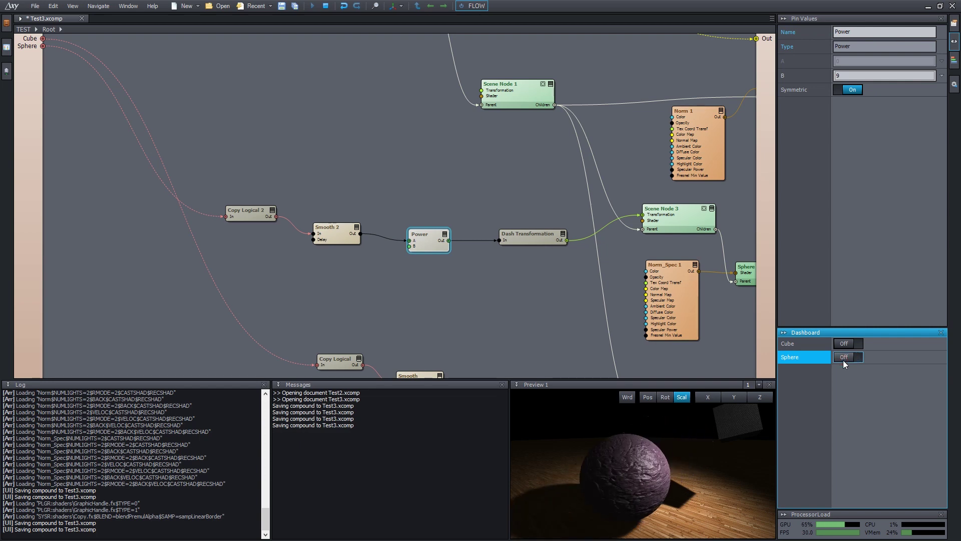
Save Test3.xcomp and review the module graph from the lights down to the sphere's branch.
{"action": "left_click", "coordinate": [391, 121]}
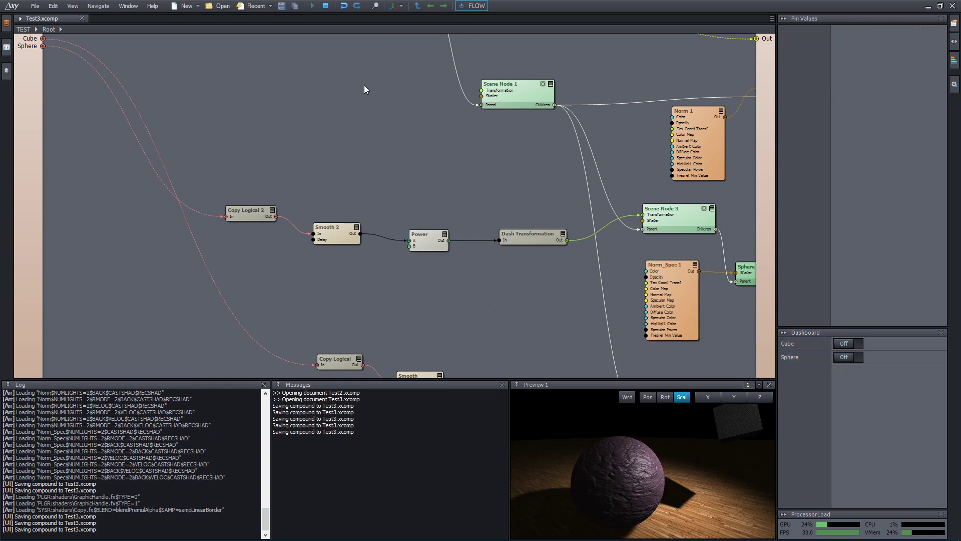
{"action": "middle_click_drag", "start_coordinate": [364, 90], "coordinate": [415, 260]}
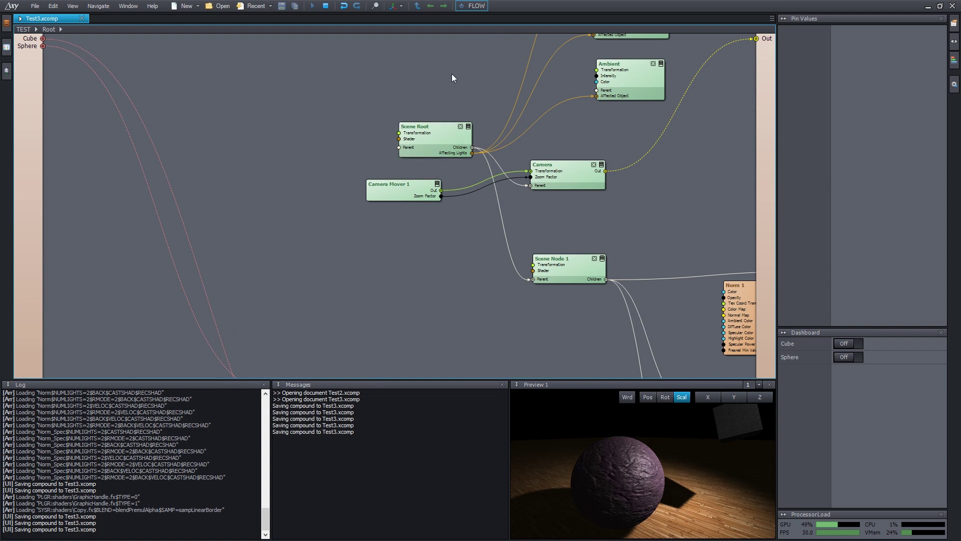
{"action": "middle_click_drag", "start_coordinate": [451, 71], "coordinate": [405, 226]}
{"action": "middle_click_drag", "start_coordinate": [486, 277], "coordinate": [468, 216]}
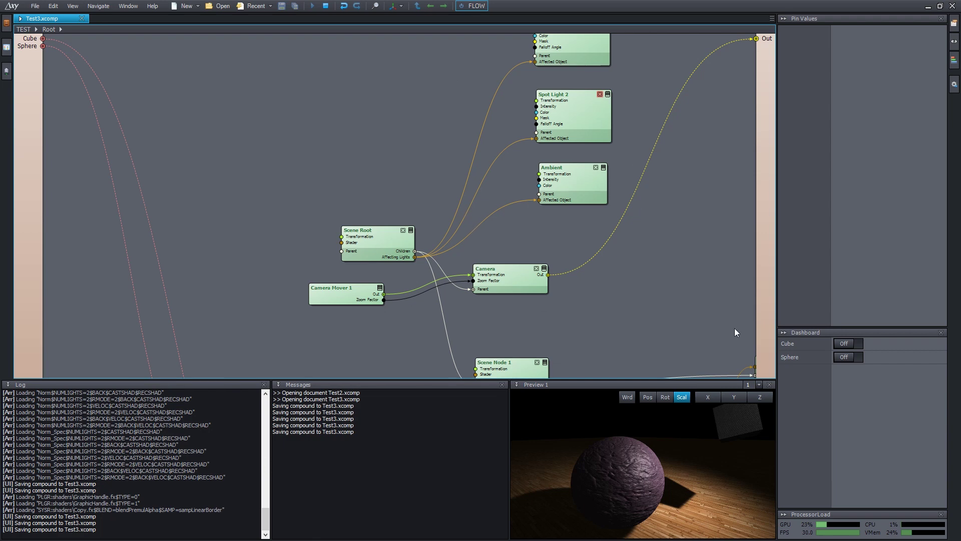
{"action": "middle_click_drag", "start_coordinate": [638, 269], "coordinate": [594, 156]}
{"action": "middle_click_drag", "start_coordinate": [524, 335], "coordinate": [458, 169]}
{"action": "middle_click_drag", "start_coordinate": [444, 211], "coordinate": [518, 194]}
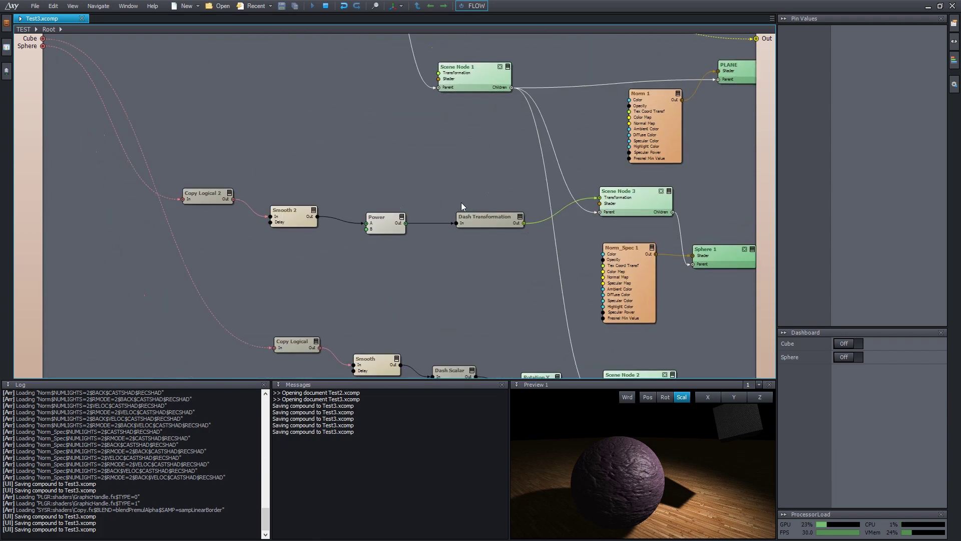
Disconnect Dash Transformation from Scene Node 3 and reset the node's Transformation to its defaults.
{"action": "left_click", "coordinate": [638, 204]}
{"action": "right_click", "coordinate": [817, 106]}
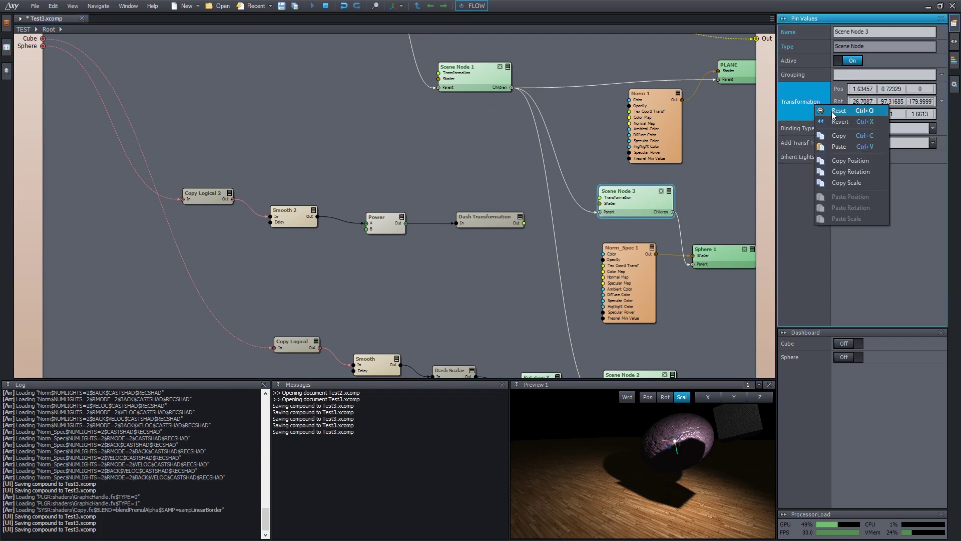
{"action": "left_click", "coordinate": [839, 110]}
Insert a Sequencer module in the empty graph area between the compound inputs and the spot lights.
{"action": "left_click", "coordinate": [270, 114]}
{"action": "scroll", "coordinate": [270, 114], "scroll_direction": "up", "scroll_amount": 5}
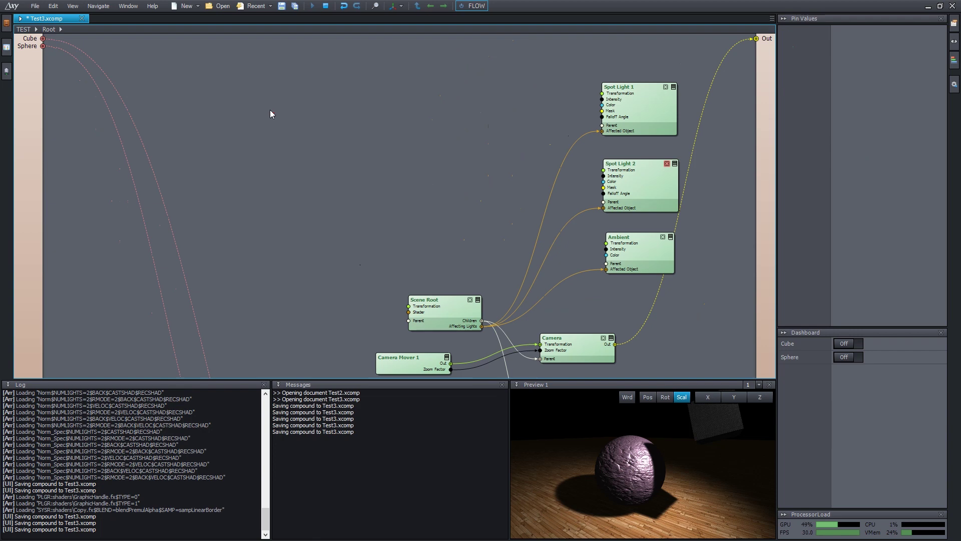
{"action": "double_click", "coordinate": [270, 114]}
{"action": "type", "text": "seque"}
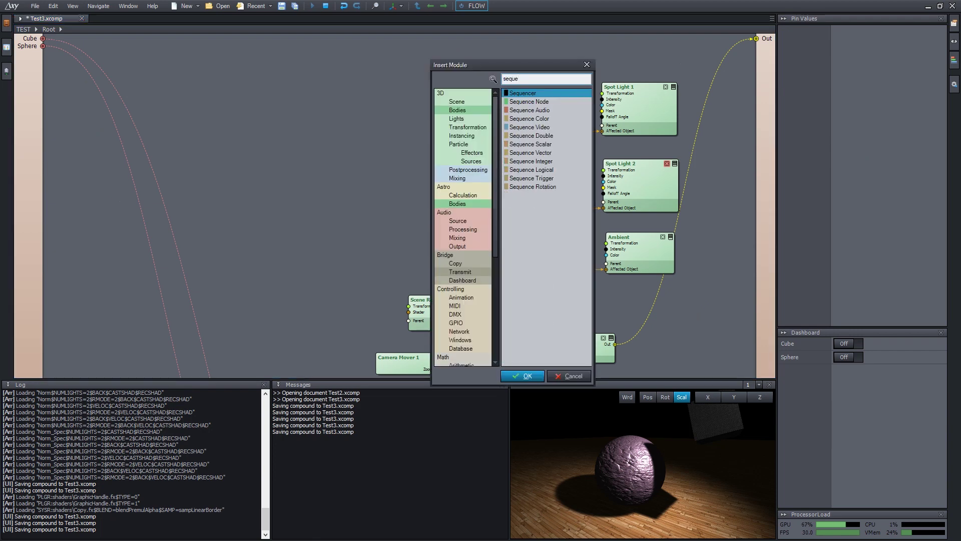
{"action": "key", "text": "Return"}
{"action": "left_click_drag", "start_coordinate": [270, 113], "coordinate": [294, 152]}
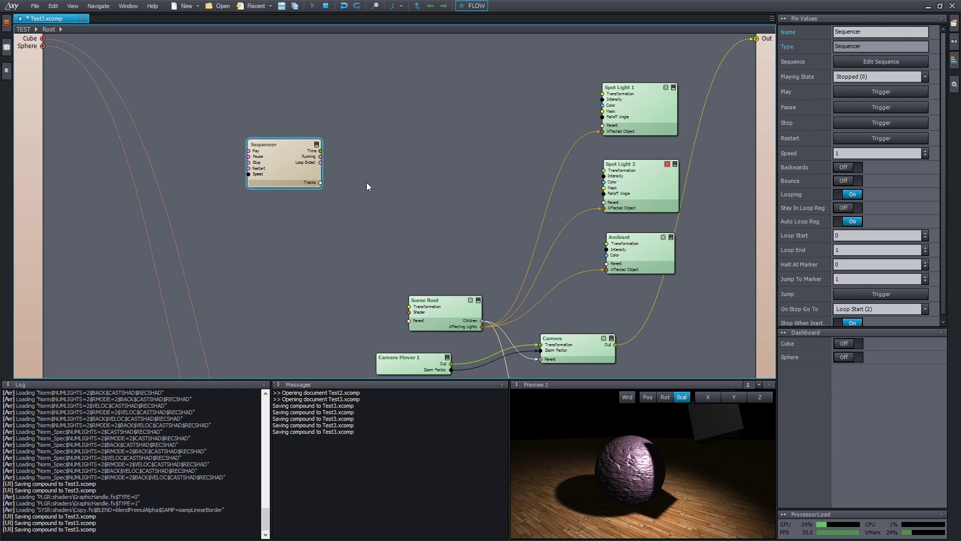
Insert a Sequence Scalar module beside the Sequencer and link its Sequencer input to the Sequencer's Tracks output.
{"action": "left_click", "coordinate": [350, 159]}
{"action": "double_click", "coordinate": [423, 158]}
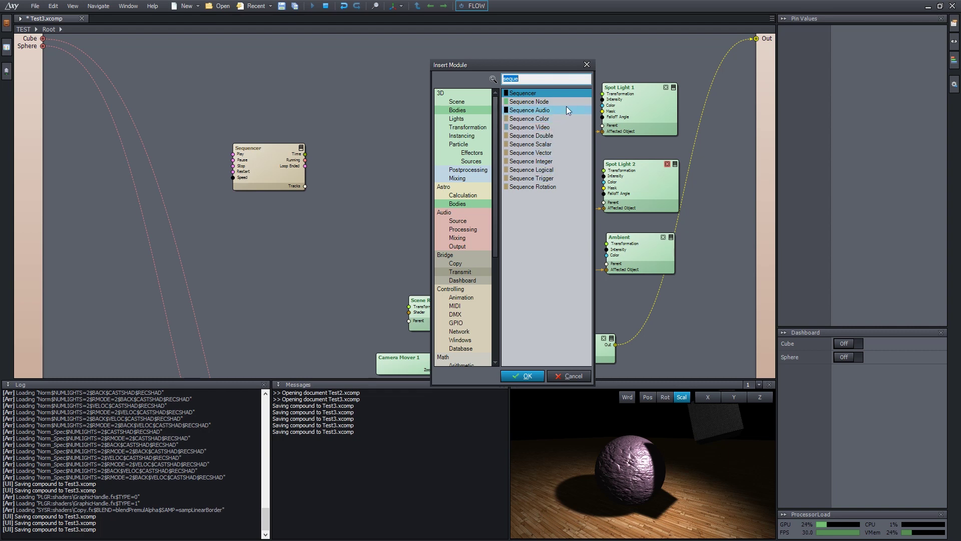
{"action": "double_click", "coordinate": [551, 144]}
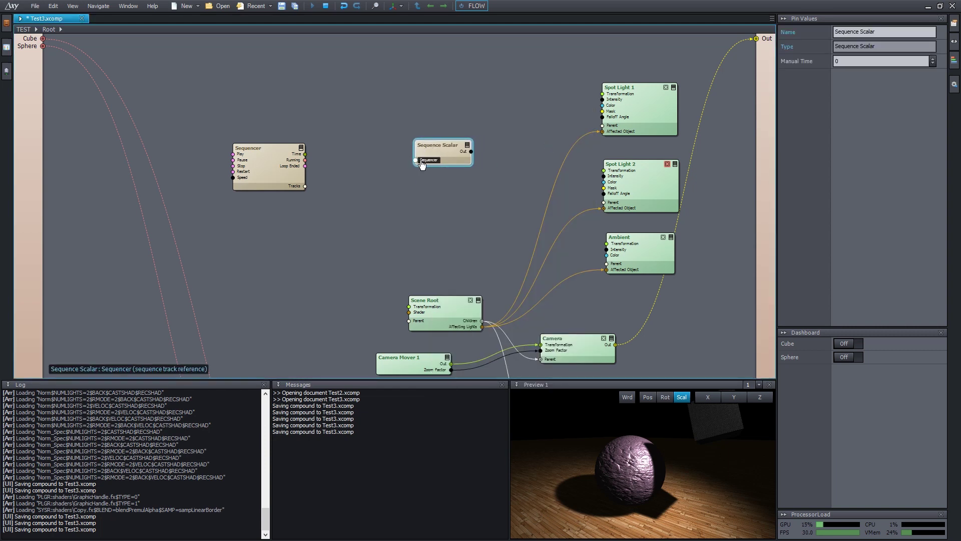
{"action": "left_click_drag", "start_coordinate": [422, 164], "coordinate": [296, 189]}
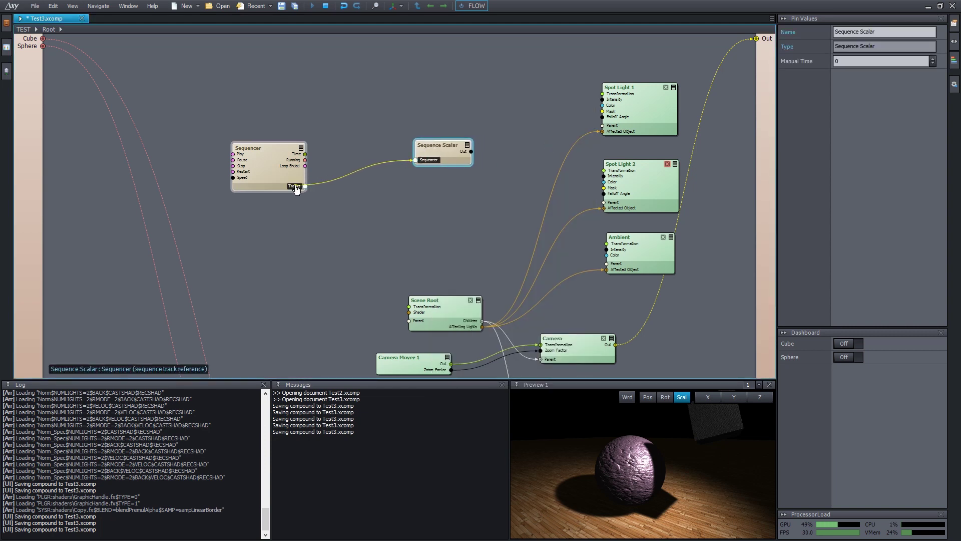
{"action": "left_click_drag", "start_coordinate": [437, 142], "coordinate": [397, 140]}
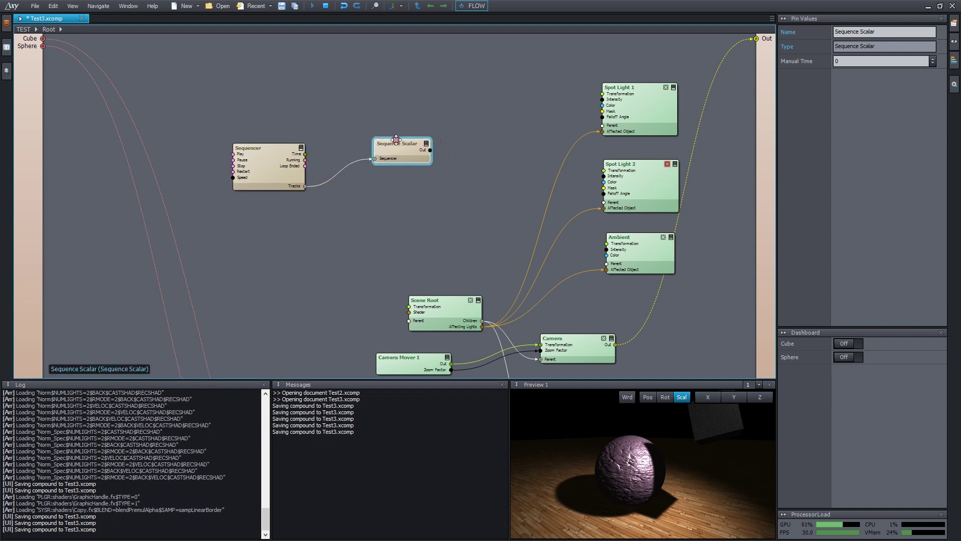
Rename the Sequence Scalar module as Light Intensity and connect its Out to Spot Light 1's Intensity input.
{"action": "double_click", "coordinate": [895, 32]}
{"action": "left_click", "coordinate": [896, 35]}
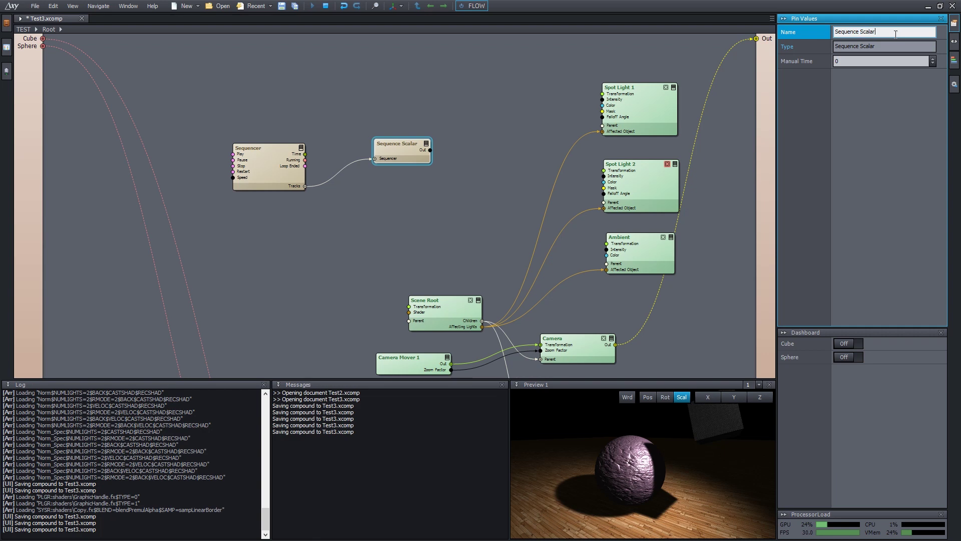
{"action": "key", "text": "ctrl+a"}
{"action": "type", "text": "Light Intensity"}
{"action": "key", "text": "Return"}
{"action": "left_click_drag", "start_coordinate": [426, 150], "coordinate": [614, 100]}
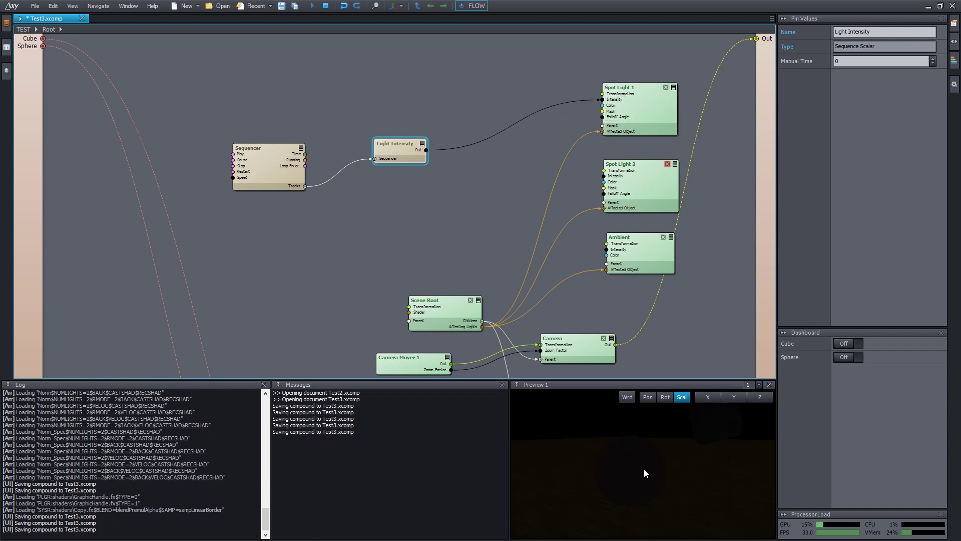
Move the Sequencer and Light Intensity modules together closer to the spot lights and deselect them.
{"action": "mouse_move", "coordinate": [438, 148]}
{"action": "left_click_drag", "start_coordinate": [242, 120], "coordinate": [404, 192]}
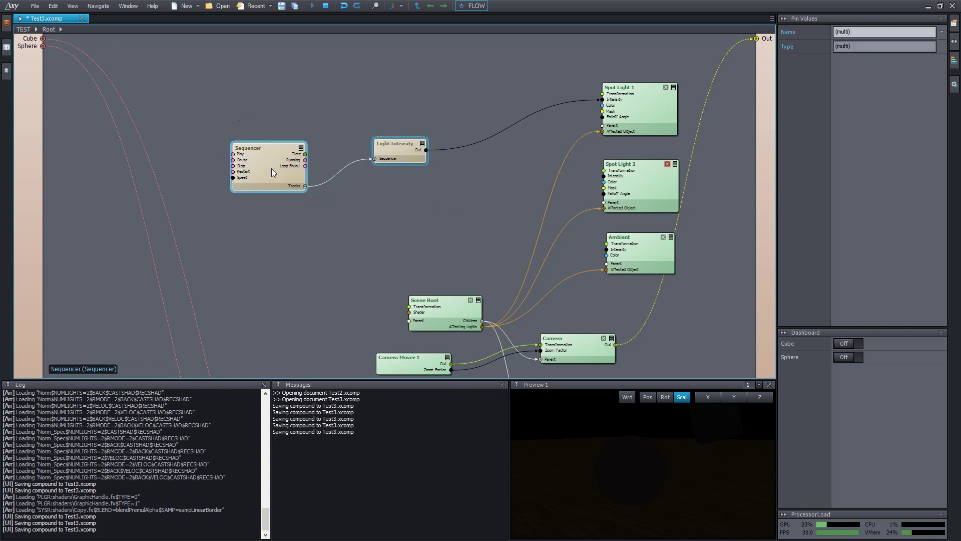
{"action": "left_click_drag", "start_coordinate": [270, 171], "coordinate": [345, 172]}
{"action": "left_click", "coordinate": [443, 234]}
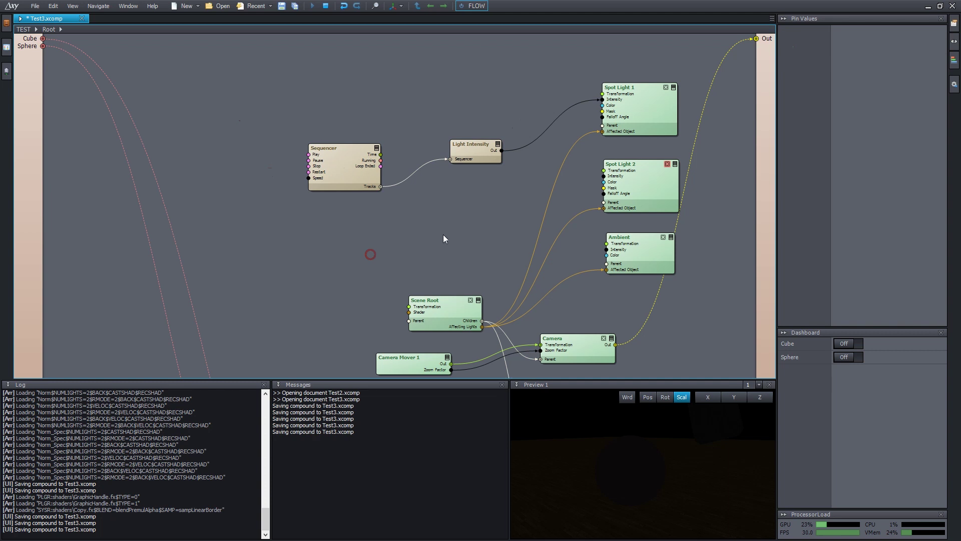
Open the Sequencer module in the Sequence Editor, return to the module graph, and reopen its sequence.
{"action": "double_click", "coordinate": [332, 163]}
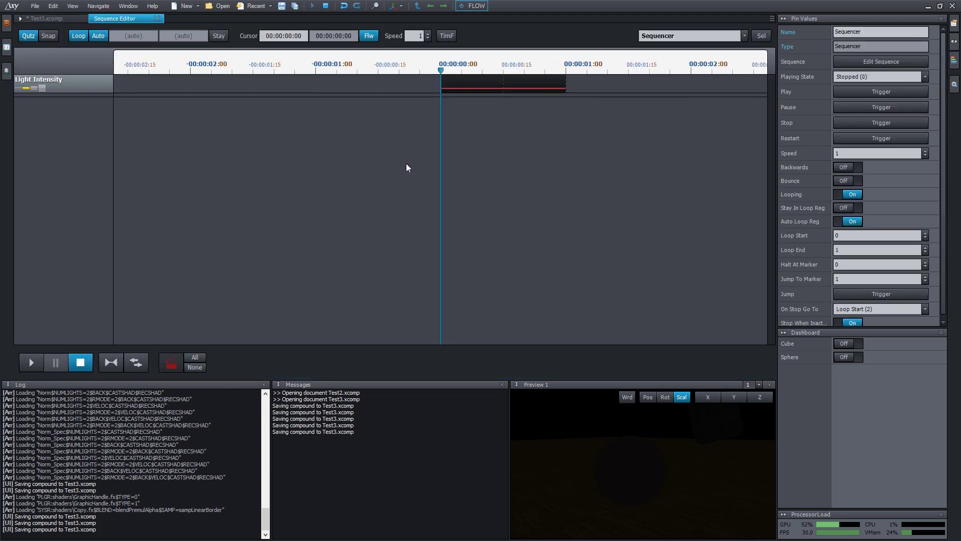
{"action": "middle_click_drag", "start_coordinate": [407, 164], "coordinate": [329, 165]}
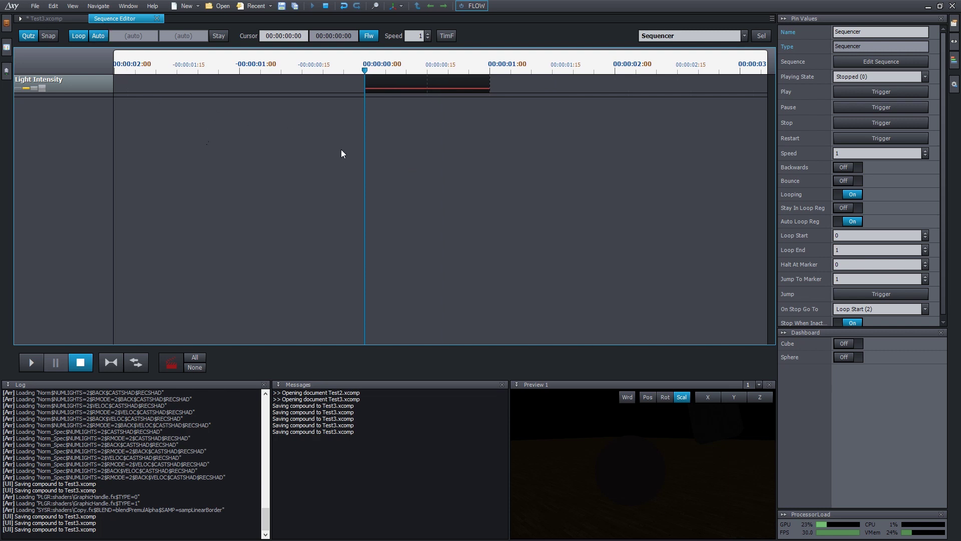
{"action": "middle_click_drag", "start_coordinate": [341, 151], "coordinate": [283, 153]}
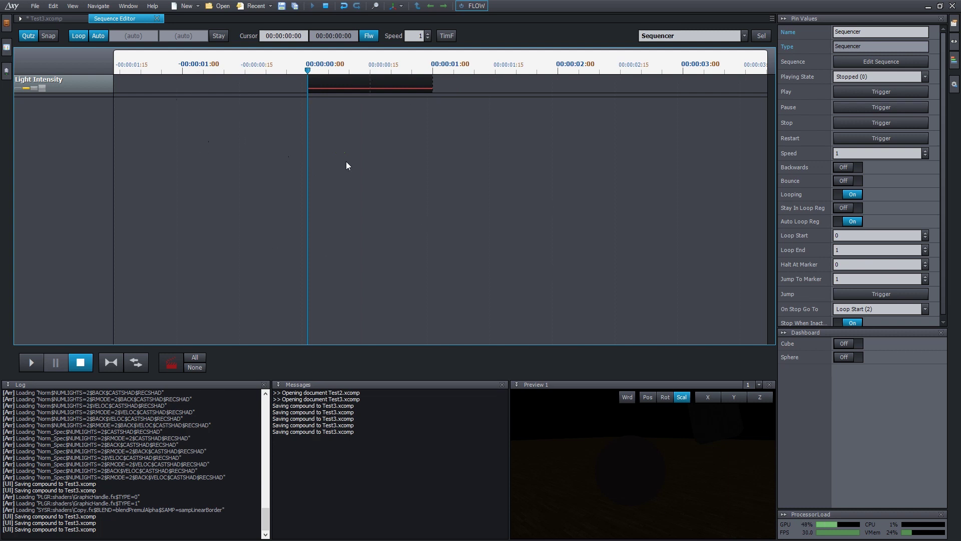
{"action": "left_click", "coordinate": [55, 19]}
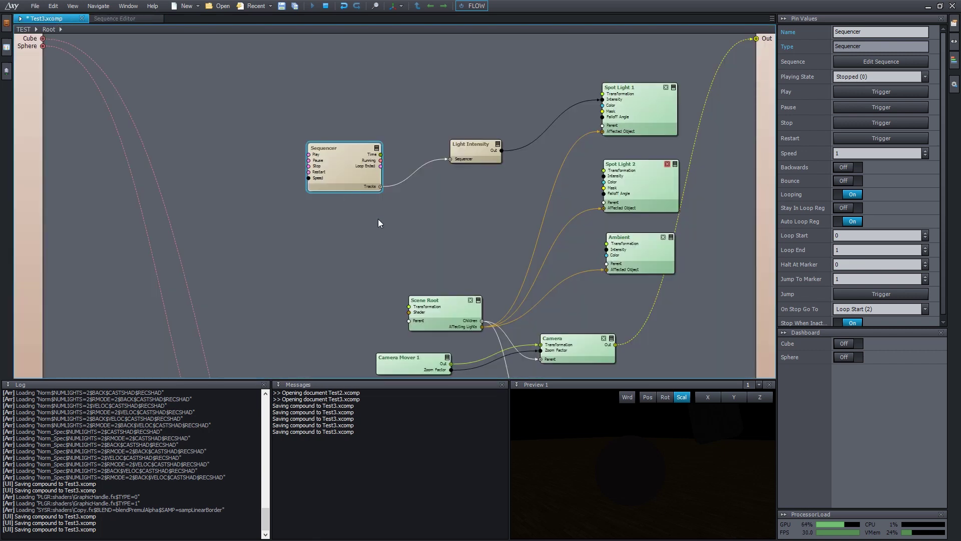
{"action": "double_click", "coordinate": [346, 170]}
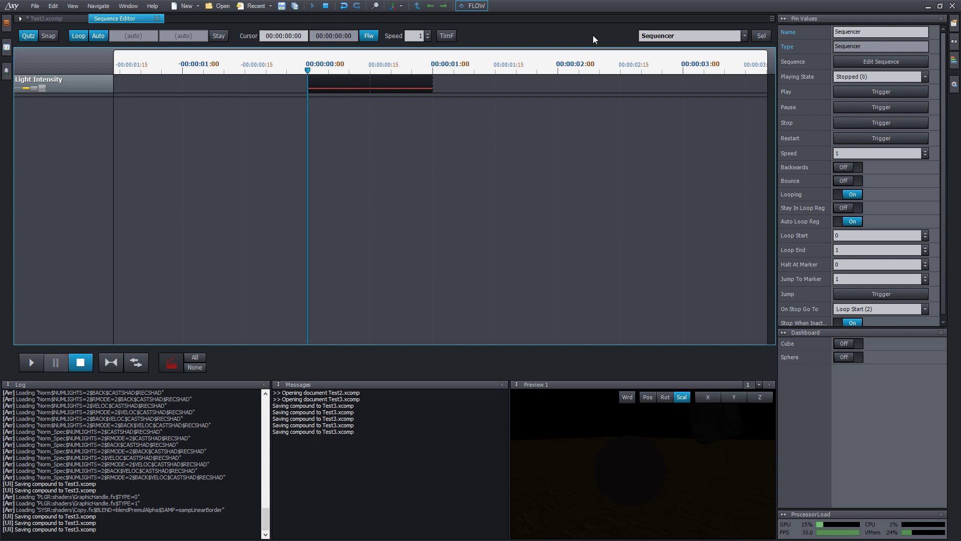
Choose the Root Sequencer in the editor's sequence selection, locate its module in the graph, and return to the Sequence Editor.
{"action": "left_click", "coordinate": [695, 38]}
{"action": "left_click", "coordinate": [695, 38]}
{"action": "left_click", "coordinate": [695, 38]}
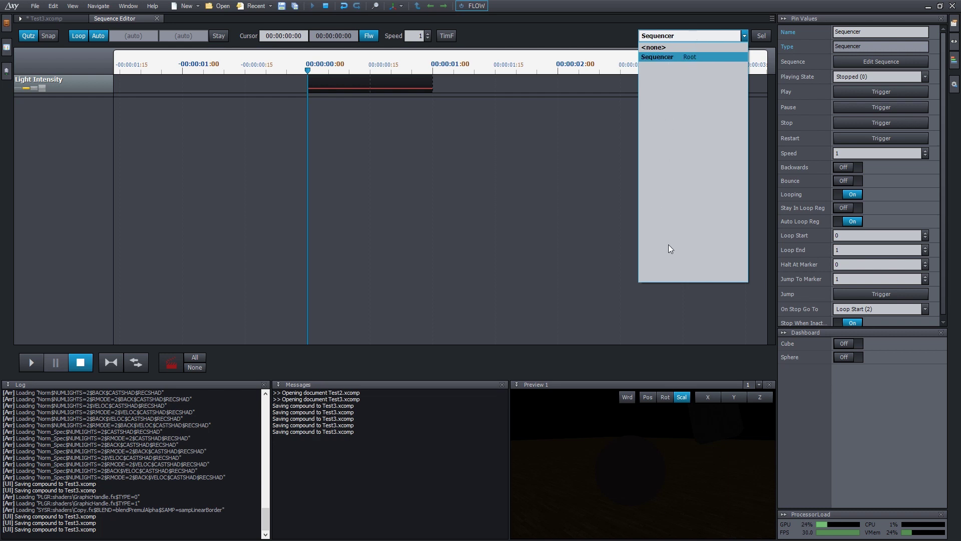
{"action": "left_click", "coordinate": [576, 122]}
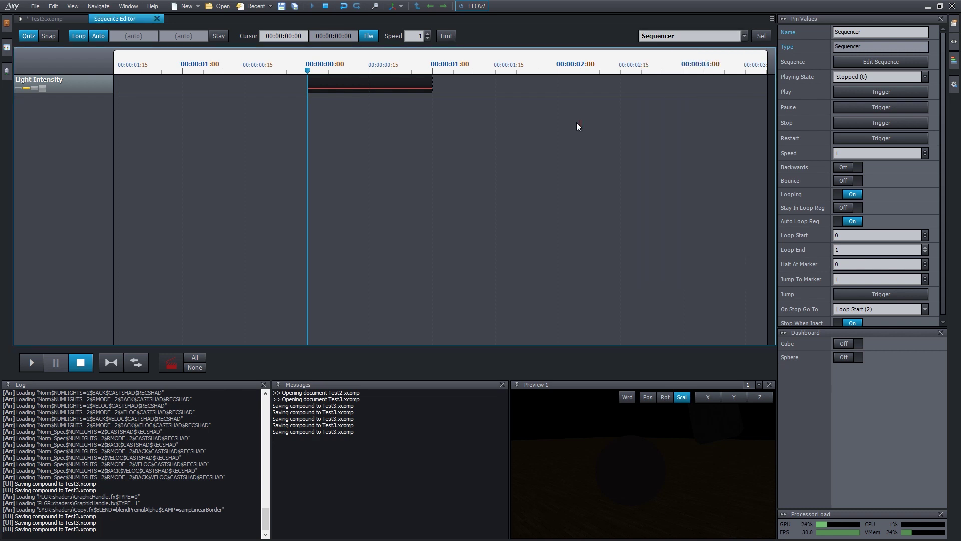
{"action": "left_click", "coordinate": [675, 36]}
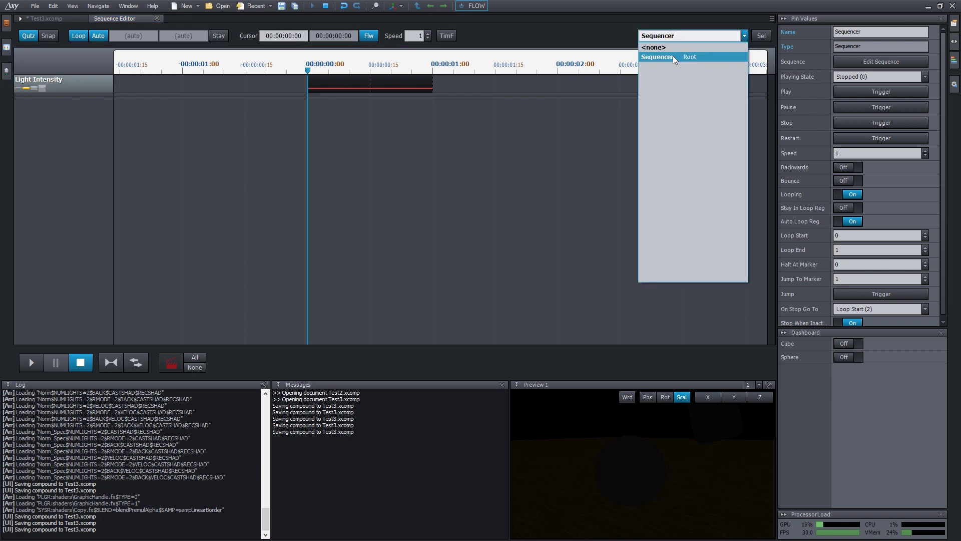
{"action": "left_click", "coordinate": [670, 57]}
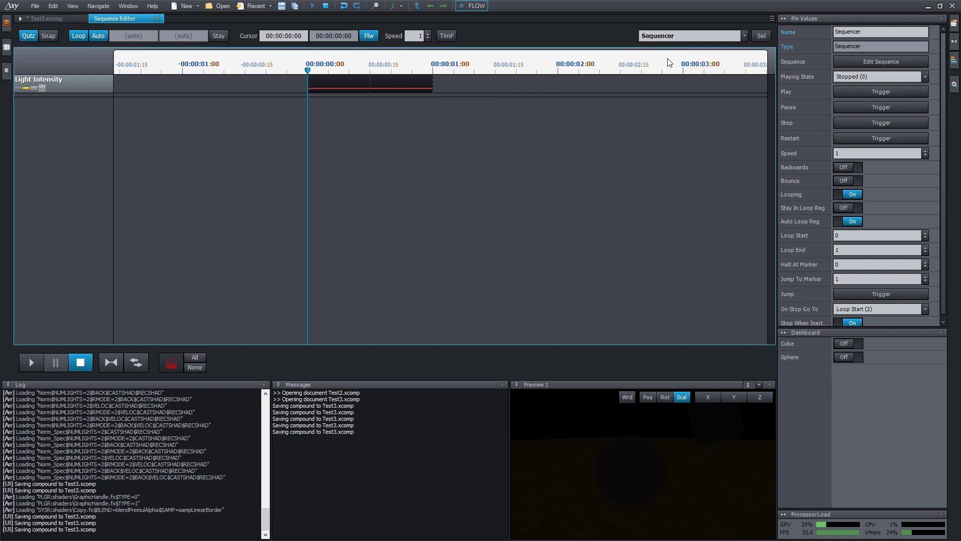
{"action": "left_click", "coordinate": [762, 36]}
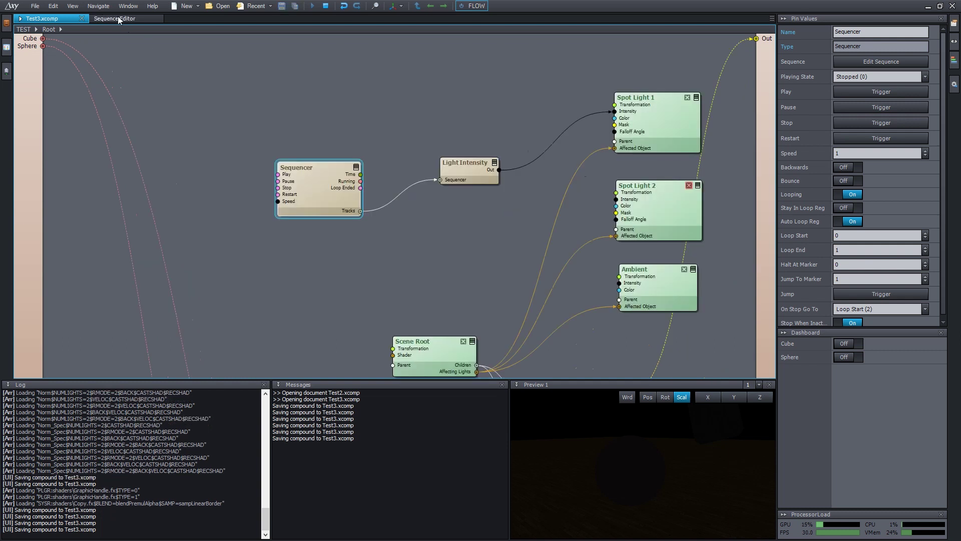
{"action": "left_click", "coordinate": [118, 17]}
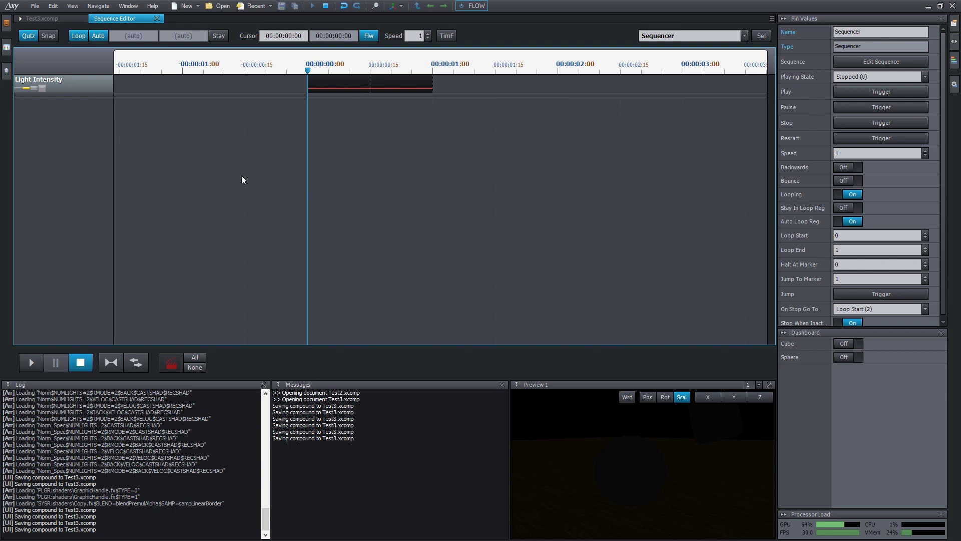
{"action": "mouse_move", "coordinate": [400, 84]}
{"action": "left_mouse_down"}
{"action": "mouse_move", "coordinate": [585, 84]}
{"action": "mouse_move", "coordinate": [400, 84]}
{"action": "left_mouse_up"}
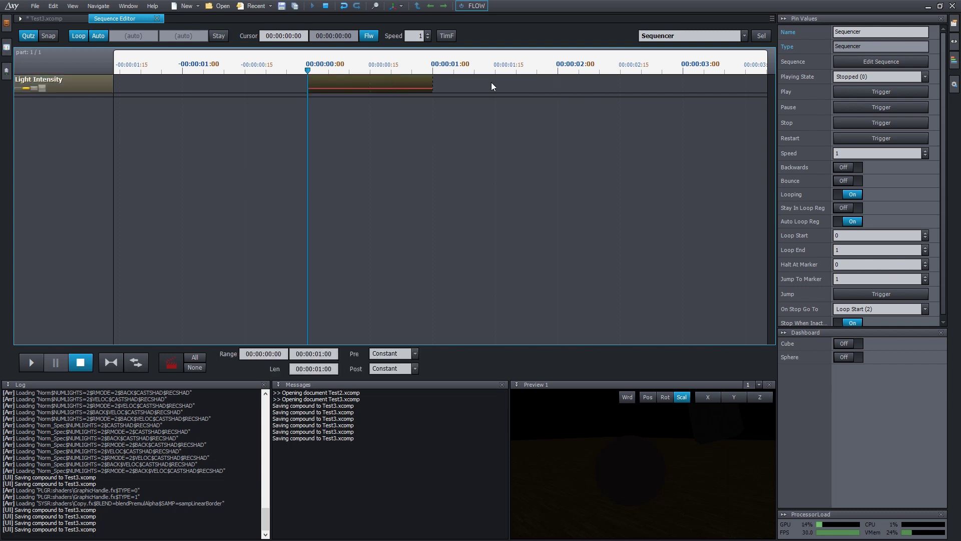
{"action": "double_click", "coordinate": [512, 82]}
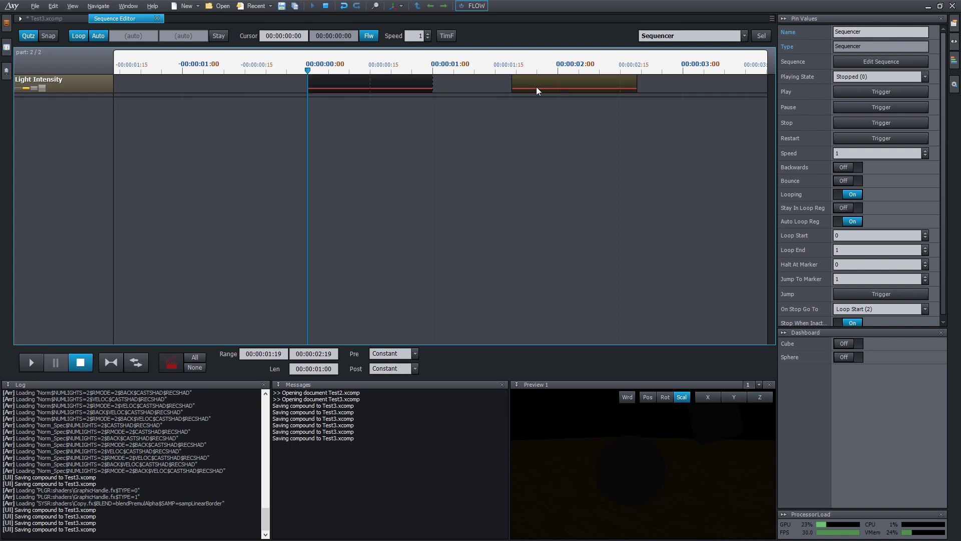
{"action": "left_click", "coordinate": [536, 86]}
{"action": "mouse_move", "coordinate": [542, 86]}
{"action": "left_mouse_down"}
{"action": "mouse_move", "coordinate": [642, 87]}
{"action": "mouse_move", "coordinate": [491, 86]}
{"action": "mouse_move", "coordinate": [674, 86]}
{"action": "mouse_move", "coordinate": [475, 86]}
{"action": "mouse_move", "coordinate": [638, 85]}
{"action": "mouse_move", "coordinate": [527, 85]}
{"action": "mouse_move", "coordinate": [562, 86]}
{"action": "mouse_move", "coordinate": [551, 85]}
{"action": "left_mouse_up"}
{"action": "left_click_drag", "start_coordinate": [595, 92], "coordinate": [568, 88]}
{"action": "key", "text": "Delete"}
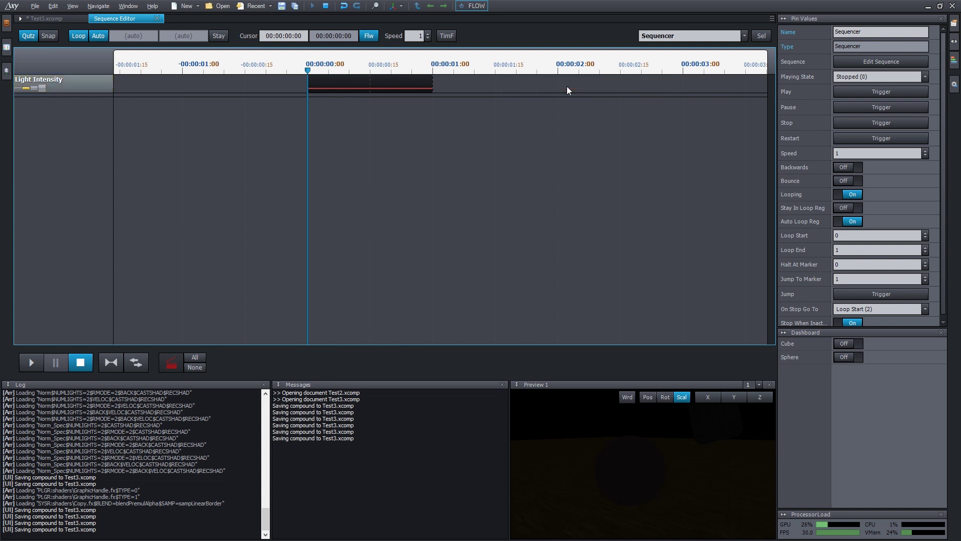
Extend the Light Intensity track's part so that it runs from 00:00:00:00 to 00:00:05:00.
{"action": "left_click", "coordinate": [415, 82]}
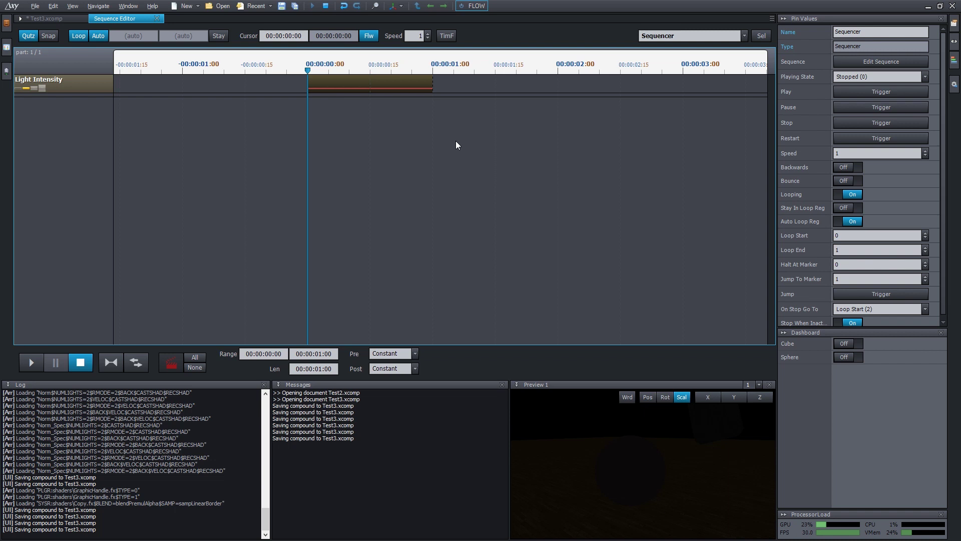
{"action": "left_click_drag", "start_coordinate": [393, 84], "coordinate": [429, 85]}
{"action": "mouse_move", "coordinate": [493, 150]}
{"action": "middle_mouse_down"}
{"action": "mouse_move", "coordinate": [511, 150]}
{"action": "mouse_move", "coordinate": [451, 149]}
{"action": "mouse_move", "coordinate": [563, 150]}
{"action": "mouse_move", "coordinate": [429, 160]}
{"action": "mouse_move", "coordinate": [521, 161]}
{"action": "mouse_move", "coordinate": [496, 151]}
{"action": "middle_mouse_up"}
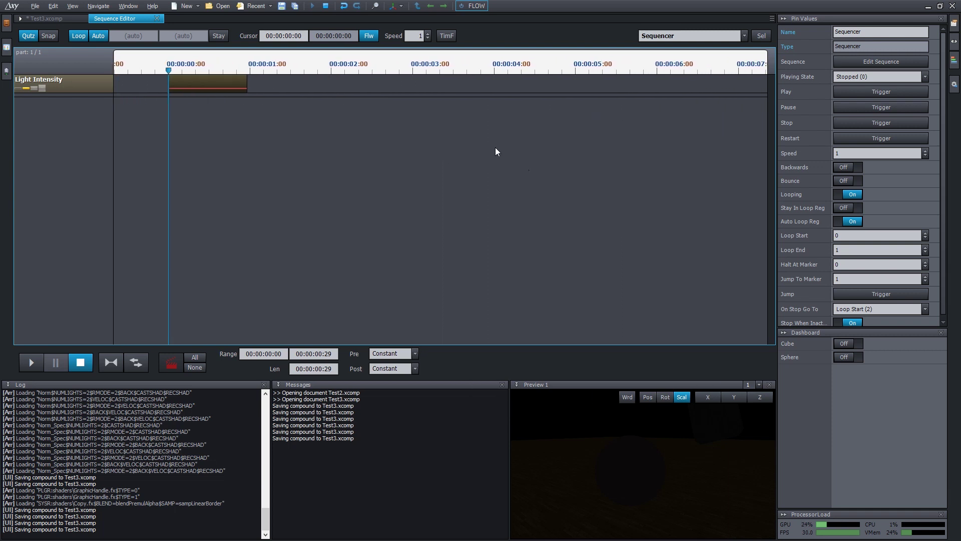
{"action": "right_click_drag", "start_coordinate": [494, 148], "coordinate": [471, 152]}
{"action": "left_click_drag", "start_coordinate": [277, 86], "coordinate": [544, 86]}
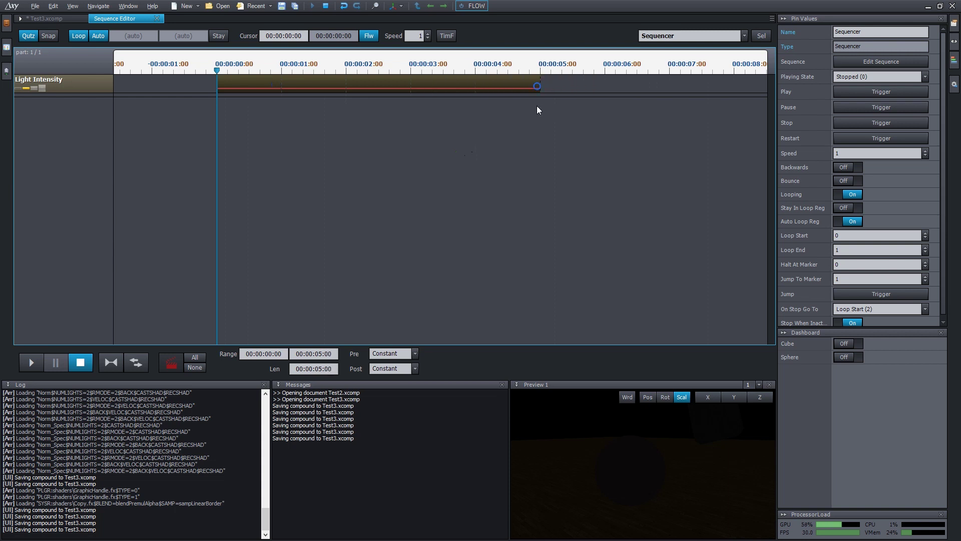
{"action": "middle_click_drag", "start_coordinate": [425, 158], "coordinate": [427, 157]}
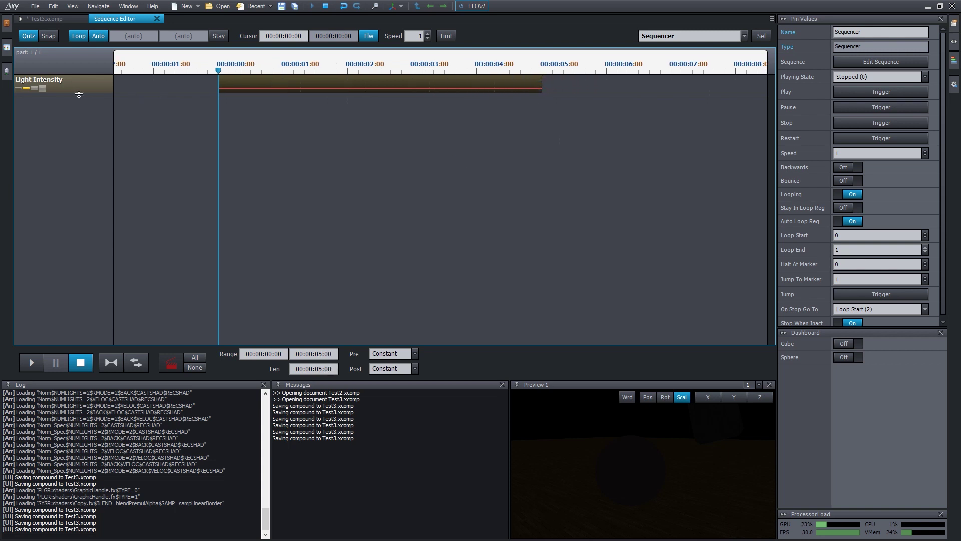
Enlarge the Light Intensity track's height and add a curve key at about 00:00:00:12 with a value of about 0.9.
{"action": "left_click_drag", "start_coordinate": [79, 93], "coordinate": [78, 183]}
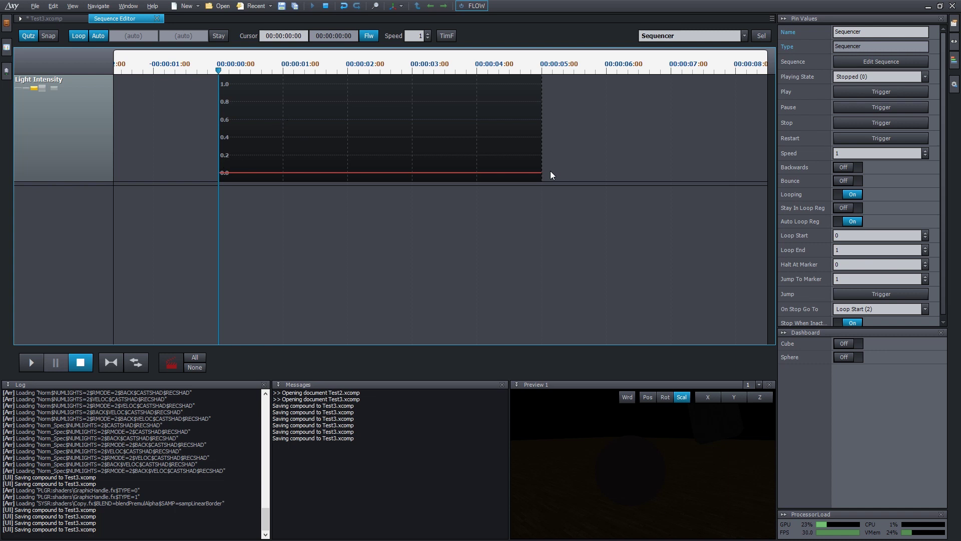
{"action": "left_click", "coordinate": [248, 172]}
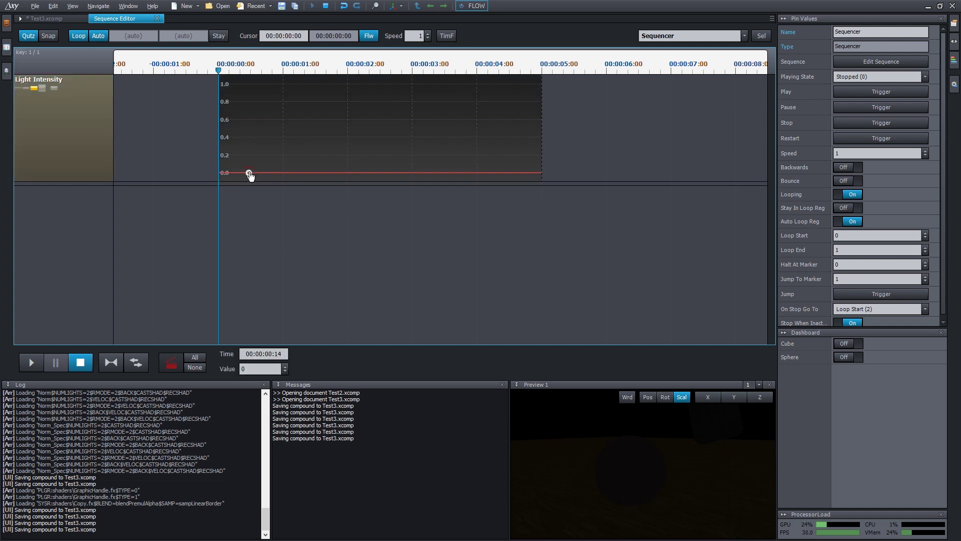
{"action": "left_click_drag", "start_coordinate": [249, 174], "coordinate": [251, 101]}
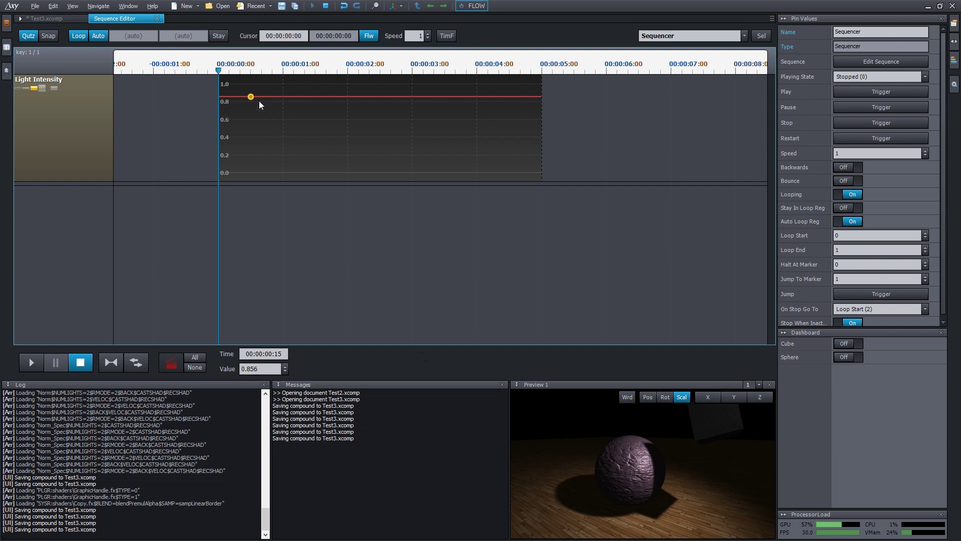
{"action": "left_click_drag", "start_coordinate": [243, 91], "coordinate": [246, 94]}
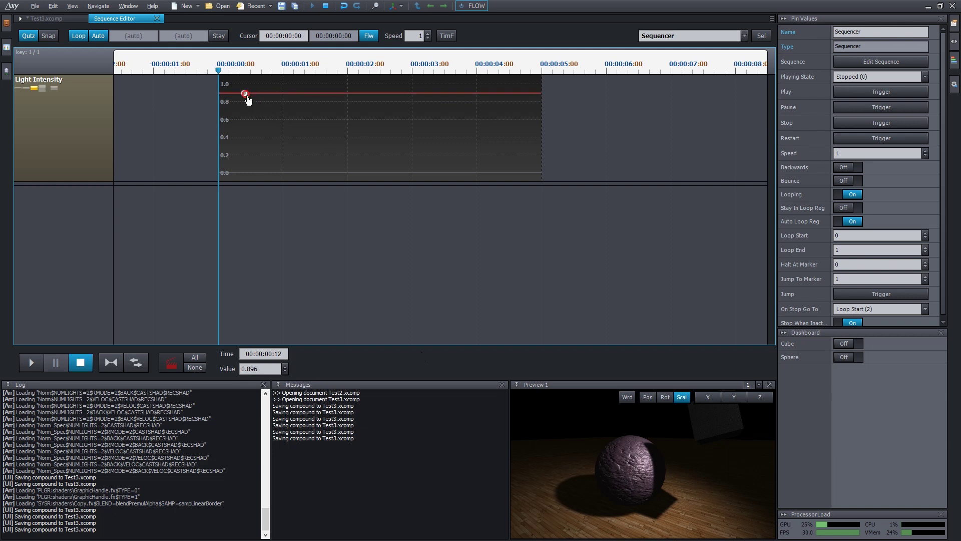
Add three more curve keys: about 0.05 at 1:12, about 0.87 near 2:17, and about 0.45 at 3:17.
{"action": "left_click", "coordinate": [311, 93]}
{"action": "left_click_drag", "start_coordinate": [311, 94], "coordinate": [309, 168]}
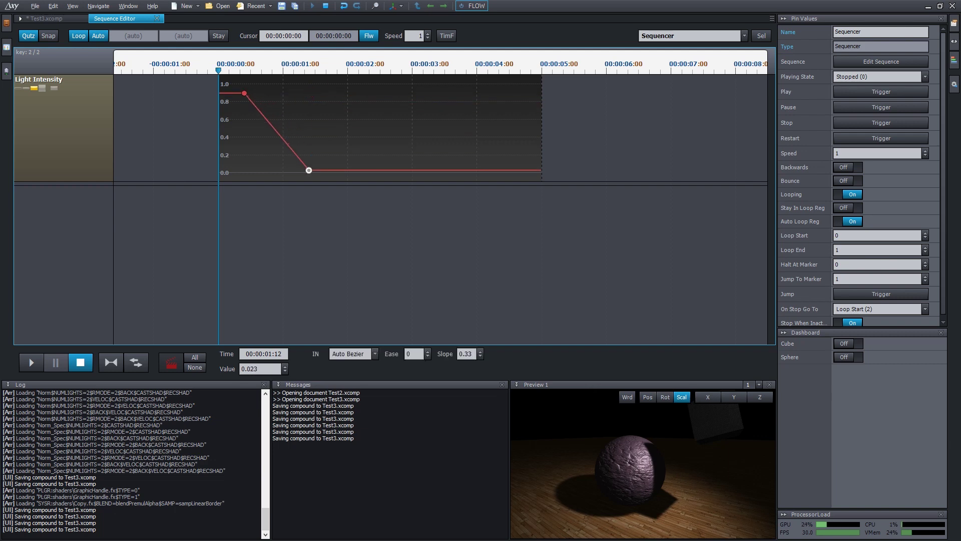
{"action": "left_click", "coordinate": [384, 168]}
{"action": "left_click_drag", "start_coordinate": [384, 154], "coordinate": [385, 96]}
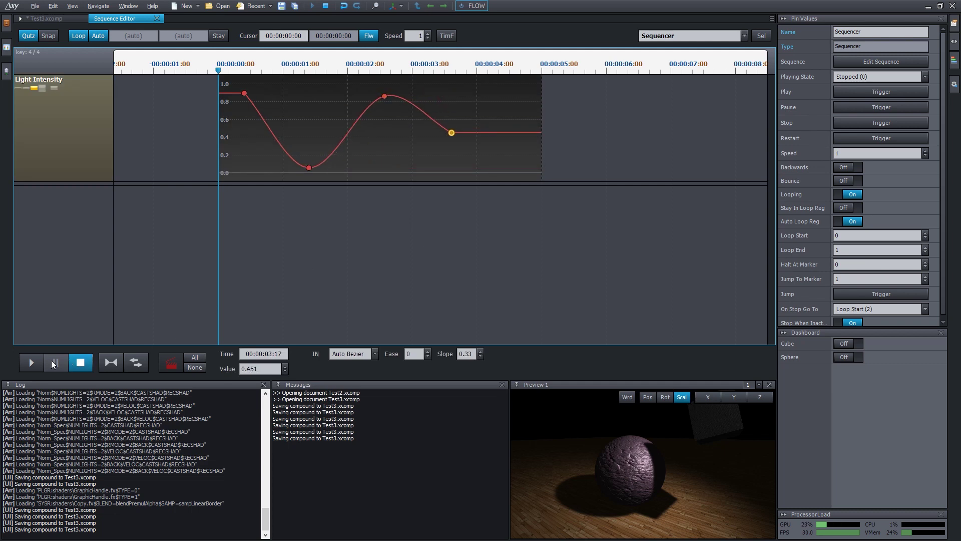
Play the sequence, add a fifth key of about 0.82 near 4:14, lower the 3:17 key to 0.282, and raise the third key to 0.913.
{"action": "left_click", "coordinate": [33, 369]}
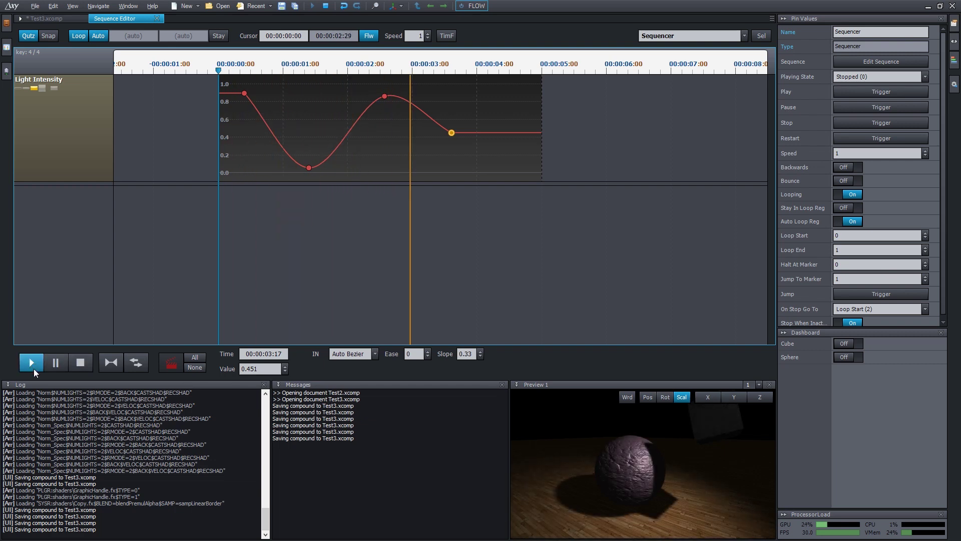
{"action": "double_click", "coordinate": [503, 133]}
{"action": "left_click_drag", "start_coordinate": [503, 133], "coordinate": [507, 100]}
{"action": "left_click_drag", "start_coordinate": [450, 133], "coordinate": [449, 147]}
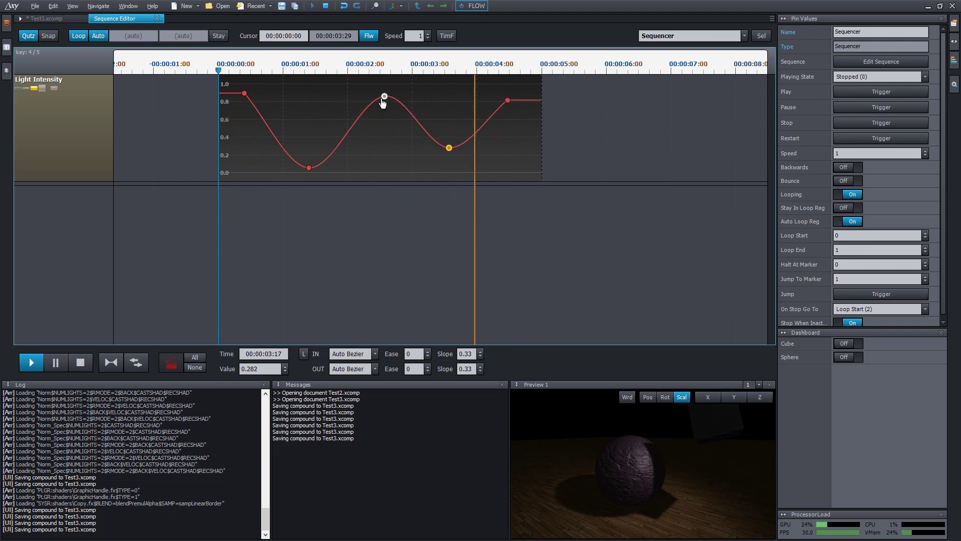
{"action": "mouse_move", "coordinate": [384, 96]}
{"action": "left_mouse_down"}
{"action": "mouse_move", "coordinate": [378, 105]}
{"action": "mouse_move", "coordinate": [382, 91]}
{"action": "left_mouse_up"}
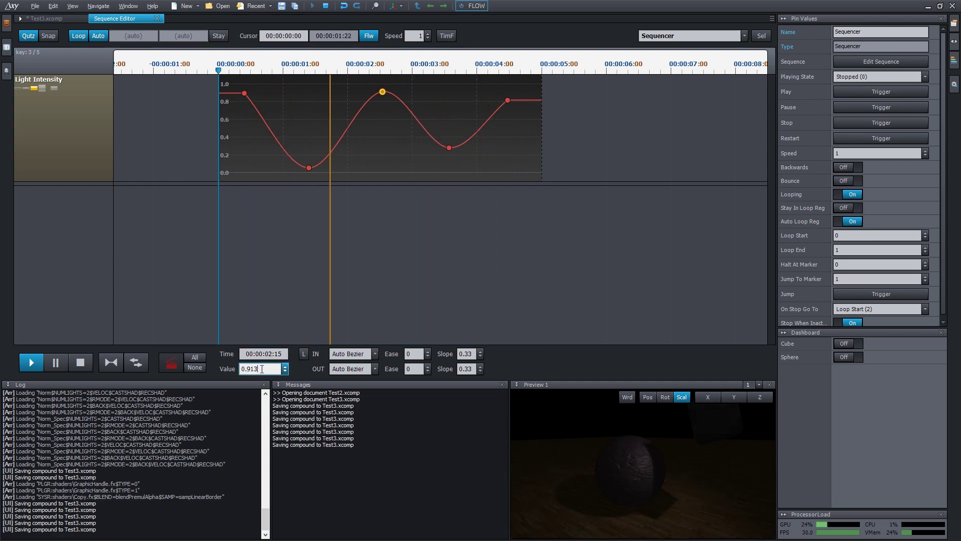
Set the third curve key's value to 1.253.
{"action": "key", "text": "BackSpace"}
{"action": "key", "text": "BackSpace"}
{"action": "key", "text": "BackSpace"}
{"action": "key", "text": "BackSpace"}
{"action": "key", "text": "BackSpace"}
{"action": "type", "text": "1.253"}
{"action": "key", "text": "Return"}
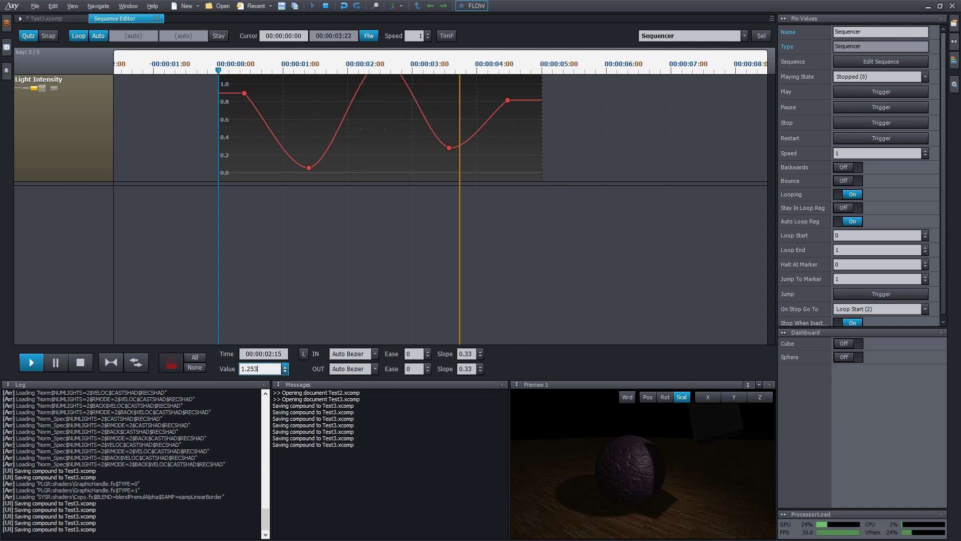
Set the third curve key's value to 0.923.
{"action": "key", "text": "BackSpace"}
{"action": "key", "text": "BackSpace"}
{"action": "key", "text": "BackSpace"}
{"action": "key", "text": "BackSpace"}
{"action": "key", "text": "BackSpace"}
{"action": "type", "text": "0.923"}
{"action": "key", "text": "Return"}
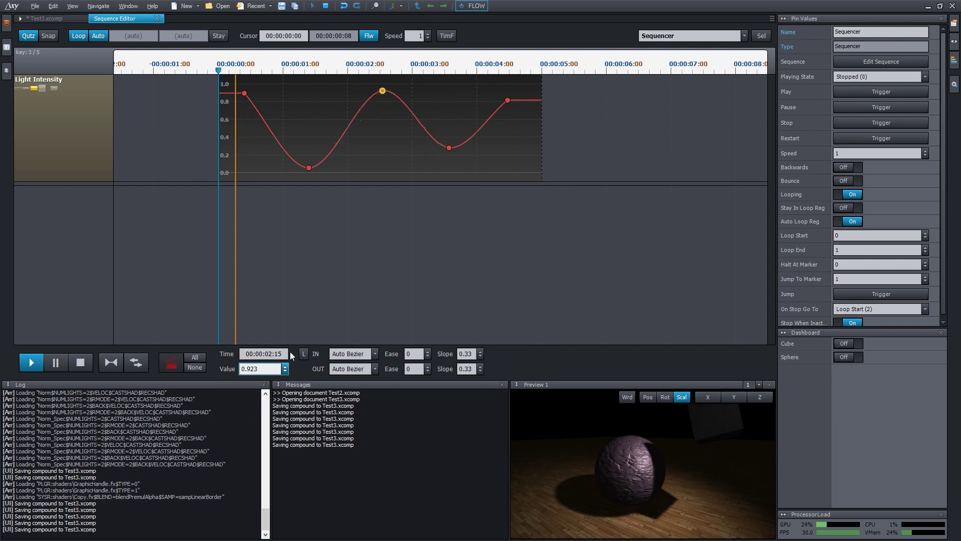
Set the third curve key's time to 00:00:02:06.
{"action": "left_click", "coordinate": [284, 354]}
{"action": "key", "text": "BackSpace"}
{"action": "key", "text": "BackSpace"}
{"action": "type", "text": "06"}
{"action": "key", "text": "Return"}
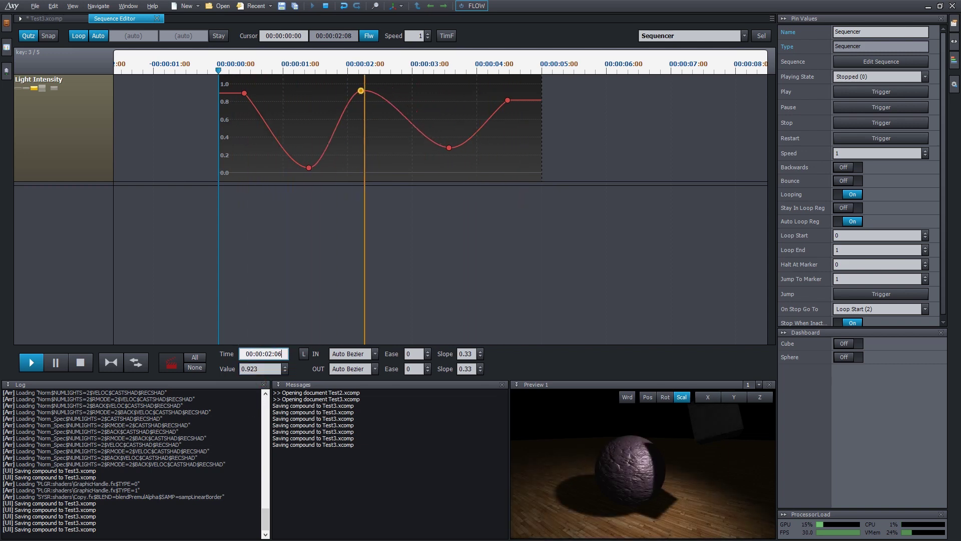
Set the third curve key's time to 00:00:02:15.
{"action": "key", "text": "BackSpace"}
{"action": "key", "text": "BackSpace"}
{"action": "type", "text": "15"}
{"action": "key", "text": "Return"}
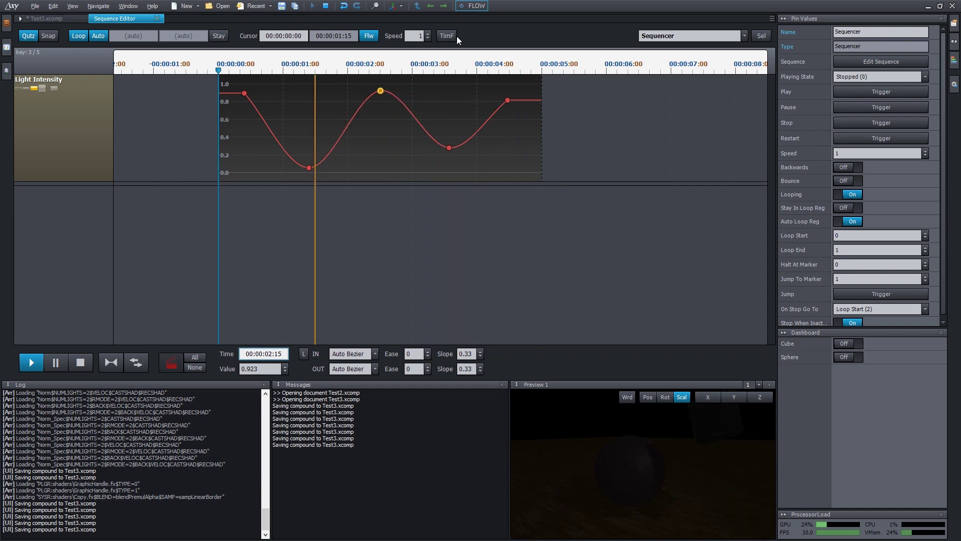
{"action": "left_click", "coordinate": [446, 35]}
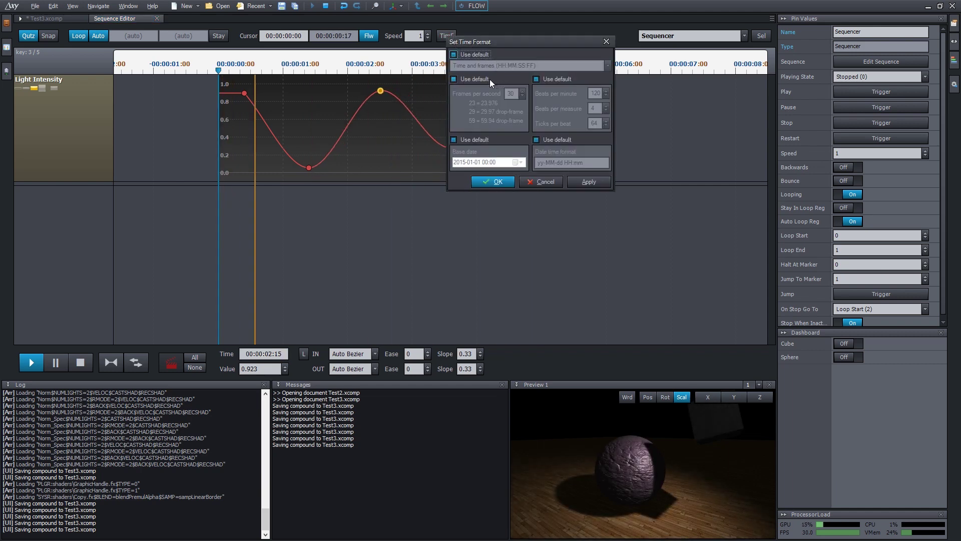
{"action": "left_click", "coordinate": [488, 54]}
{"action": "left_click", "coordinate": [537, 65]}
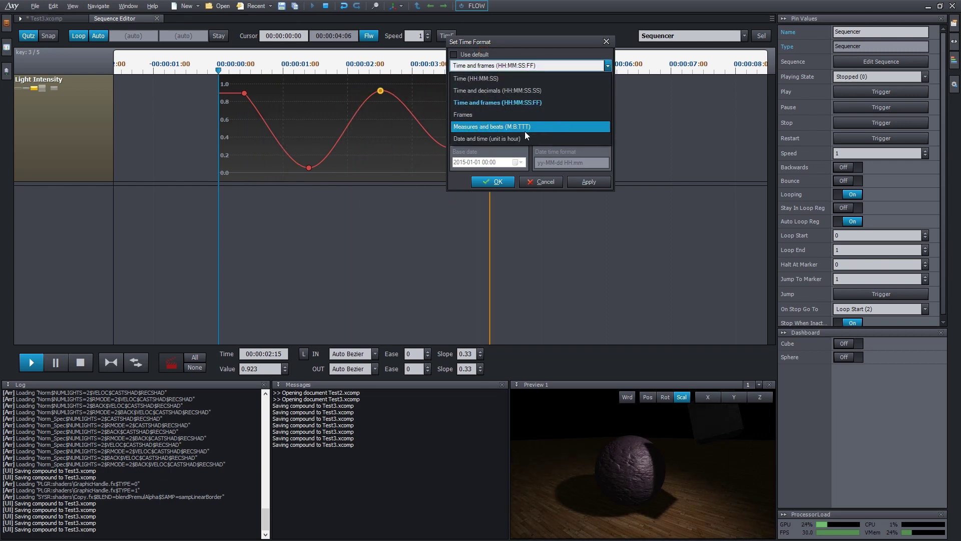
{"action": "left_click", "coordinate": [550, 182]}
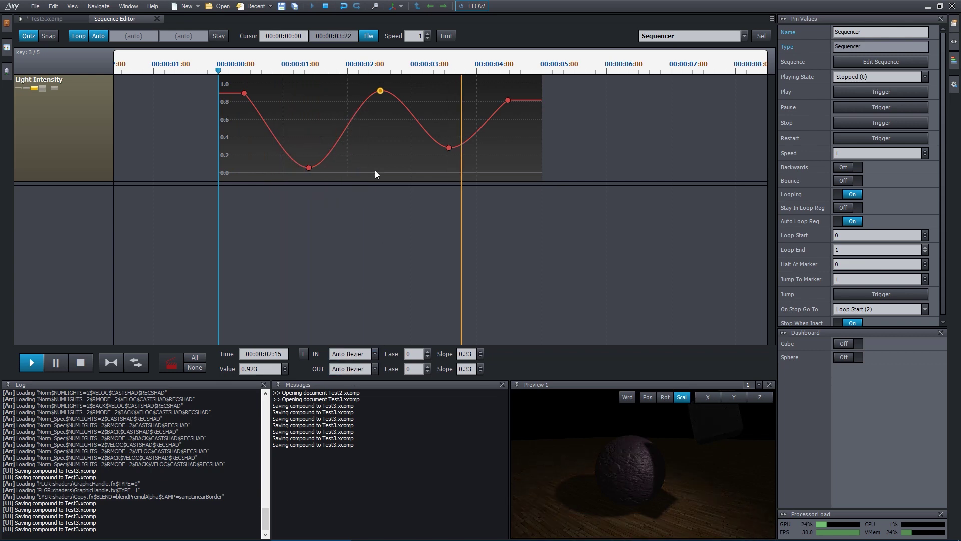
Move the second curve key to about 00:00:01:06 with a value of about 0.152.
{"action": "left_click", "coordinate": [309, 168]}
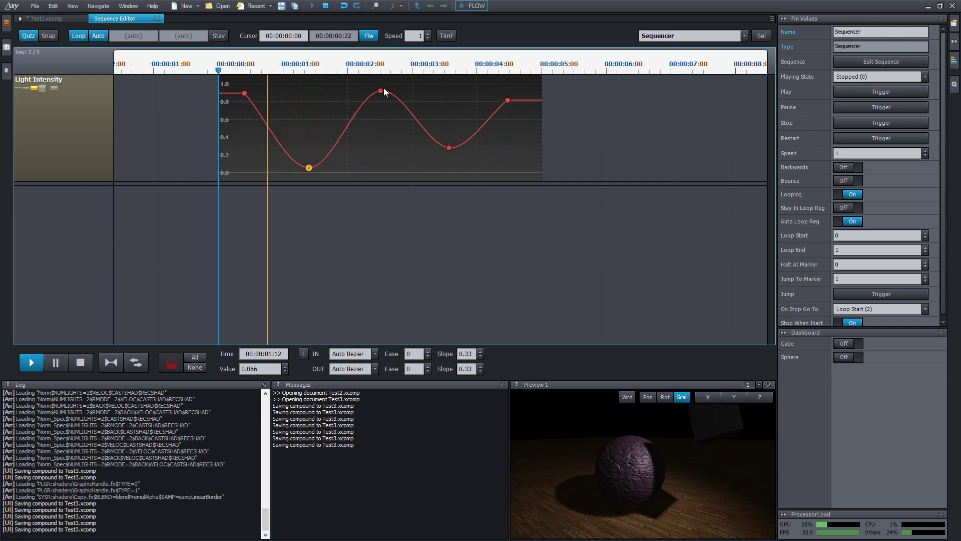
{"action": "left_click", "coordinate": [381, 91]}
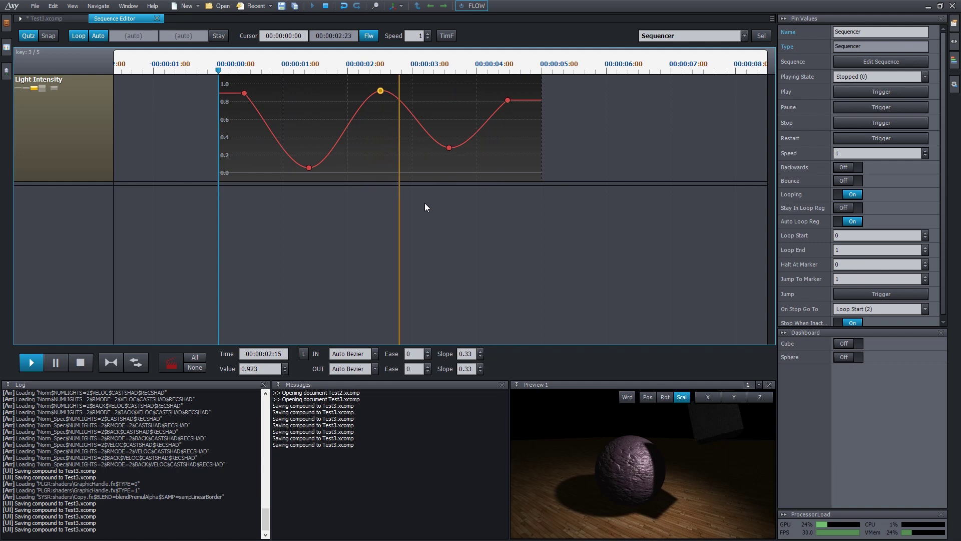
{"action": "left_click_drag", "start_coordinate": [308, 170], "coordinate": [296, 159]}
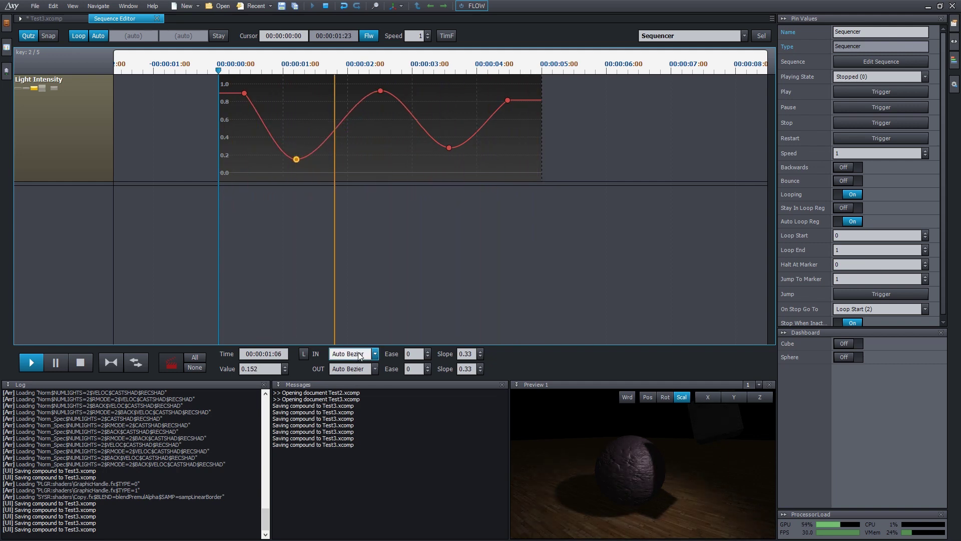
Set the third curve key's incoming interpolation to Linear.
{"action": "left_click", "coordinate": [380, 91]}
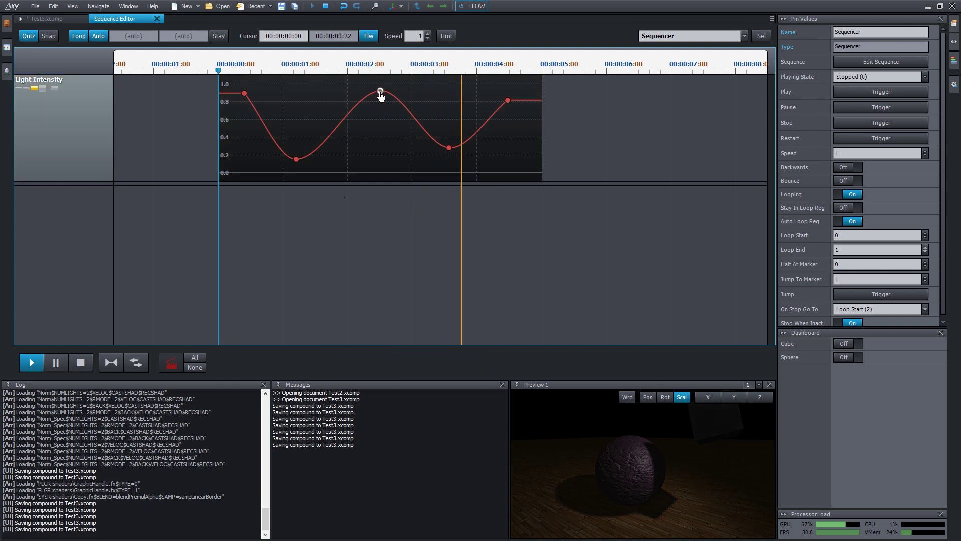
{"action": "left_click", "coordinate": [358, 350]}
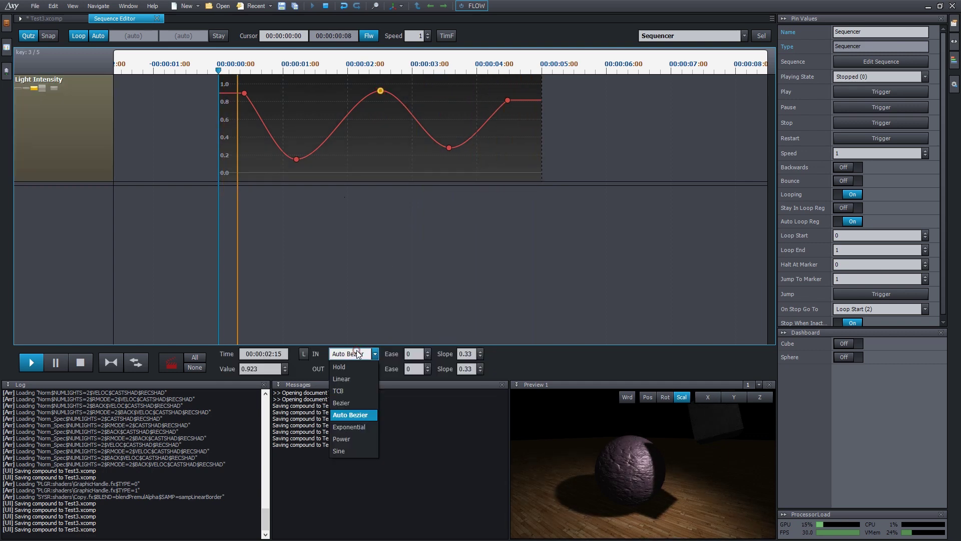
{"action": "left_click", "coordinate": [352, 376]}
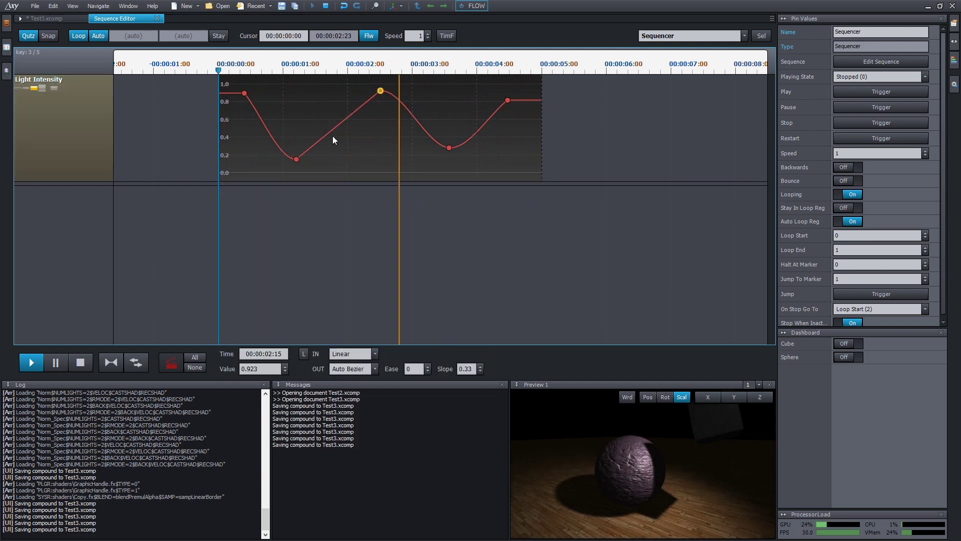
Move the second key to about 1:07 with a value of about 0.237, and the third key to about 2:10 with about 0.771.
{"action": "mouse_move", "coordinate": [380, 94]}
{"action": "left_mouse_down"}
{"action": "mouse_move", "coordinate": [380, 107]}
{"action": "mouse_move", "coordinate": [378, 92]}
{"action": "left_mouse_up"}
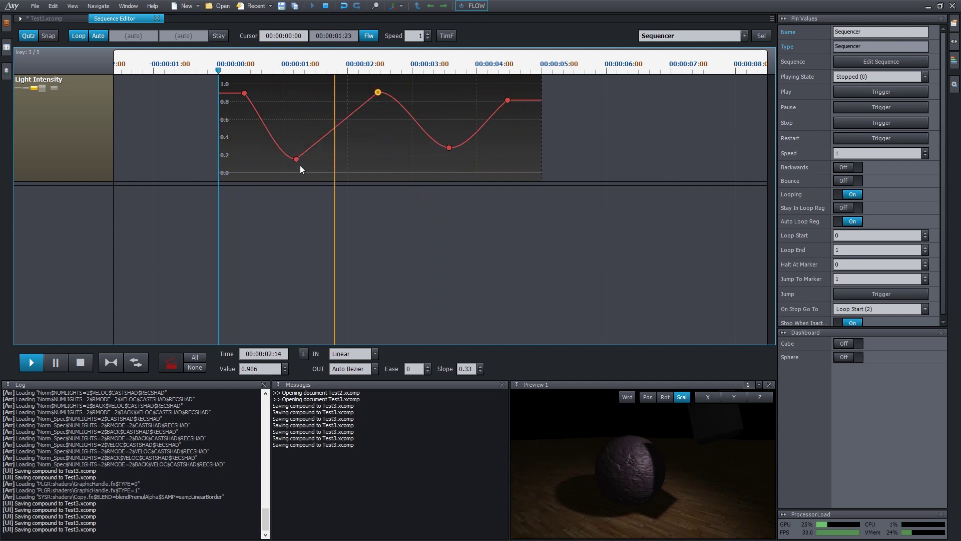
{"action": "mouse_move", "coordinate": [297, 159]}
{"action": "left_mouse_down"}
{"action": "mouse_move", "coordinate": [298, 136]}
{"action": "mouse_move", "coordinate": [299, 152]}
{"action": "left_mouse_up"}
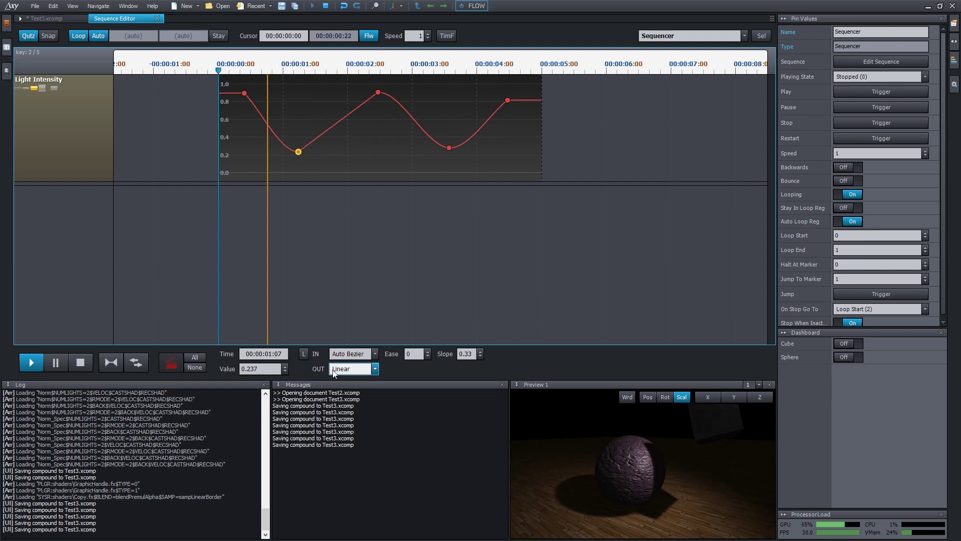
{"action": "left_click_drag", "start_coordinate": [378, 92], "coordinate": [369, 104]}
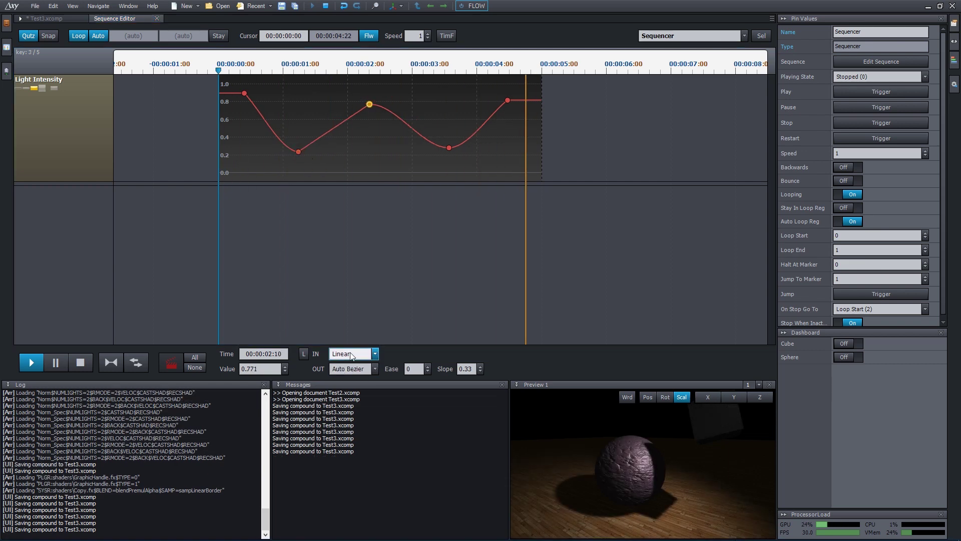
Set the third key's incoming interpolation back to Auto Bezier.
{"action": "left_click", "coordinate": [353, 353]}
{"action": "left_click", "coordinate": [350, 415]}
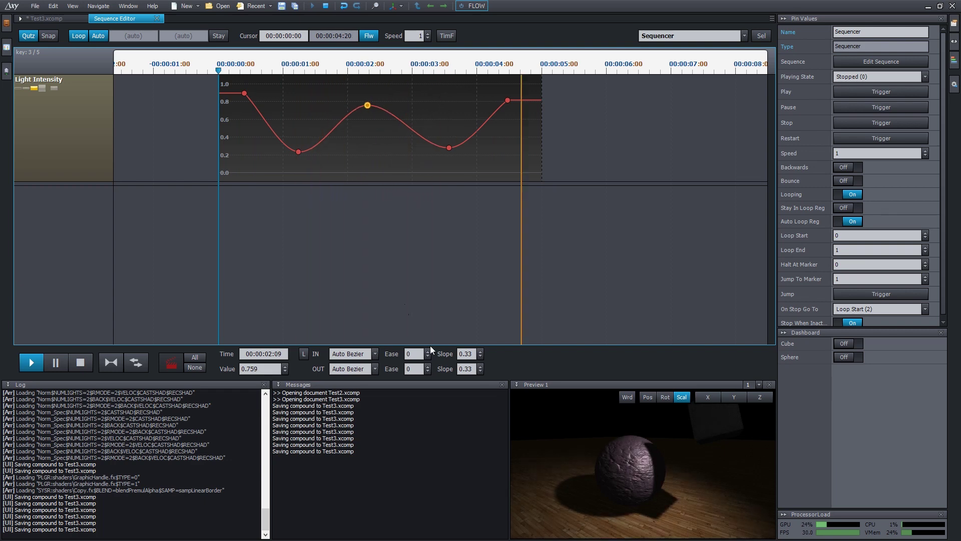
Try an incoming ease of 0.96 and a different incoming slope on the third key, undoing each change.
{"action": "left_click", "coordinate": [413, 354]}
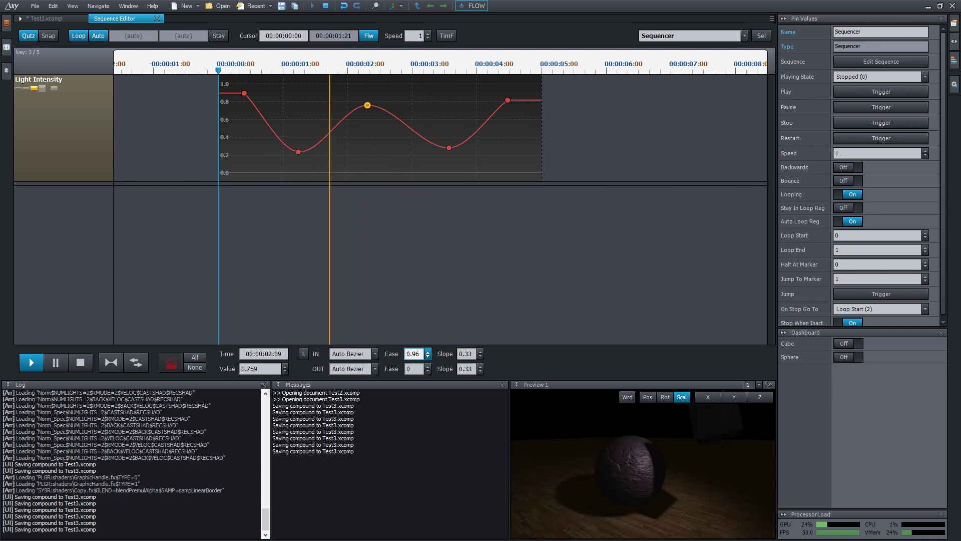
{"action": "key", "text": "ctrl+z"}
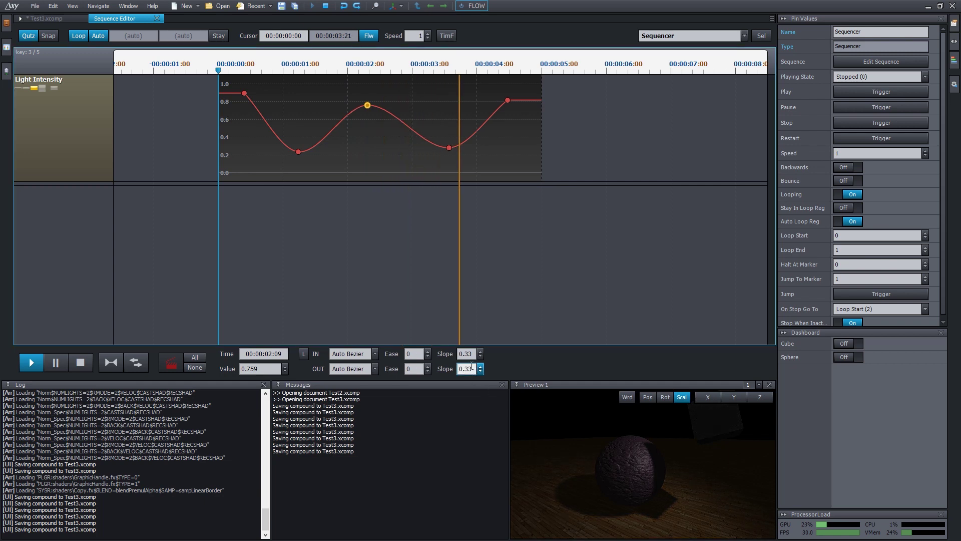
{"action": "mouse_move", "coordinate": [466, 353]}
{"action": "left_mouse_down"}
{"action": "mouse_move", "coordinate": [467, 307]}
{"action": "mouse_move", "coordinate": [467, 350]}
{"action": "mouse_move", "coordinate": [467, 341]}
{"action": "left_mouse_up"}
{"action": "key", "text": "ctrl+z"}
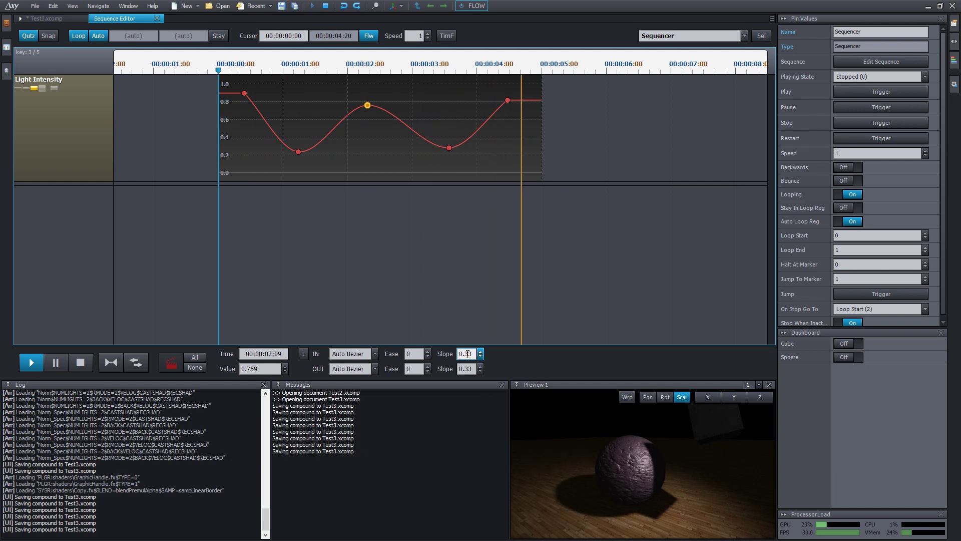
{"action": "left_click", "coordinate": [467, 353]}
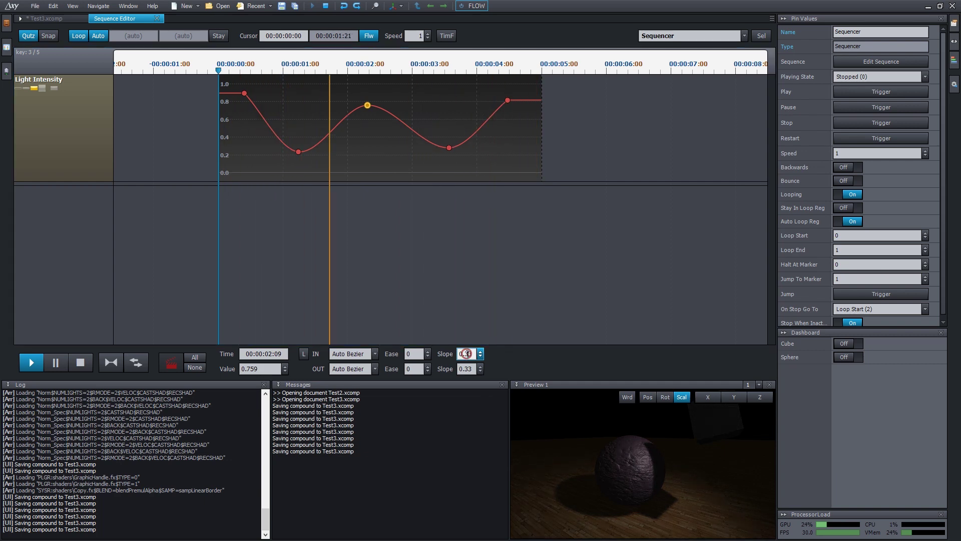
Set the third key's incoming interpolation to Bezier and pull its handle farther out and lower, to a value of about 0.6.
{"action": "left_click", "coordinate": [349, 354]}
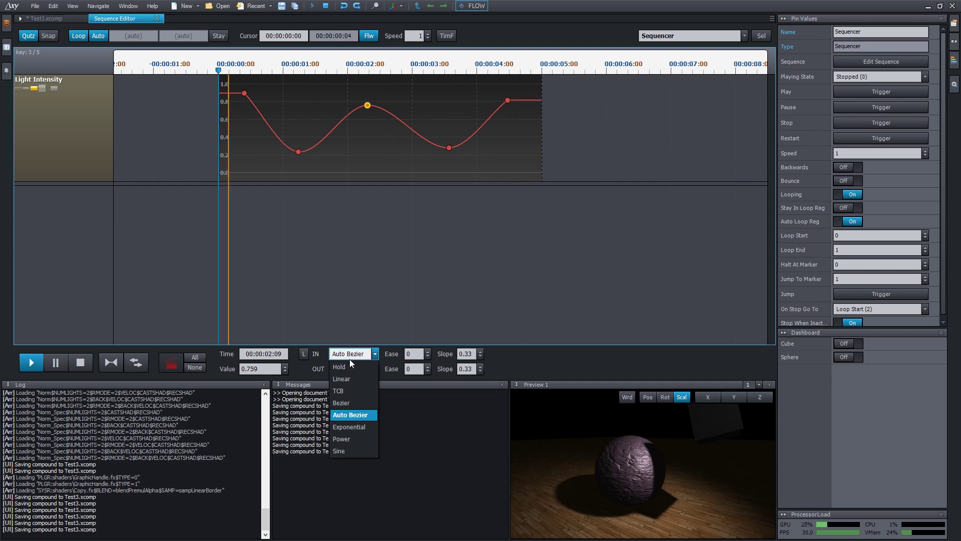
{"action": "left_click", "coordinate": [347, 404]}
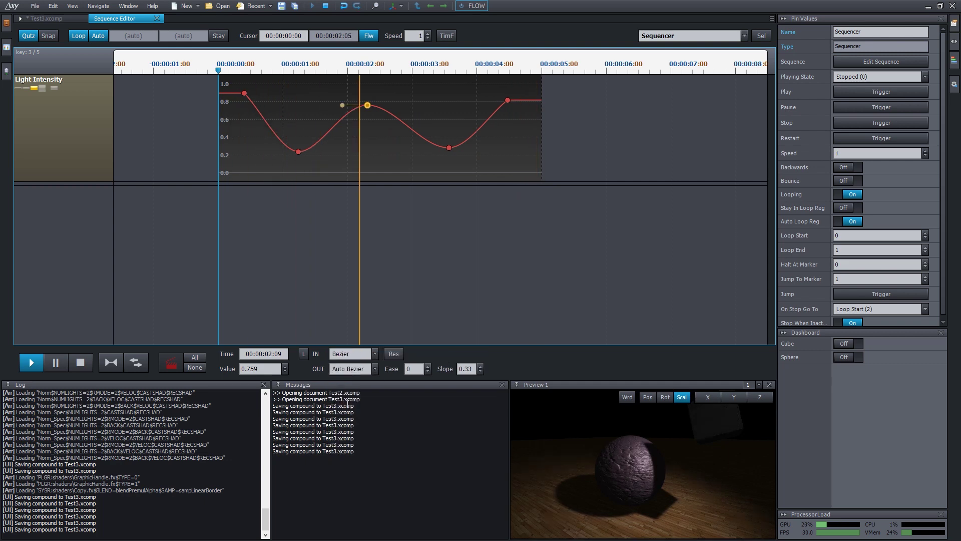
{"action": "left_click_drag", "start_coordinate": [342, 105], "coordinate": [327, 117]}
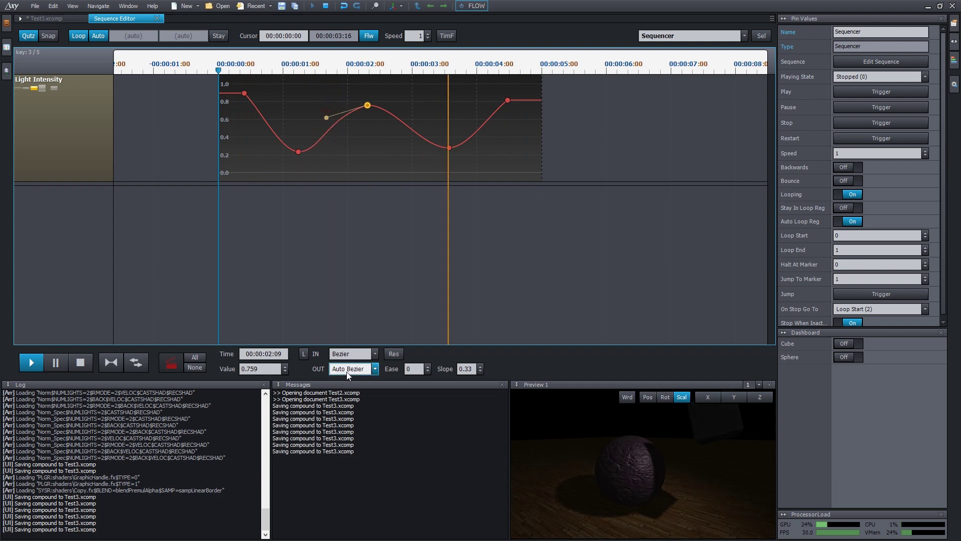
Set the third key's outgoing interpolation to Bezier and stretch its handle outward to a value of about 0.85.
{"action": "left_click", "coordinate": [347, 369]}
{"action": "left_click", "coordinate": [347, 418]}
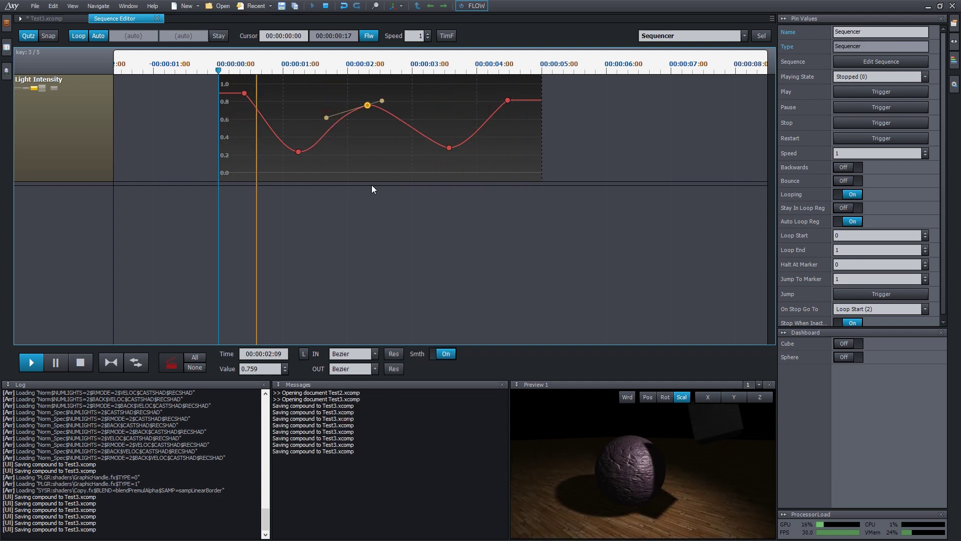
{"action": "left_click_drag", "start_coordinate": [382, 101], "coordinate": [405, 97]}
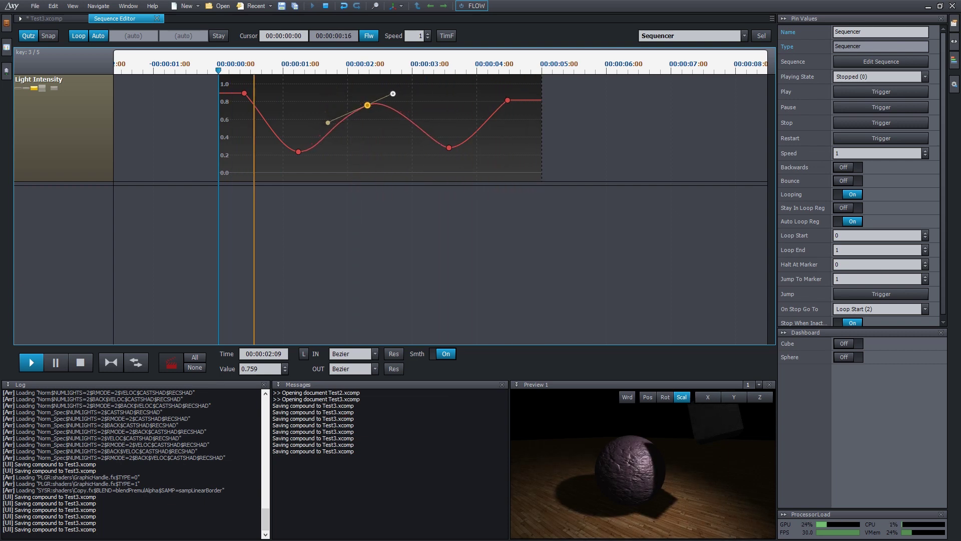
Reposition the third key's Bezier handles separately with Smth off, and switch Smth back on to align them along a flatter tangent.
{"action": "left_click", "coordinate": [437, 354]}
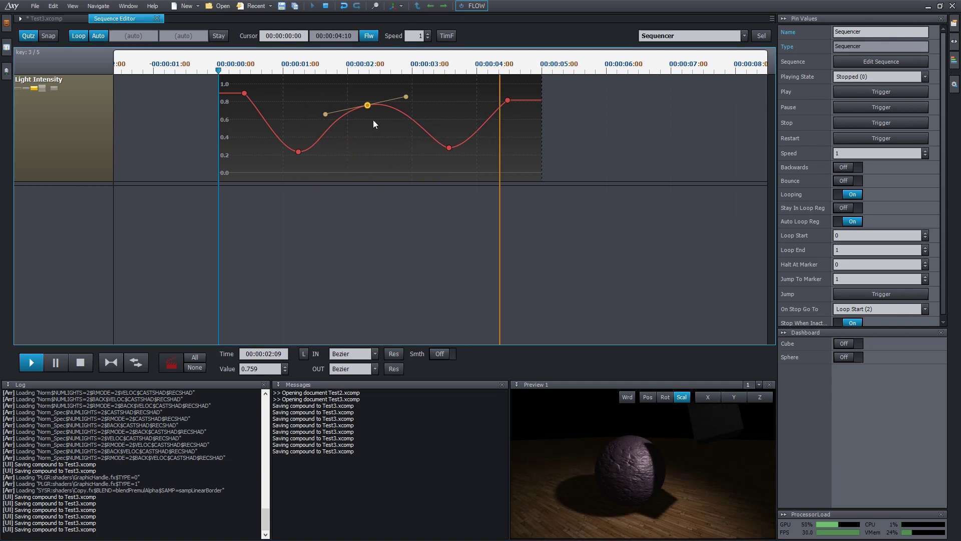
{"action": "mouse_move", "coordinate": [406, 97]}
{"action": "left_mouse_down"}
{"action": "mouse_move", "coordinate": [401, 88]}
{"action": "mouse_move", "coordinate": [401, 135]}
{"action": "mouse_move", "coordinate": [414, 85]}
{"action": "mouse_move", "coordinate": [401, 137]}
{"action": "mouse_move", "coordinate": [401, 82]}
{"action": "mouse_move", "coordinate": [399, 139]}
{"action": "mouse_move", "coordinate": [399, 83]}
{"action": "left_mouse_up"}
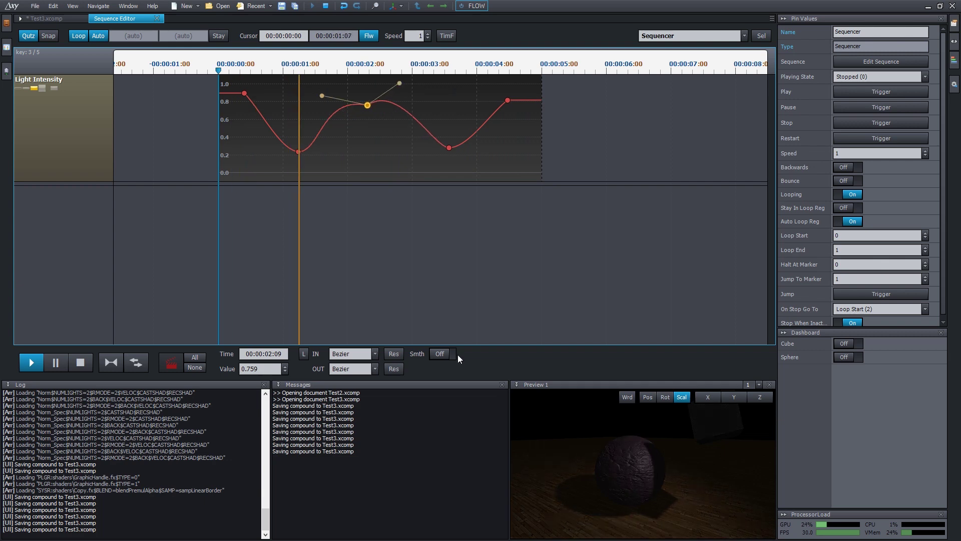
{"action": "left_click", "coordinate": [443, 355]}
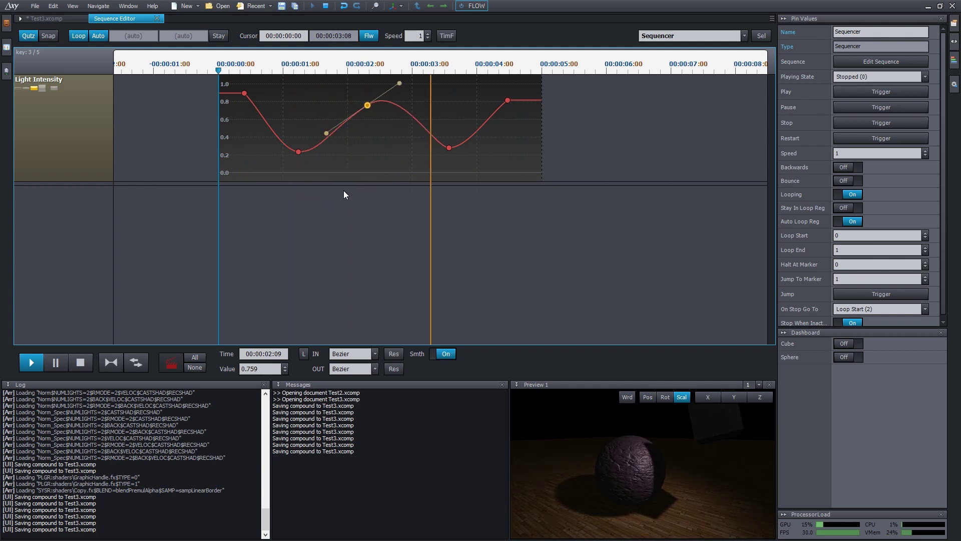
{"action": "left_click_drag", "start_coordinate": [328, 134], "coordinate": [329, 113]}
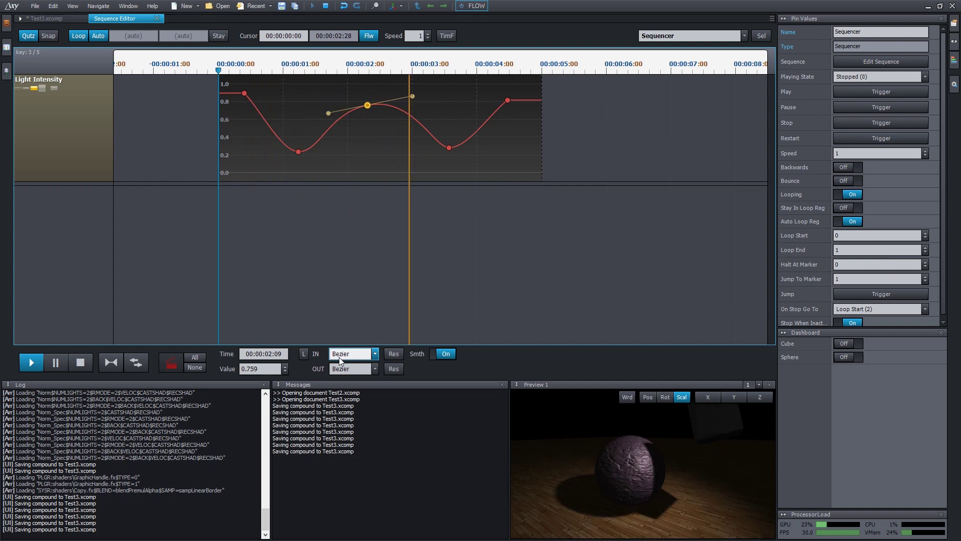
Link the third key's incoming and outgoing settings and set their interpolation to Exponential.
{"action": "left_click", "coordinate": [305, 354]}
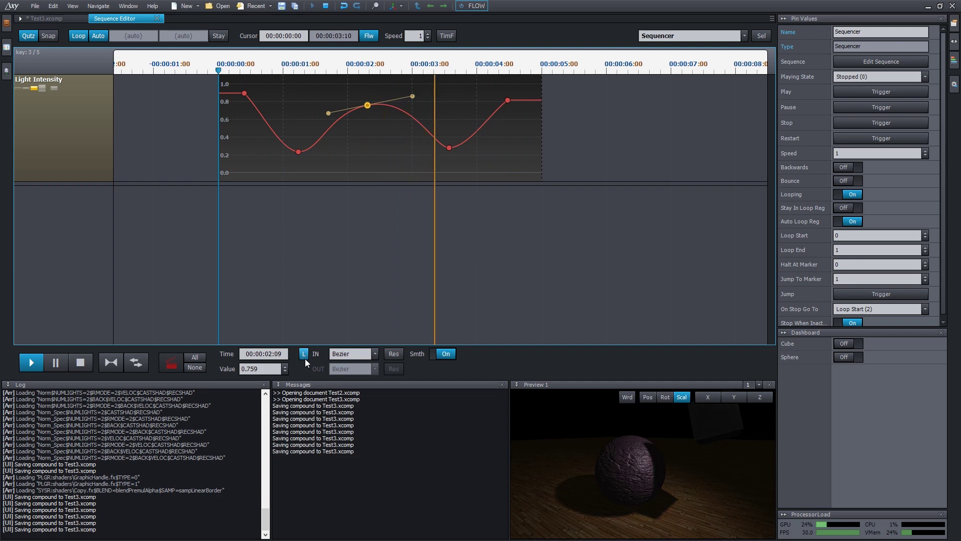
{"action": "left_click", "coordinate": [354, 356]}
{"action": "left_click", "coordinate": [357, 427]}
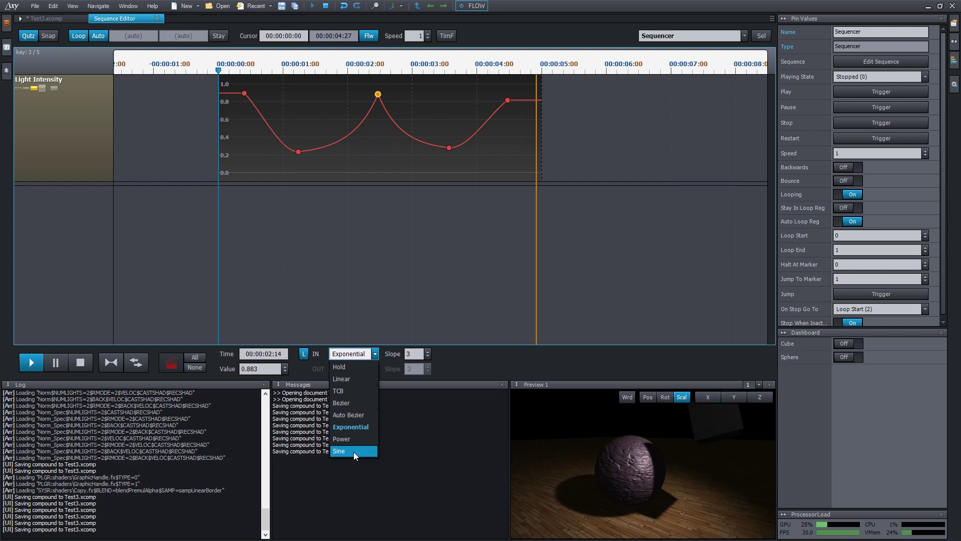
Try Sine interpolation on the third key's linked sides and switch them to Linear.
{"action": "left_click", "coordinate": [353, 452]}
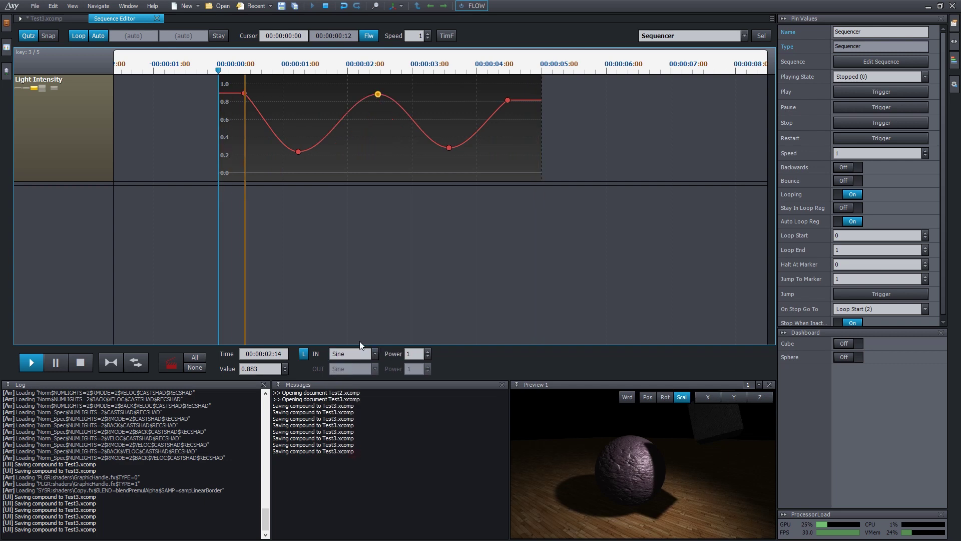
{"action": "left_click", "coordinate": [351, 357]}
{"action": "left_click", "coordinate": [353, 379]}
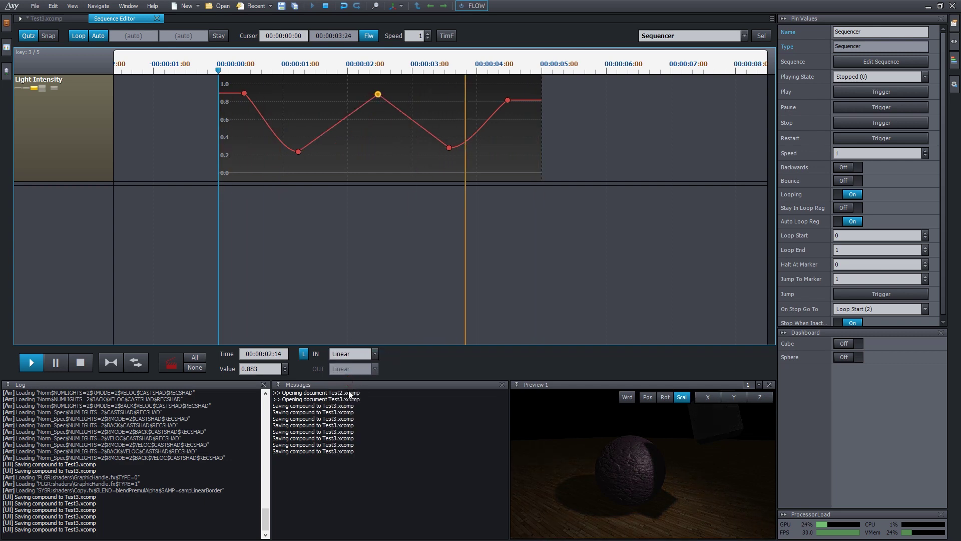
Set the third key's linked interpolation to Bezier and shift the key to 00:00:02:11 with a value of 0.866.
{"action": "left_click", "coordinate": [362, 354]}
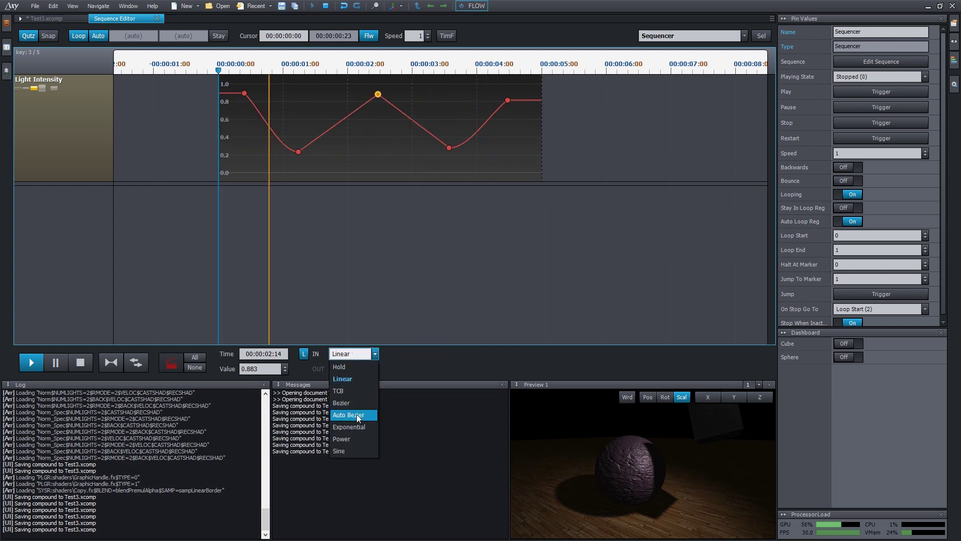
{"action": "left_click", "coordinate": [351, 403]}
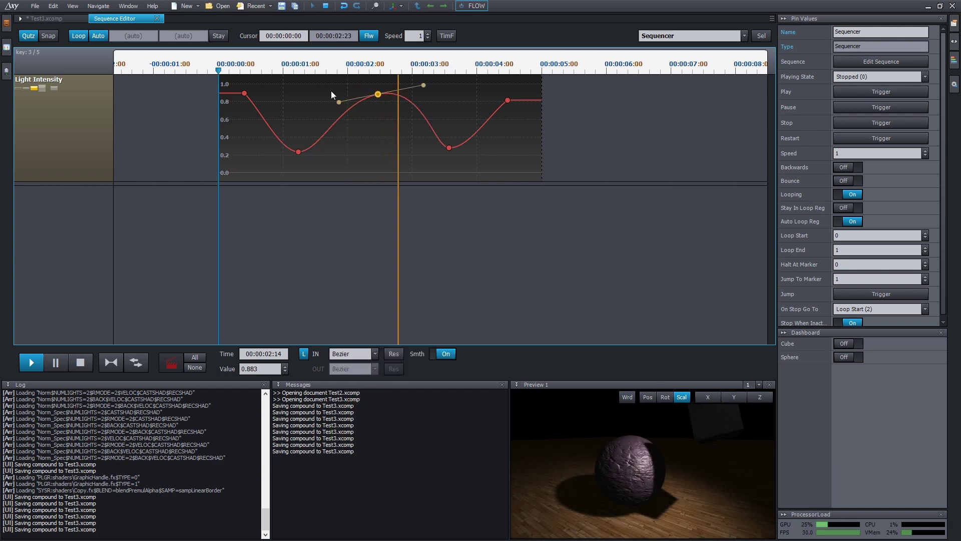
{"action": "left_click_drag", "start_coordinate": [339, 102], "coordinate": [369, 95]}
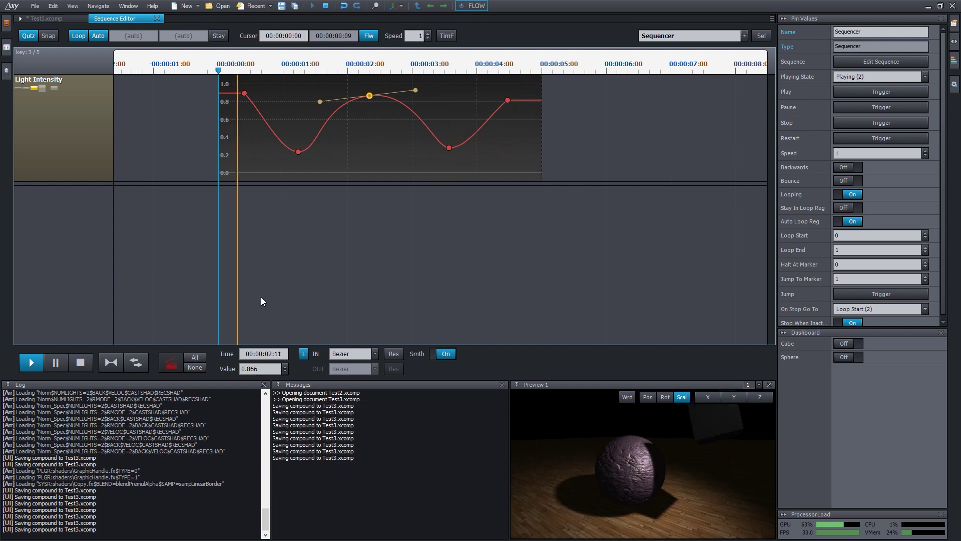
Stop playback and play the sequence from several cursor positions, ending with the cursor at 00:00:01:05.
{"action": "left_click", "coordinate": [84, 364]}
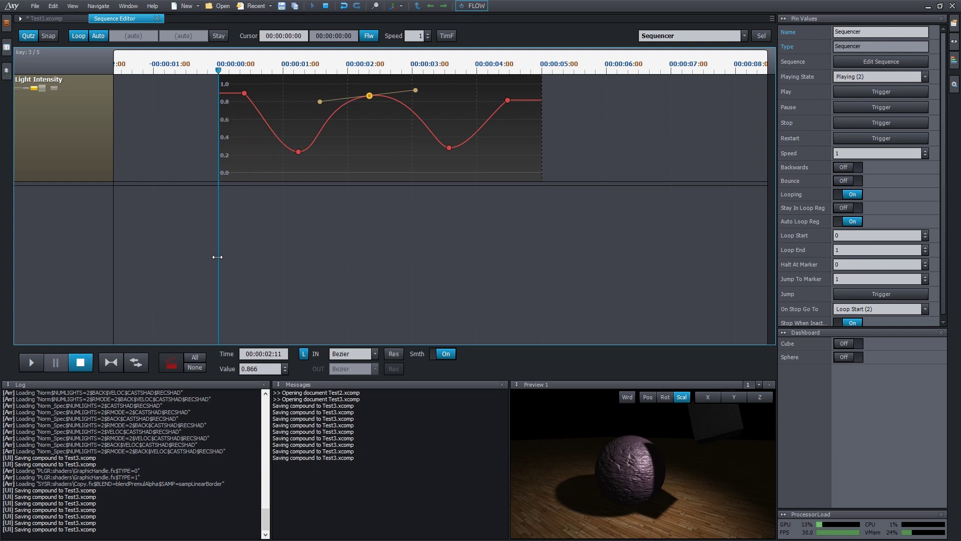
{"action": "left_click_drag", "start_coordinate": [217, 257], "coordinate": [401, 257]}
{"action": "key", "text": "space"}
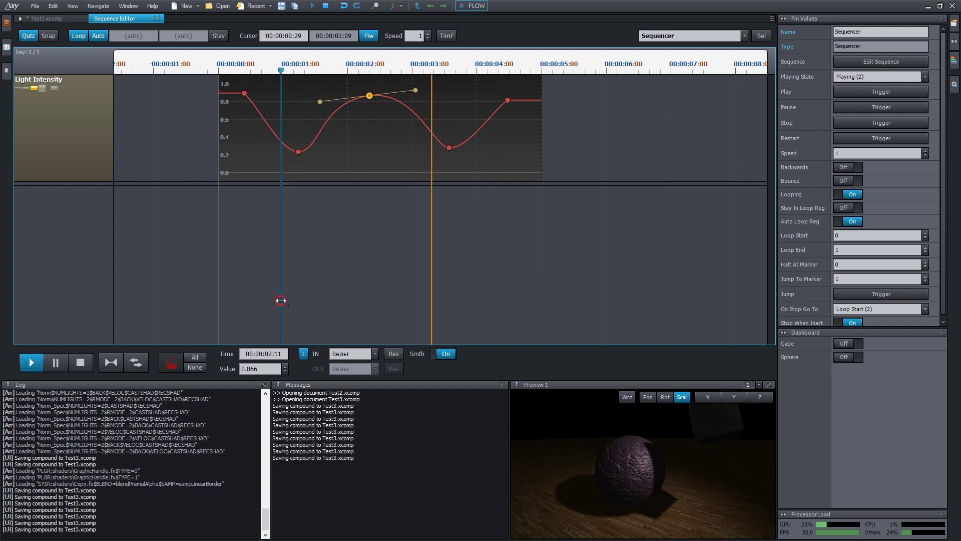
{"action": "mouse_move", "coordinate": [280, 300]}
{"action": "left_mouse_down"}
{"action": "mouse_move", "coordinate": [478, 301]}
{"action": "mouse_move", "coordinate": [276, 300]}
{"action": "mouse_move", "coordinate": [322, 300]}
{"action": "mouse_move", "coordinate": [294, 292]}
{"action": "left_mouse_up"}
{"action": "key", "text": "space"}
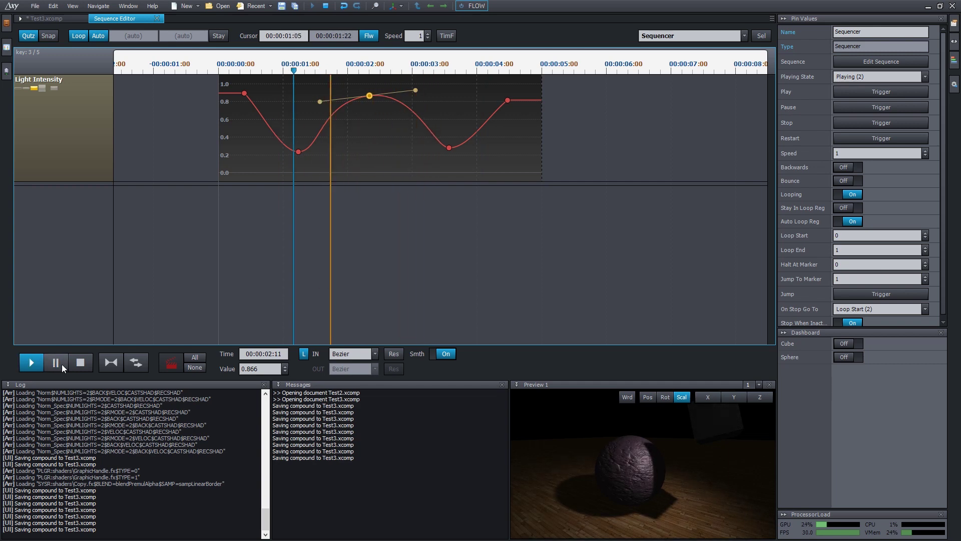
Pause and resume the sequence playback, and stop it to return to the cursor.
{"action": "left_click", "coordinate": [58, 363]}
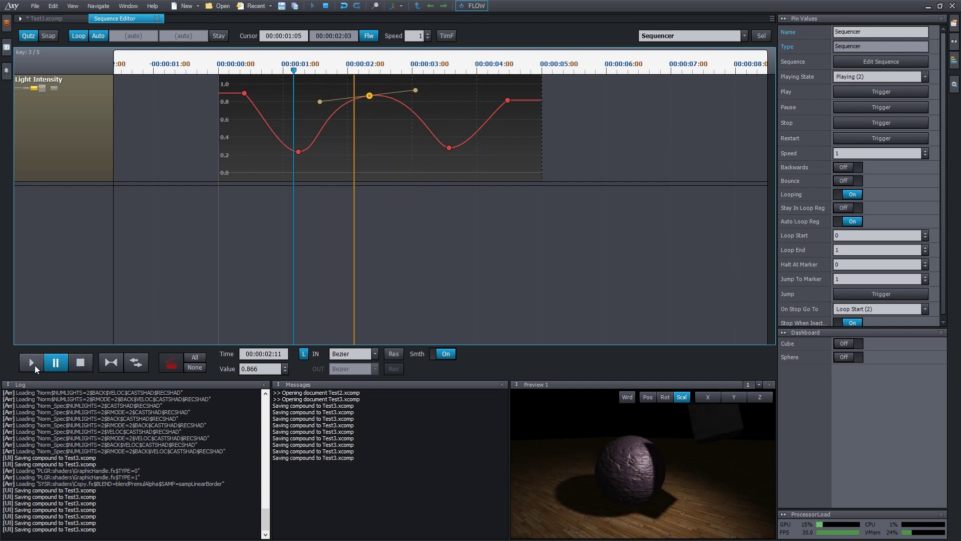
{"action": "left_click", "coordinate": [32, 364]}
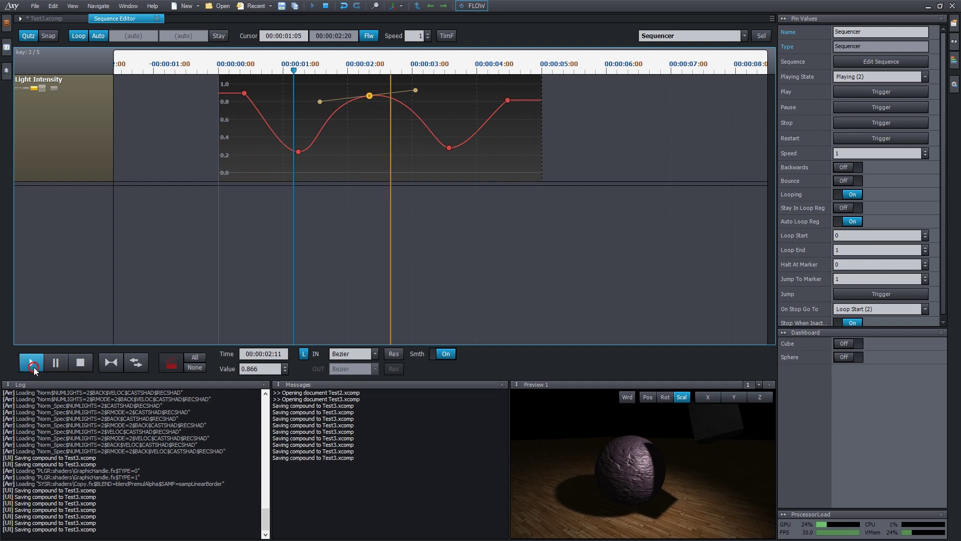
{"action": "left_click", "coordinate": [80, 362]}
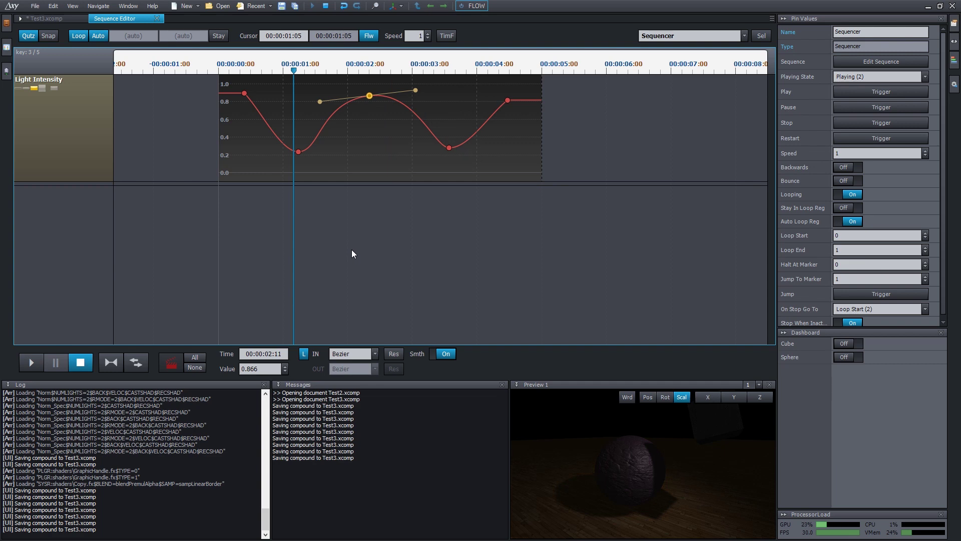
Deselect the key and repeatedly start and stop playback with the cursor at 00:00:02:20 and 00:00:01:19, leaving the sequence playing.
{"action": "left_click", "coordinate": [367, 258]}
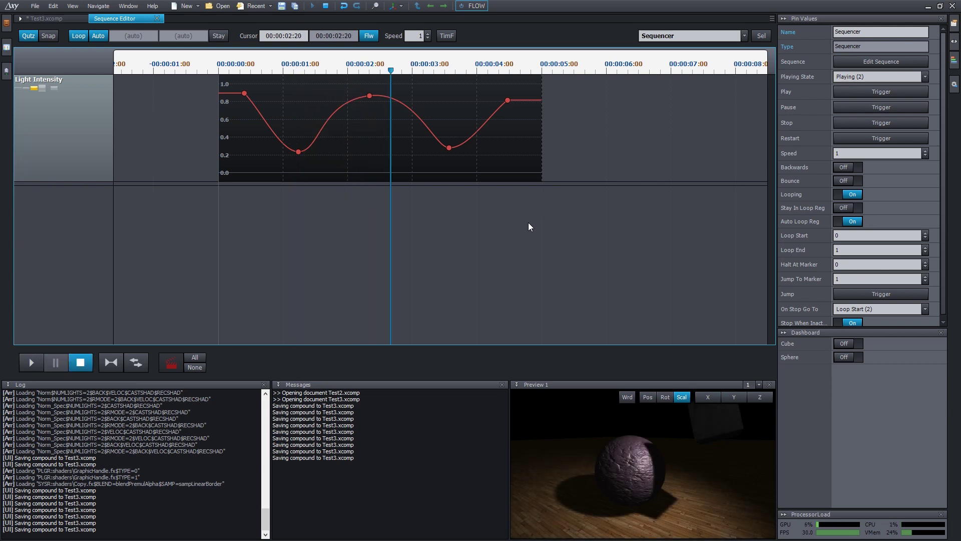
{"action": "key", "text": "space"}
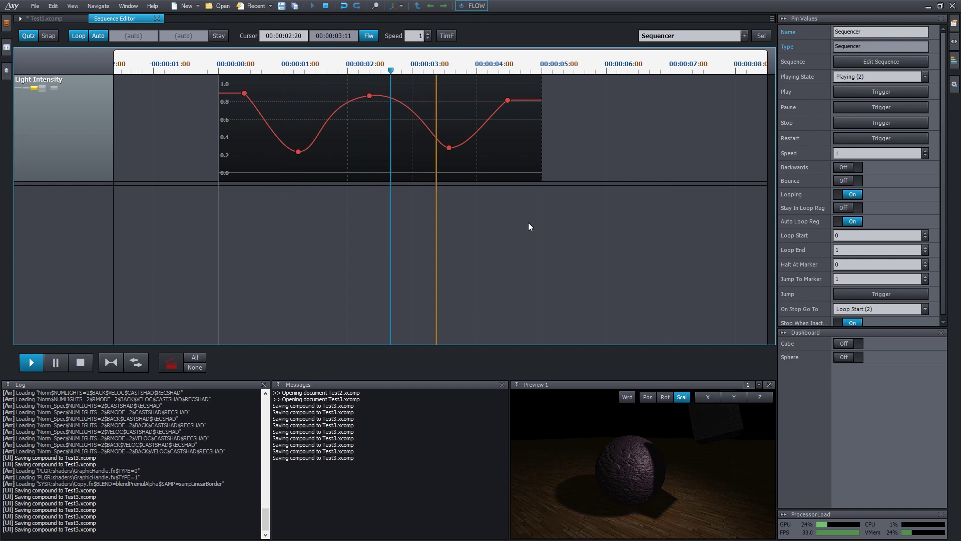
{"action": "key", "text": "space"}
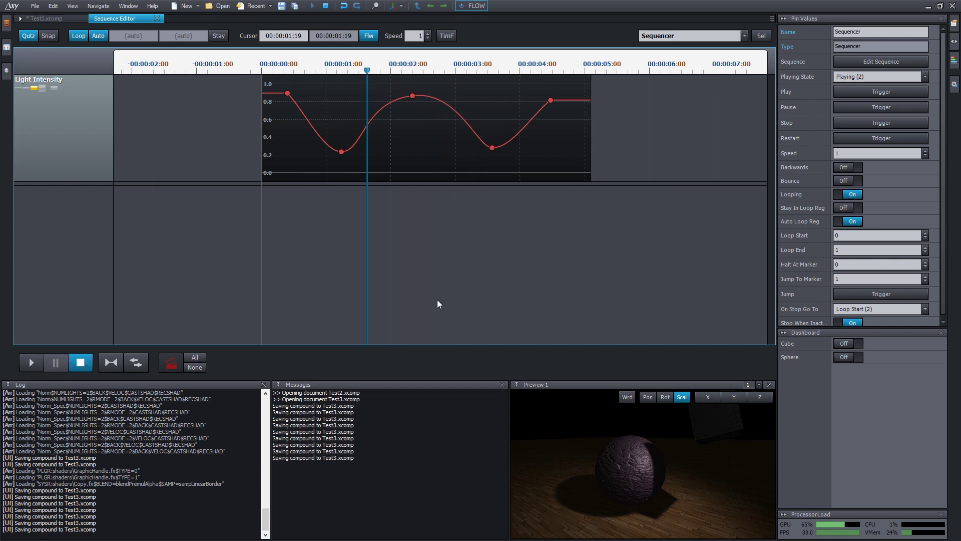
{"action": "key", "text": "space"}
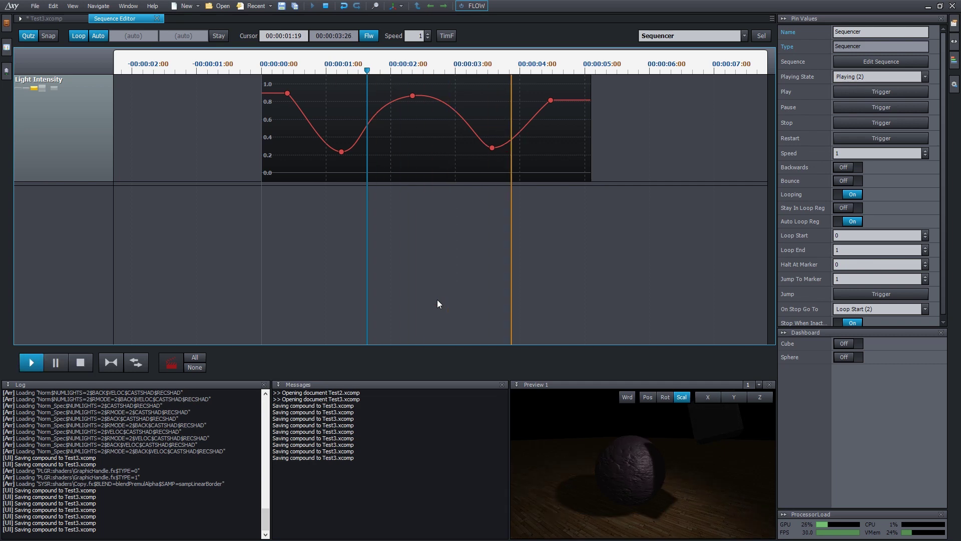
{"action": "key", "text": "space"}
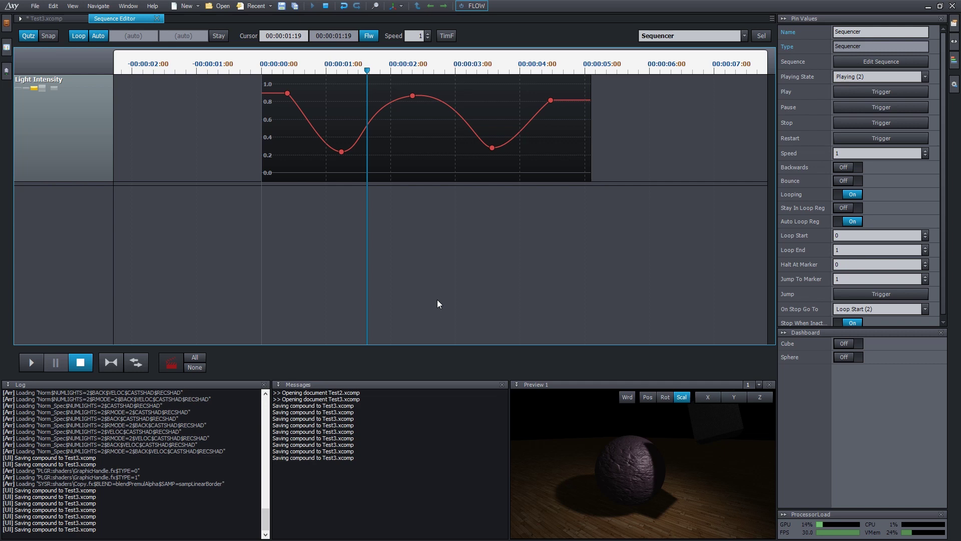
{"action": "key", "text": "space"}
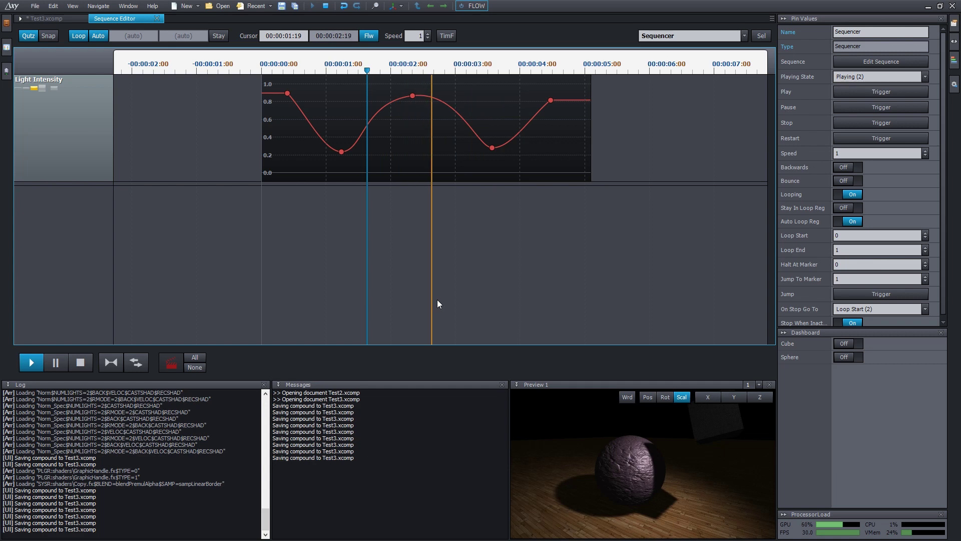
{"action": "key", "text": "space"}
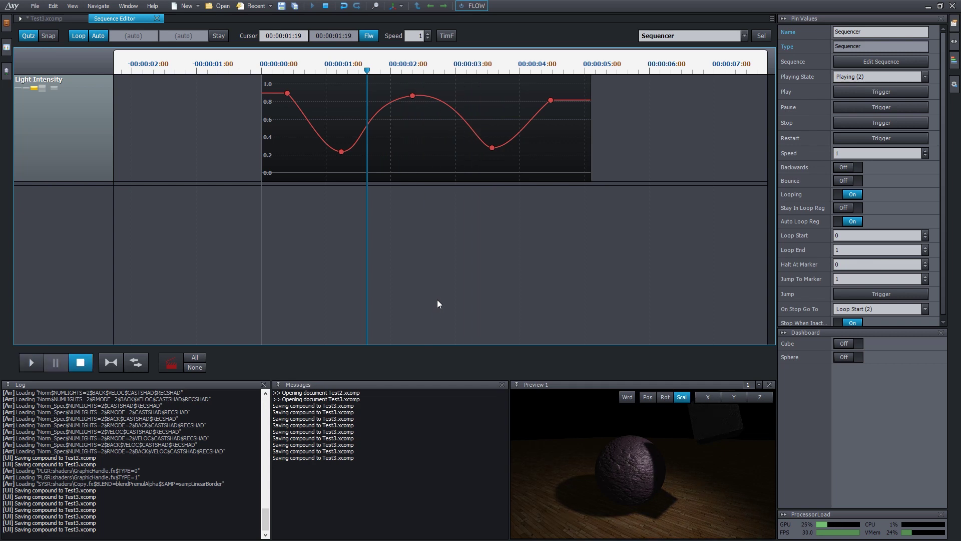
{"action": "key", "text": "space"}
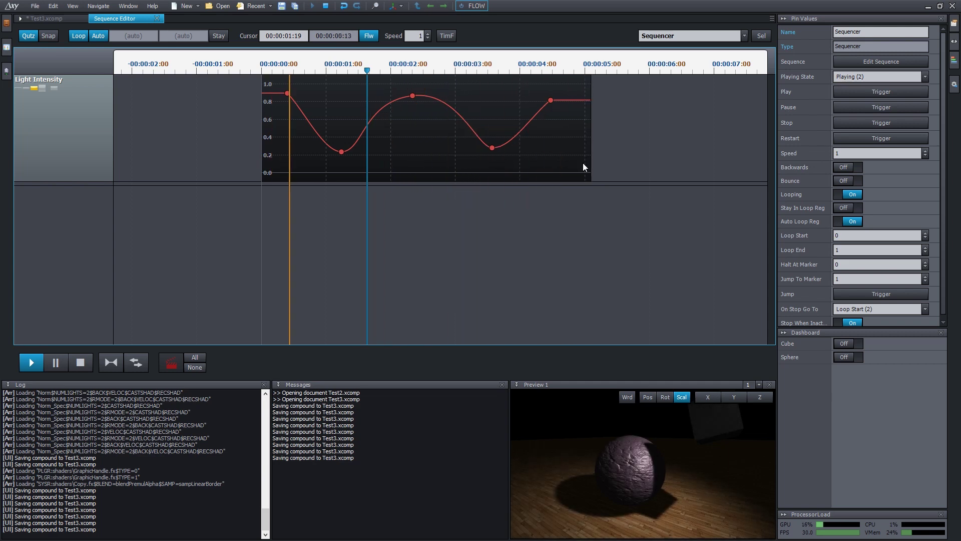
Try extending the Light Intensity clip's end to about 7.4 seconds and trimming its start to about 1.9 seconds, and undo both changes.
{"action": "left_click_drag", "start_coordinate": [588, 134], "coordinate": [740, 135]}
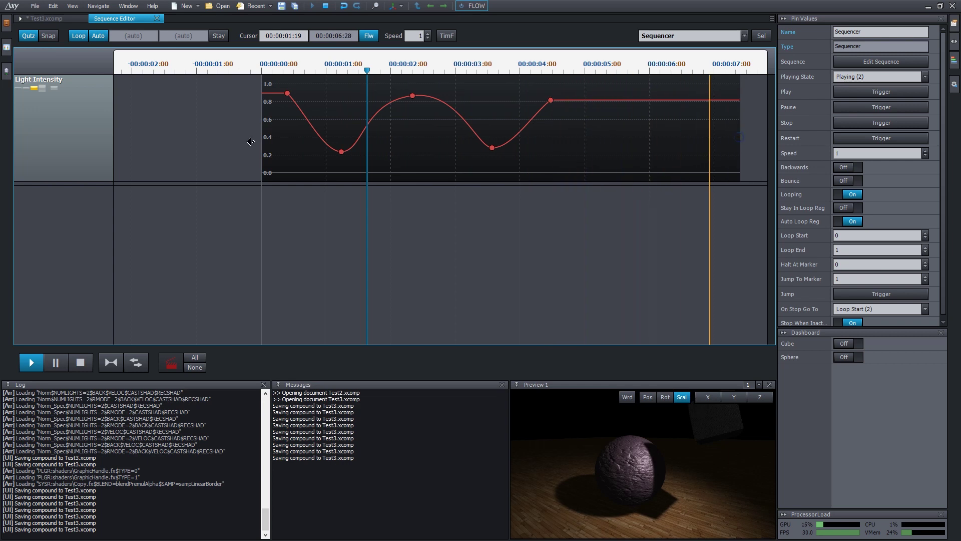
{"action": "left_click_drag", "start_coordinate": [260, 130], "coordinate": [385, 130]}
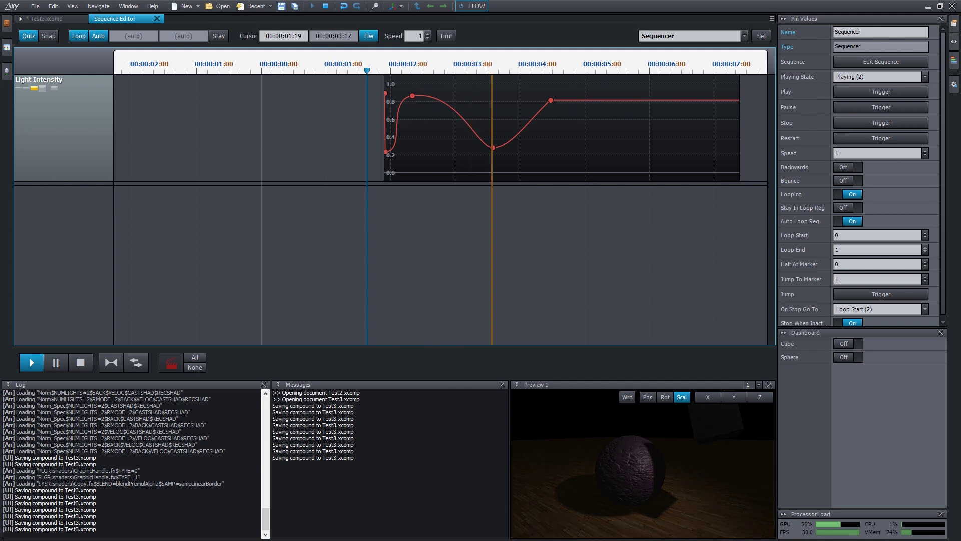
{"action": "key", "text": "ctrl+z"}
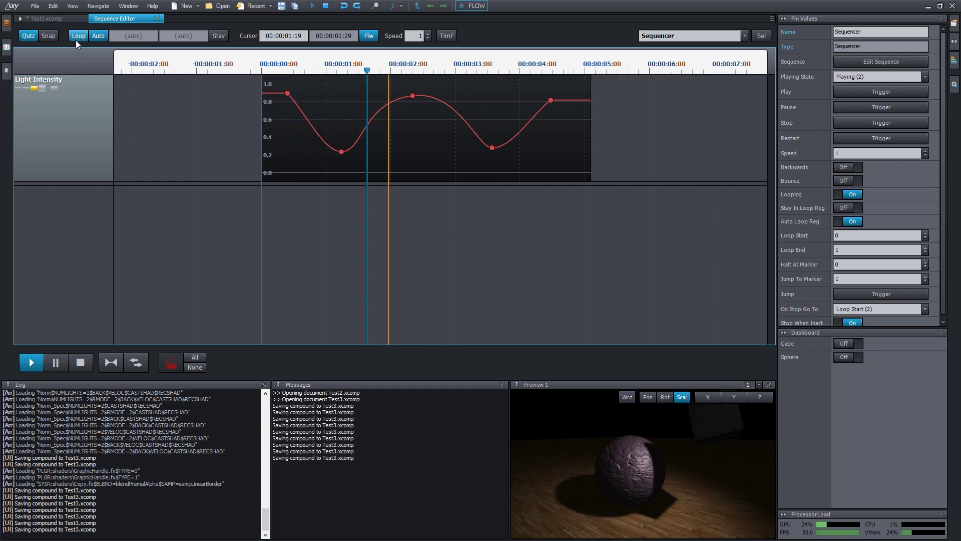
Turn looping off, enable staying in the loop region, and turn looping back on.
{"action": "left_click", "coordinate": [76, 38]}
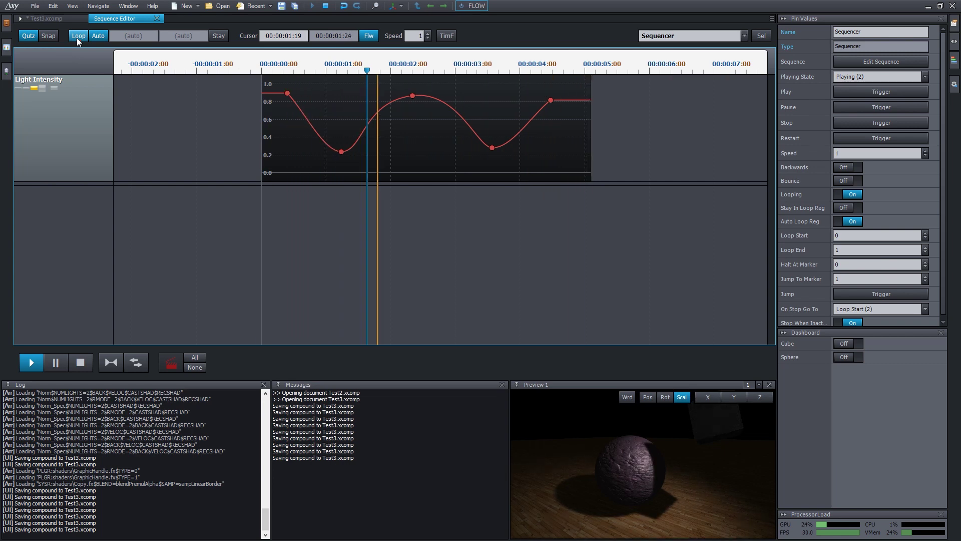
{"action": "left_click", "coordinate": [83, 37]}
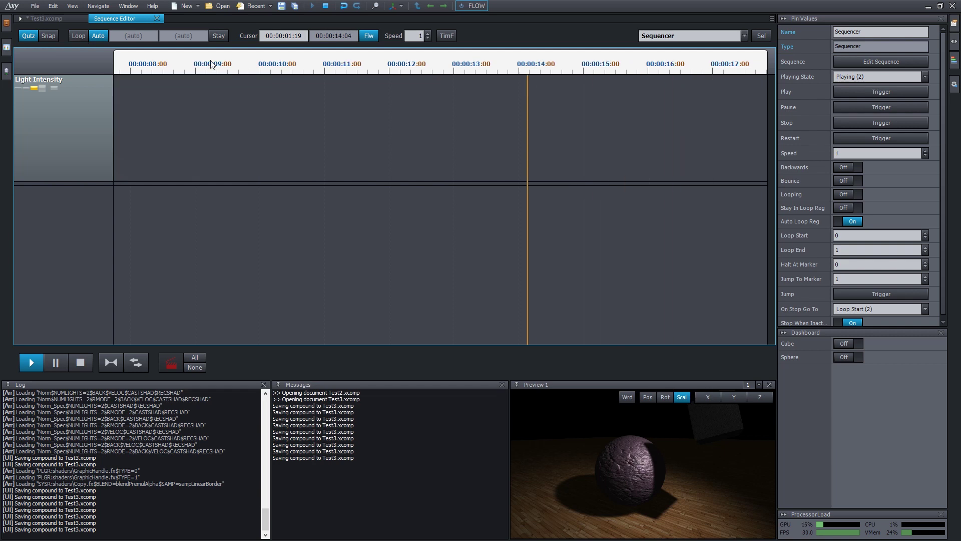
{"action": "left_click", "coordinate": [217, 36]}
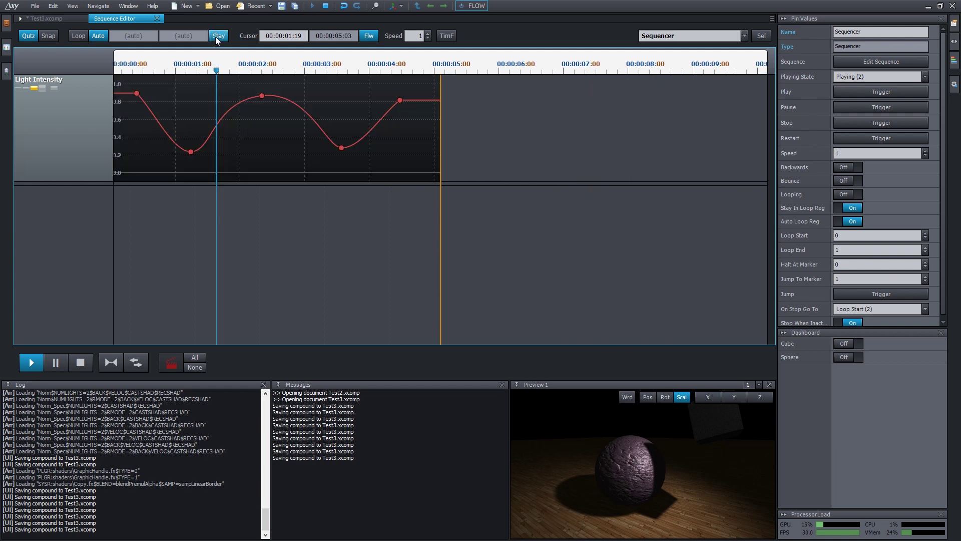
{"action": "left_click_drag", "start_coordinate": [242, 193], "coordinate": [346, 195]}
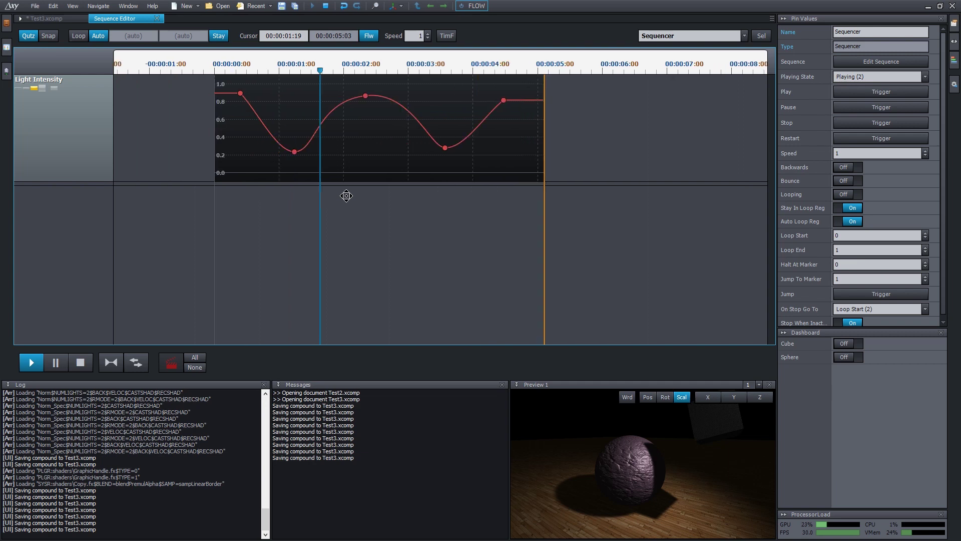
{"action": "left_click", "coordinate": [79, 38]}
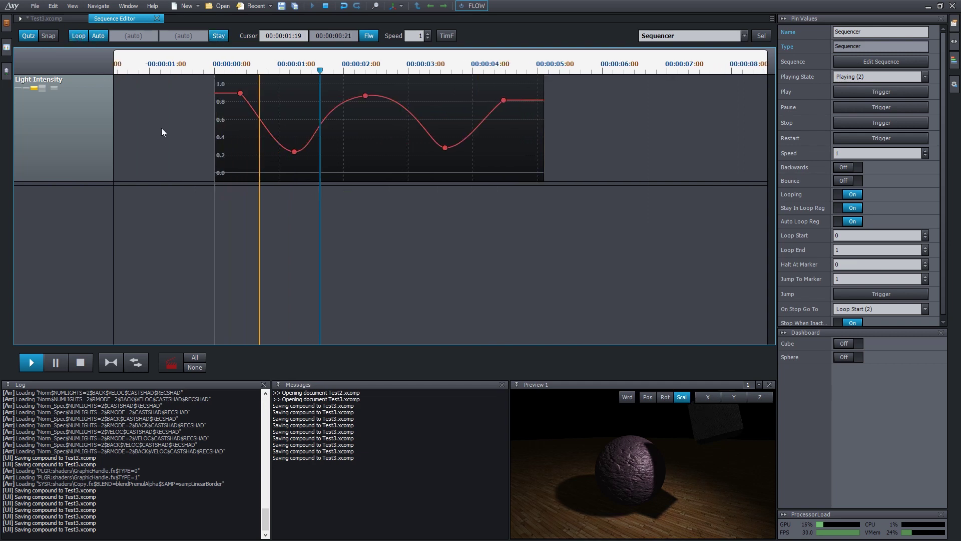
Disable the automatic loop region and set a custom one from 00:00:00:29 to 00:00:03:15.
{"action": "left_click_drag", "start_coordinate": [253, 195], "coordinate": [288, 196]}
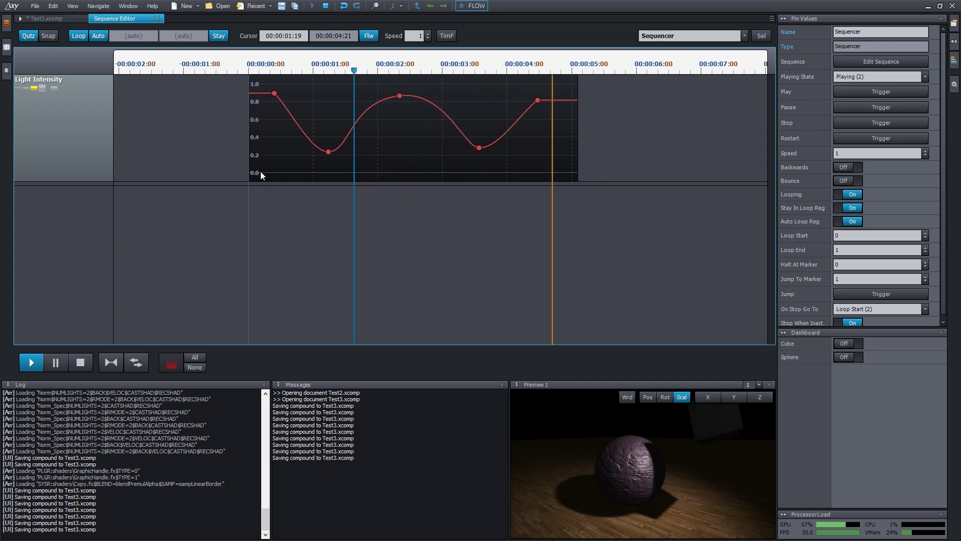
{"action": "left_click", "coordinate": [99, 36]}
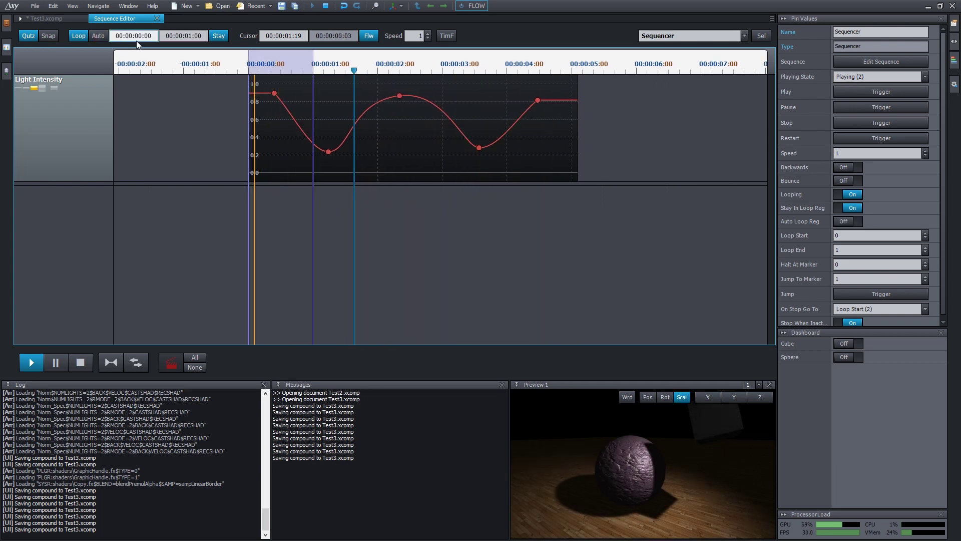
{"action": "left_click_drag", "start_coordinate": [314, 60], "coordinate": [474, 61]}
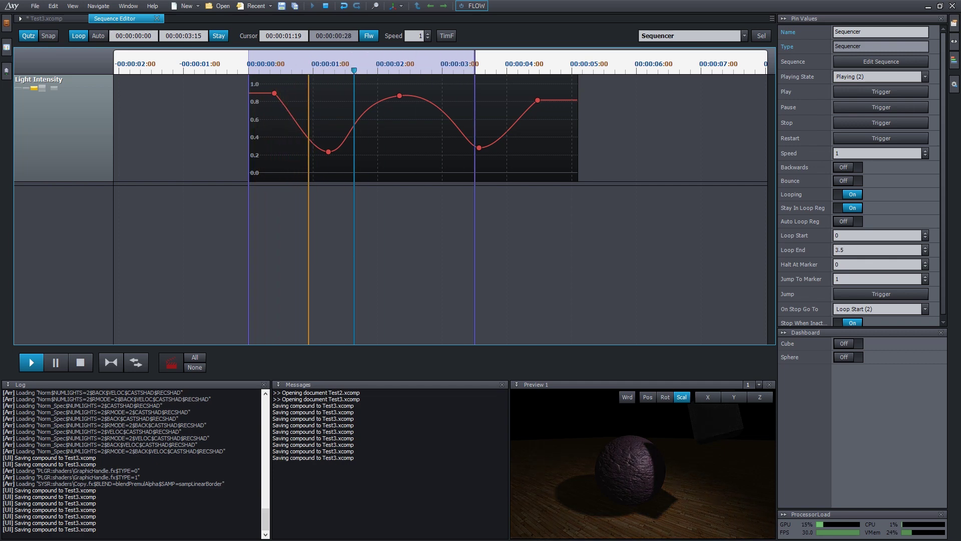
{"action": "left_click_drag", "start_coordinate": [251, 62], "coordinate": [311, 61]}
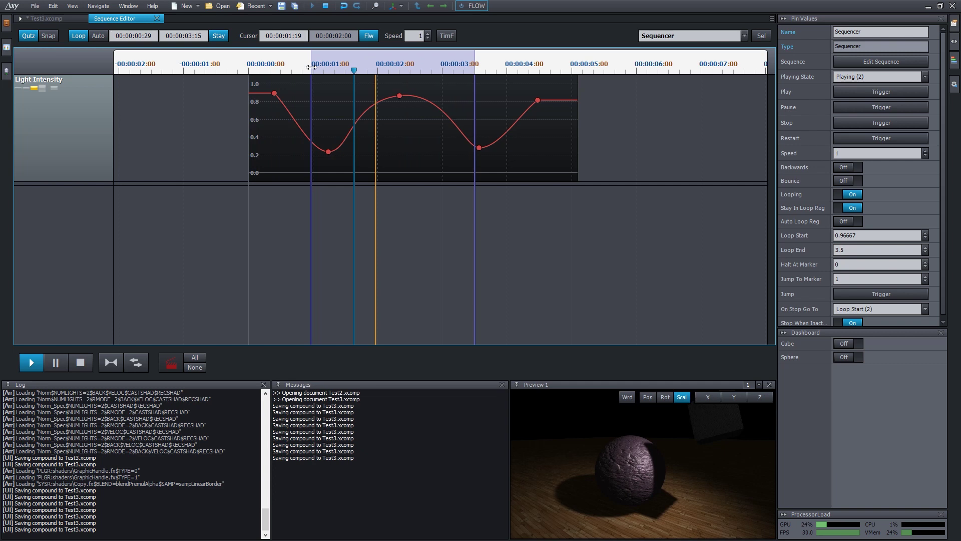
Restore the automatic loop region and try backwards playback with looping on and off.
{"action": "left_click", "coordinate": [135, 364]}
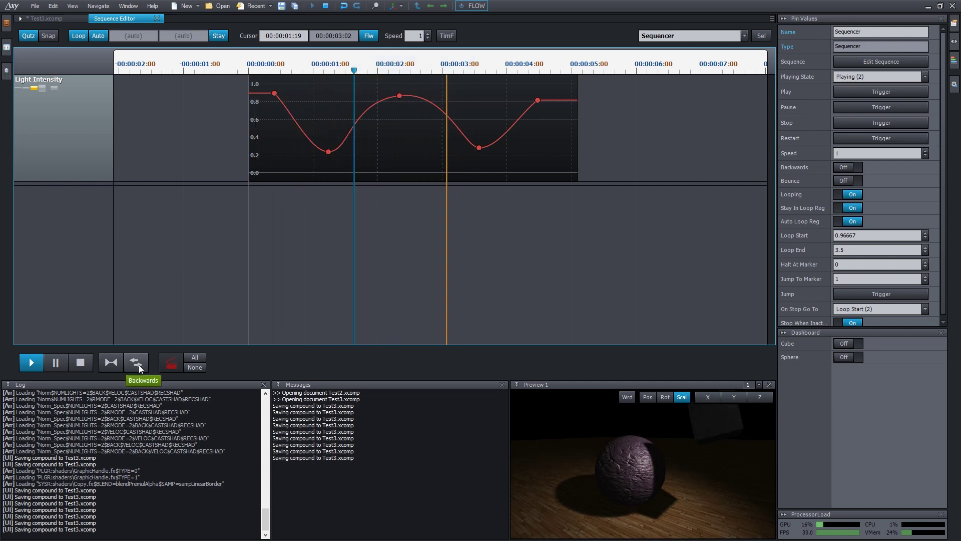
{"action": "left_click", "coordinate": [139, 365]}
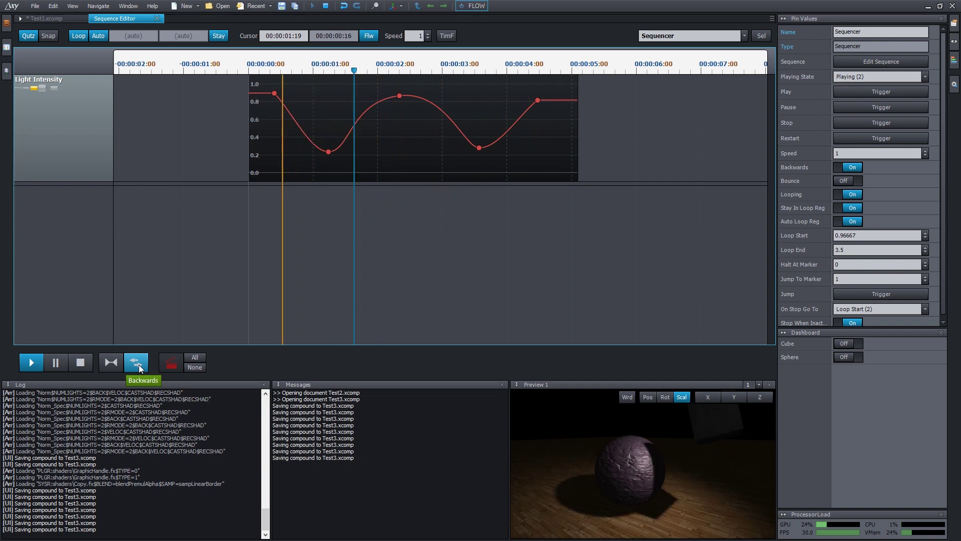
{"action": "left_click", "coordinate": [81, 36]}
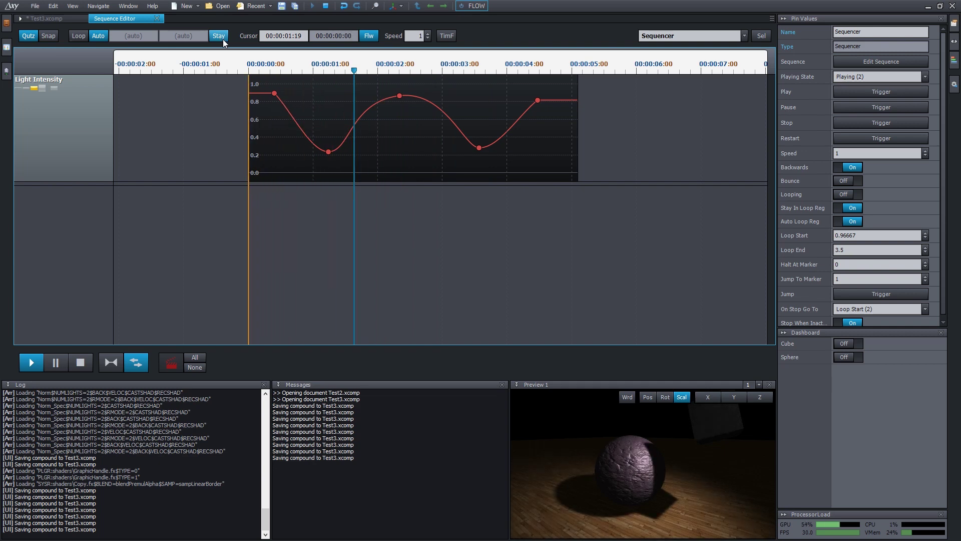
{"action": "left_click", "coordinate": [136, 362]}
Try bounce playback with looping on, and switch Bounce off again.
{"action": "left_click", "coordinate": [111, 361]}
{"action": "left_click", "coordinate": [111, 362]}
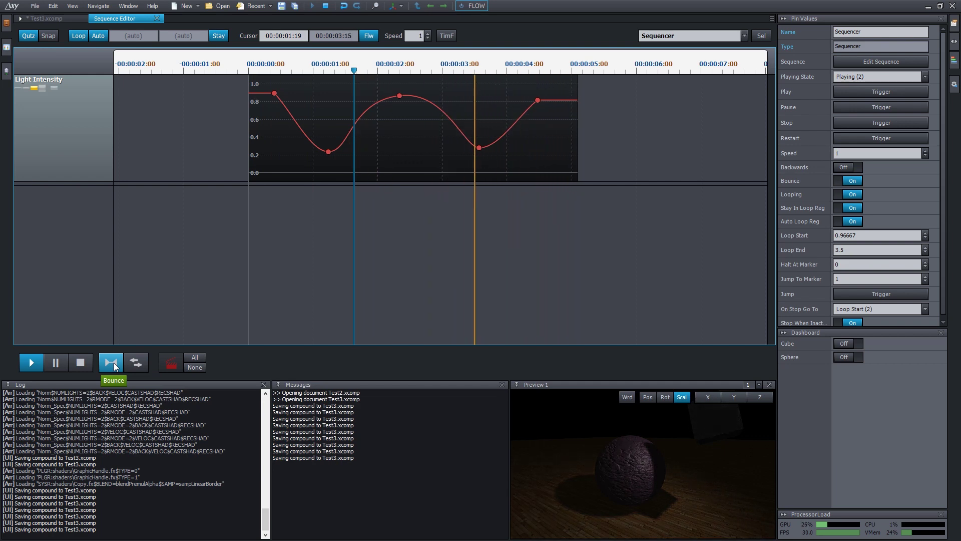
{"action": "left_click", "coordinate": [113, 362]}
Reveal the Sequencer node in the Test3.xcomp graph and move it slightly up and to the left.
{"action": "left_click", "coordinate": [761, 36]}
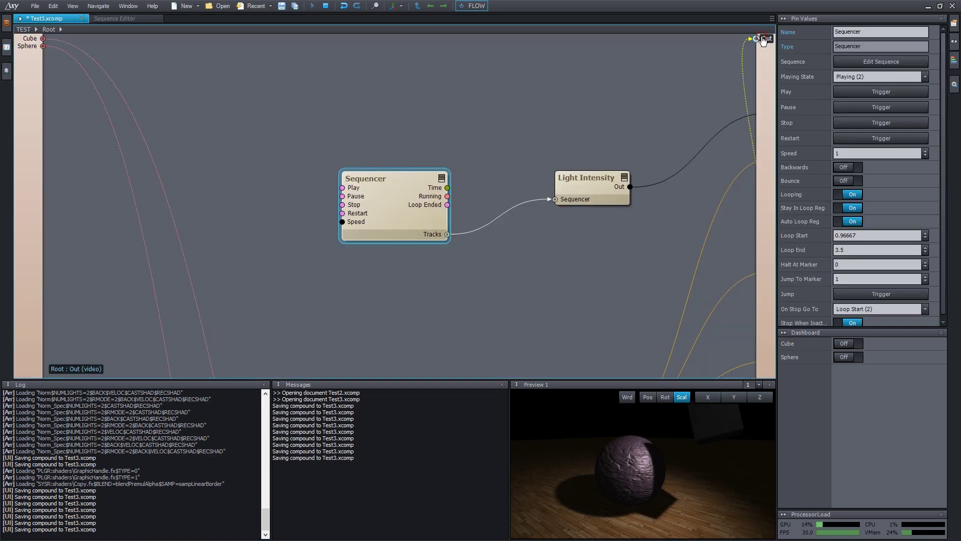
{"action": "left_click_drag", "start_coordinate": [403, 183], "coordinate": [397, 173]}
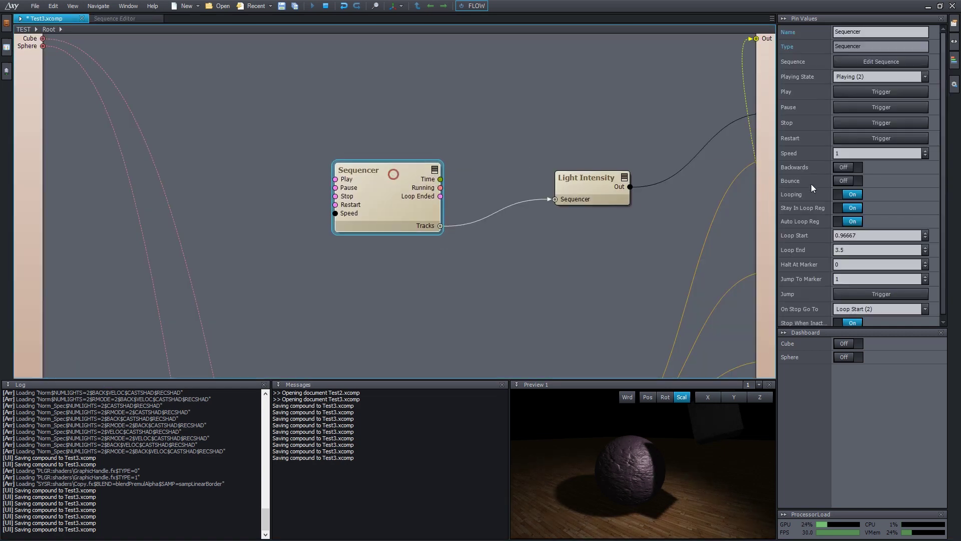
Examine the Sequencer's looping, loop region and marker pin values and compare them with the loop settings in the Sequence Editor.
{"action": "scroll", "coordinate": [813, 165], "scroll_direction": "down", "scroll_amount": 1}
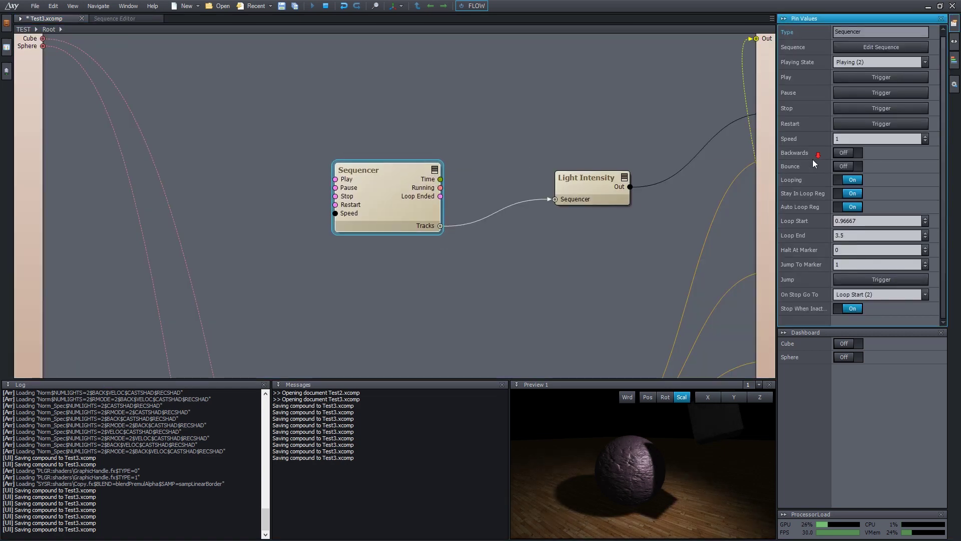
{"action": "left_click", "coordinate": [804, 195]}
{"action": "left_click", "coordinate": [805, 207]}
{"action": "left_click", "coordinate": [805, 220]}
{"action": "left_click", "coordinate": [806, 234]}
{"action": "left_click", "coordinate": [803, 249]}
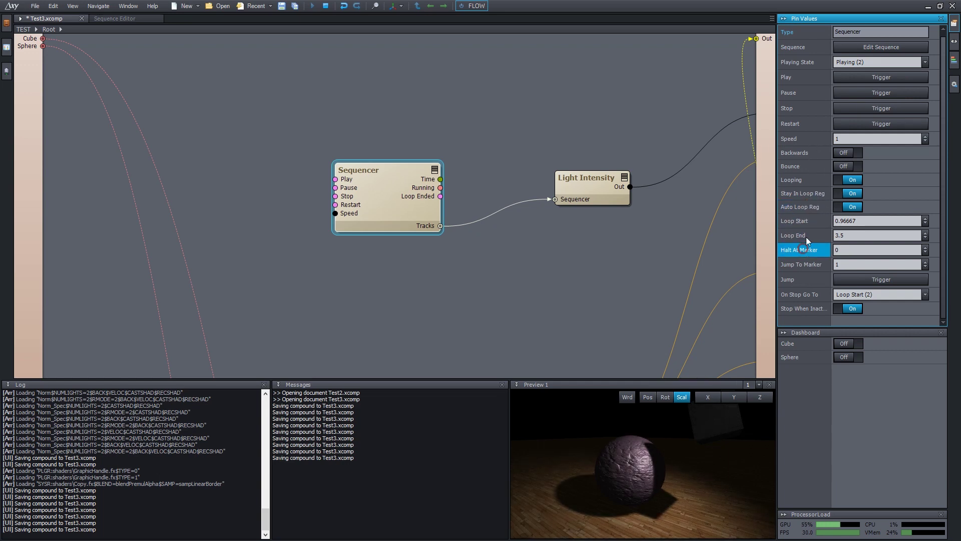
{"action": "left_click", "coordinate": [806, 235]}
{"action": "left_click", "coordinate": [805, 221]}
{"action": "scroll", "coordinate": [810, 212], "scroll_direction": "up", "scroll_amount": 1}
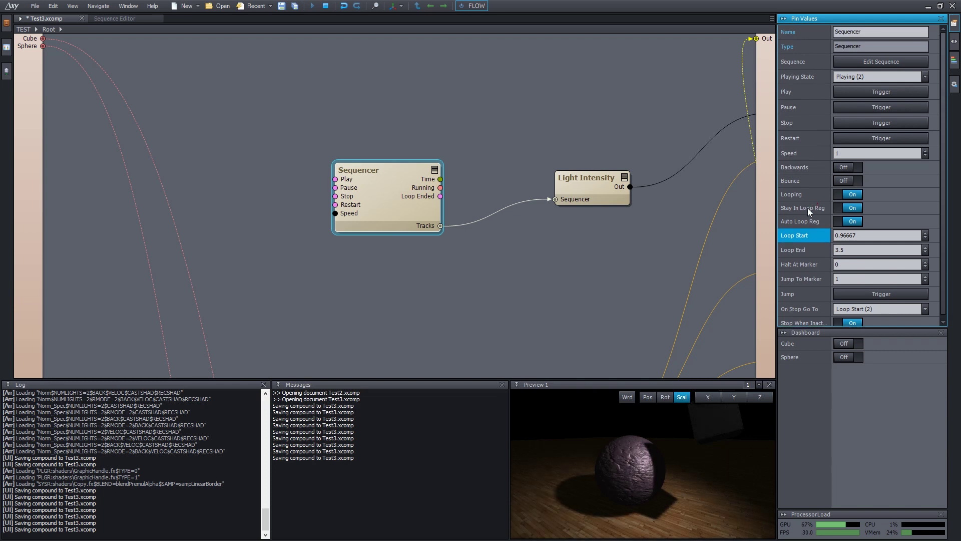
{"action": "left_click", "coordinate": [806, 246]}
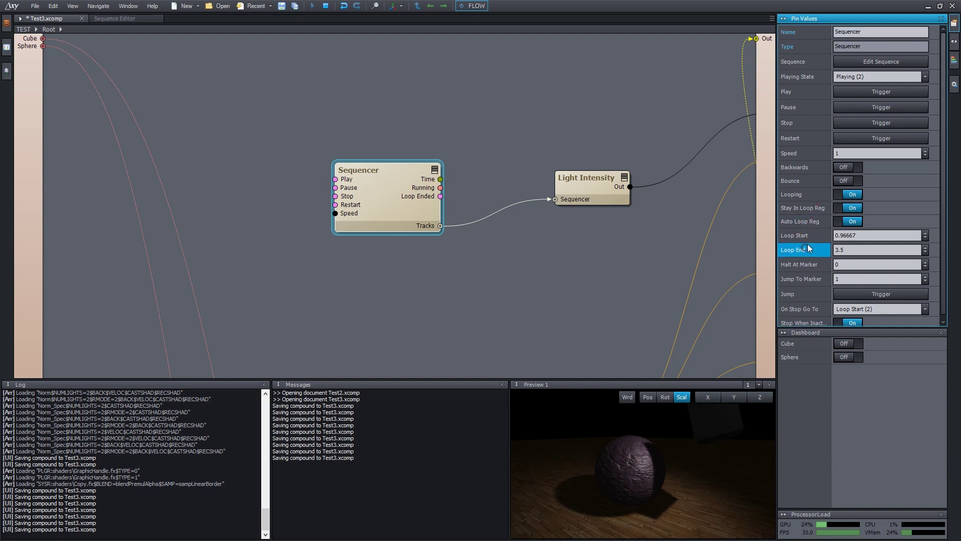
{"action": "left_click", "coordinate": [122, 18]}
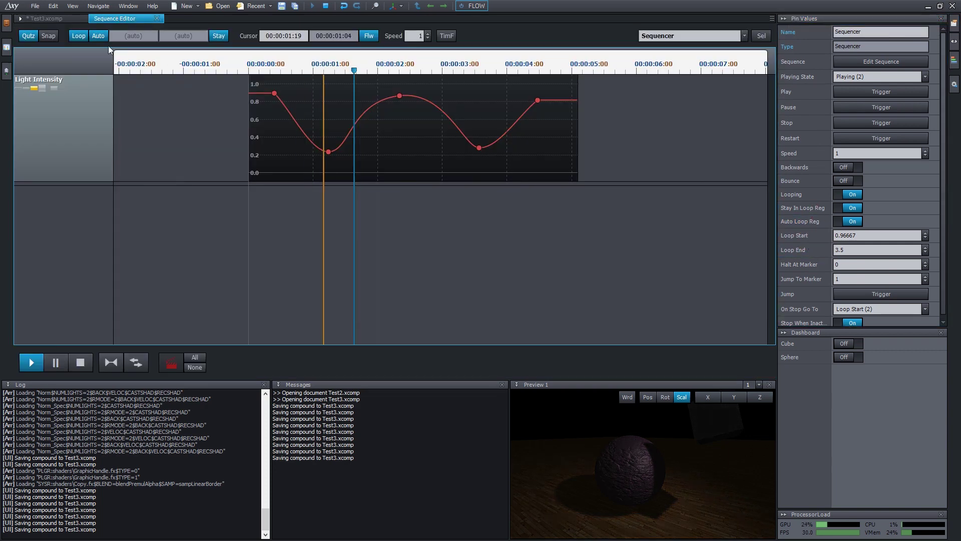
{"action": "left_click", "coordinate": [45, 19]}
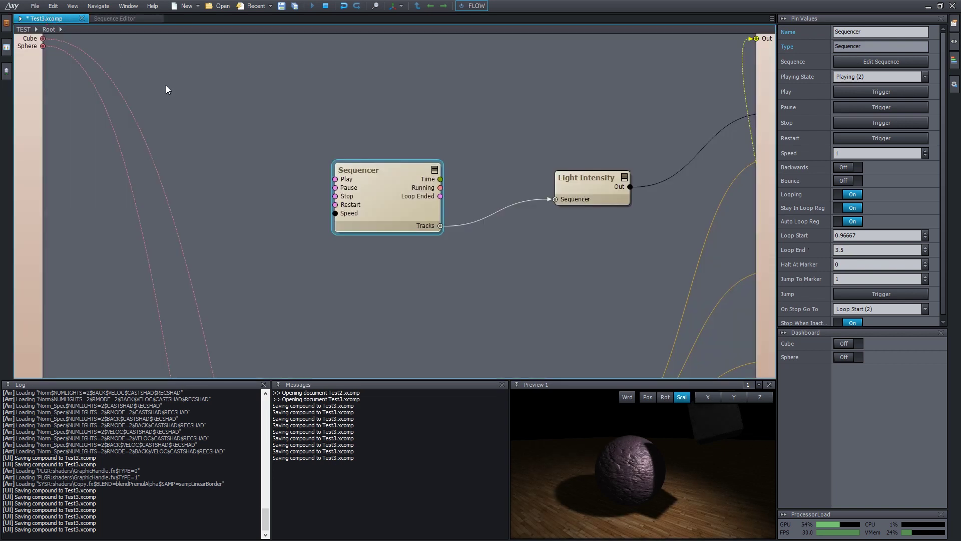
{"action": "left_click", "coordinate": [812, 223]}
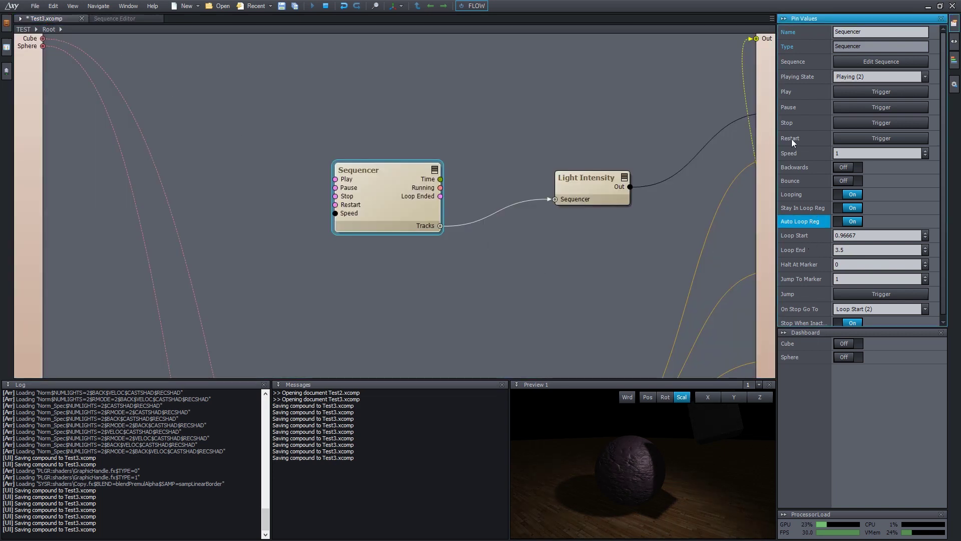
Try the Sequencer's Playing State at Stopped (0), then set it back to Playing (2).
{"action": "left_click", "coordinate": [793, 77]}
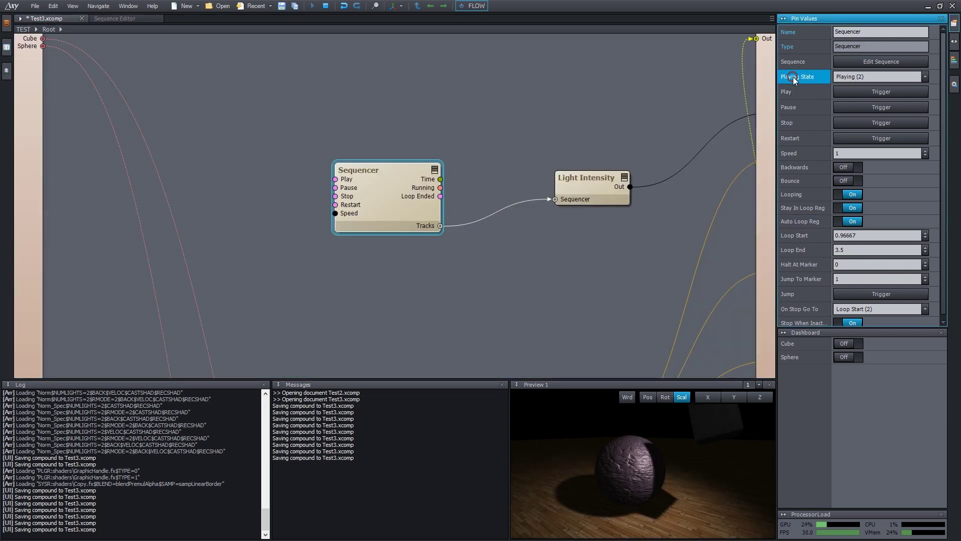
{"action": "left_click", "coordinate": [849, 78]}
{"action": "left_click", "coordinate": [854, 90]}
{"action": "left_click", "coordinate": [859, 77]}
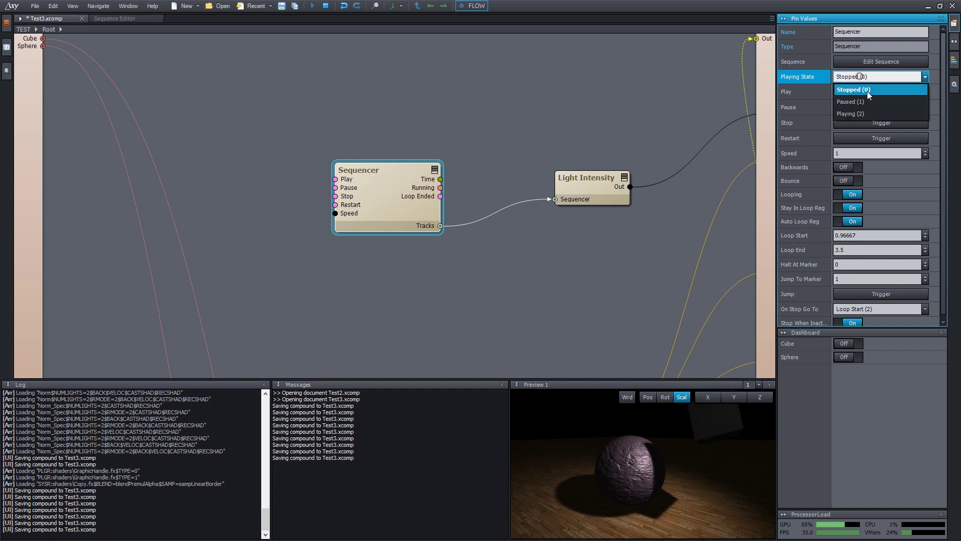
{"action": "left_click", "coordinate": [866, 112]}
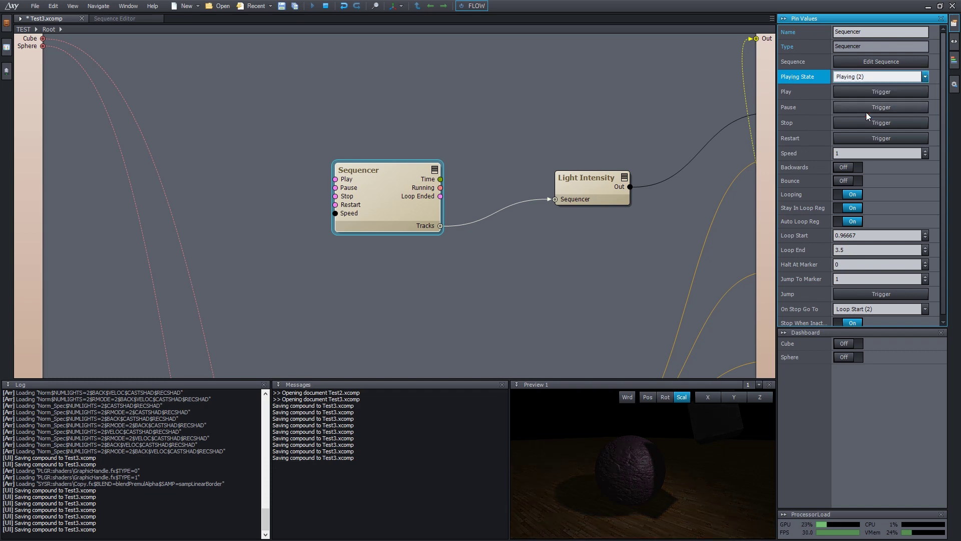
View the Sequencer's sequence in the editor, then return to the Test3.xcomp graph and inspect its Playing State options.
{"action": "left_click", "coordinate": [881, 62]}
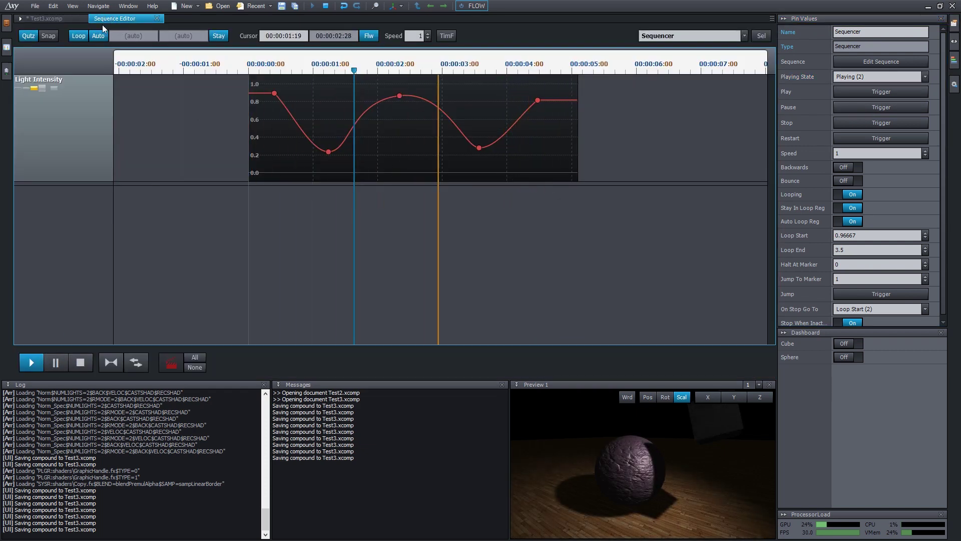
{"action": "left_click", "coordinate": [61, 20]}
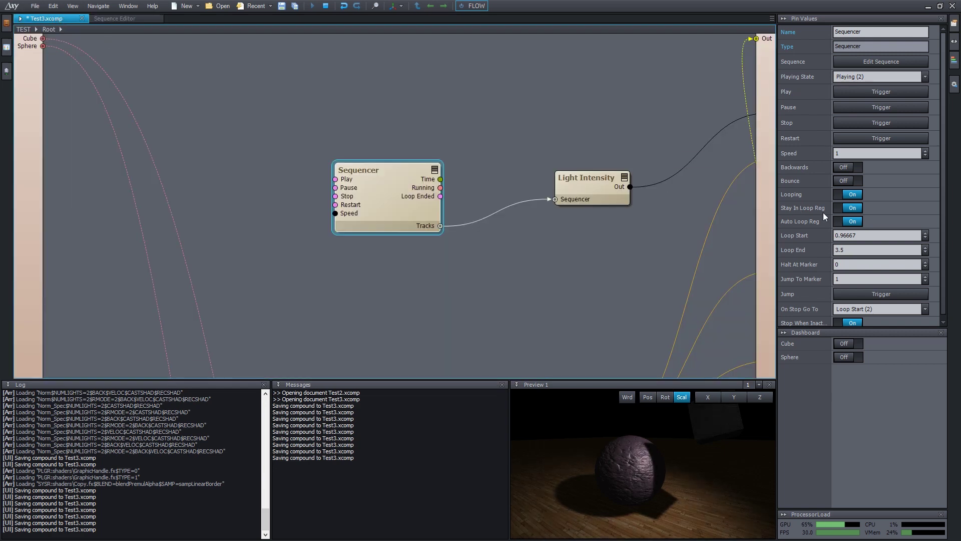
{"action": "left_click", "coordinate": [803, 76]}
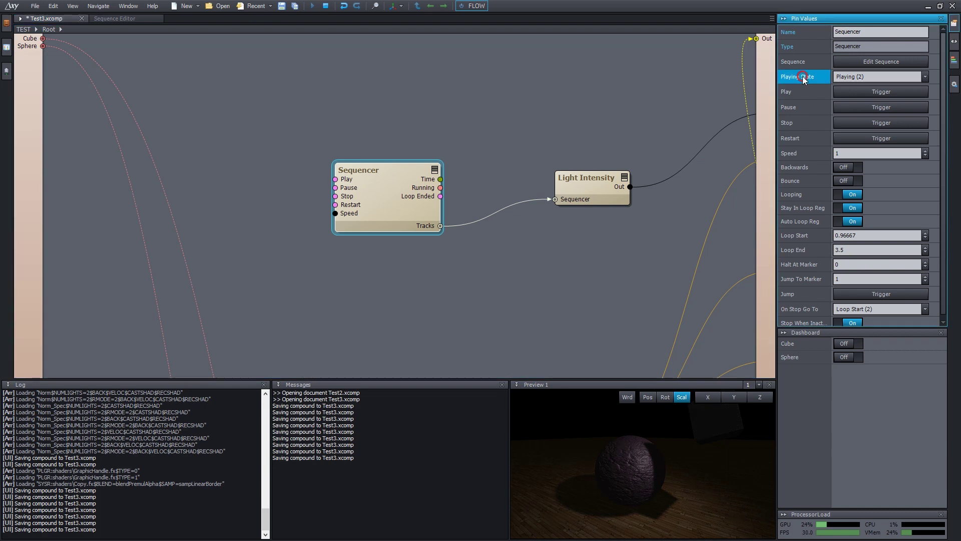
{"action": "left_click", "coordinate": [851, 76]}
{"action": "left_click", "coordinate": [851, 77]}
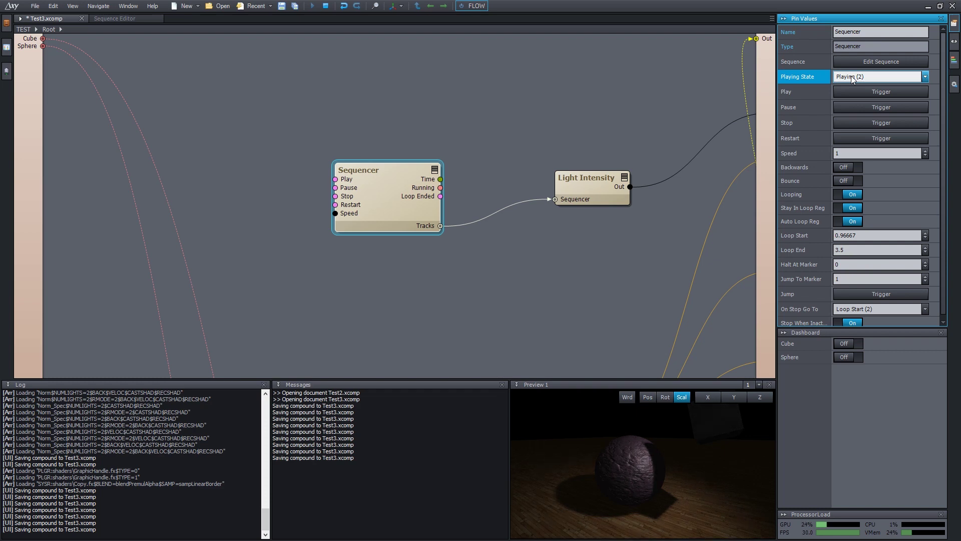
Test stopping and starting playback with the transport controls of the Sequence Editor.
{"action": "left_click", "coordinate": [130, 19]}
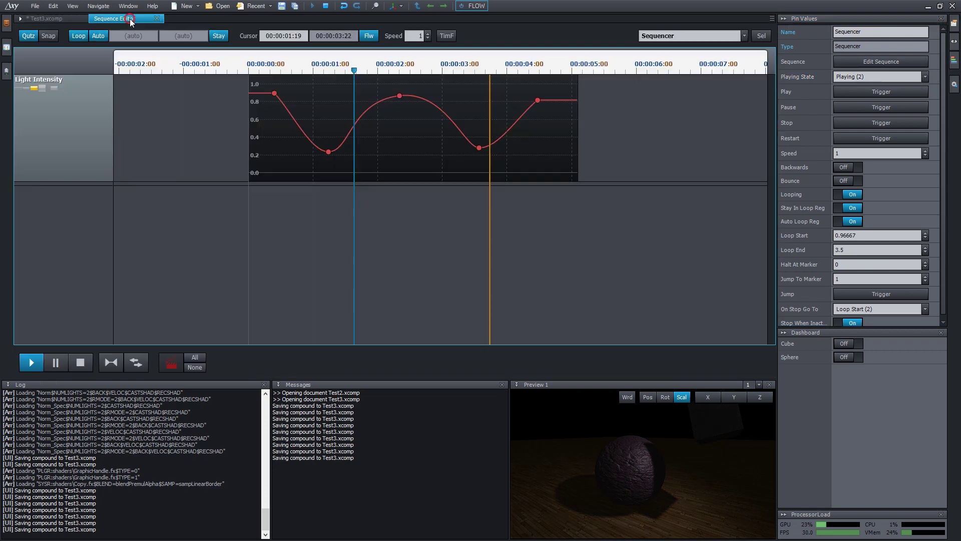
{"action": "left_click", "coordinate": [75, 363]}
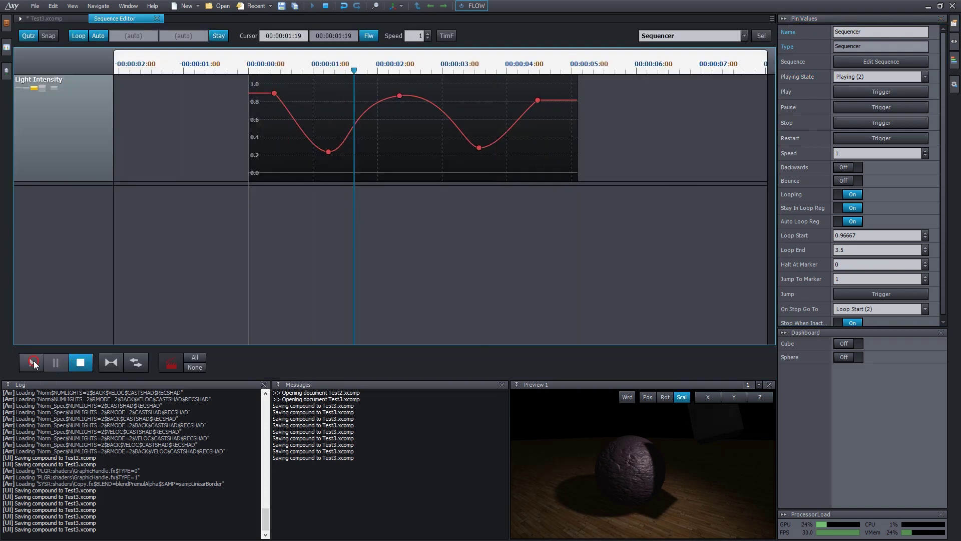
{"action": "left_click", "coordinate": [30, 362]}
{"action": "left_click", "coordinate": [79, 361]}
Try the Sequencer's Pause, Stop and Play triggers from its pin values in the Test3.xcomp graph.
{"action": "left_click", "coordinate": [822, 82]}
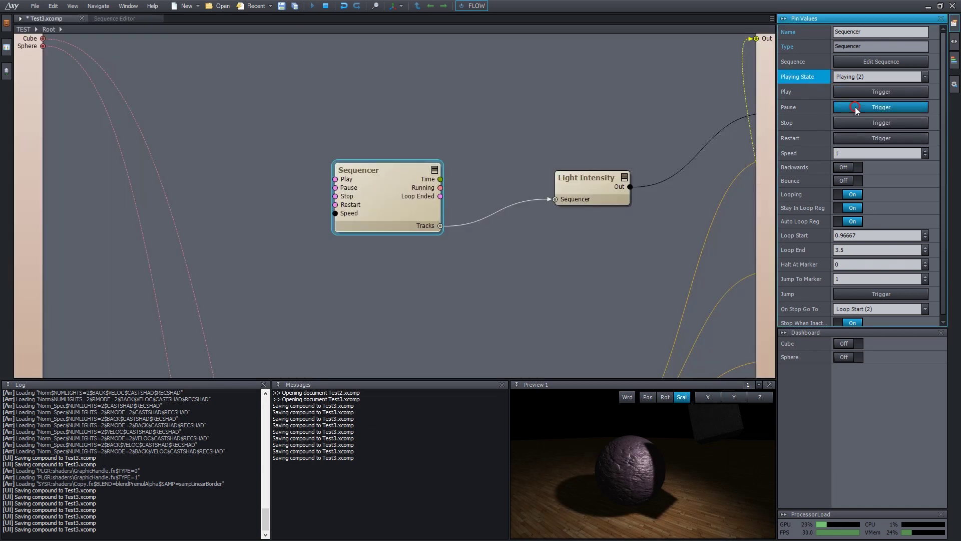
{"action": "left_click", "coordinate": [858, 120]}
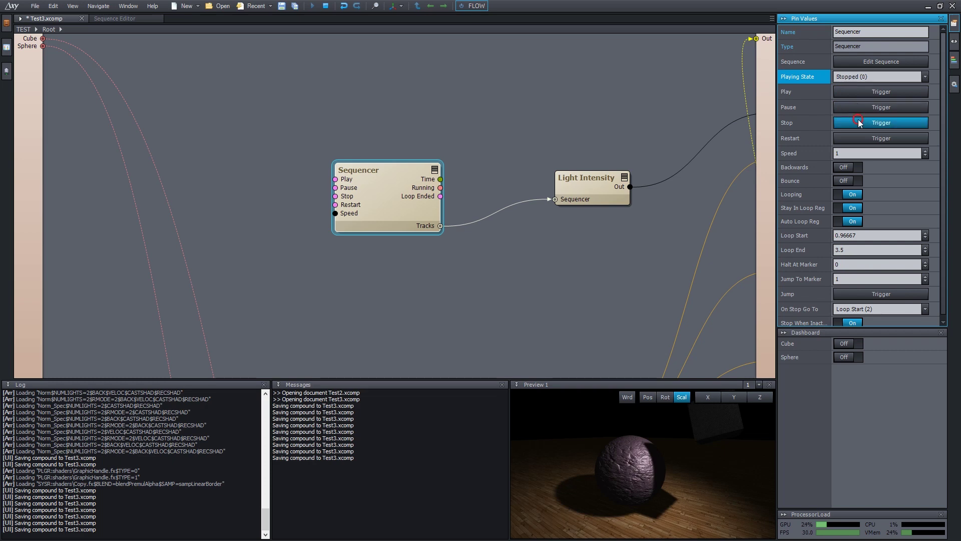
{"action": "left_click", "coordinate": [855, 91]}
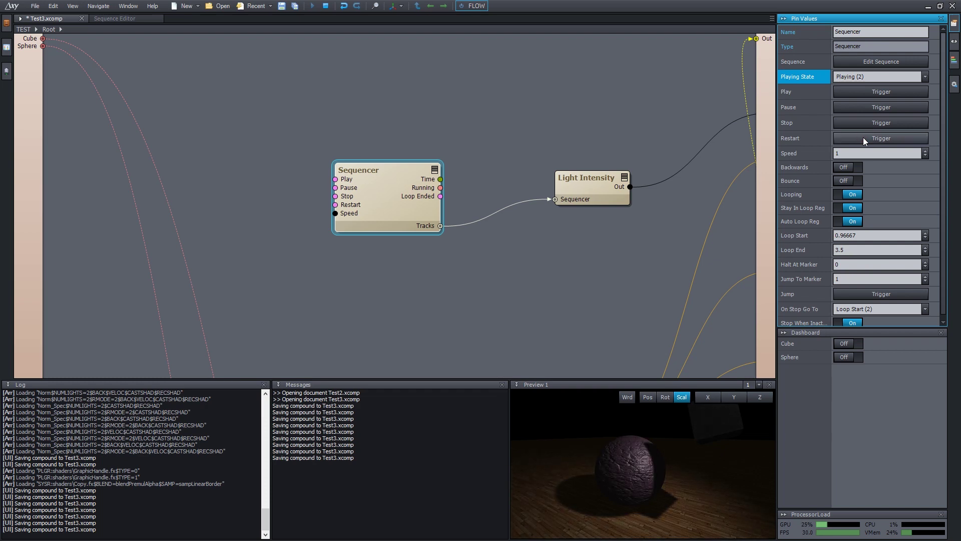
Show all pins on the Sequencer node, move it up, and expose Play and Stop as graph inputs, testing both from the Dashboard.
{"action": "left_click", "coordinate": [434, 173]}
{"action": "left_click_drag", "start_coordinate": [394, 172], "coordinate": [400, 125]}
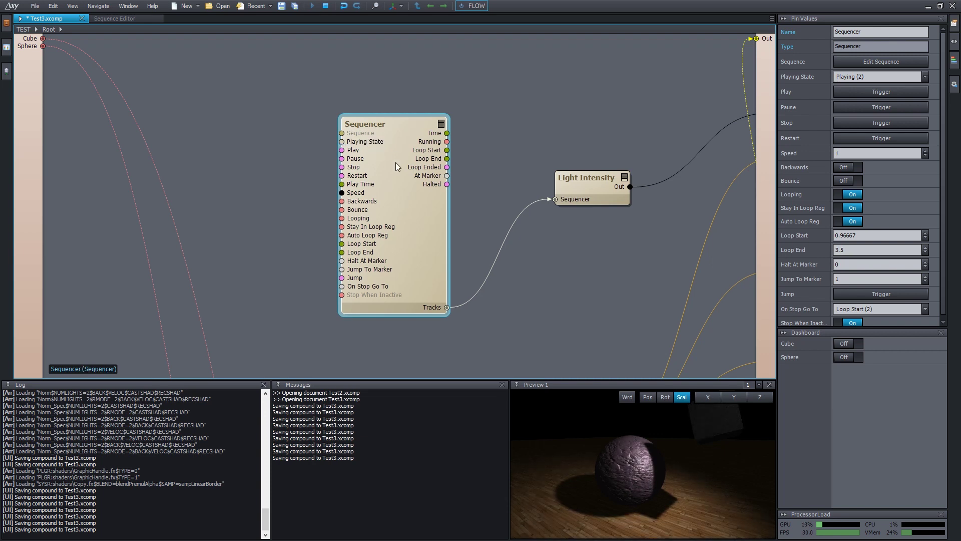
{"action": "left_click_drag", "start_coordinate": [342, 149], "coordinate": [22, 83]}
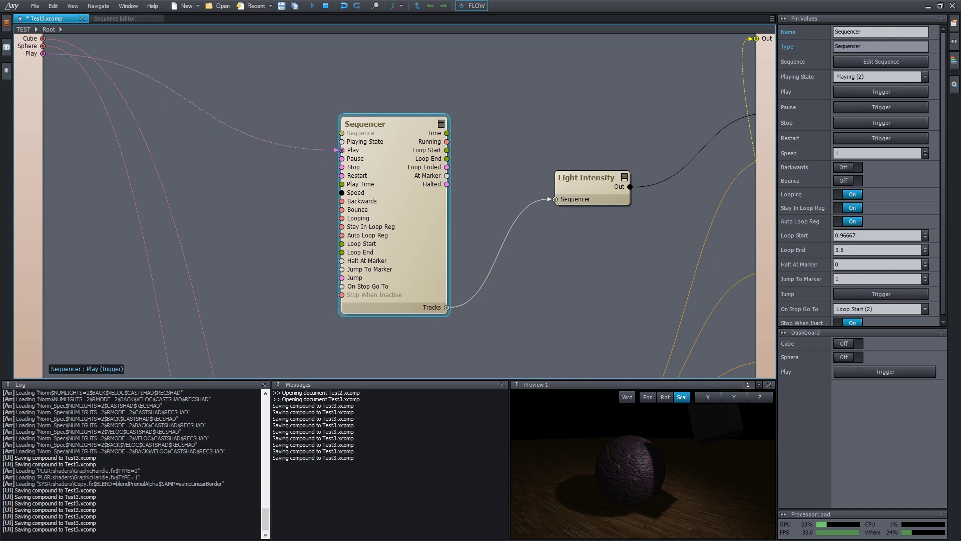
{"action": "left_click_drag", "start_coordinate": [352, 173], "coordinate": [28, 61]}
{"action": "left_click", "coordinate": [861, 374]}
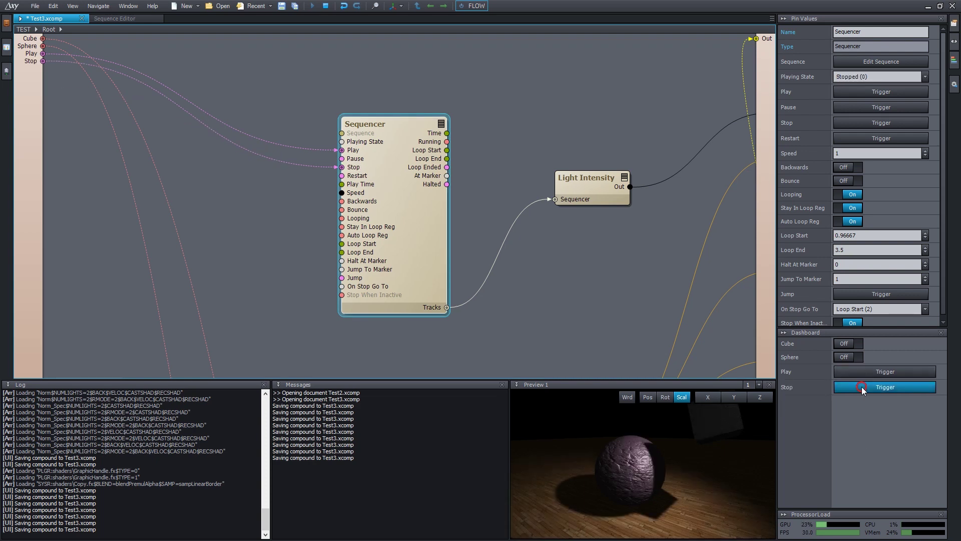
{"action": "left_click", "coordinate": [861, 385]}
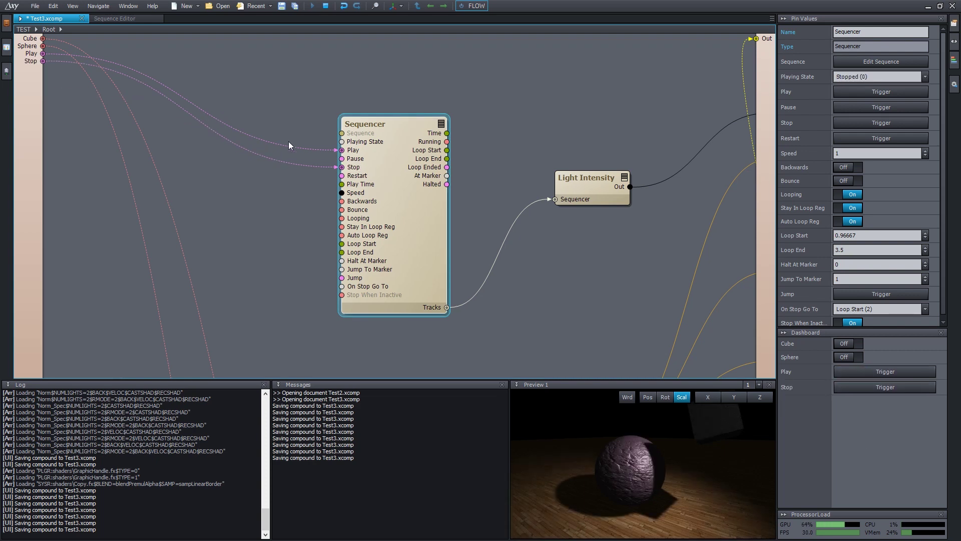
Expose the Sequencer's Pause pin as a graph input, then play and pause the sequence from the Dashboard while viewing the Sequence Editor.
{"action": "left_click_drag", "start_coordinate": [285, 156], "coordinate": [30, 68]}
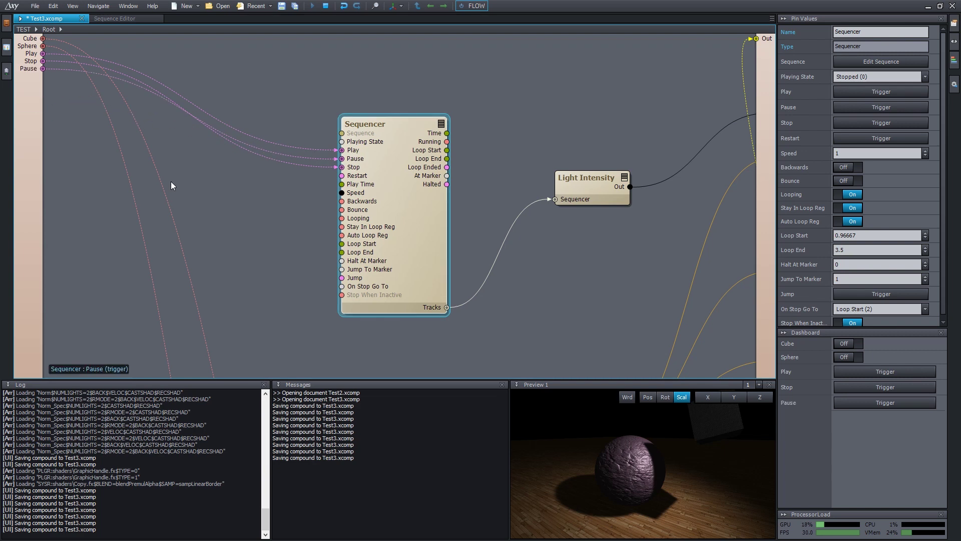
{"action": "key", "text": "ctrl+Tab"}
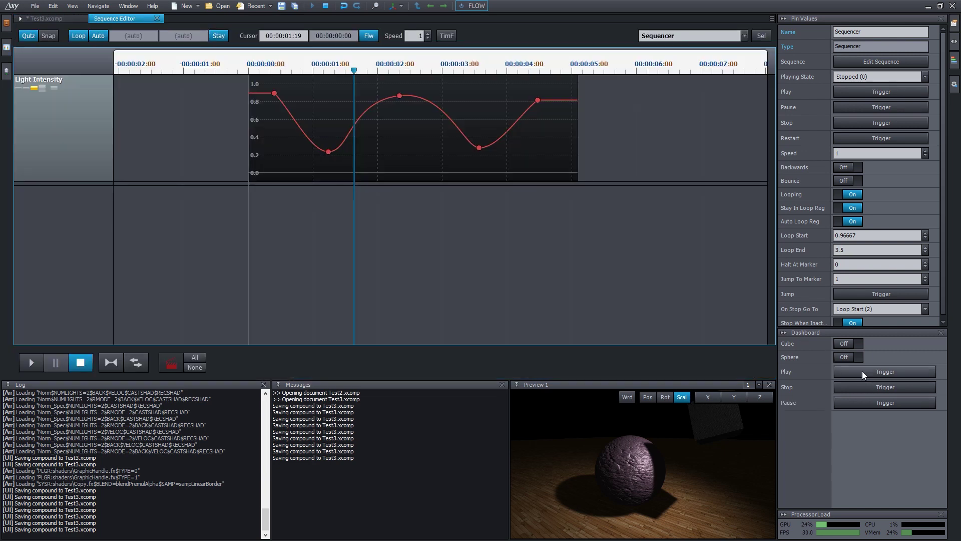
{"action": "left_click", "coordinate": [862, 371]}
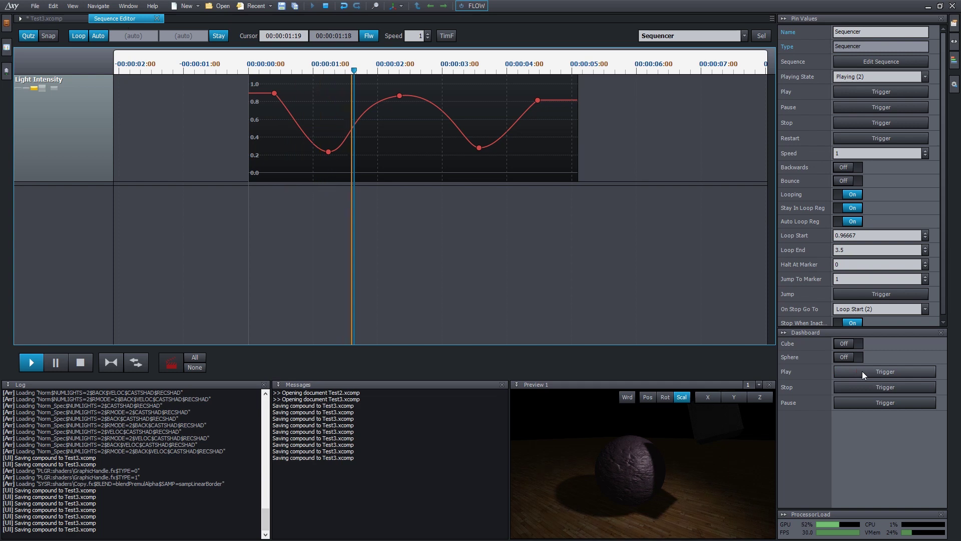
{"action": "left_click", "coordinate": [860, 403]}
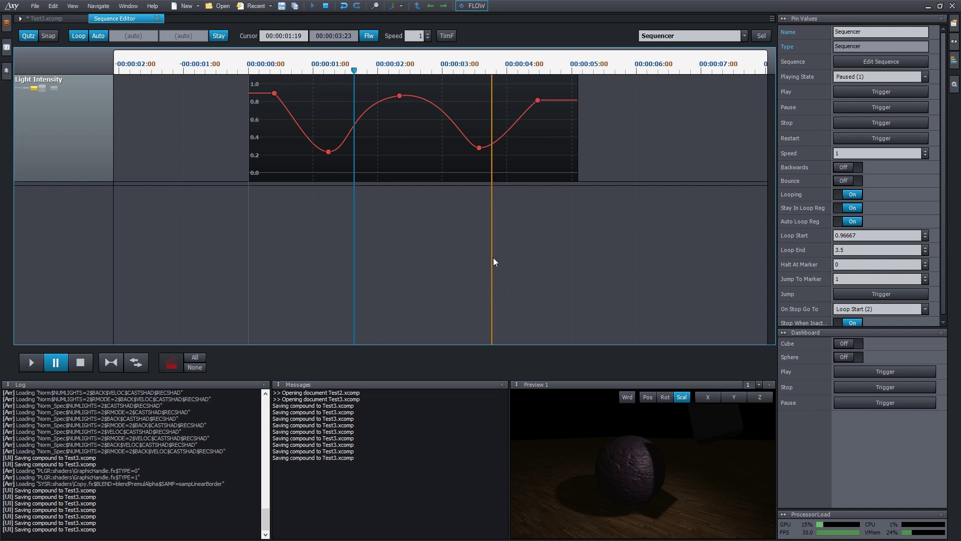
Resume the paused sequence and repeatedly stop and replay it with the Dashboard triggers, ending stopped.
{"action": "left_click", "coordinate": [864, 371]}
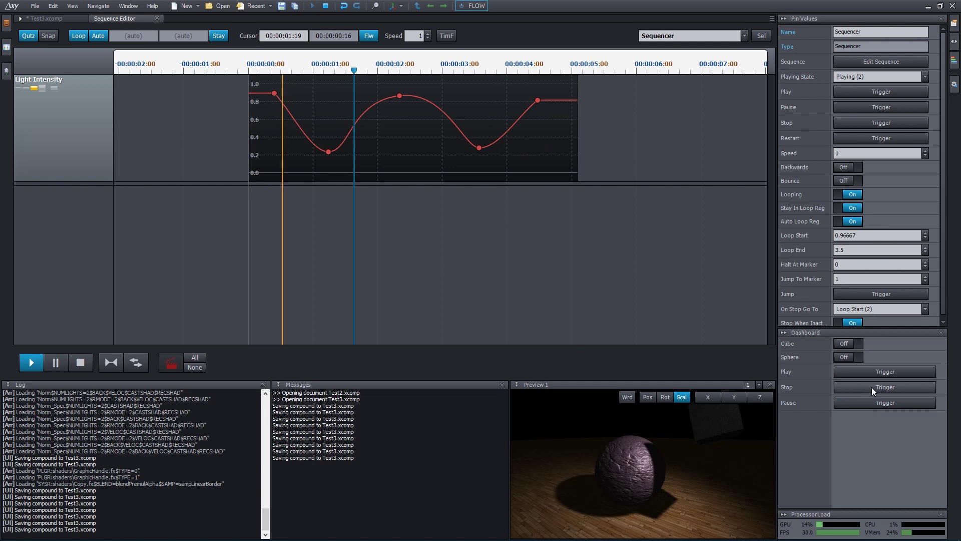
{"action": "left_click", "coordinate": [872, 387]}
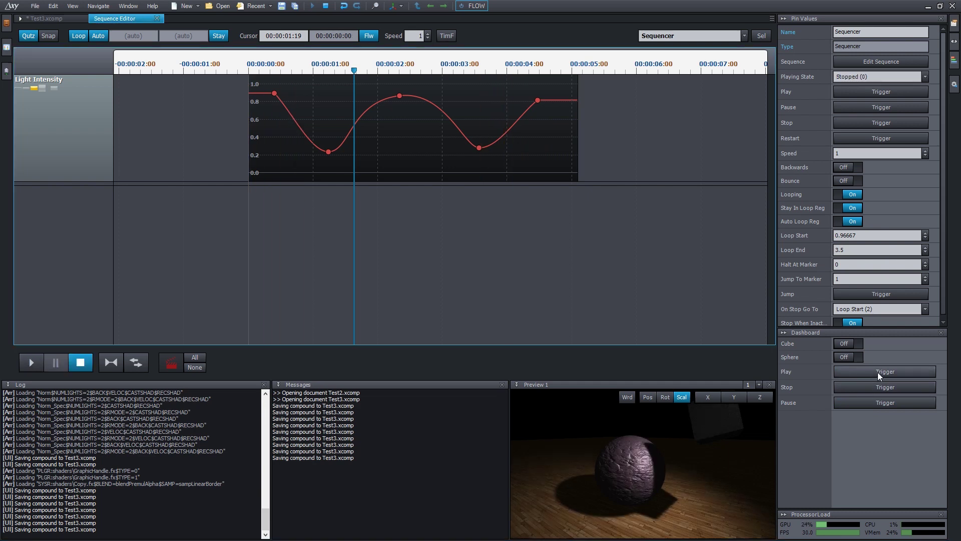
{"action": "left_click", "coordinate": [878, 372]}
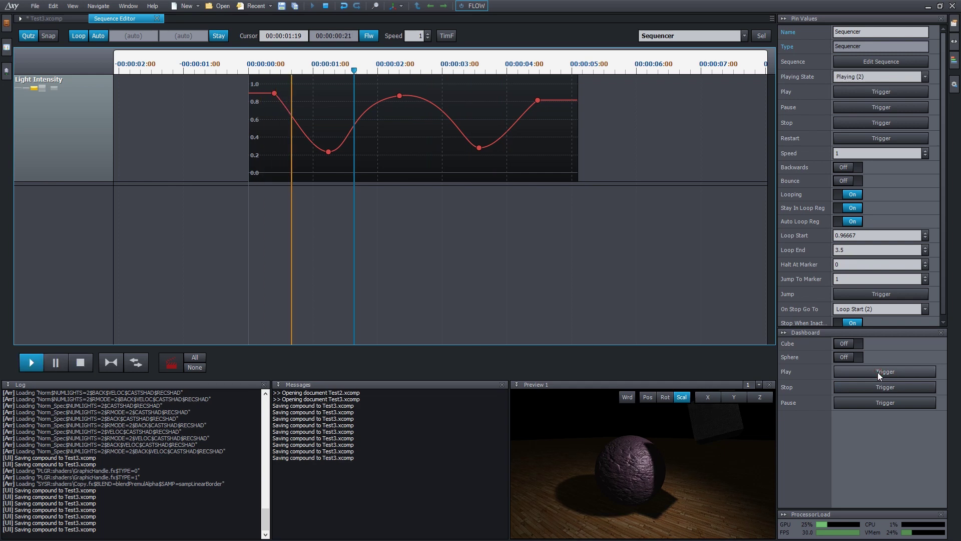
{"action": "left_click", "coordinate": [878, 386]}
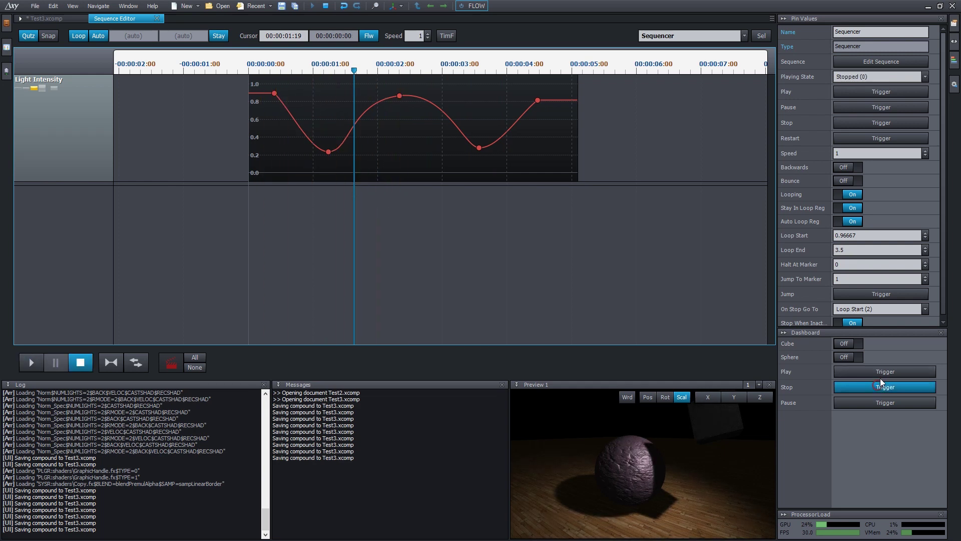
{"action": "left_click", "coordinate": [880, 371]}
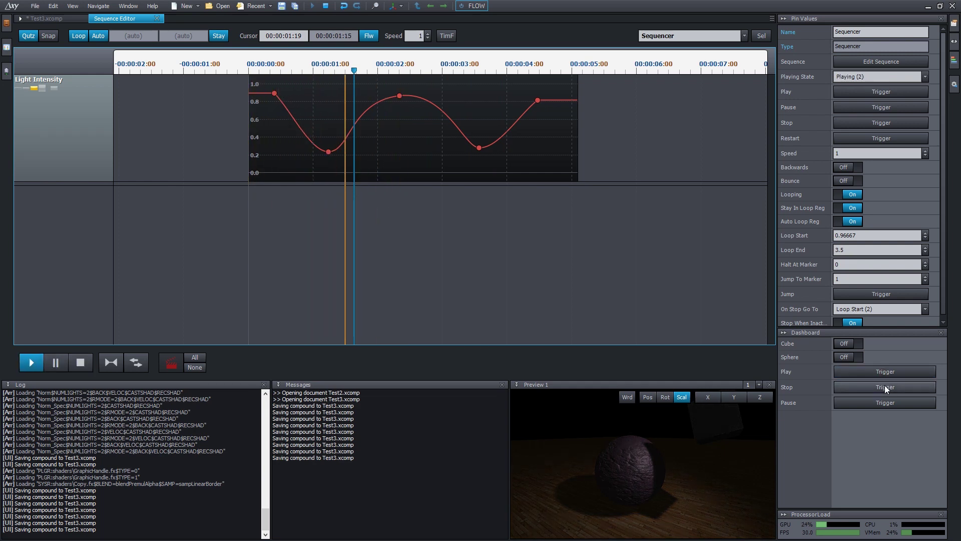
{"action": "left_click", "coordinate": [884, 385]}
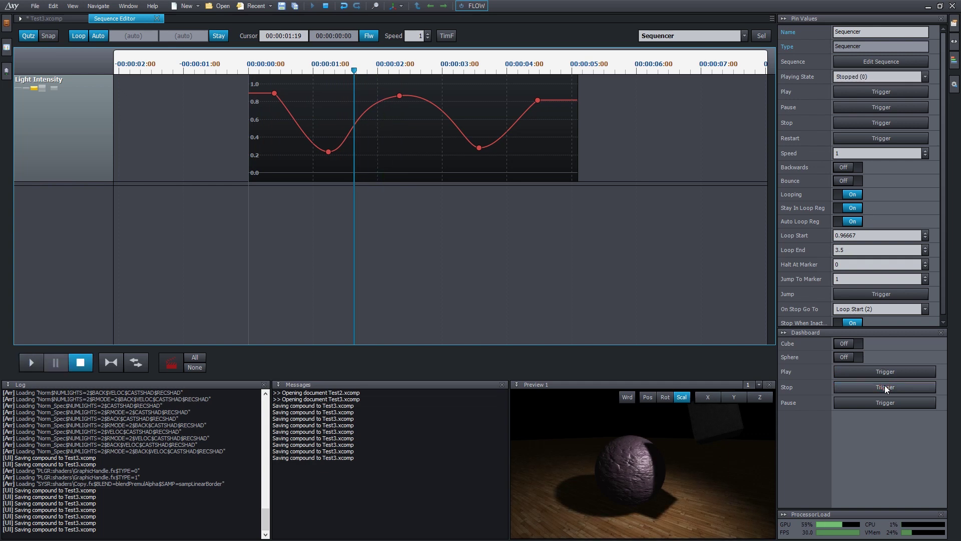
Set the Sequencer's On Stop Go To option to Cursor (0).
{"action": "scroll", "coordinate": [815, 208], "scroll_direction": "down", "scroll_amount": 1}
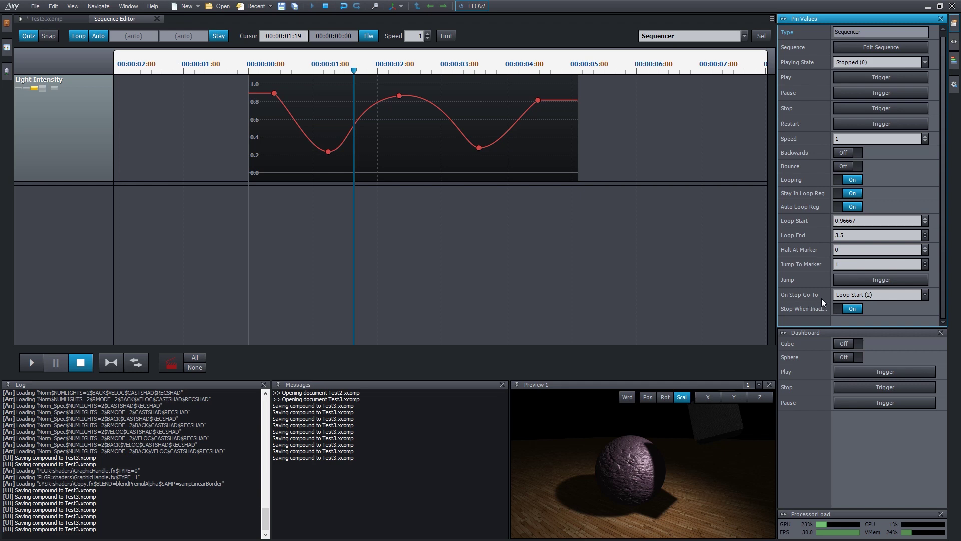
{"action": "left_click", "coordinate": [890, 295]}
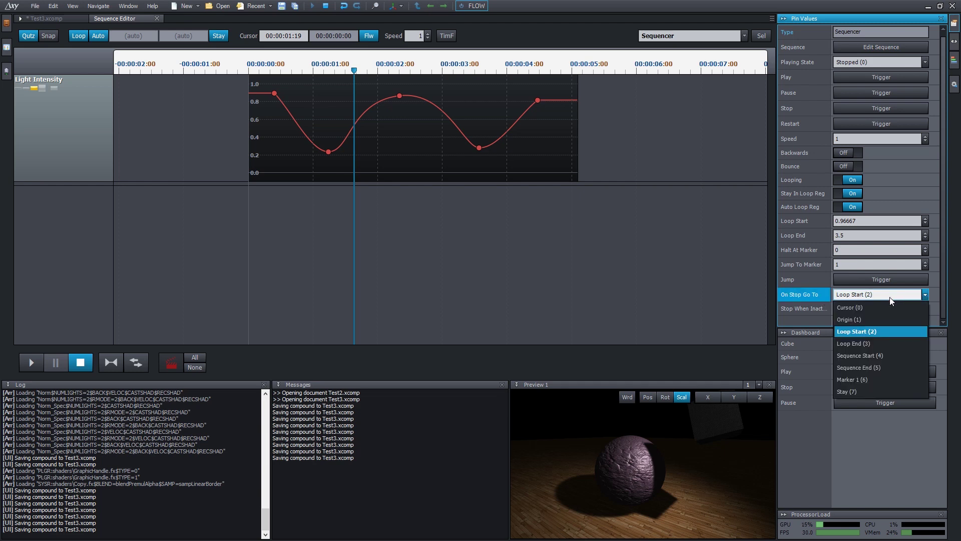
{"action": "left_click", "coordinate": [890, 298]}
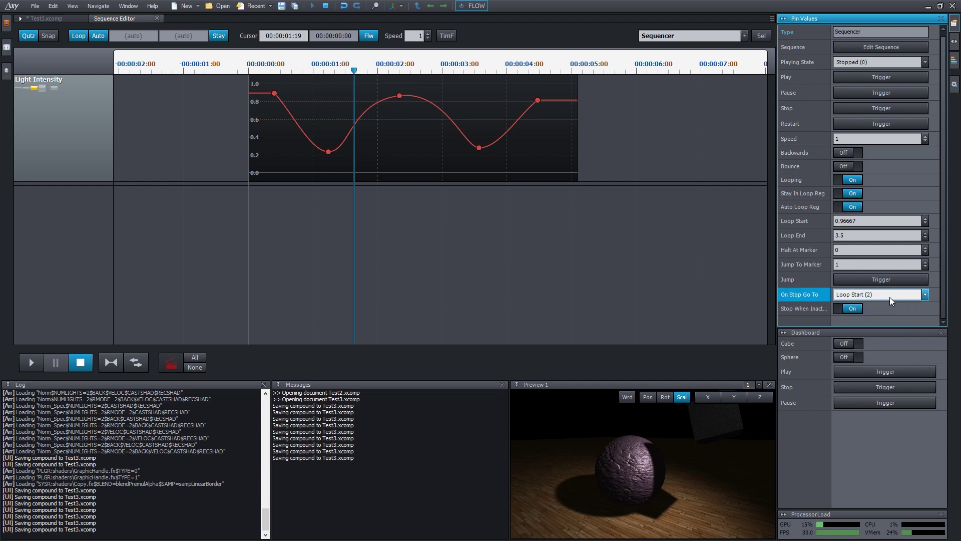
{"action": "left_click", "coordinate": [891, 296]}
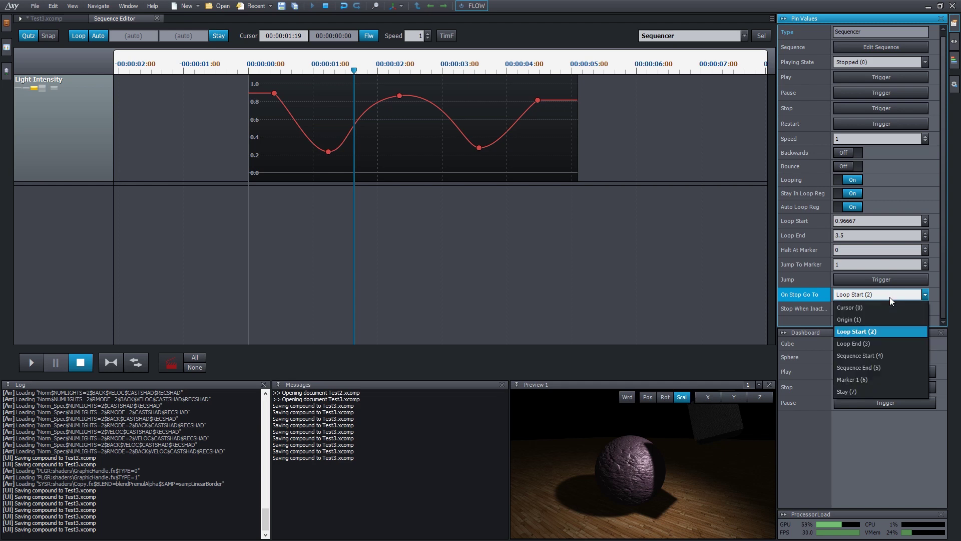
{"action": "left_click", "coordinate": [872, 308]}
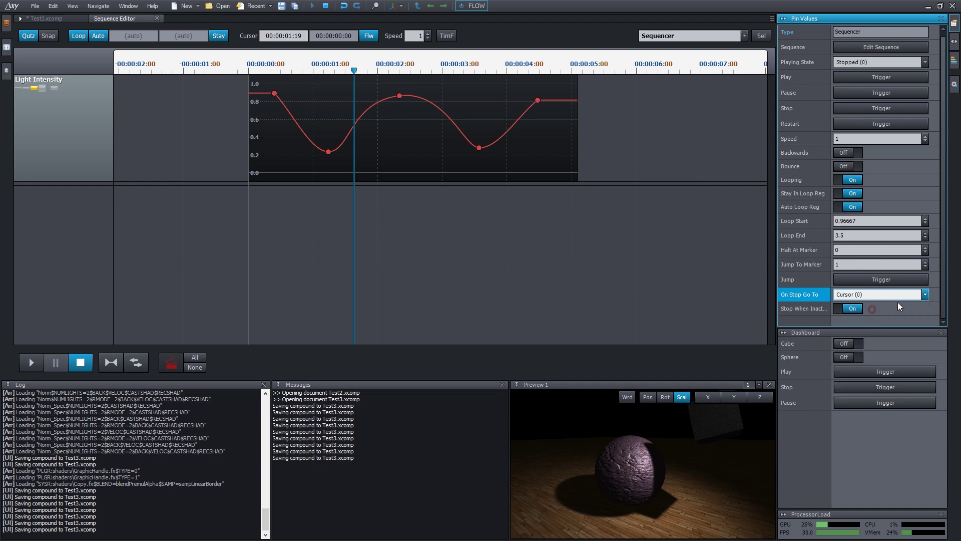
Test the stop behaviour by repeatedly playing and stopping the sequence with the Dashboard triggers.
{"action": "left_click", "coordinate": [873, 372]}
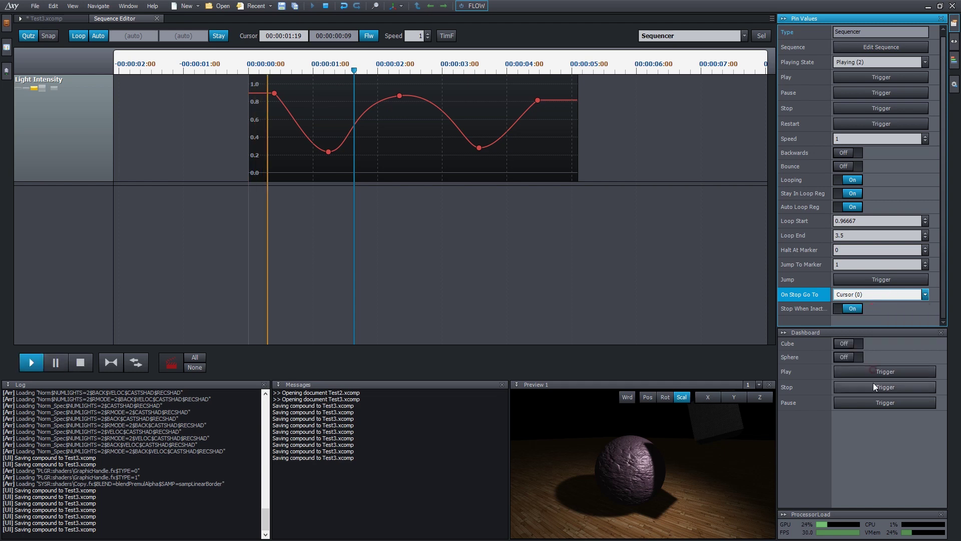
{"action": "left_click", "coordinate": [874, 386]}
{"action": "left_click", "coordinate": [878, 372]}
{"action": "left_click", "coordinate": [881, 387]}
{"action": "left_click", "coordinate": [881, 374]}
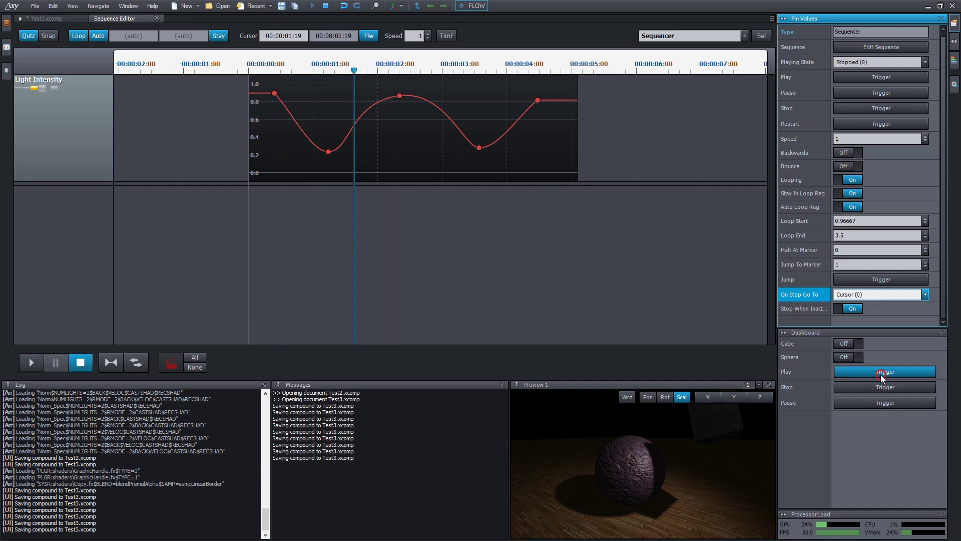
{"action": "left_click", "coordinate": [880, 387]}
{"action": "left_click", "coordinate": [882, 376]}
{"action": "left_click", "coordinate": [882, 388]}
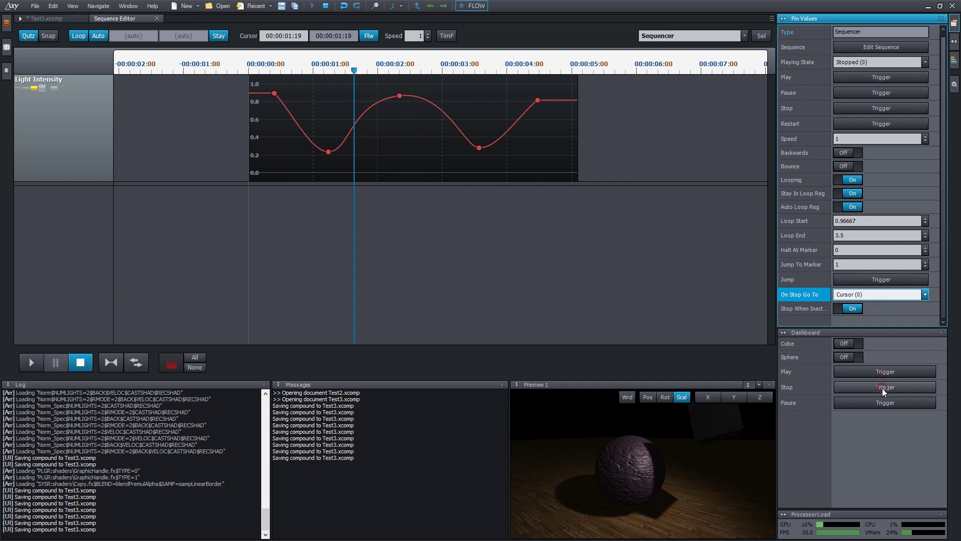
Set On Stop Go To to Marker 1 (6) and add three timeline markers at about 1, 2.7 and 4 seconds.
{"action": "left_click", "coordinate": [872, 296]}
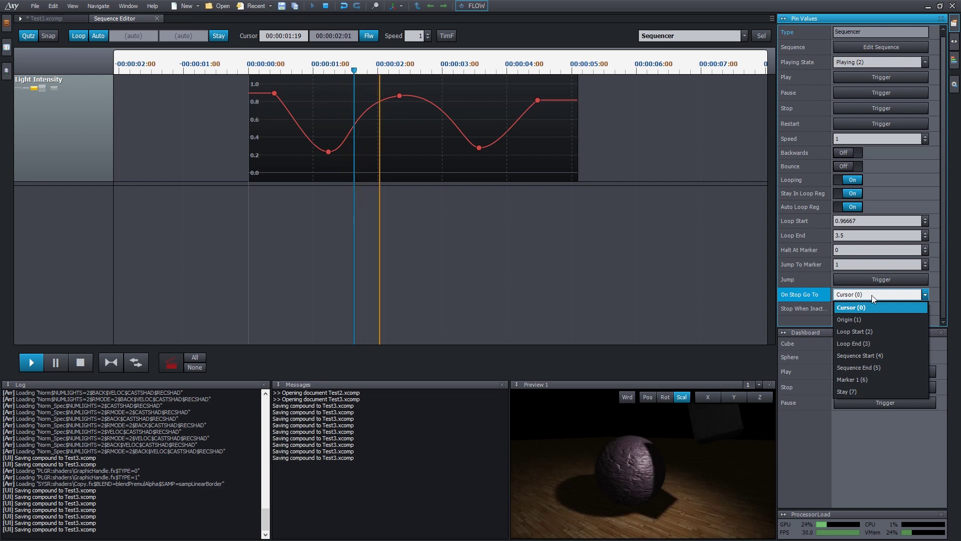
{"action": "left_click", "coordinate": [863, 379]}
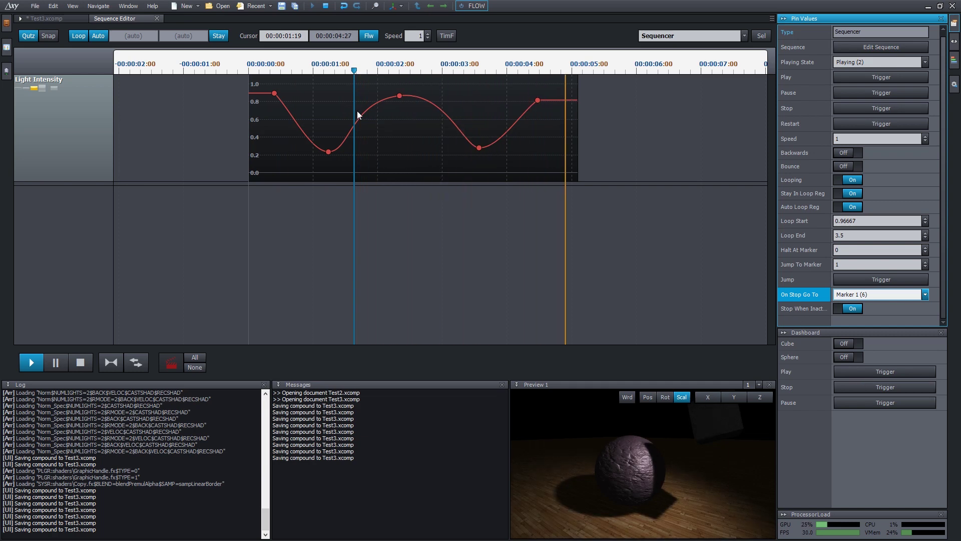
{"action": "double_click", "coordinate": [315, 55]}
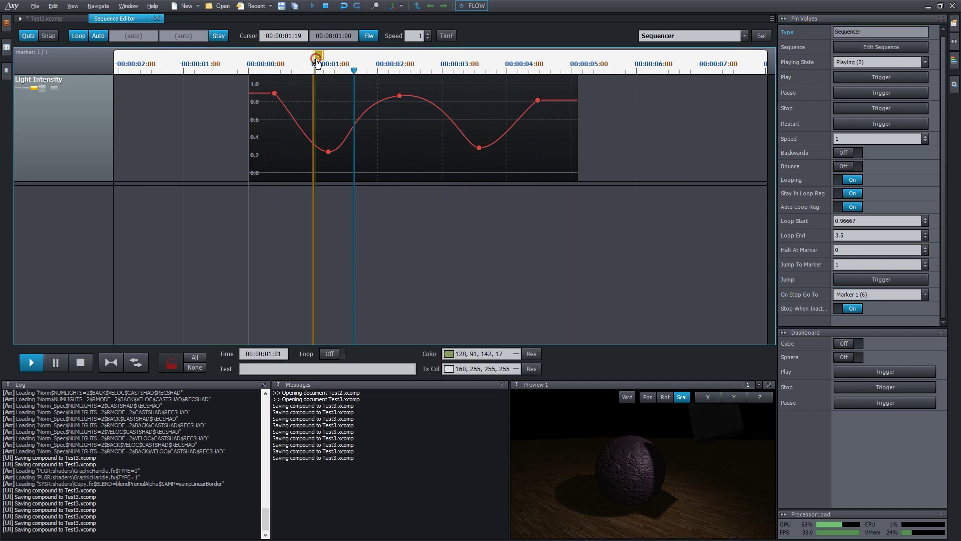
{"action": "double_click", "coordinate": [423, 55]}
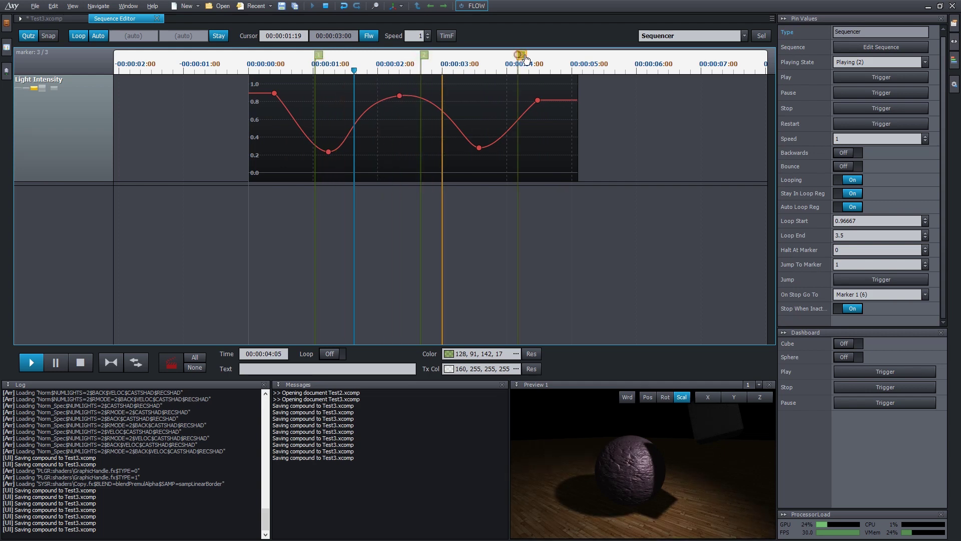
{"action": "double_click", "coordinate": [542, 55]}
{"action": "left_click_drag", "start_coordinate": [543, 55], "coordinate": [515, 55]}
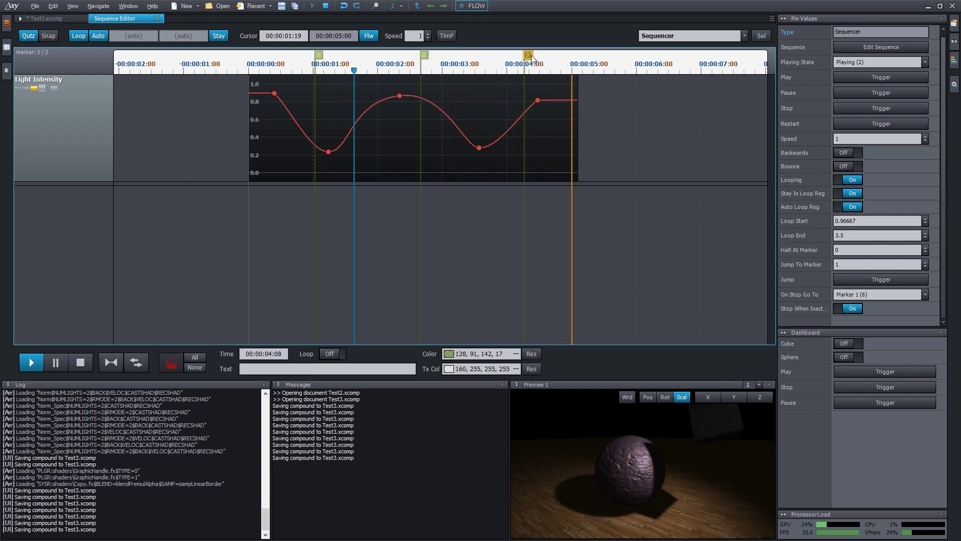
Move the second marker to about 00:00:02:17 and the first marker to 00:00:00:29.
{"action": "left_click", "coordinate": [425, 53]}
{"action": "left_click_drag", "start_coordinate": [426, 54], "coordinate": [418, 55]}
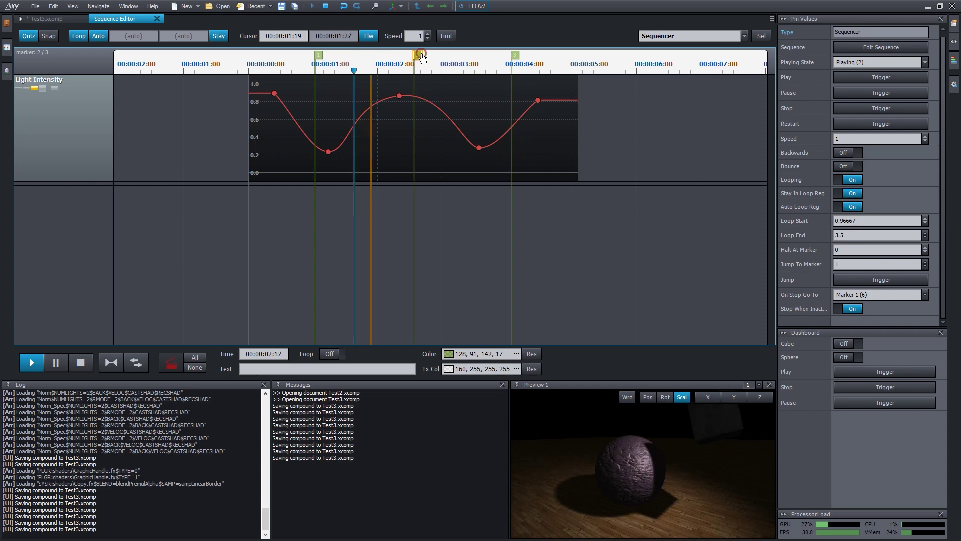
{"action": "left_click", "coordinate": [318, 55]}
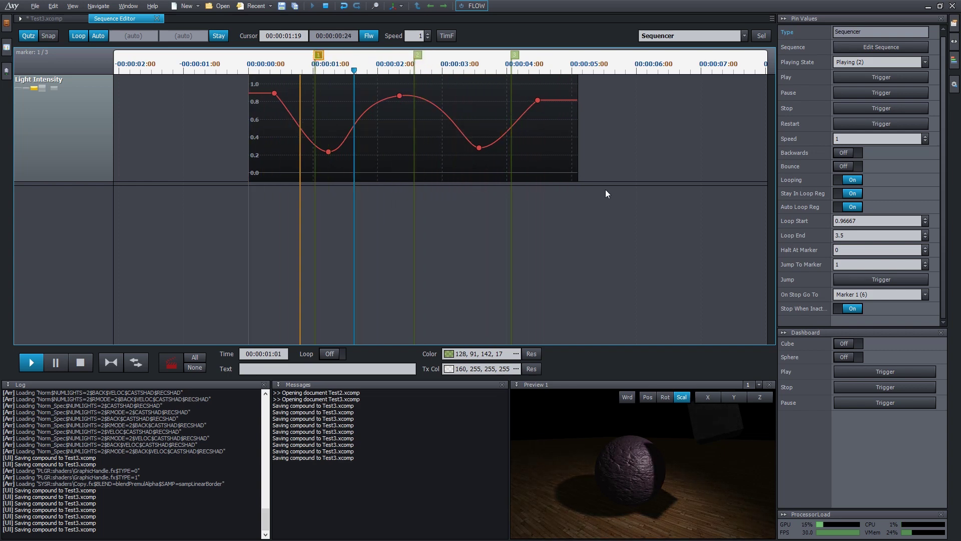
{"action": "key", "text": "Left"}
{"action": "key", "text": "Left"}
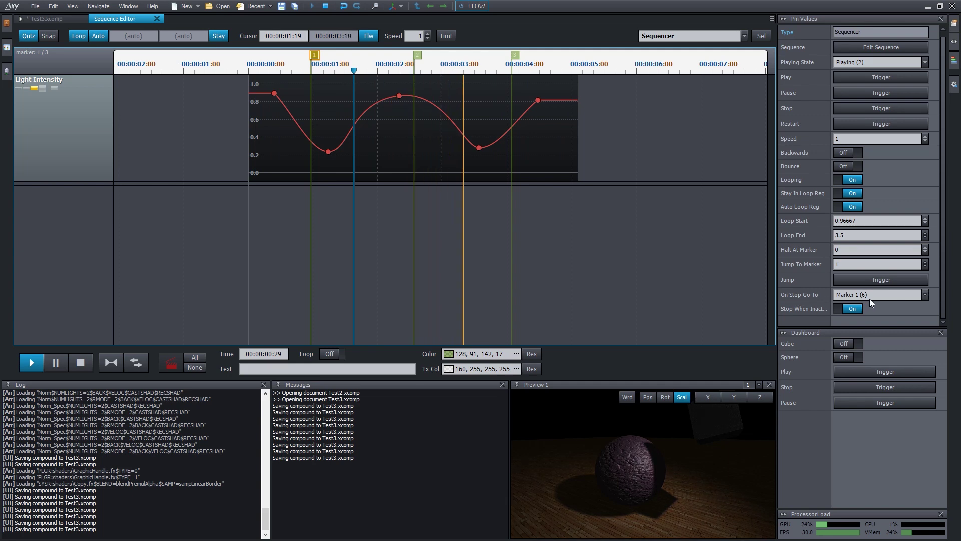
Test the return to Marker 1 by repeatedly stopping and replaying the sequence from the Dashboard, ending in playback.
{"action": "left_click", "coordinate": [861, 386]}
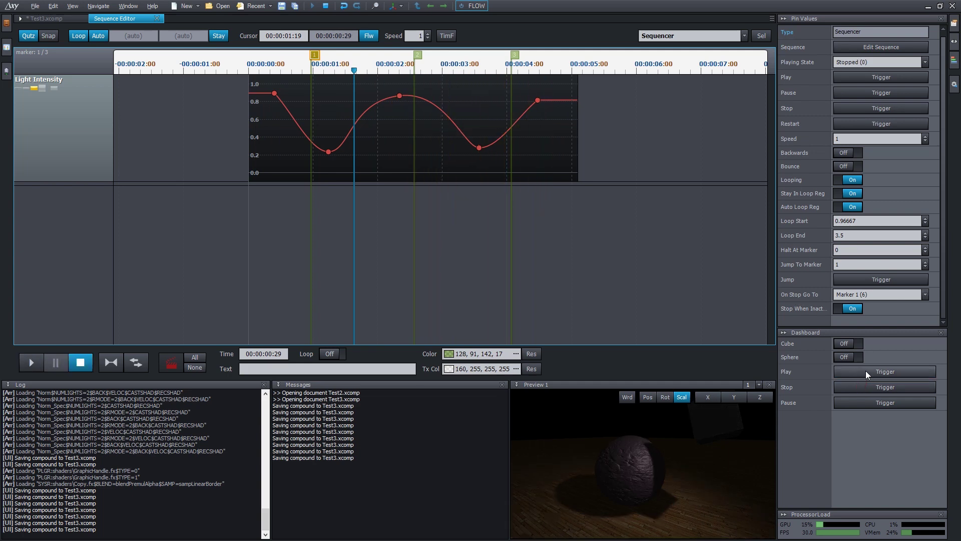
{"action": "left_click", "coordinate": [866, 371]}
{"action": "left_click", "coordinate": [870, 383]}
{"action": "left_click", "coordinate": [872, 375]}
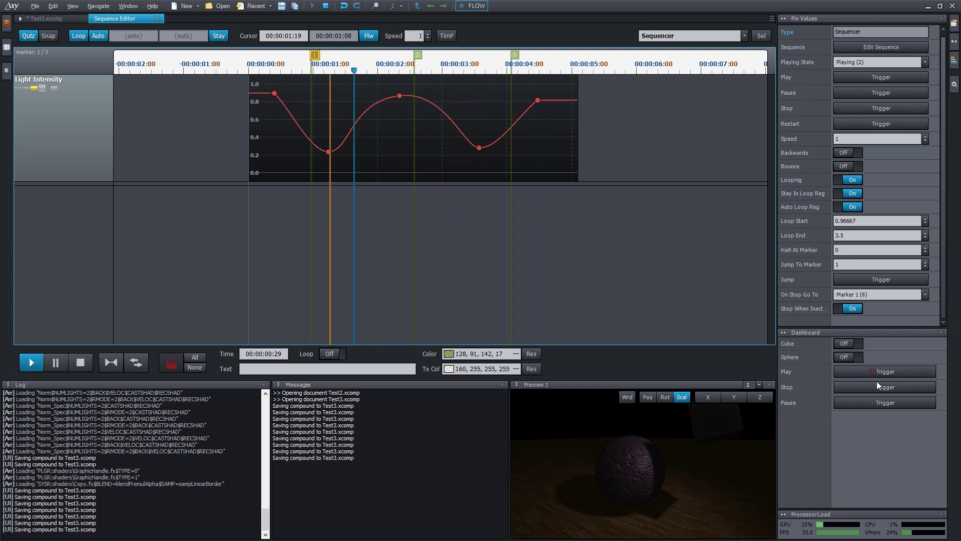
{"action": "left_click", "coordinate": [876, 387]}
{"action": "left_click", "coordinate": [880, 373]}
{"action": "left_click", "coordinate": [880, 388]}
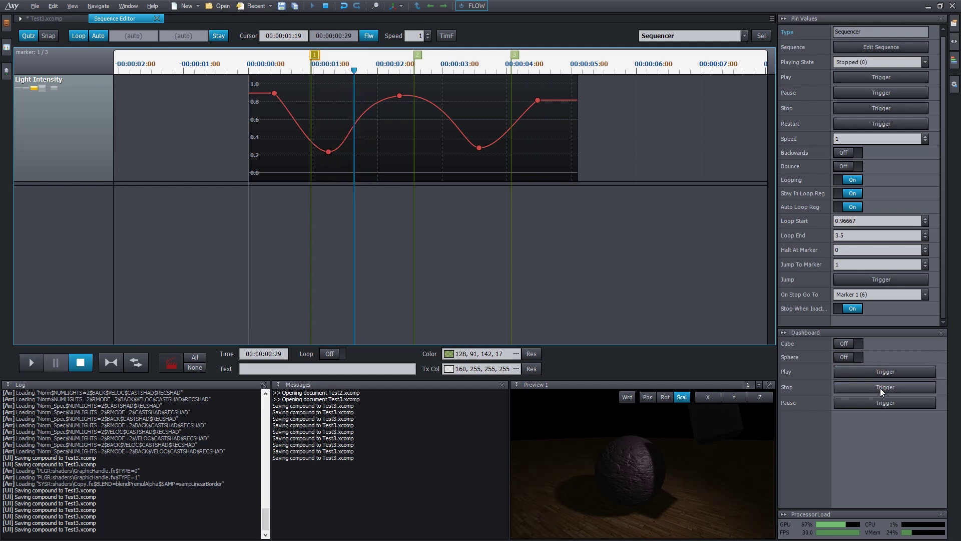
{"action": "left_click", "coordinate": [880, 371]}
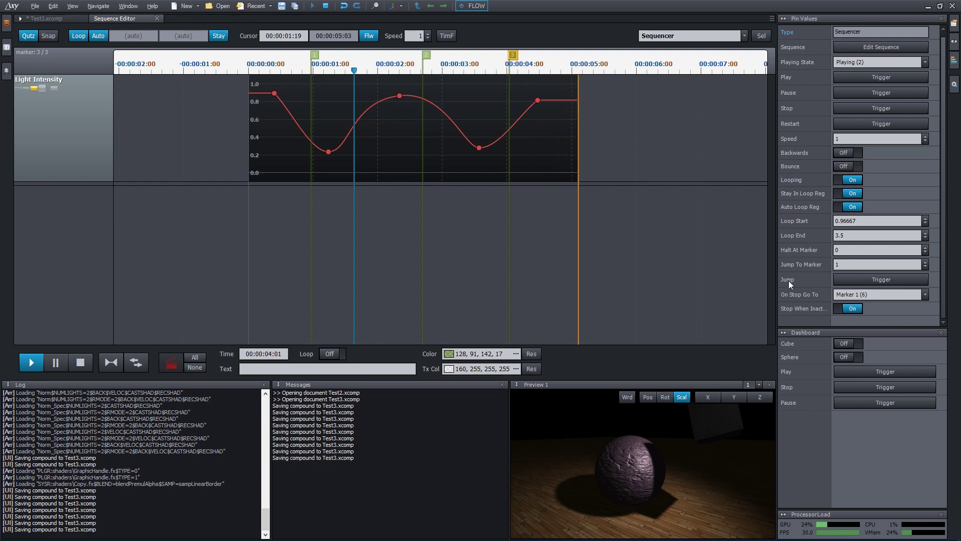
Stop and replay the sequence several times with the Sequence Editor's own transport controls, leaving it playing.
{"action": "left_click", "coordinate": [801, 295]}
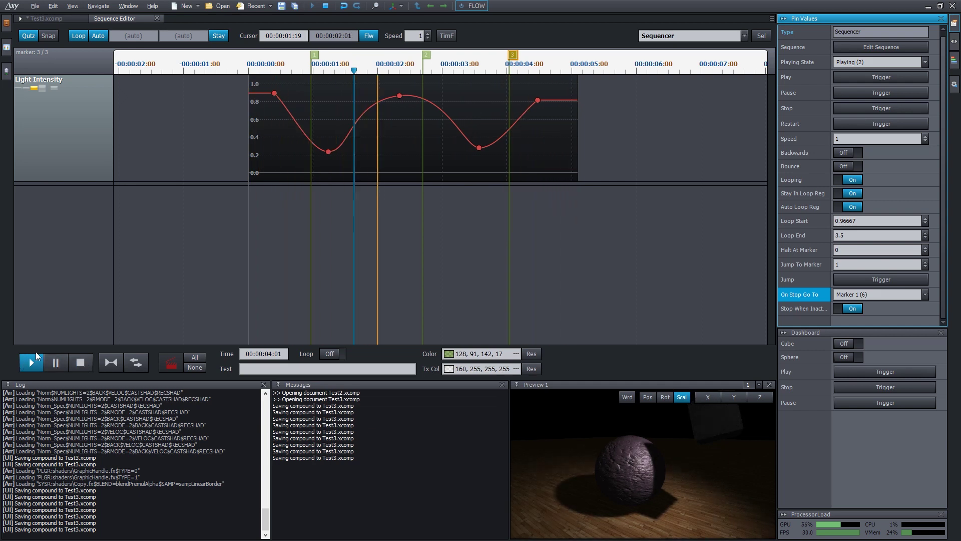
{"action": "left_click", "coordinate": [79, 363]}
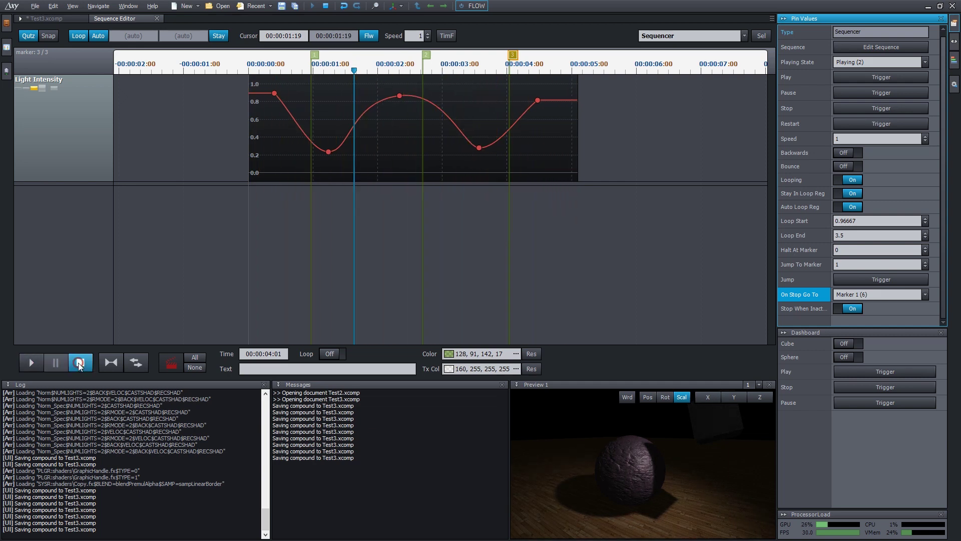
{"action": "left_click", "coordinate": [34, 364]}
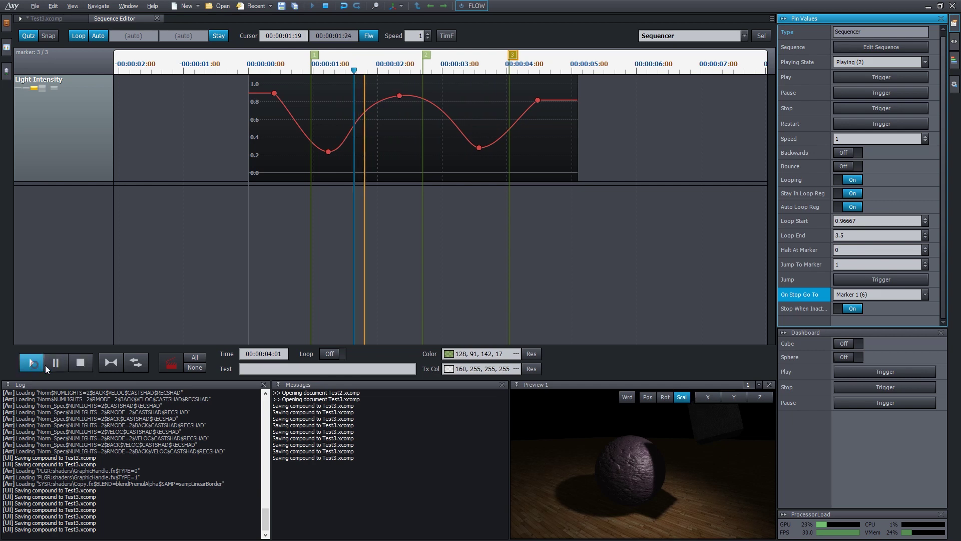
{"action": "left_click", "coordinate": [76, 365]}
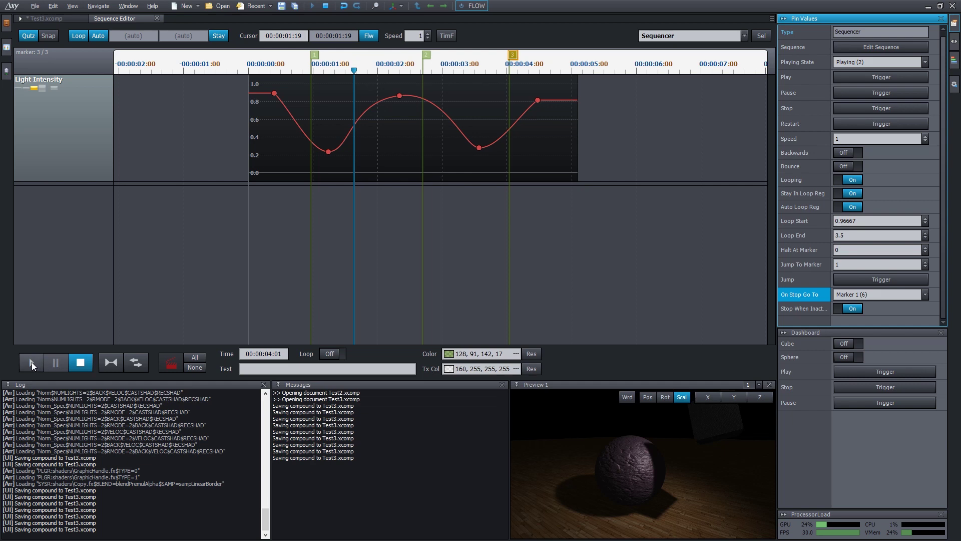
{"action": "left_click", "coordinate": [31, 361]}
{"action": "left_click", "coordinate": [80, 365]}
{"action": "left_click", "coordinate": [33, 362]}
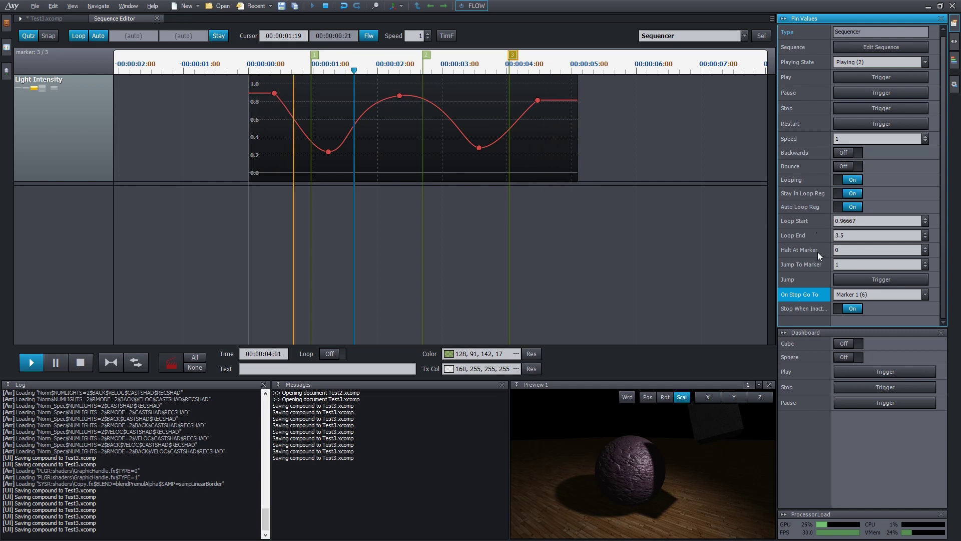
Set the Sequencer's Halt At Marker value to 2 while the sequence plays.
{"action": "left_click", "coordinate": [851, 250]}
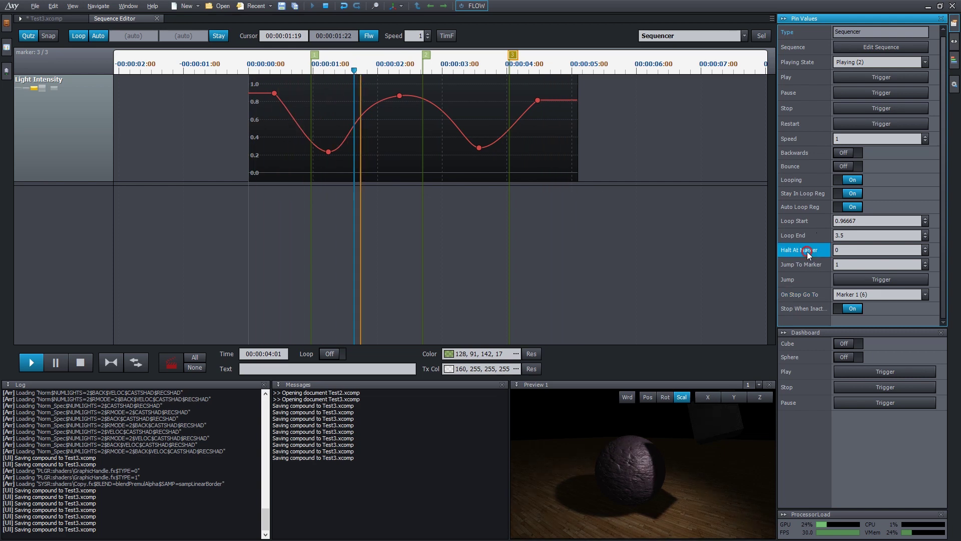
{"action": "left_click", "coordinate": [855, 251]}
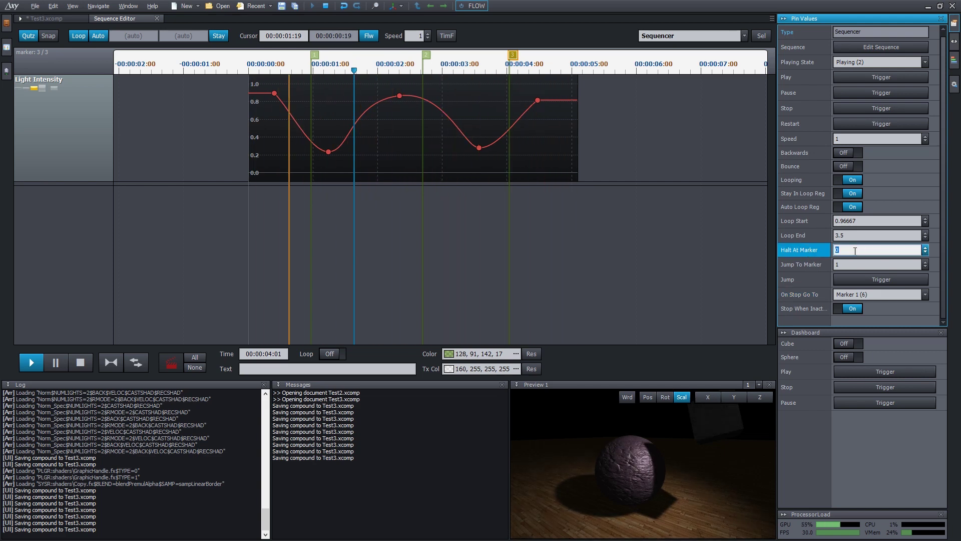
{"action": "type", "text": "2"}
{"action": "key", "text": "Return"}
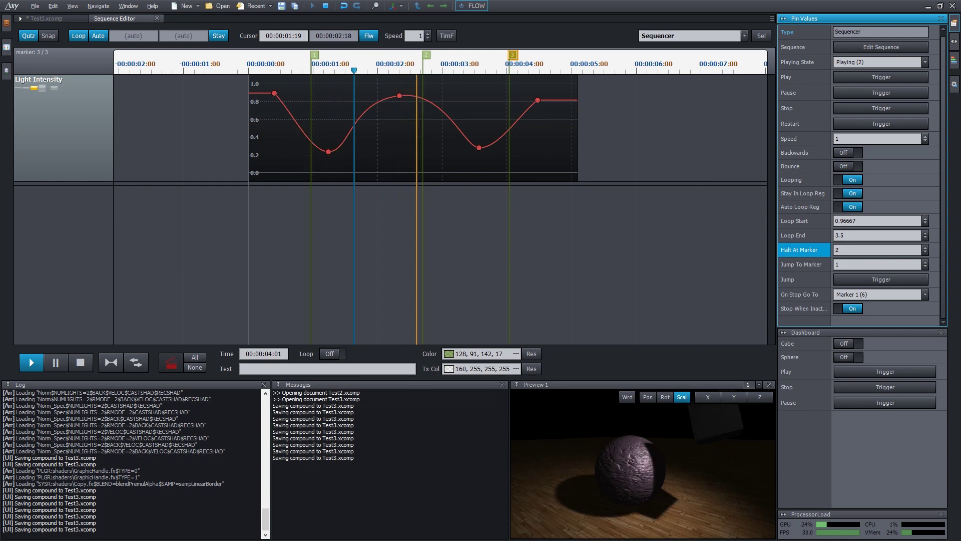
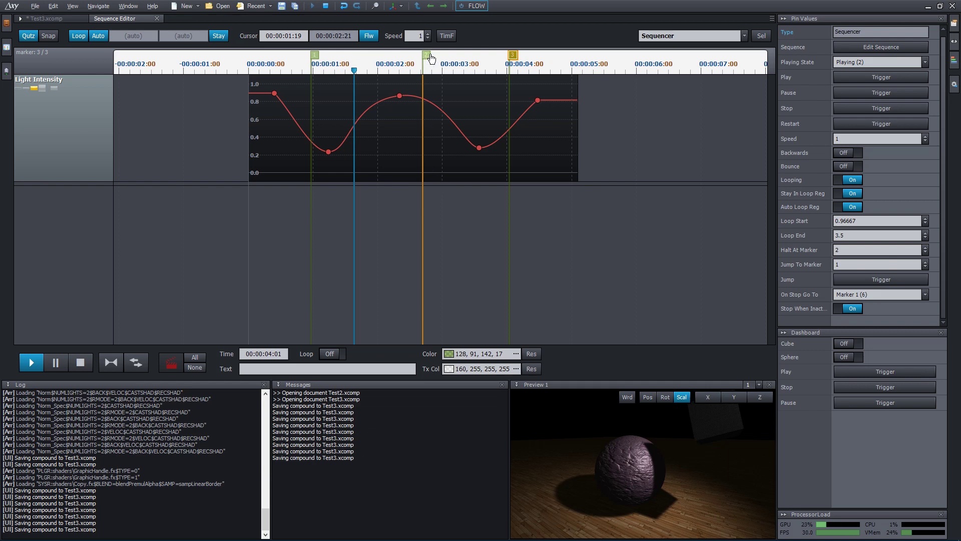
Change Halt At Marker to 3 so playback continues to the third marker.
{"action": "left_click", "coordinate": [873, 251]}
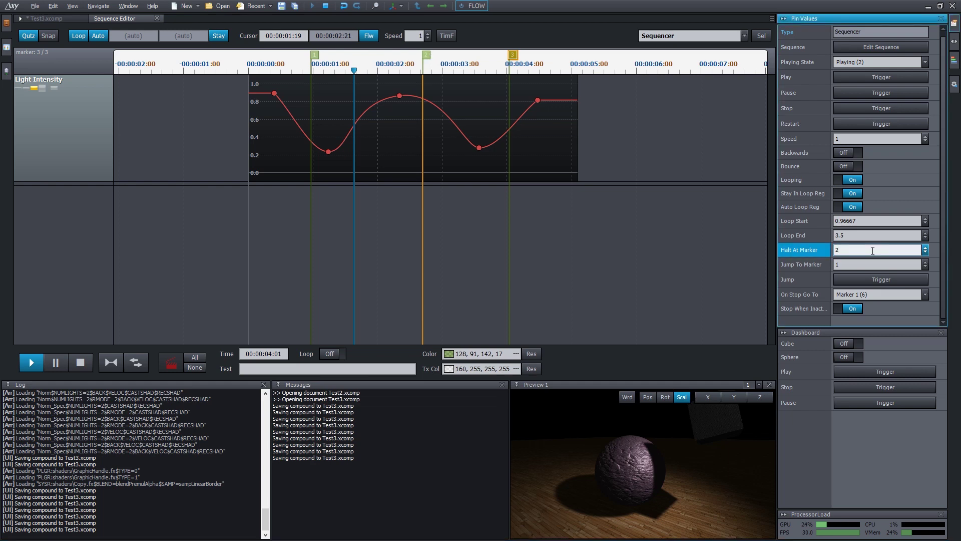
{"action": "key", "text": "BackSpace"}
{"action": "type", "text": "3"}
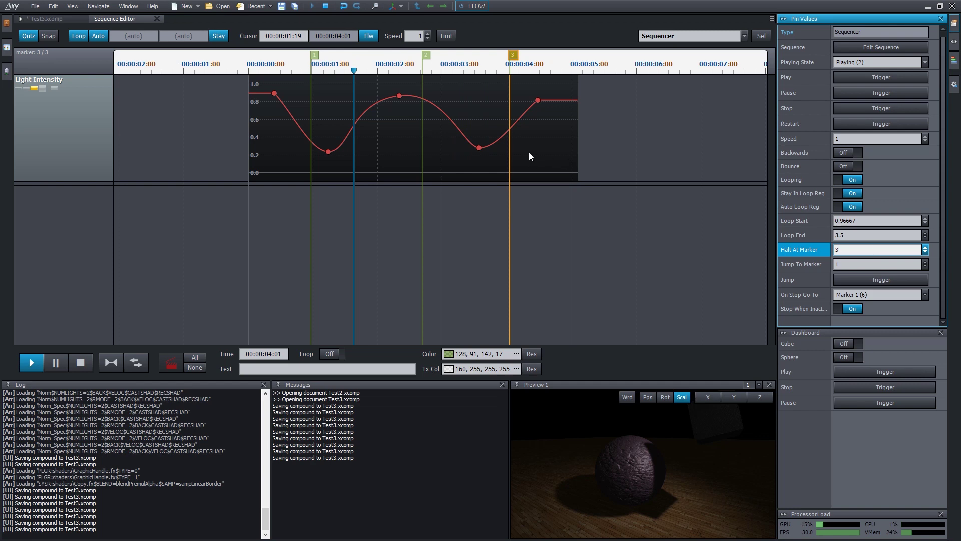
Add a fourth timeline marker at about 00:00:04:23 and set Halt At Marker to 4.
{"action": "left_click", "coordinate": [564, 55]}
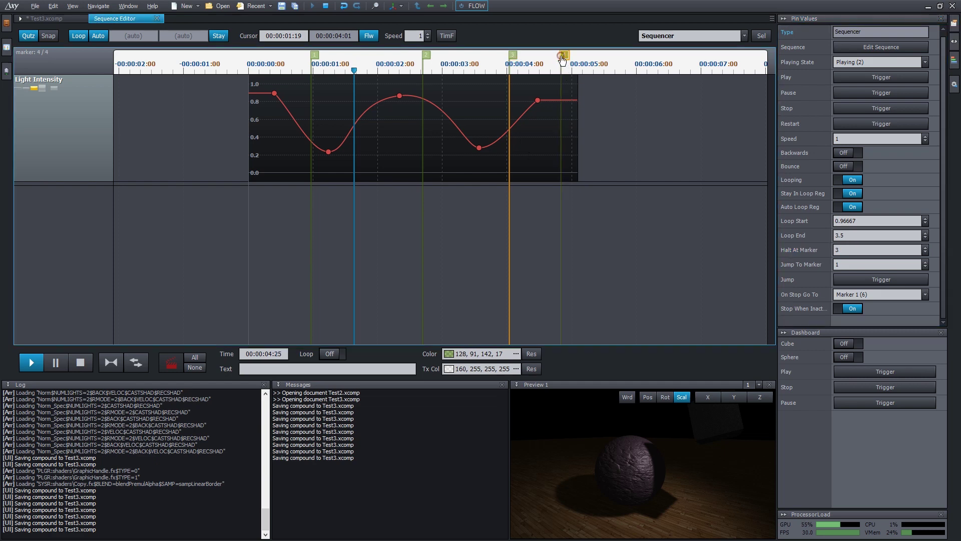
{"action": "left_click", "coordinate": [868, 249]}
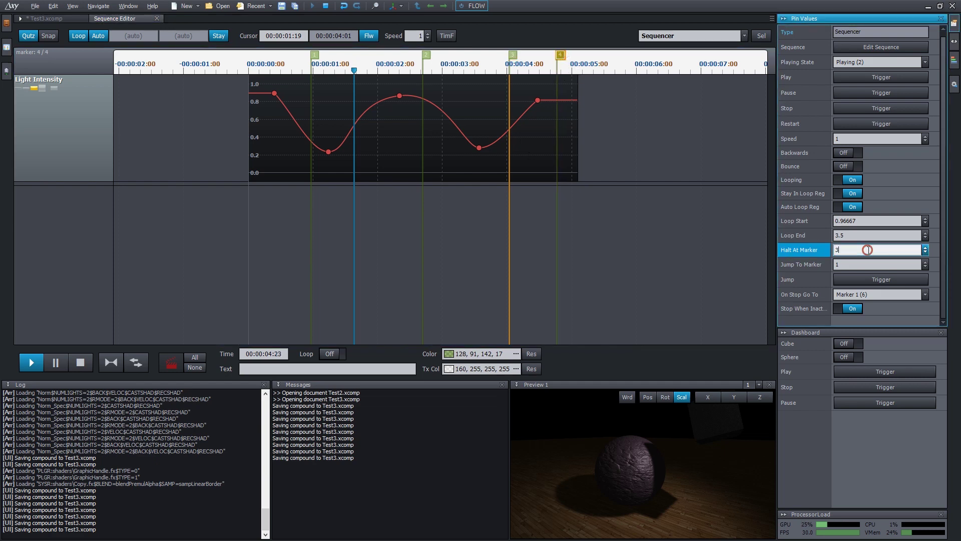
{"action": "type", "text": "4"}
{"action": "key", "text": "Return"}
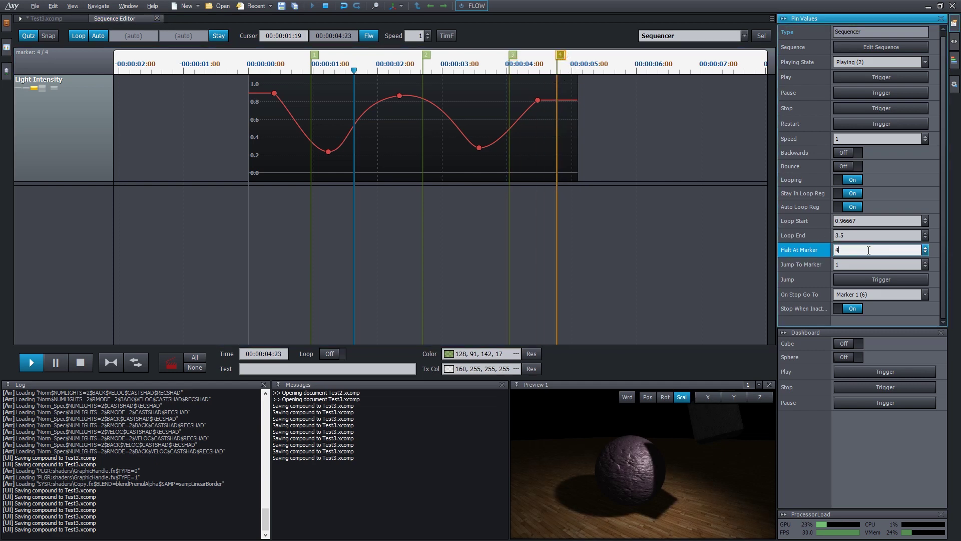
Reset Halt At Marker to 0 so the sequence plays without halting at a marker.
{"action": "double_click", "coordinate": [868, 250]}
{"action": "type", "text": "0"}
{"action": "key", "text": "Return"}
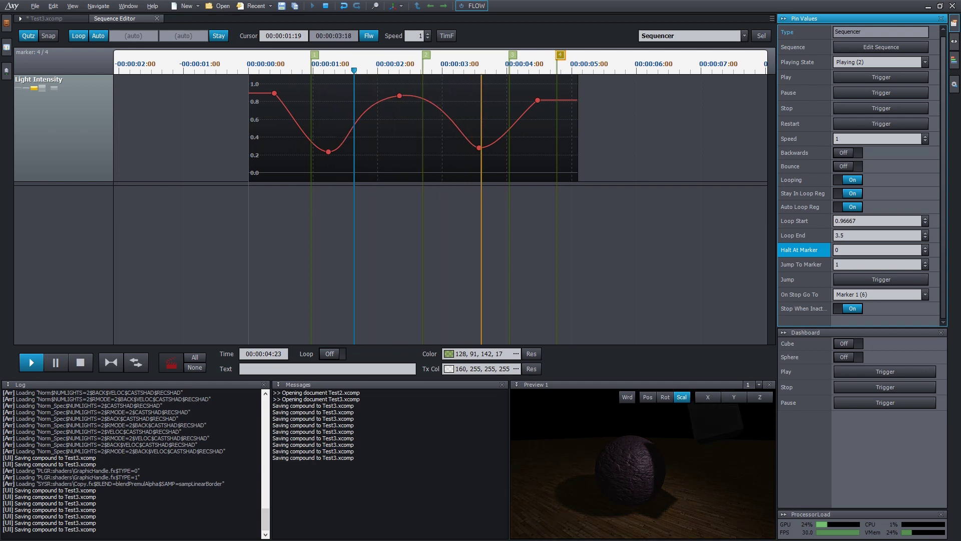
Delete all four markers from the Sequencer's timeline.
{"action": "left_click", "coordinate": [569, 249]}
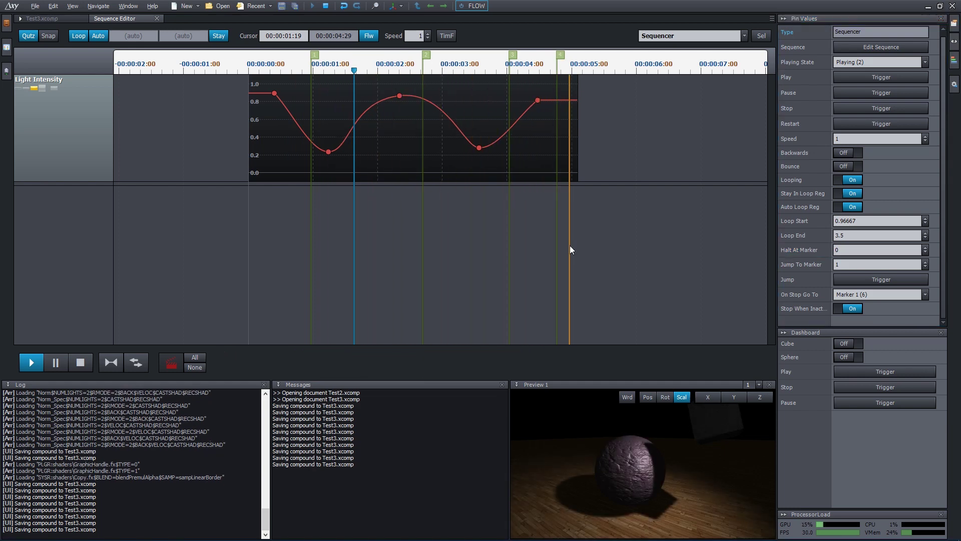
{"action": "left_click", "coordinate": [560, 55]}
{"action": "key", "text": "Delete"}
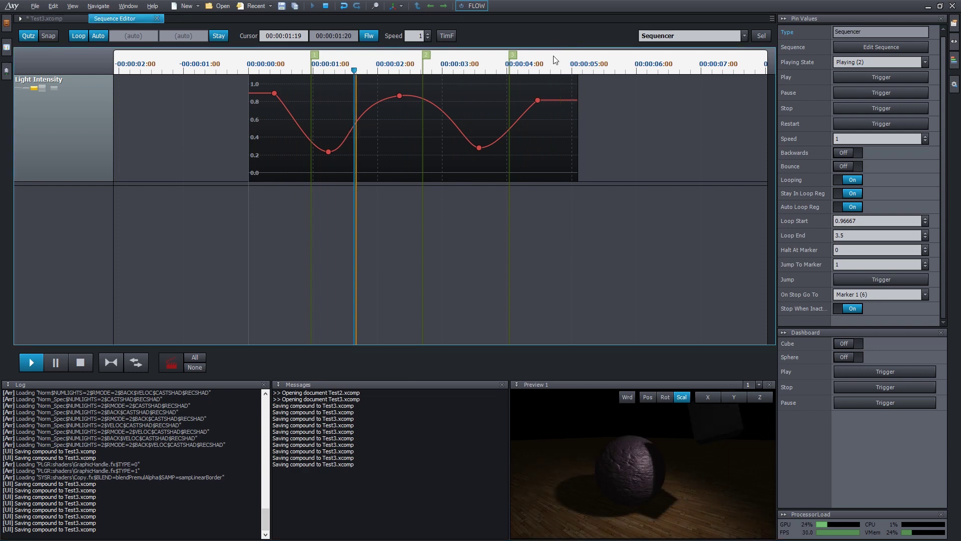
{"action": "left_click", "coordinate": [512, 54]}
{"action": "key", "text": "Delete"}
{"action": "left_click", "coordinate": [426, 54]}
{"action": "key", "text": "Delete"}
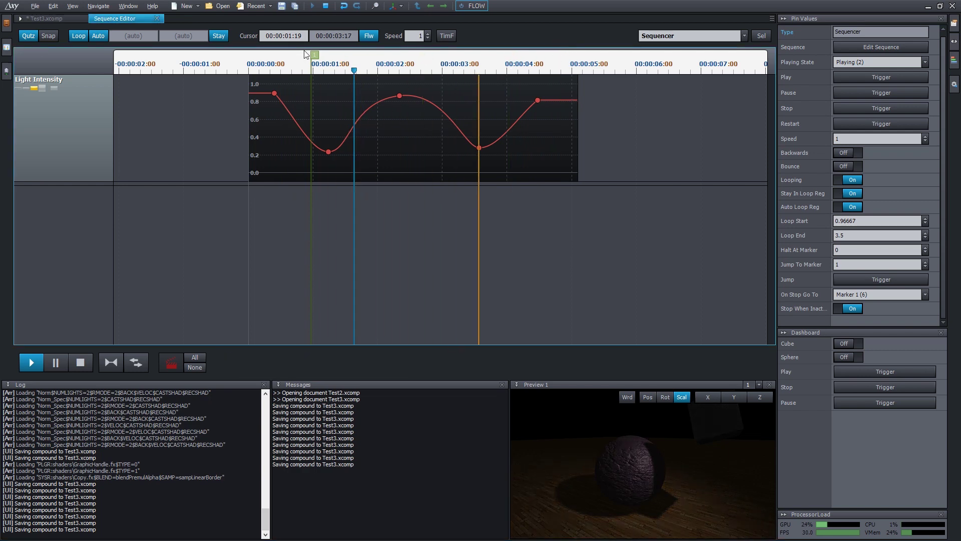
{"action": "left_click", "coordinate": [314, 55]}
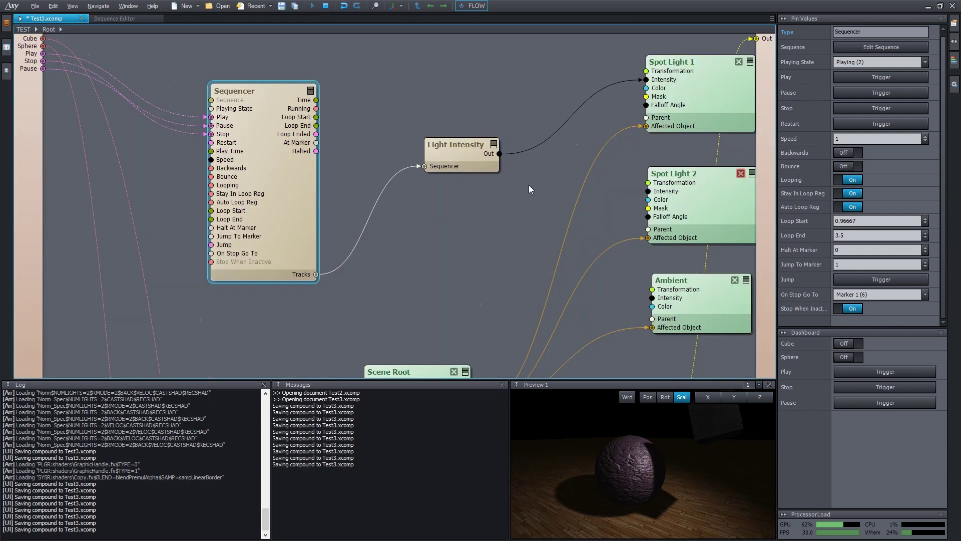
Remove the link from Light Intensity to Spot Light 1 and insert a Sequence Color module below Light Intensity.
{"action": "middle_click_drag", "start_coordinate": [529, 185], "coordinate": [527, 196]}
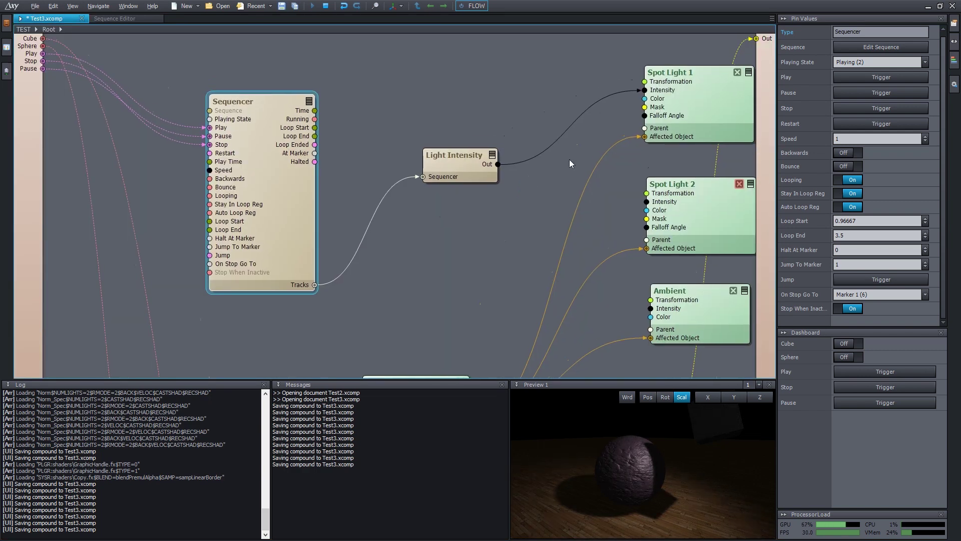
{"action": "left_click", "coordinate": [614, 95], "text": "ctrl"}
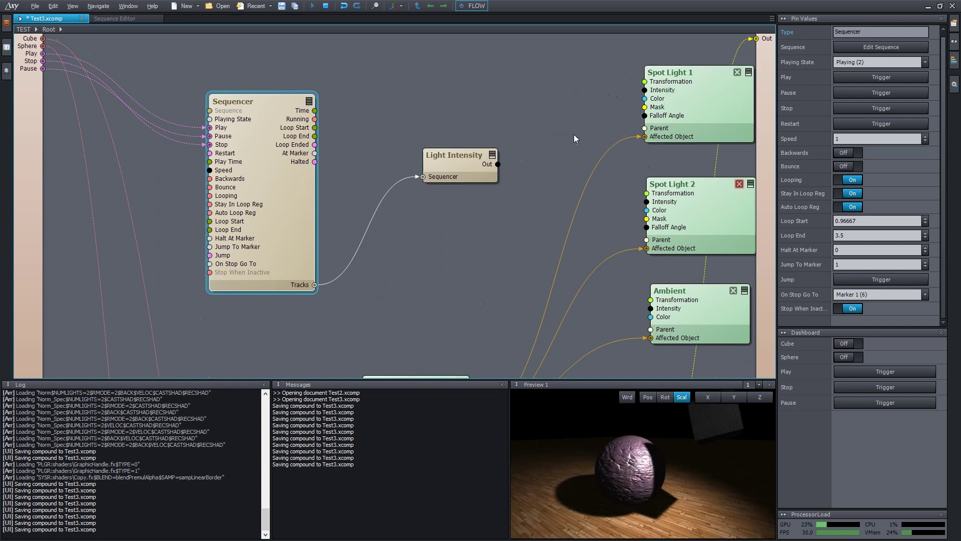
{"action": "double_click", "coordinate": [365, 142]}
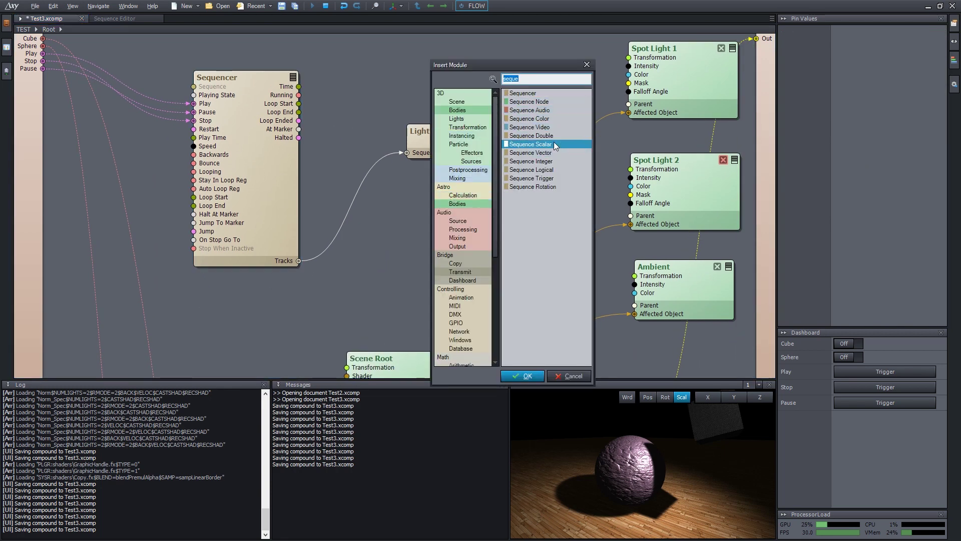
{"action": "double_click", "coordinate": [537, 119]}
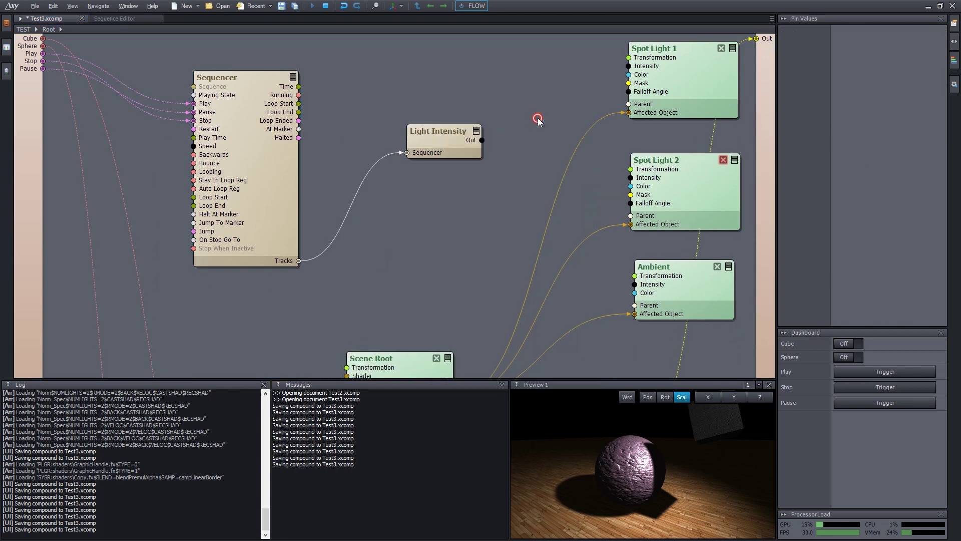
{"action": "left_click", "coordinate": [457, 215]}
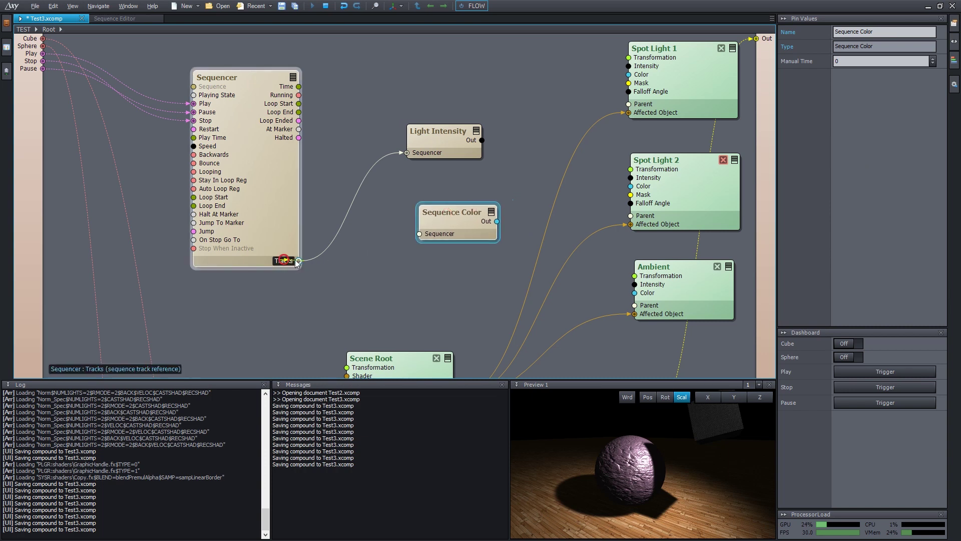
Connect the Sequencer's Tracks output to the Sequence Color module and rename the module to Light Color.
{"action": "left_click_drag", "start_coordinate": [297, 261], "coordinate": [419, 233]}
{"action": "left_click_drag", "start_coordinate": [476, 205], "coordinate": [459, 213]}
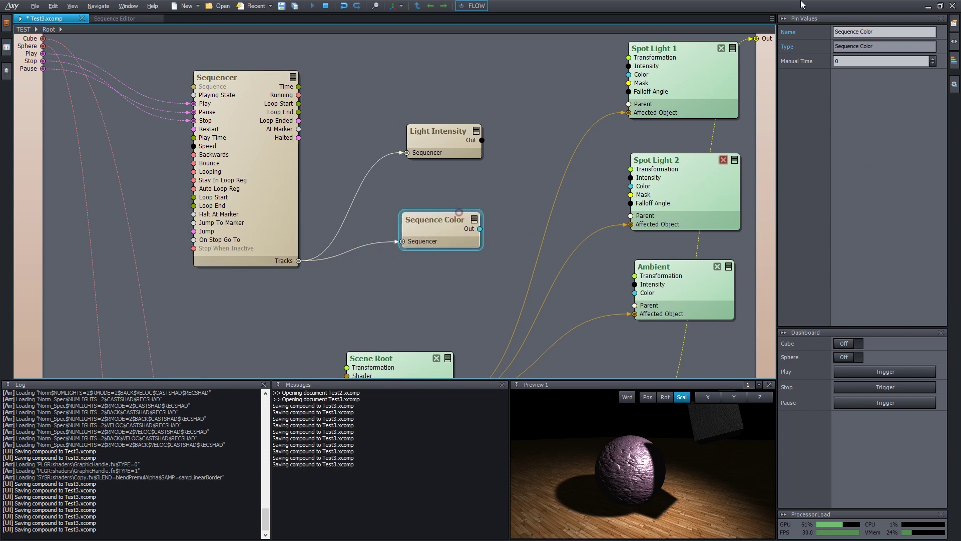
{"action": "double_click", "coordinate": [846, 32]}
{"action": "type", "text": "L"}
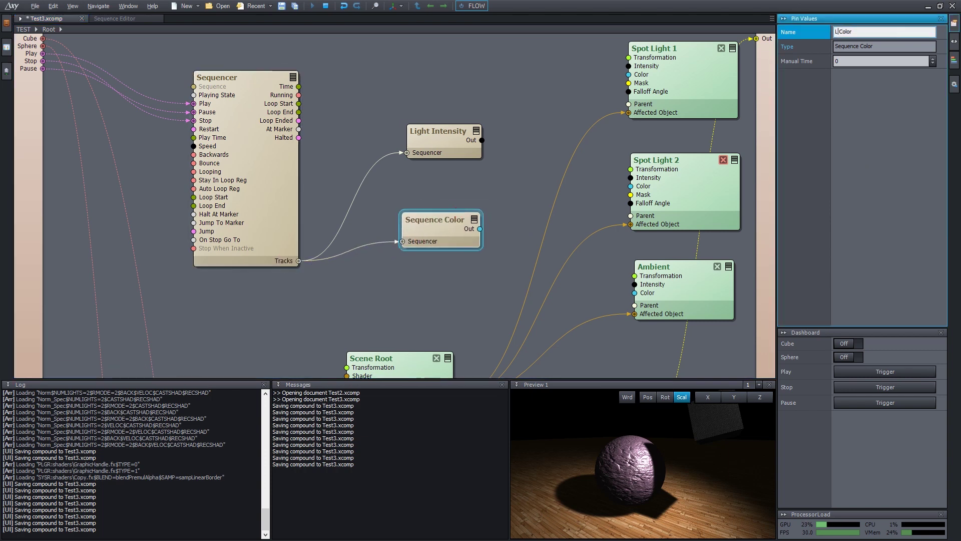
{"action": "type", "text": "ight"}
{"action": "key", "text": "Return"}
Connect Light Color's output to Spot Light 1's Color input and inspect the output's current colour value.
{"action": "left_click", "coordinate": [507, 245]}
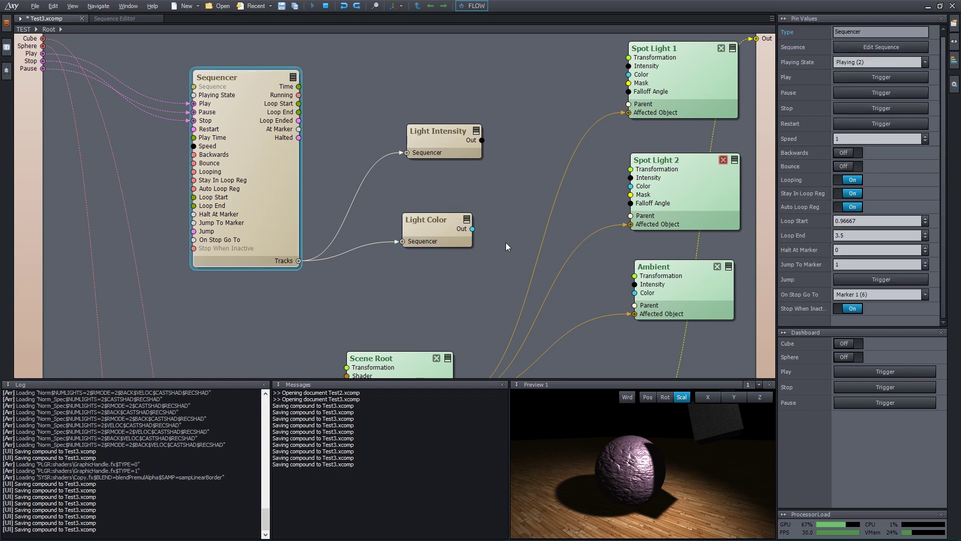
{"action": "left_click_drag", "start_coordinate": [472, 229], "coordinate": [628, 75]}
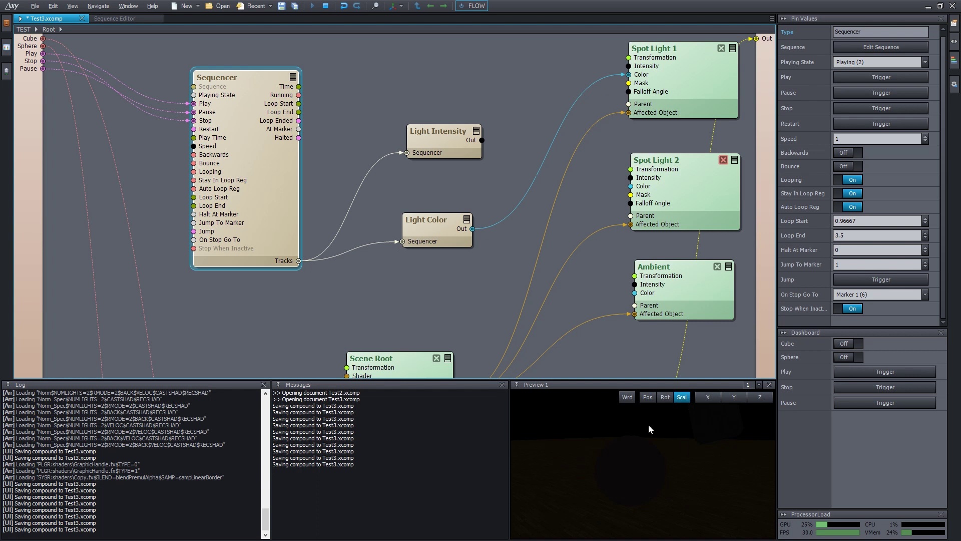
{"action": "mouse_move", "coordinate": [485, 226]}
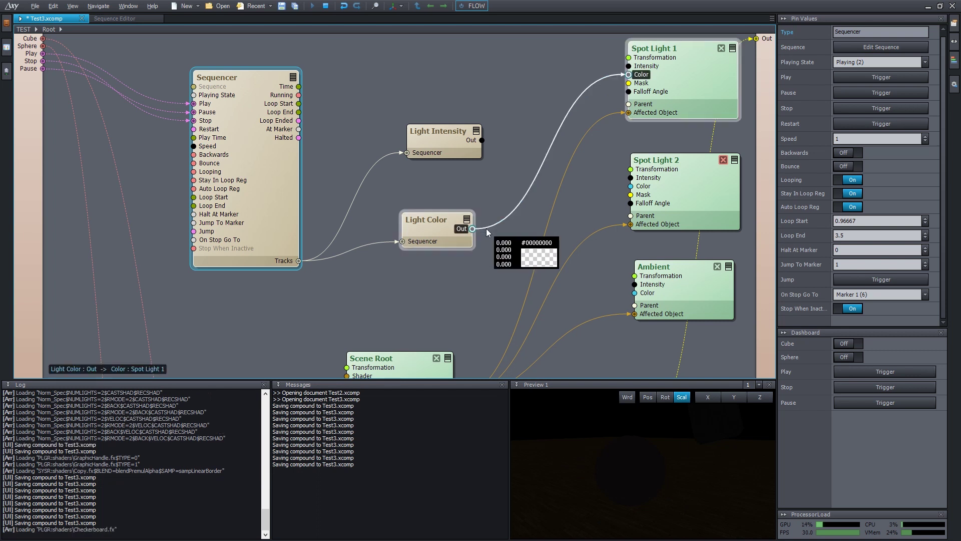
In the Sequence Editor, return the playback cursor to 00:00:00:00 and increase the height of the Light Color track.
{"action": "left_click", "coordinate": [115, 18]}
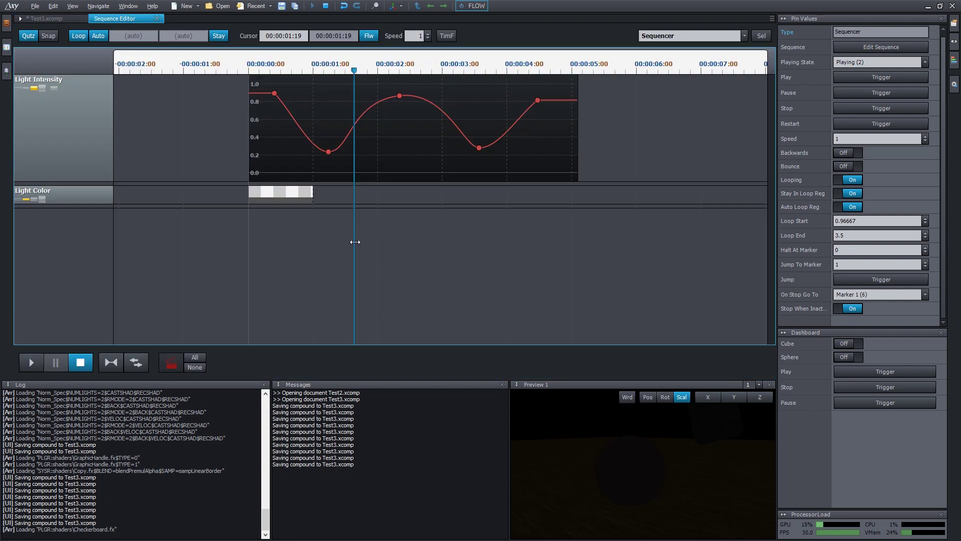
{"action": "left_click_drag", "start_coordinate": [354, 242], "coordinate": [248, 242]}
{"action": "left_click", "coordinate": [80, 203]}
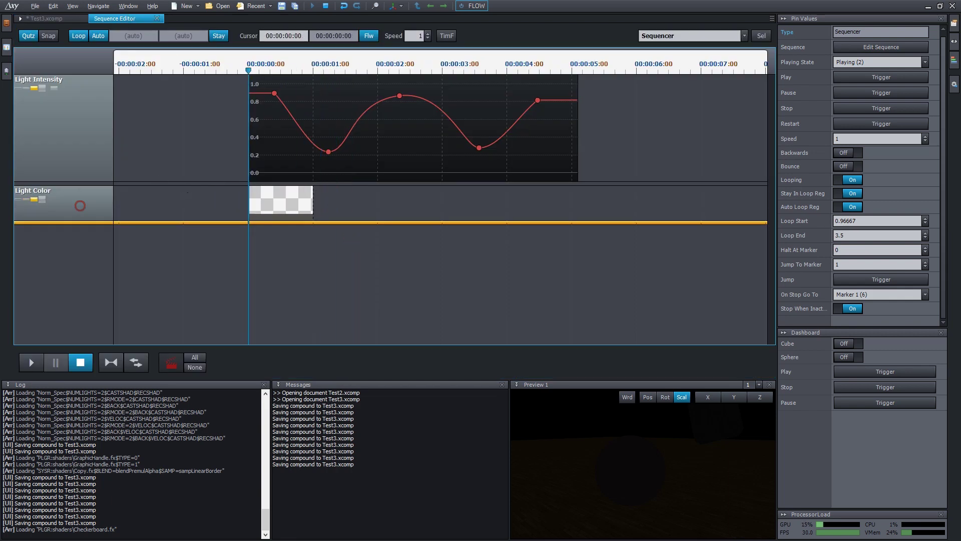
{"action": "left_click_drag", "start_coordinate": [80, 205], "coordinate": [206, 241]}
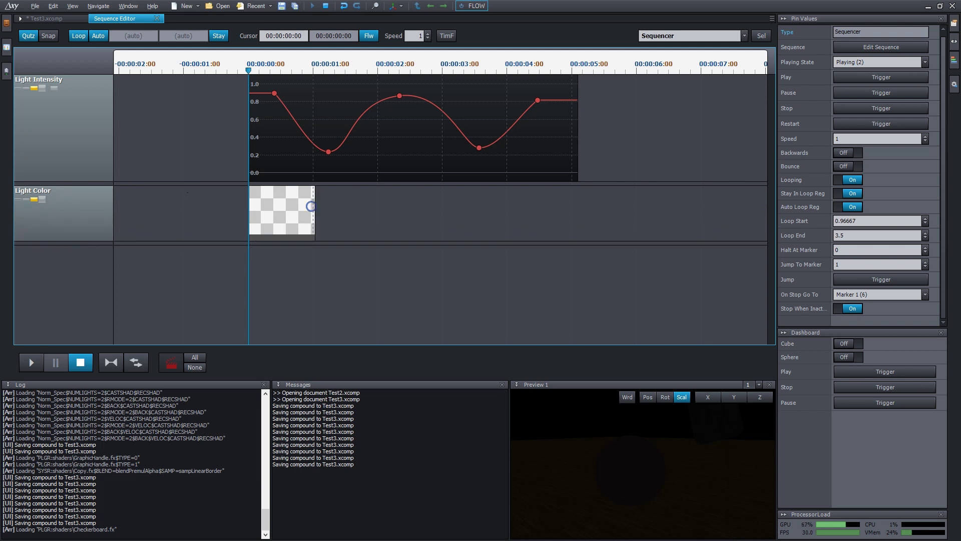
Stretch the Light Color block to the end of the Light Intensity block and place a white colour key near its start.
{"action": "left_click_drag", "start_coordinate": [311, 206], "coordinate": [578, 204]}
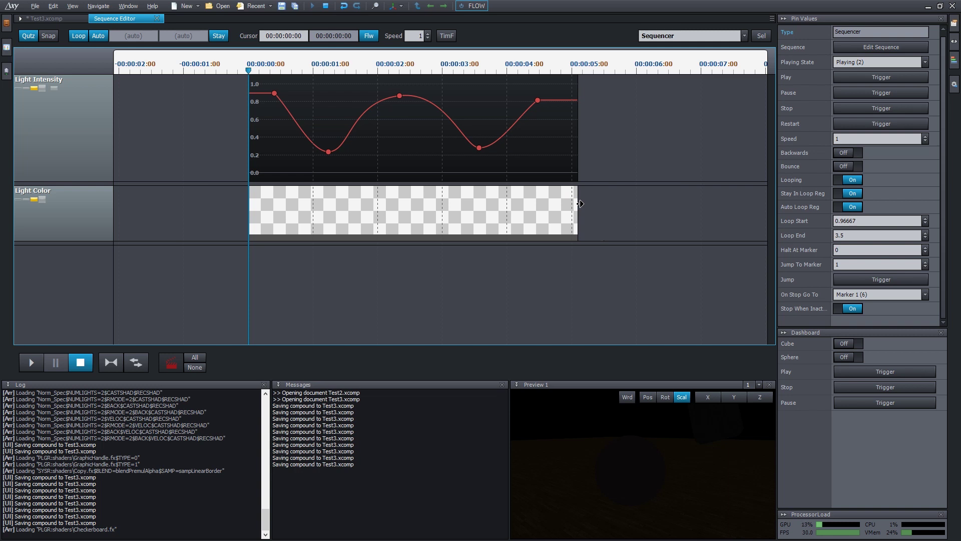
{"action": "left_click", "coordinate": [258, 238]}
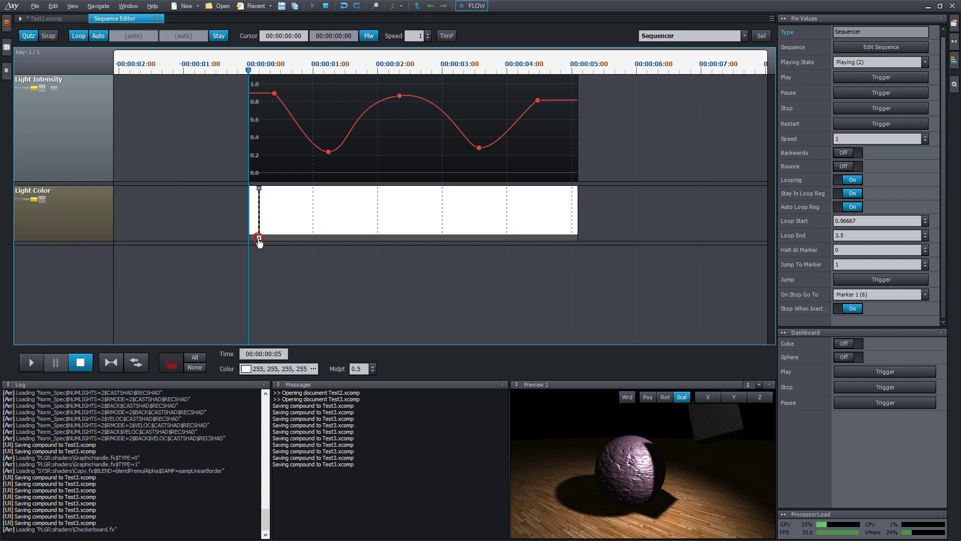
{"action": "left_click_drag", "start_coordinate": [259, 240], "coordinate": [263, 239]}
Add a second Light Color key at 00:00:01:10 and set its colour to orange FF6616.
{"action": "left_click", "coordinate": [334, 238]}
{"action": "double_click", "coordinate": [335, 237]}
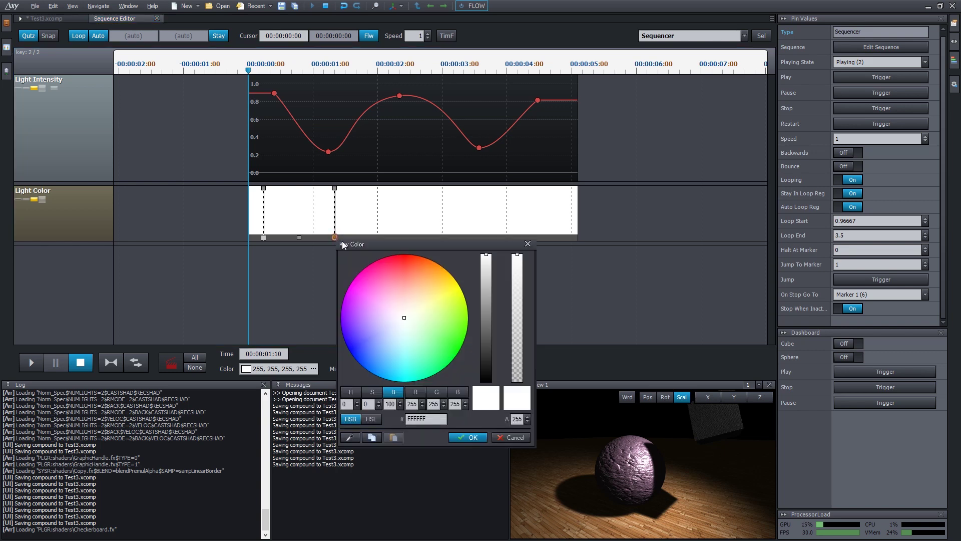
{"action": "left_click_drag", "start_coordinate": [410, 315], "coordinate": [426, 262]}
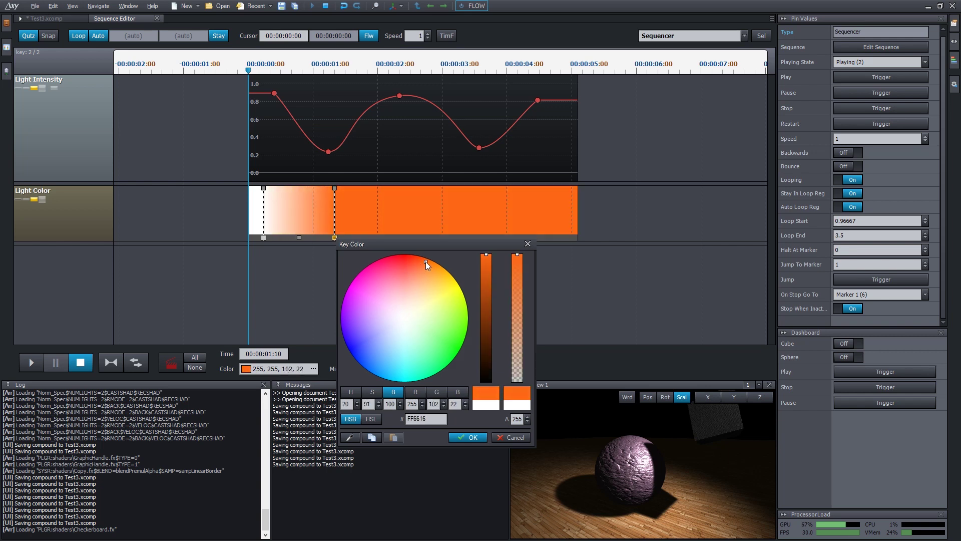
{"action": "left_click", "coordinate": [467, 437]}
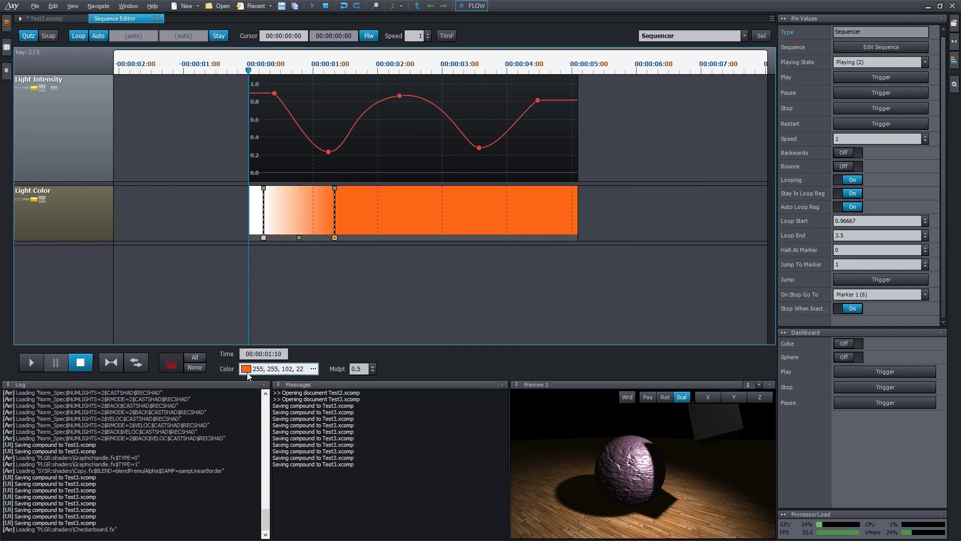
Examine the orange key's colour value and colour picker without changing the colour.
{"action": "left_click", "coordinate": [313, 369]}
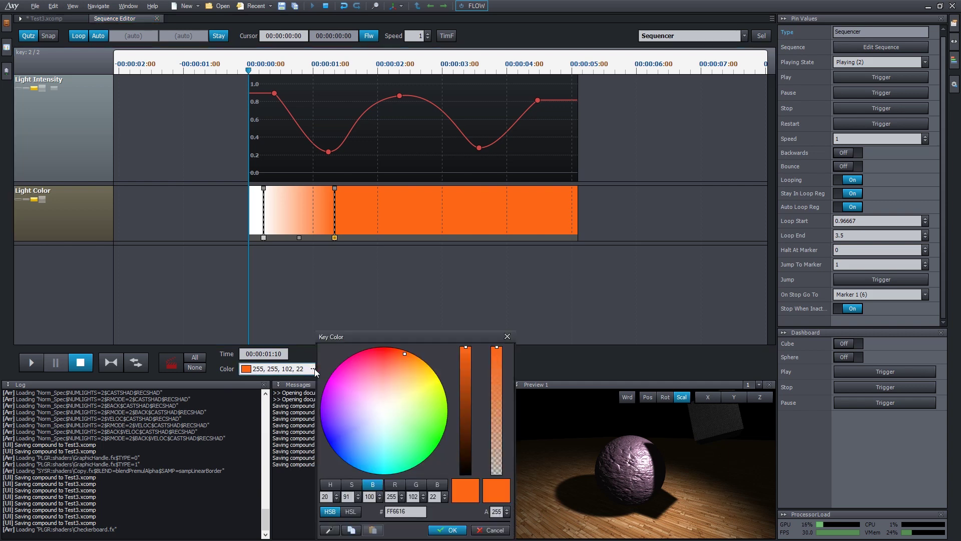
{"action": "left_click", "coordinate": [246, 371]}
{"action": "left_click", "coordinate": [246, 370]}
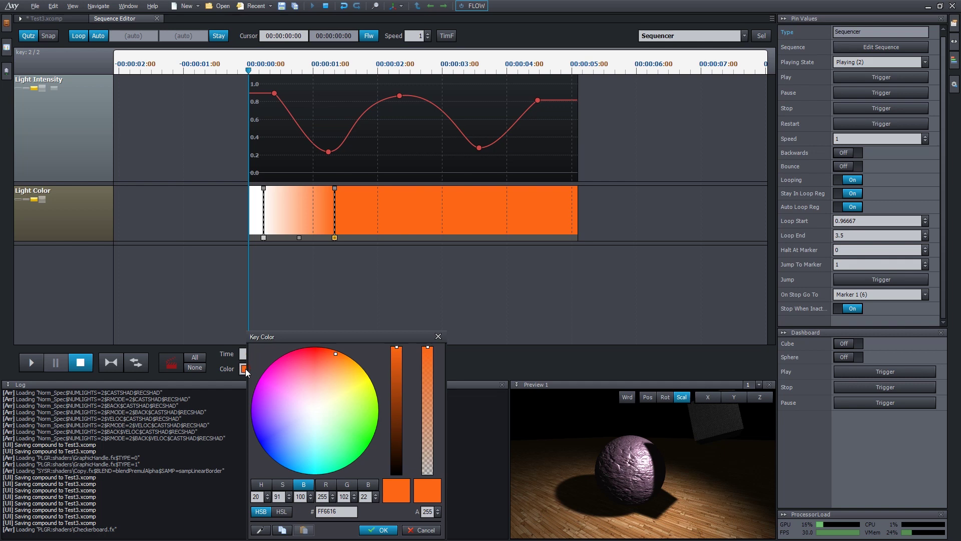
{"action": "left_click", "coordinate": [285, 368]}
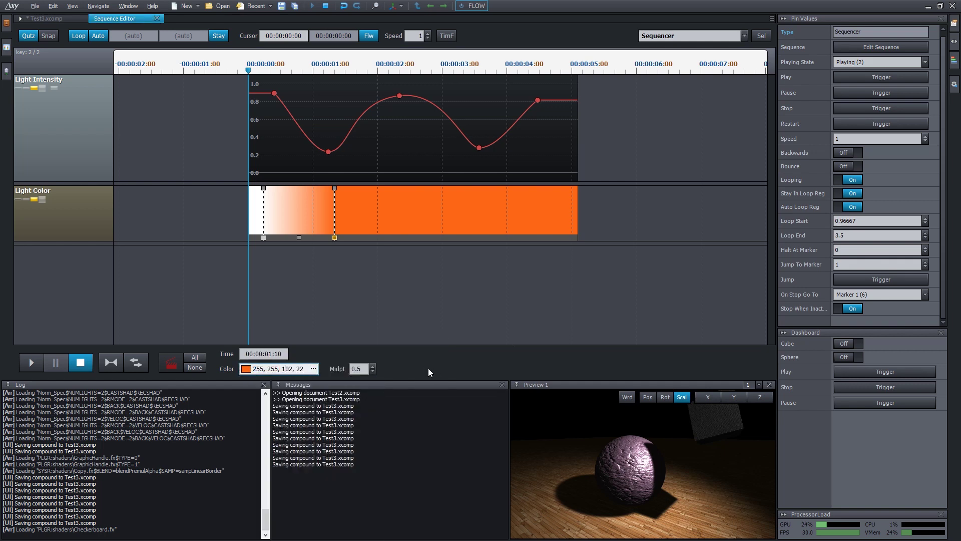
{"action": "key", "text": "Return"}
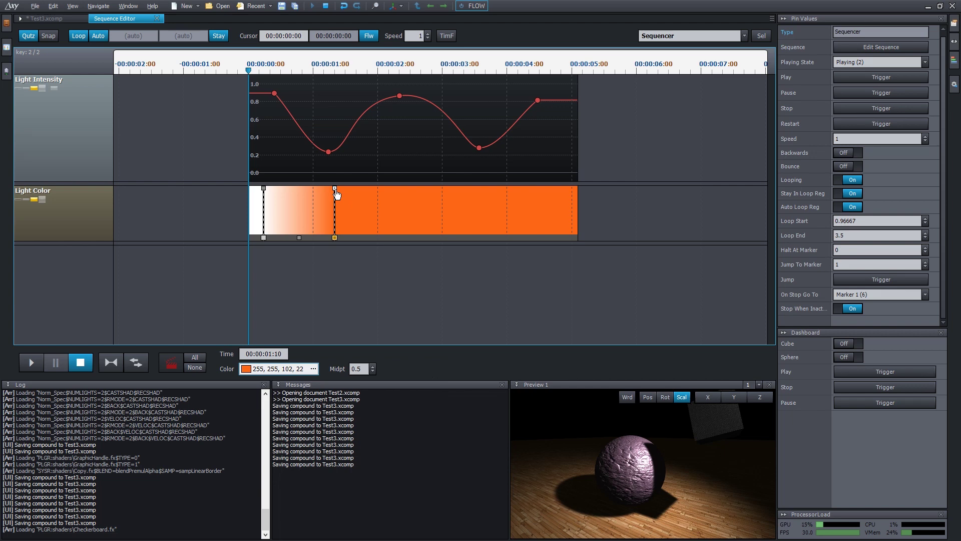
{"action": "mouse_move", "coordinate": [335, 190]}
{"action": "left_mouse_down"}
{"action": "mouse_move", "coordinate": [338, 226]}
{"action": "mouse_move", "coordinate": [335, 172]}
{"action": "mouse_move", "coordinate": [335, 236]}
{"action": "mouse_move", "coordinate": [334, 179]}
{"action": "mouse_move", "coordinate": [337, 208]}
{"action": "mouse_move", "coordinate": [337, 191]}
{"action": "left_mouse_up"}
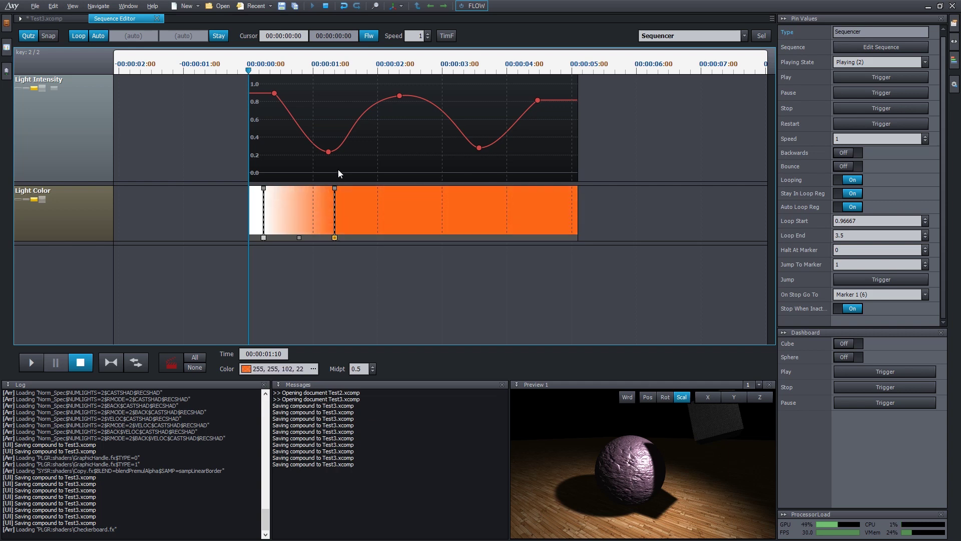
Add a Light Color key at 00:00:02:25 and set its colour to green, RGB 51, 186, 66.
{"action": "double_click", "coordinate": [432, 237]}
{"action": "double_click", "coordinate": [431, 238]}
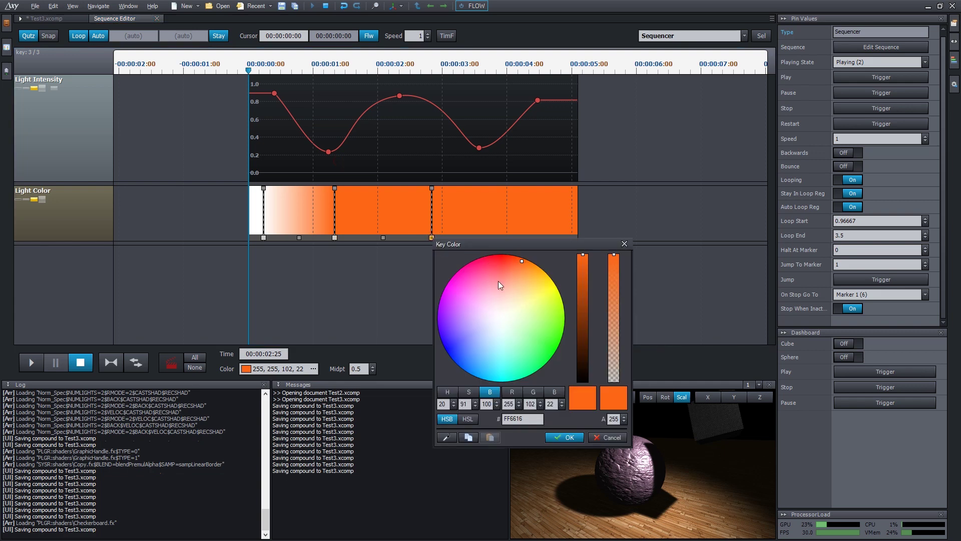
{"action": "left_click_drag", "start_coordinate": [548, 356], "coordinate": [542, 350]}
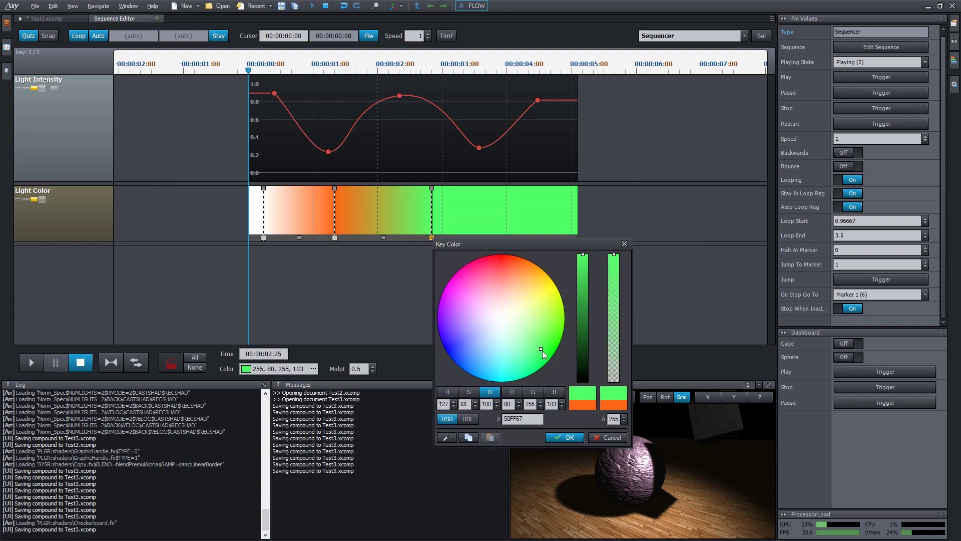
{"action": "mouse_move", "coordinate": [580, 286]}
{"action": "left_mouse_down"}
{"action": "mouse_move", "coordinate": [582, 312]}
{"action": "mouse_move", "coordinate": [583, 289]}
{"action": "left_mouse_up"}
{"action": "left_click", "coordinate": [565, 437]}
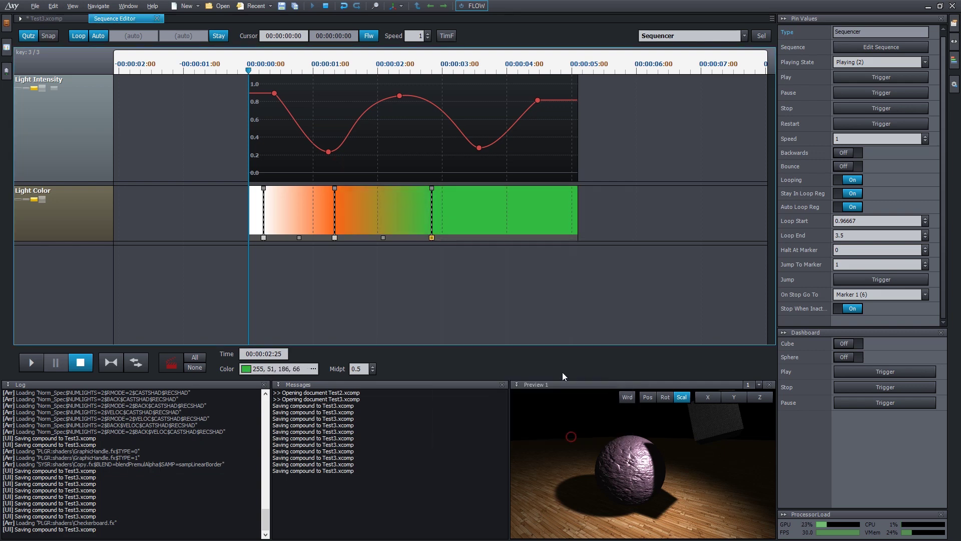
Add a Light Color key at 00:00:04:03 and set its colour to red, RGB 255, 0, 20.
{"action": "double_click", "coordinate": [513, 237]}
{"action": "double_click", "coordinate": [513, 236]}
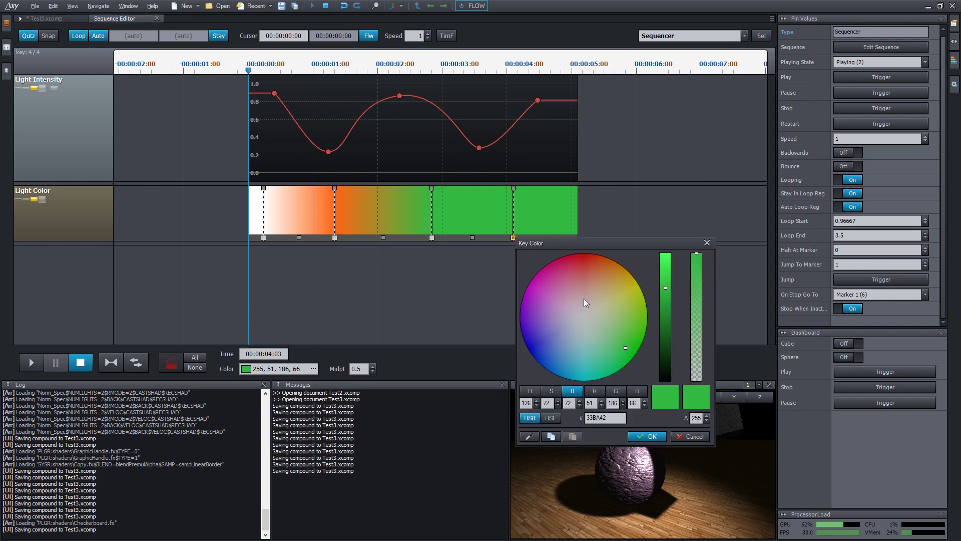
{"action": "left_click_drag", "start_coordinate": [584, 299], "coordinate": [606, 255]}
{"action": "left_click_drag", "start_coordinate": [666, 287], "coordinate": [668, 254]}
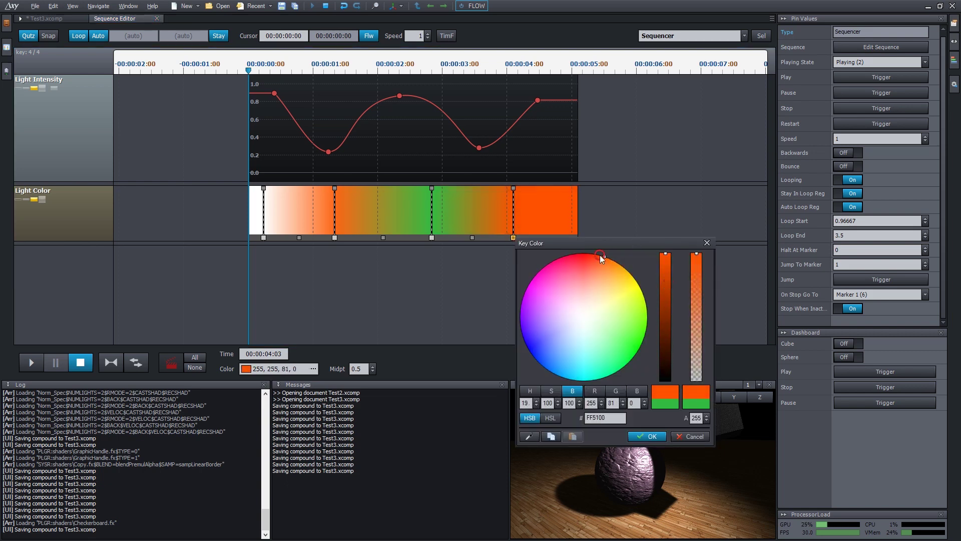
{"action": "left_click_drag", "start_coordinate": [599, 254], "coordinate": [572, 248]}
{"action": "left_click", "coordinate": [647, 436]}
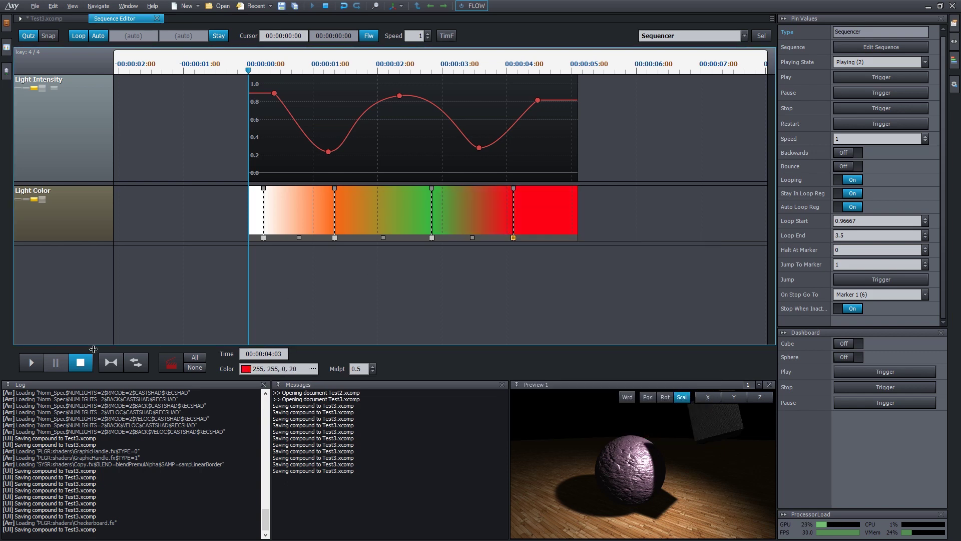
Play the sequence, recolour the green key to RGB 33, 244, 19 and shift the green-to-red midpoint closer to the green key.
{"action": "left_click", "coordinate": [31, 362]}
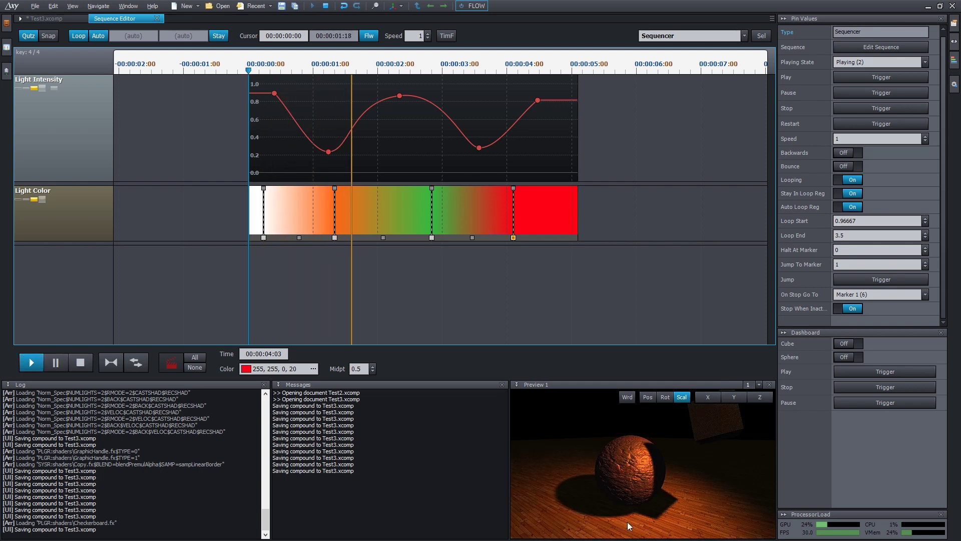
{"action": "left_click", "coordinate": [432, 237]}
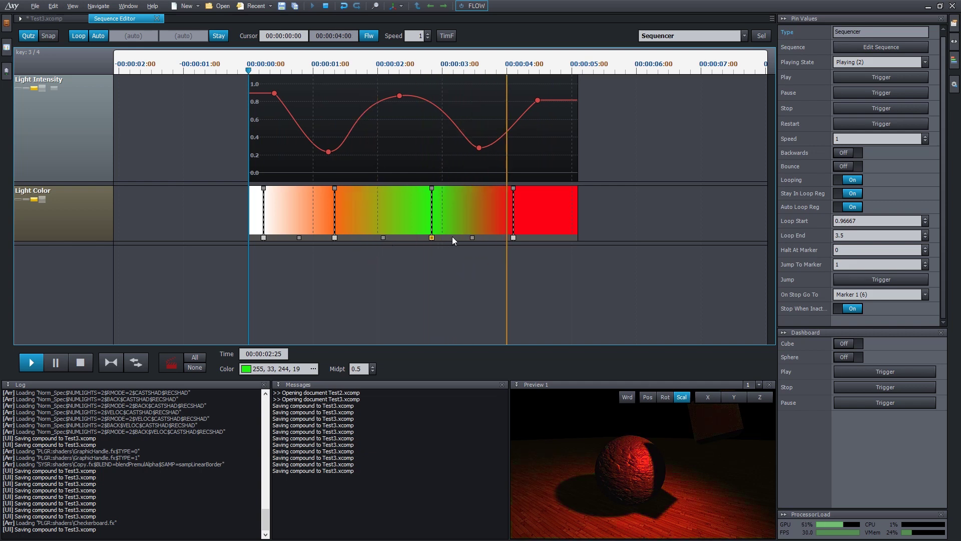
{"action": "mouse_move", "coordinate": [472, 238]}
{"action": "left_mouse_down"}
{"action": "mouse_move", "coordinate": [445, 239]}
{"action": "mouse_move", "coordinate": [463, 238]}
{"action": "left_mouse_up"}
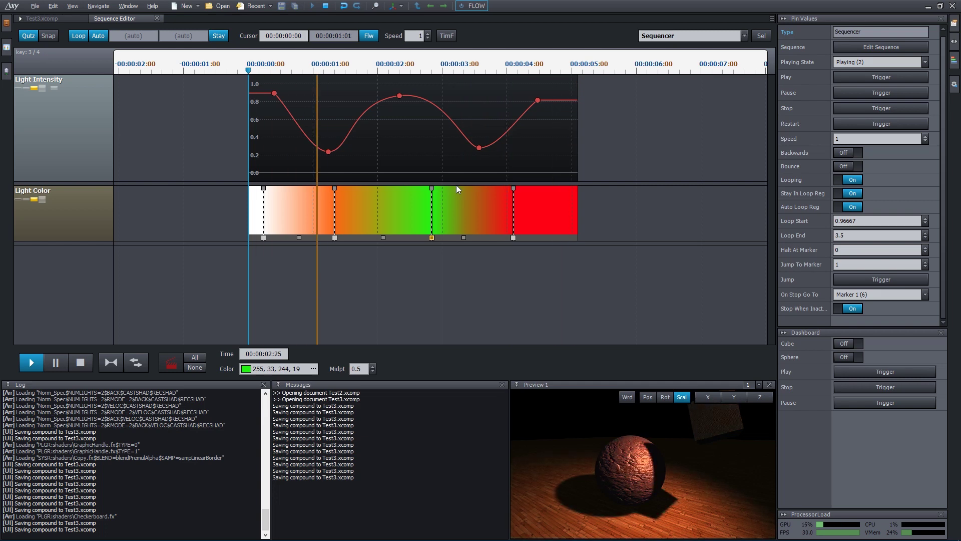
In the Test3.xcomp graph, connect the Light Intensity output to the Intensity input of Spot Light 1.
{"action": "left_click", "coordinate": [65, 19]}
{"action": "left_click", "coordinate": [452, 134]}
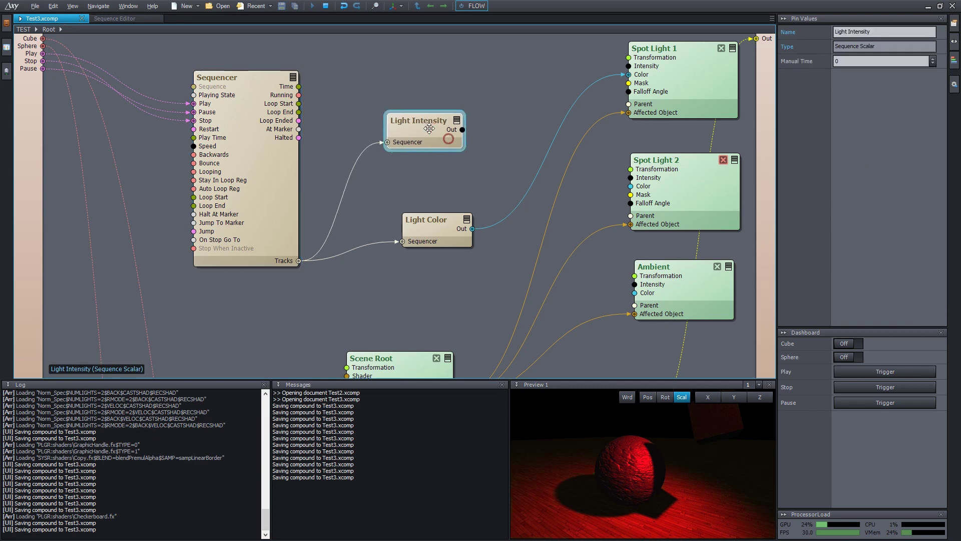
{"action": "left_click_drag", "start_coordinate": [452, 134], "coordinate": [628, 65]}
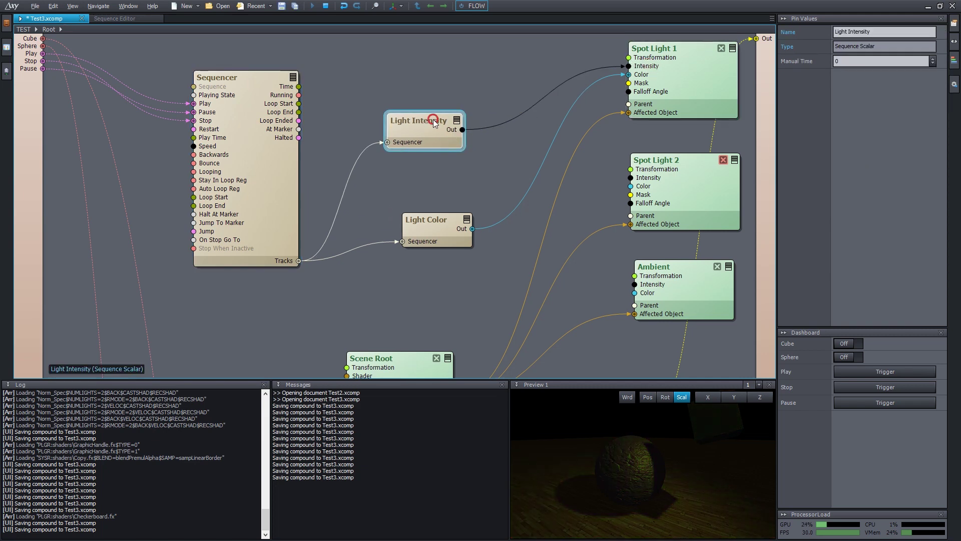
{"action": "left_click_drag", "start_coordinate": [434, 124], "coordinate": [444, 125]}
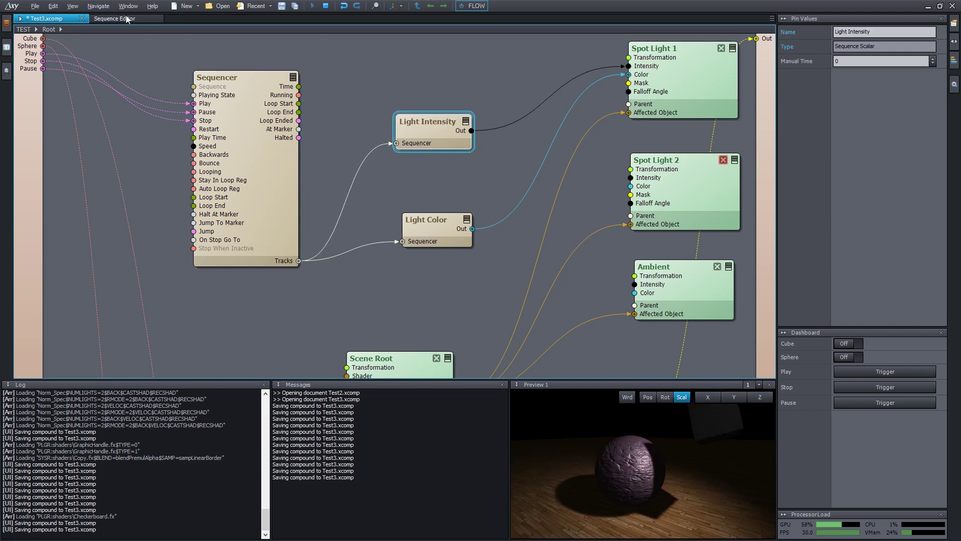
In the Sequence Editor, move the Light Intensity part along its track to start at 00:00:05:03.
{"action": "left_click", "coordinate": [122, 18]}
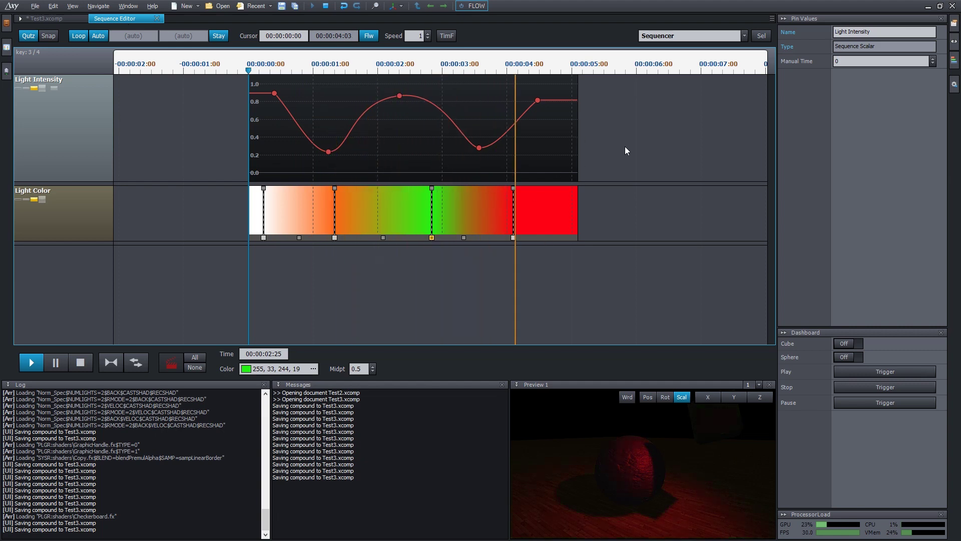
{"action": "middle_click_drag", "start_coordinate": [624, 146], "coordinate": [535, 148]}
{"action": "left_click", "coordinate": [391, 125]}
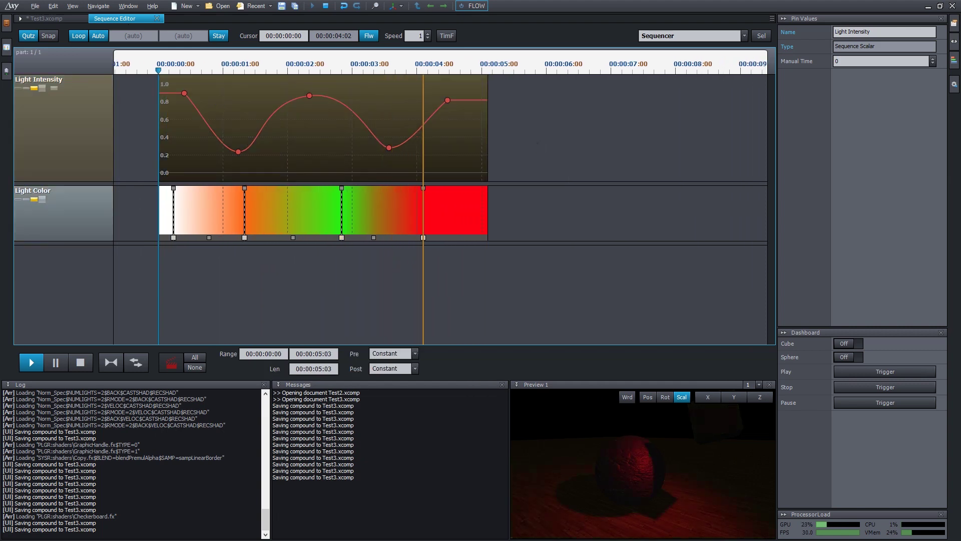
{"action": "left_click_drag", "start_coordinate": [391, 125], "coordinate": [720, 126]}
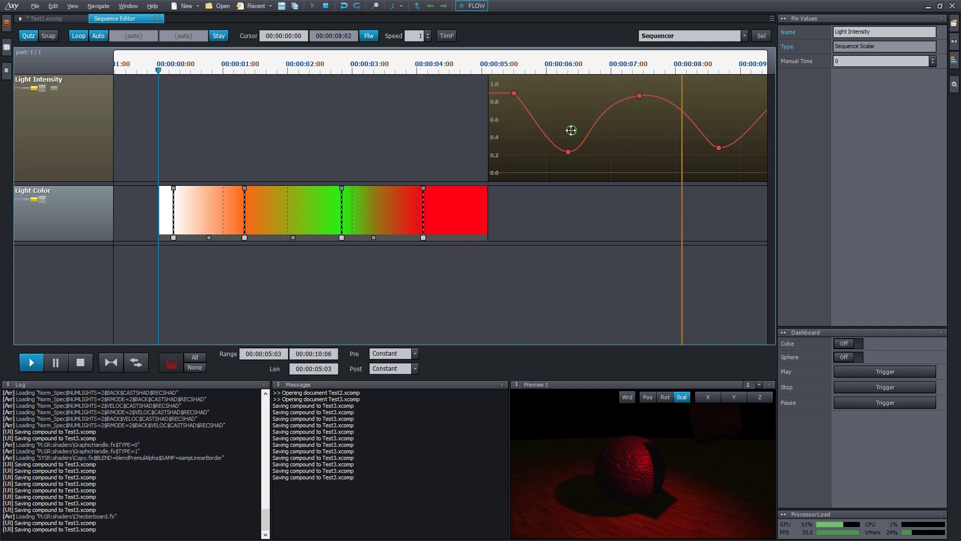
{"action": "scroll", "coordinate": [565, 133], "scroll_direction": "down", "scroll_amount": 1}
{"action": "middle_click_drag", "start_coordinate": [563, 135], "coordinate": [517, 131]}
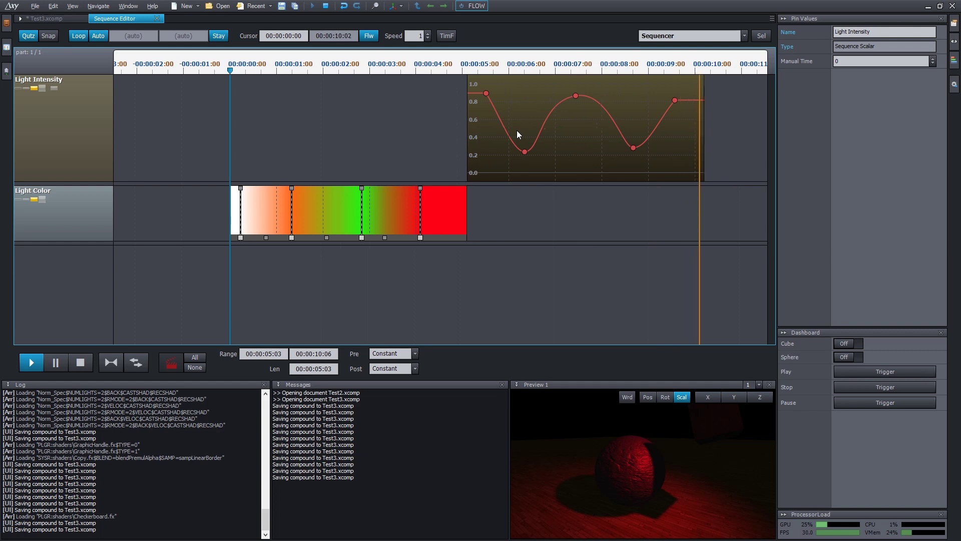
Stop playback and shift the Light Intensity part to start at 00:00:05:05.
{"action": "left_click", "coordinate": [80, 362]}
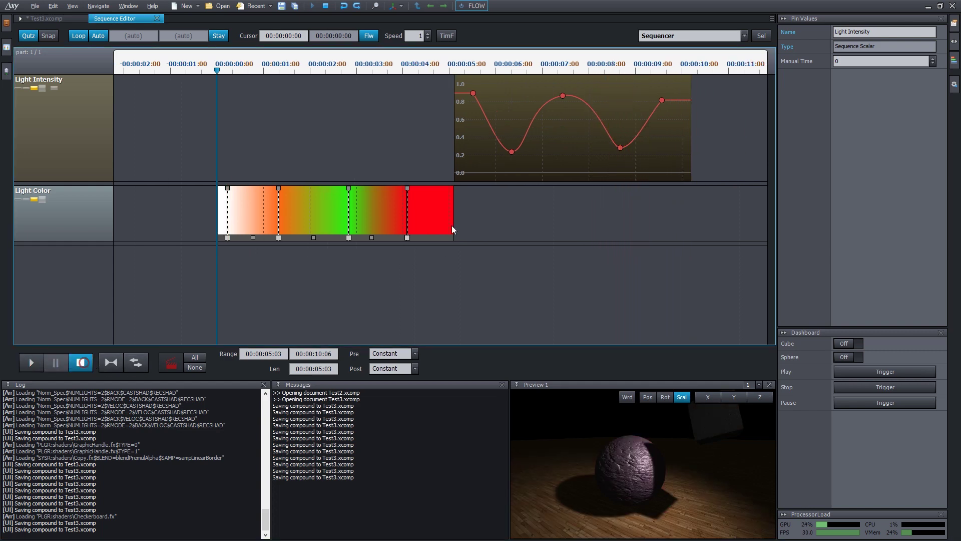
{"action": "middle_click_drag", "start_coordinate": [577, 198], "coordinate": [509, 206]}
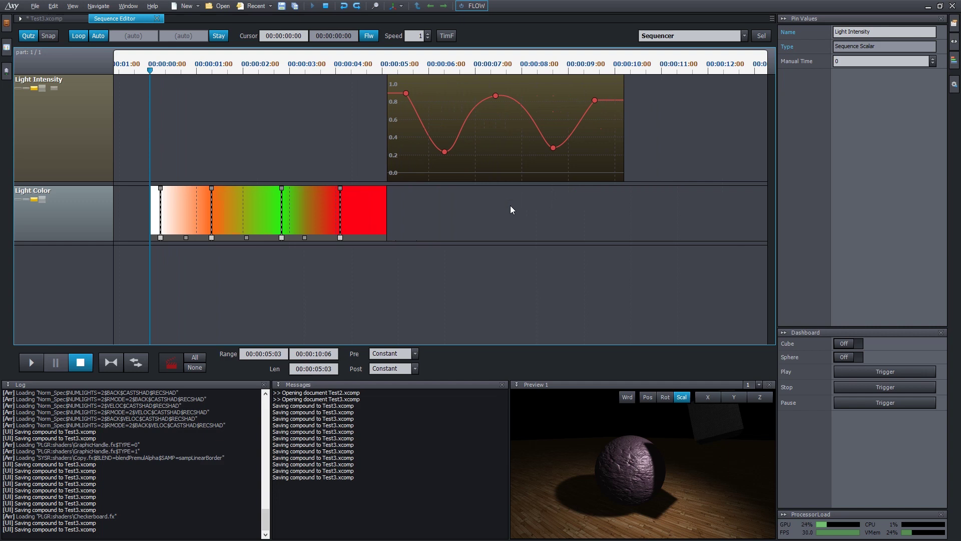
{"action": "mouse_move", "coordinate": [490, 131]}
{"action": "left_mouse_down"}
{"action": "mouse_move", "coordinate": [561, 130]}
{"action": "mouse_move", "coordinate": [493, 131]}
{"action": "left_mouse_up"}
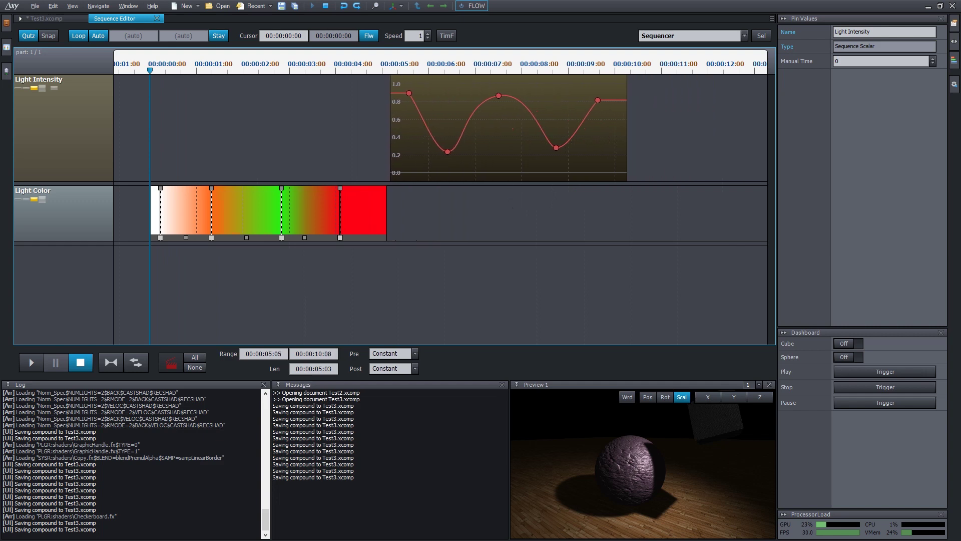
{"action": "middle_click_drag", "start_coordinate": [525, 198], "coordinate": [521, 199]}
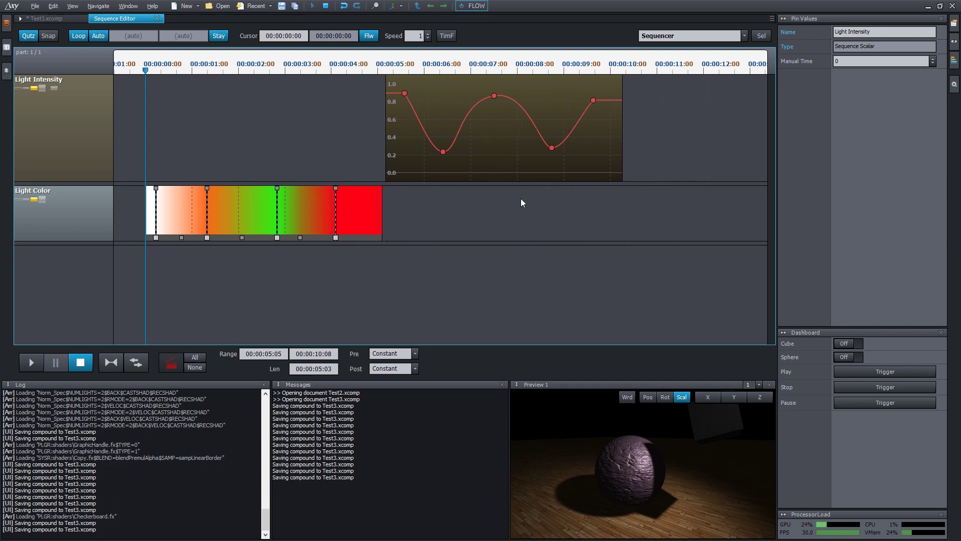
{"action": "middle_click_drag", "start_coordinate": [660, 135], "coordinate": [655, 135]}
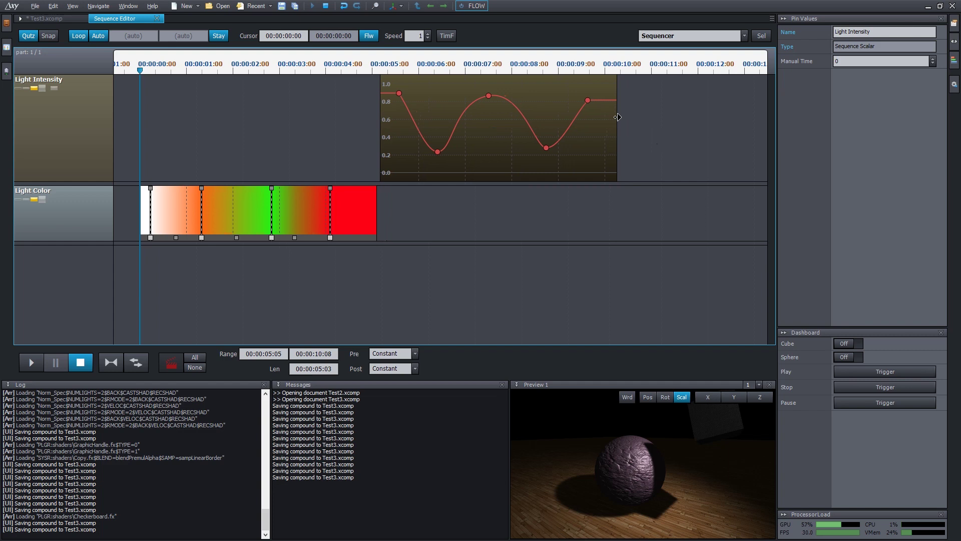
Adjust the edges of the Light Intensity part so it ends at 00:00:10:03 with a length of 00:00:04:28.
{"action": "mouse_move", "coordinate": [615, 117]}
{"action": "left_mouse_down"}
{"action": "mouse_move", "coordinate": [710, 117]}
{"action": "mouse_move", "coordinate": [611, 126]}
{"action": "left_mouse_up"}
{"action": "mouse_move", "coordinate": [607, 126]}
{"action": "left_mouse_down"}
{"action": "mouse_move", "coordinate": [766, 126]}
{"action": "mouse_move", "coordinate": [586, 126]}
{"action": "mouse_move", "coordinate": [755, 126]}
{"action": "mouse_move", "coordinate": [624, 126]}
{"action": "left_mouse_up"}
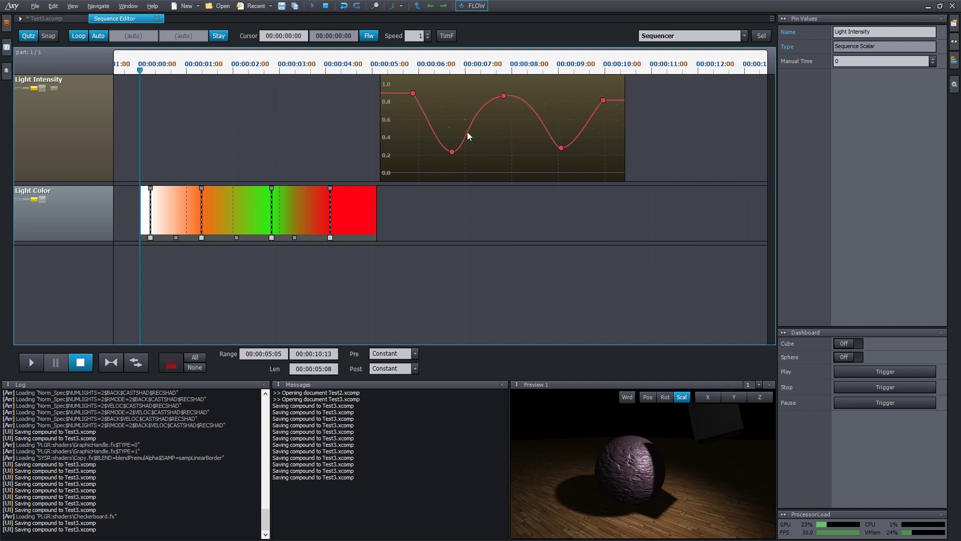
{"action": "mouse_move", "coordinate": [380, 129]}
{"action": "left_mouse_down"}
{"action": "mouse_move", "coordinate": [232, 129]}
{"action": "mouse_move", "coordinate": [394, 128]}
{"action": "mouse_move", "coordinate": [208, 128]}
{"action": "mouse_move", "coordinate": [403, 128]}
{"action": "mouse_move", "coordinate": [358, 128]}
{"action": "mouse_move", "coordinate": [381, 129]}
{"action": "left_mouse_up"}
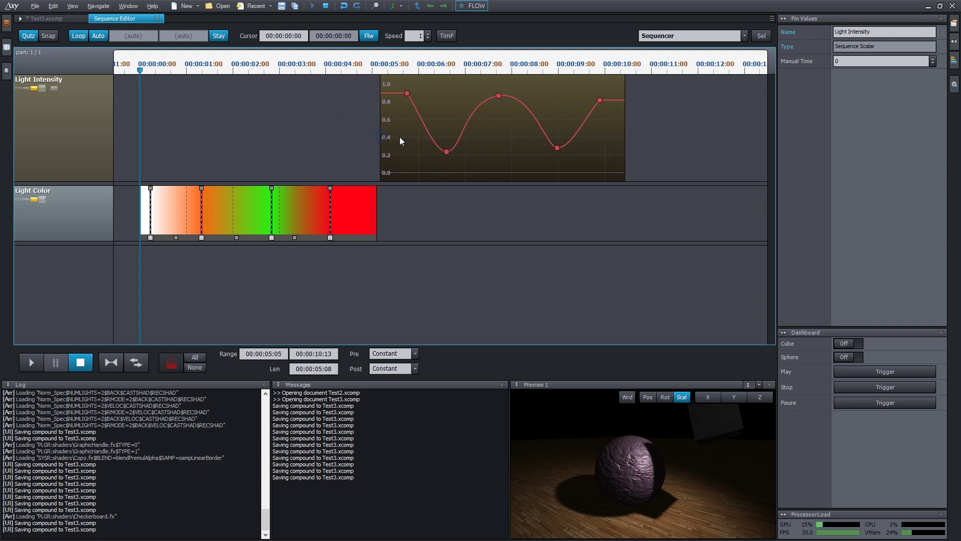
{"action": "left_click_drag", "start_coordinate": [625, 129], "coordinate": [609, 129]}
Zoom the timeline and curve view, and fit the Light Intensity curve to its track height.
{"action": "left_click_drag", "start_coordinate": [466, 272], "coordinate": [507, 272]}
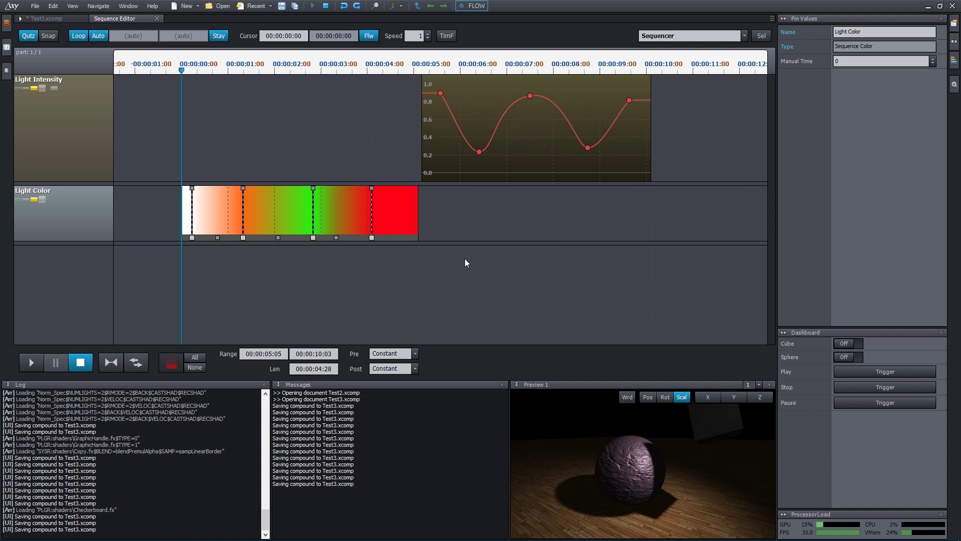
{"action": "left_click_drag", "start_coordinate": [479, 265], "coordinate": [507, 270]}
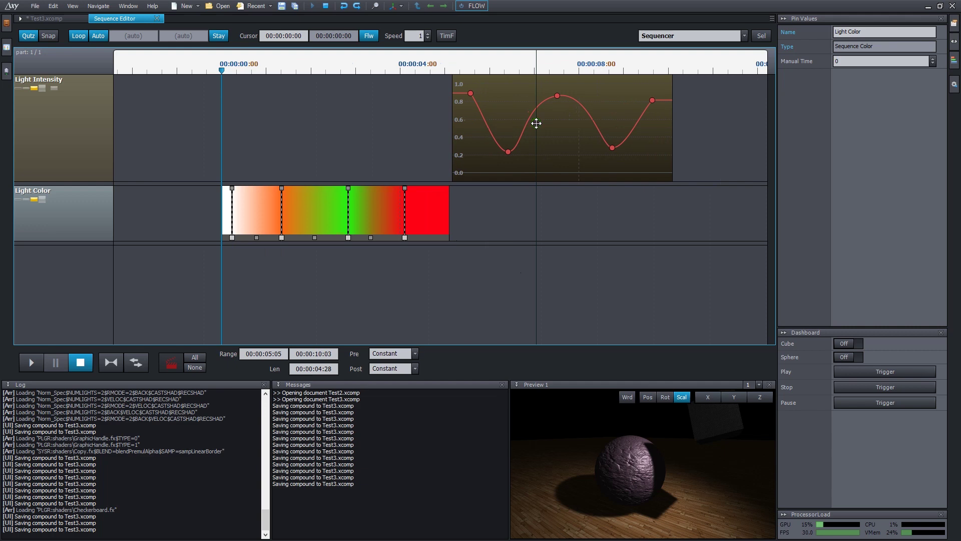
{"action": "left_click_drag", "start_coordinate": [536, 124], "coordinate": [544, 30]}
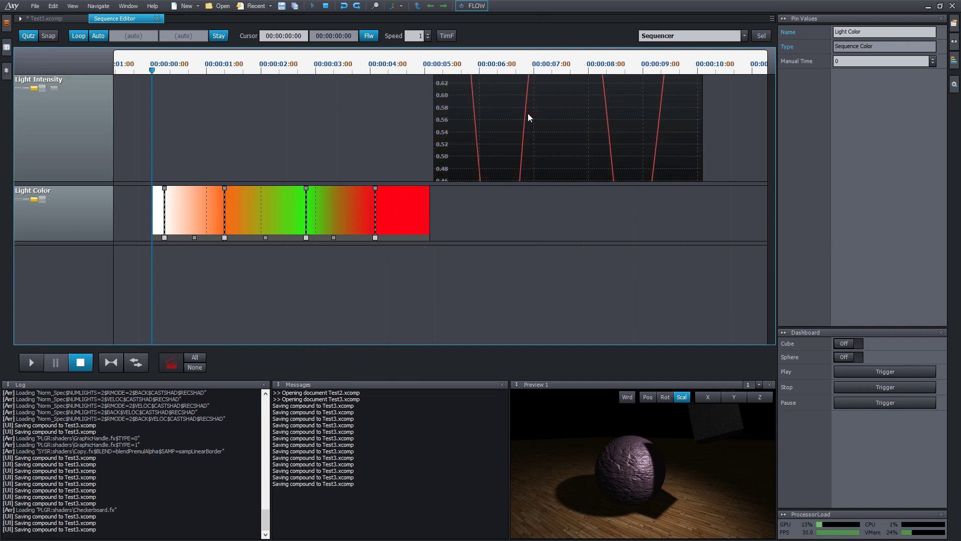
{"action": "left_click", "coordinate": [84, 119]}
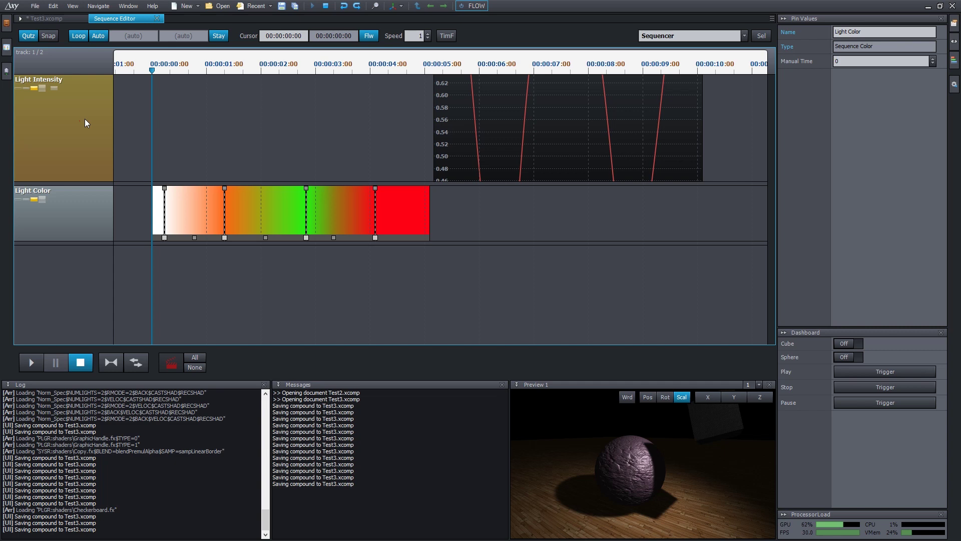
{"action": "double_click", "coordinate": [65, 124]}
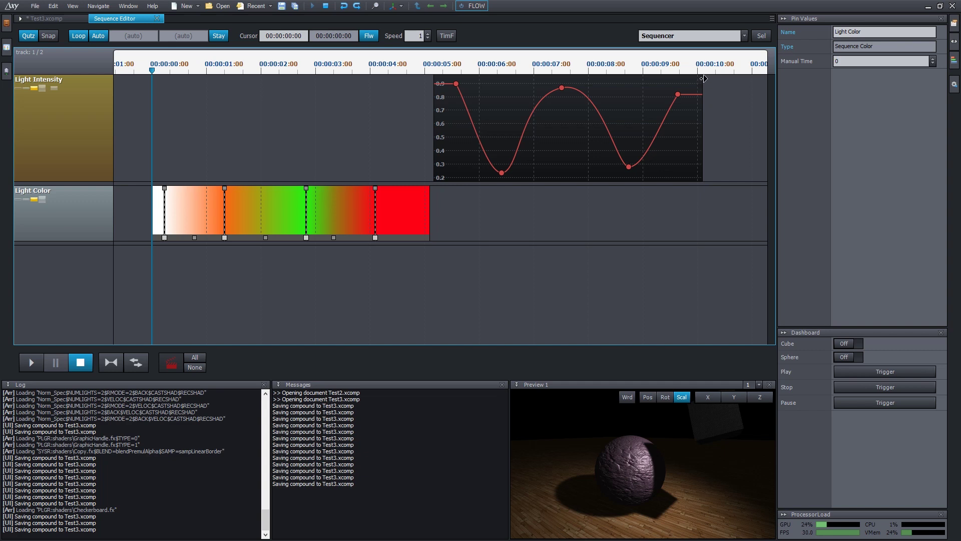
Shrink the Light Intensity track to a thin row and move its second key to 00:00:06:14.
{"action": "left_click_drag", "start_coordinate": [89, 183], "coordinate": [89, 95]}
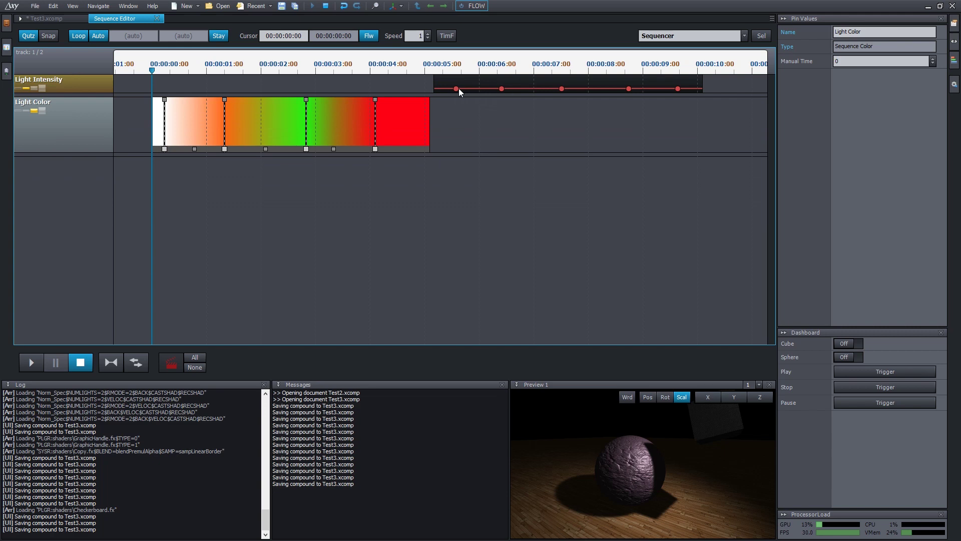
{"action": "left_click", "coordinate": [501, 89]}
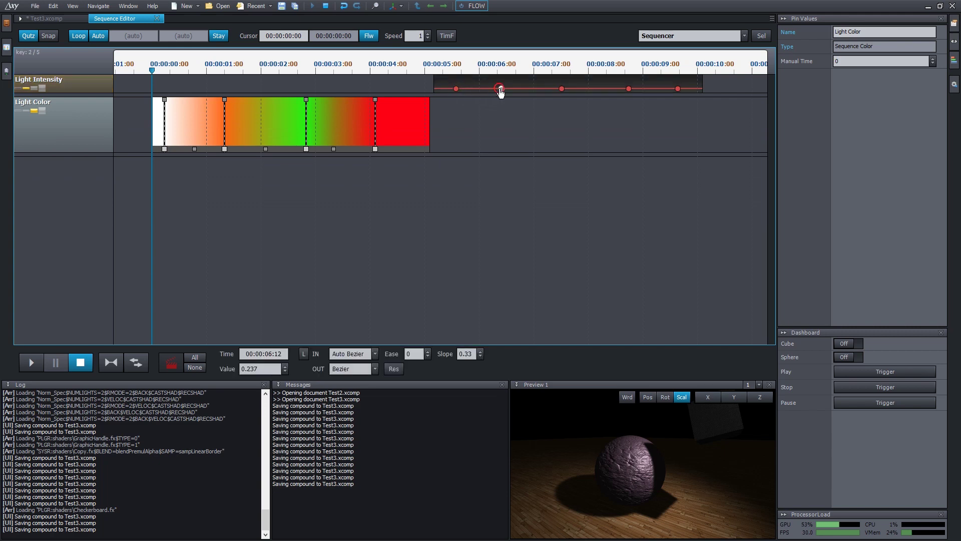
{"action": "left_click", "coordinate": [562, 88]}
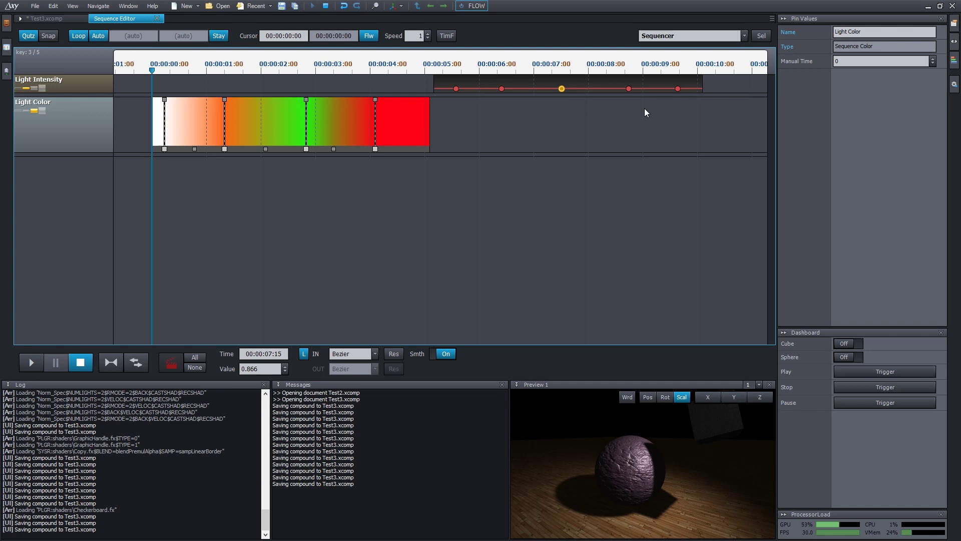
{"action": "left_click", "coordinate": [502, 89]}
{"action": "mouse_move", "coordinate": [505, 88]}
{"action": "left_mouse_down"}
{"action": "mouse_move", "coordinate": [513, 89]}
{"action": "mouse_move", "coordinate": [505, 89]}
{"action": "left_mouse_up"}
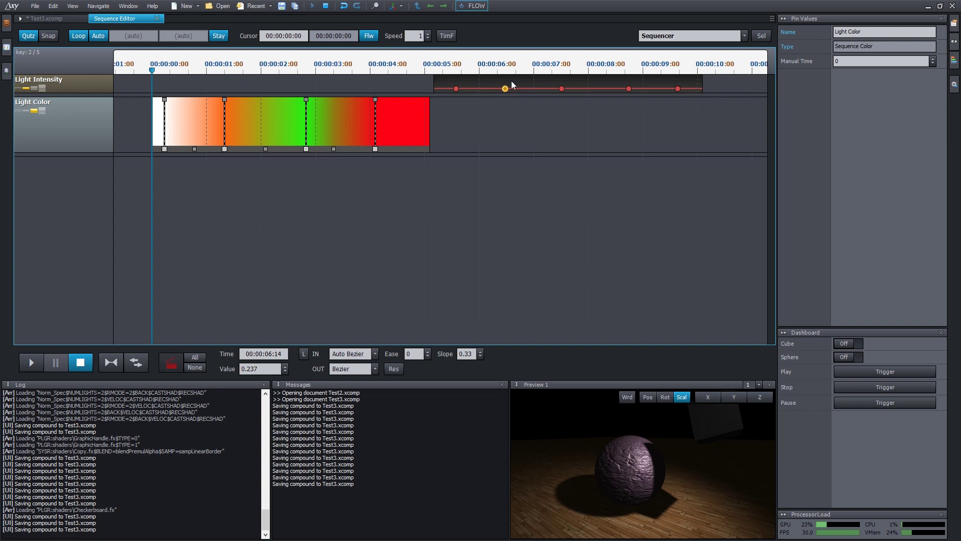
{"action": "left_click", "coordinate": [266, 369]}
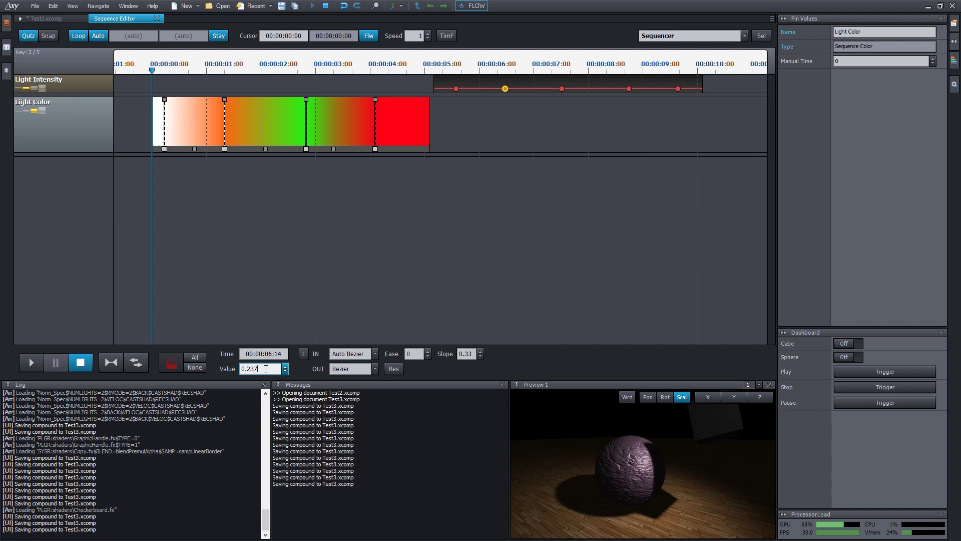
Switch the Light Intensity track to its smallest display size.
{"action": "left_click", "coordinate": [19, 92]}
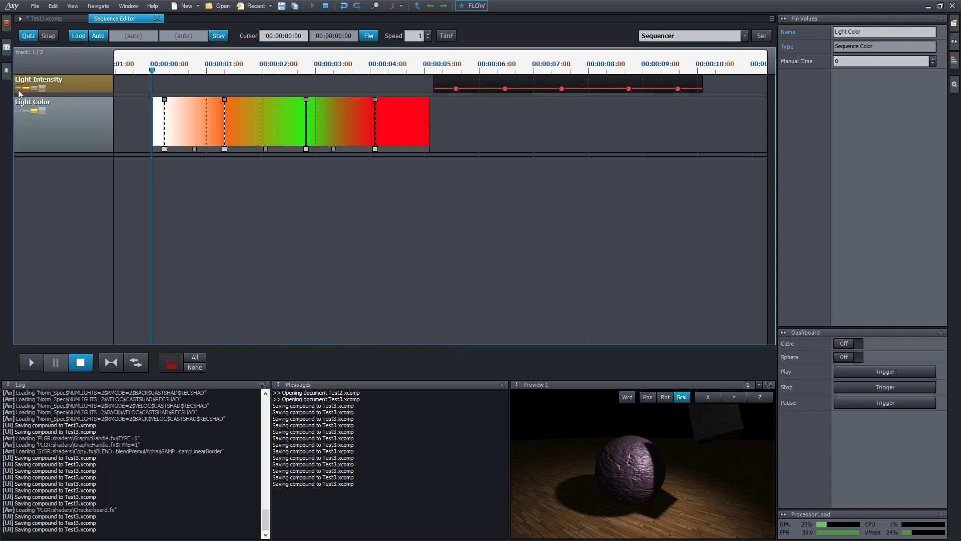
{"action": "left_click", "coordinate": [18, 89]}
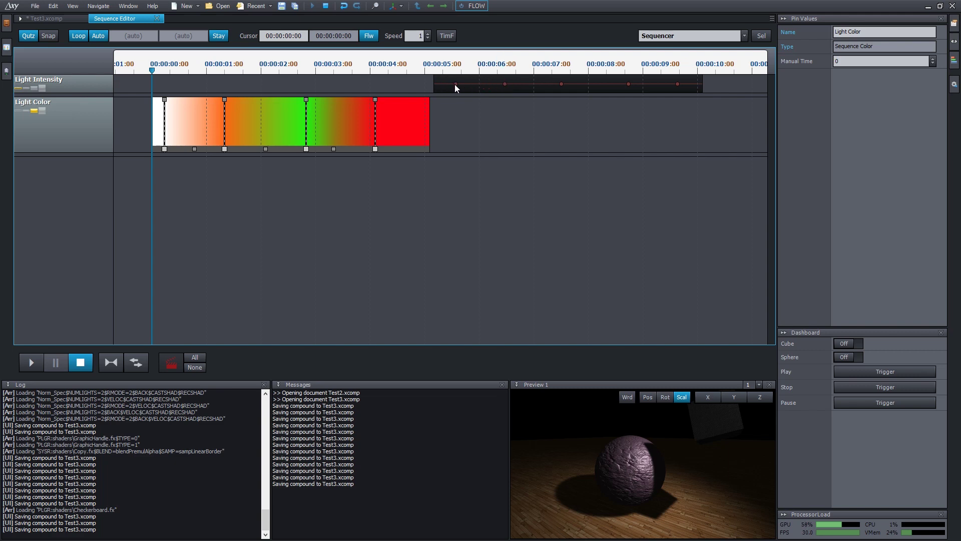
Try the Light Intensity track's smaller display sizes, then enlarge its row to a medium height by its lower edge.
{"action": "left_click", "coordinate": [29, 89]}
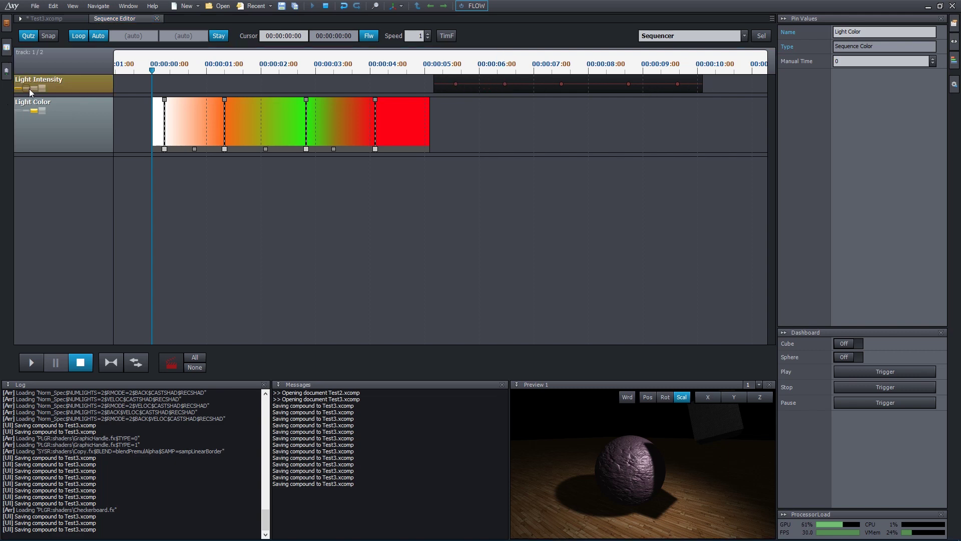
{"action": "left_click", "coordinate": [34, 88]}
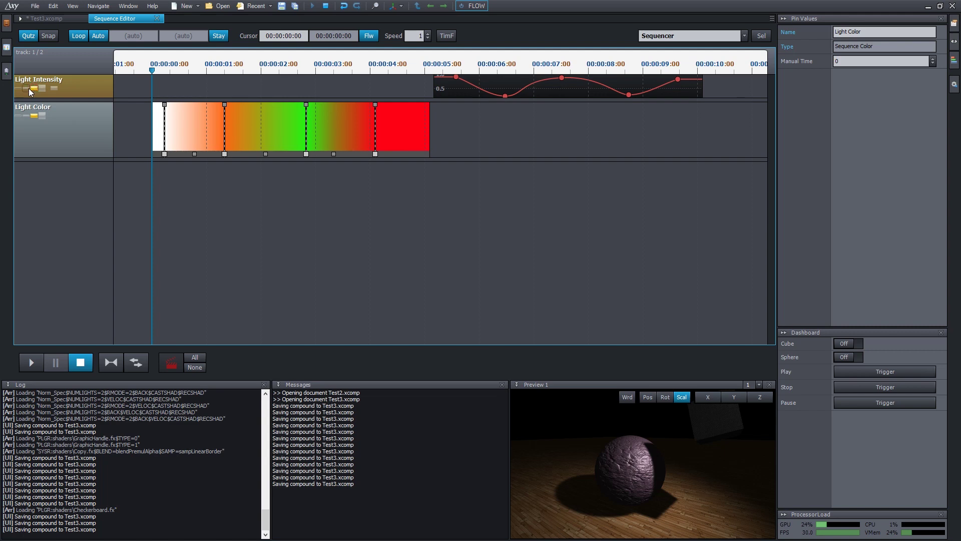
{"action": "left_click", "coordinate": [27, 88]}
{"action": "left_click", "coordinate": [21, 89]}
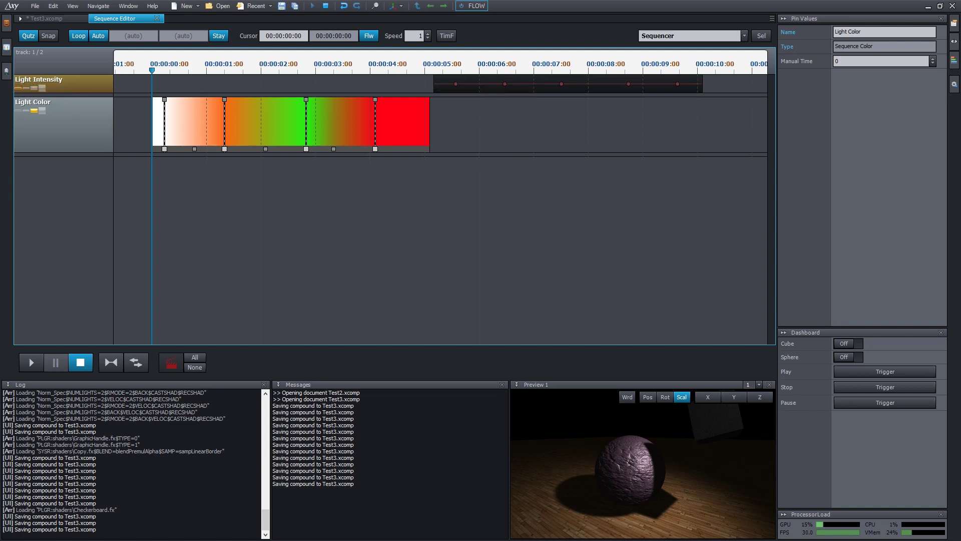
{"action": "left_click_drag", "start_coordinate": [67, 95], "coordinate": [66, 158]}
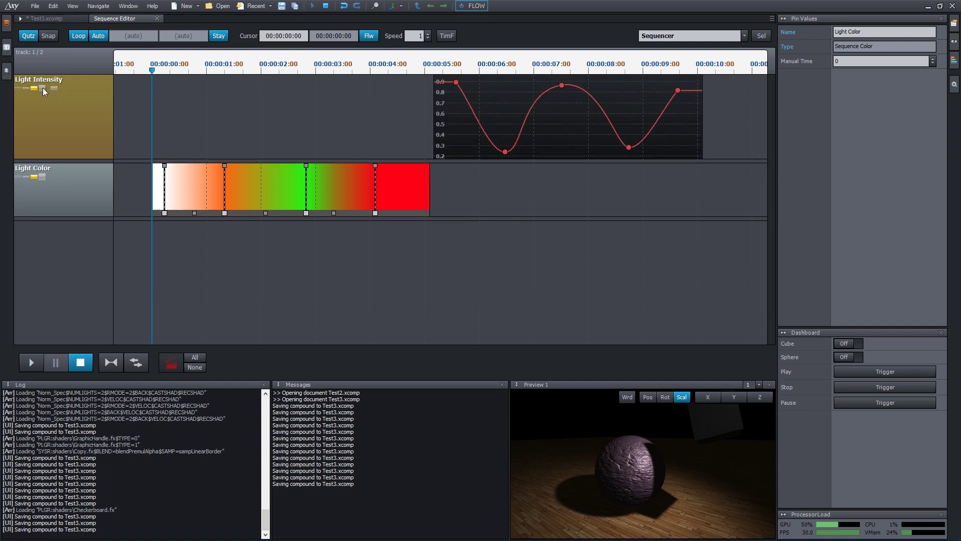
Maximise the Light Intensity and Light Color tracks in turn, then return Light Color to its normal display size.
{"action": "left_click", "coordinate": [43, 88]}
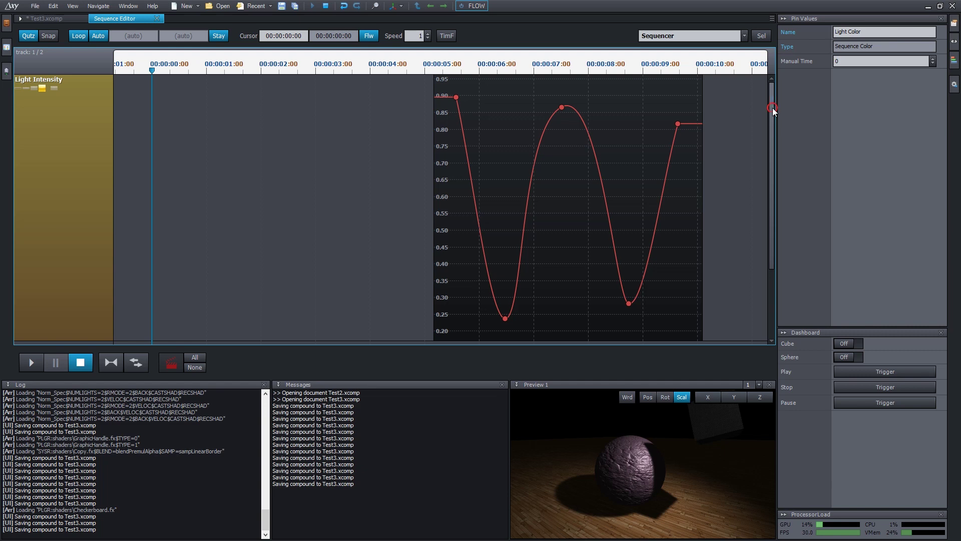
{"action": "left_click_drag", "start_coordinate": [773, 107], "coordinate": [773, 118]}
{"action": "left_click_drag", "start_coordinate": [772, 156], "coordinate": [771, 209]}
{"action": "double_click", "coordinate": [41, 290]}
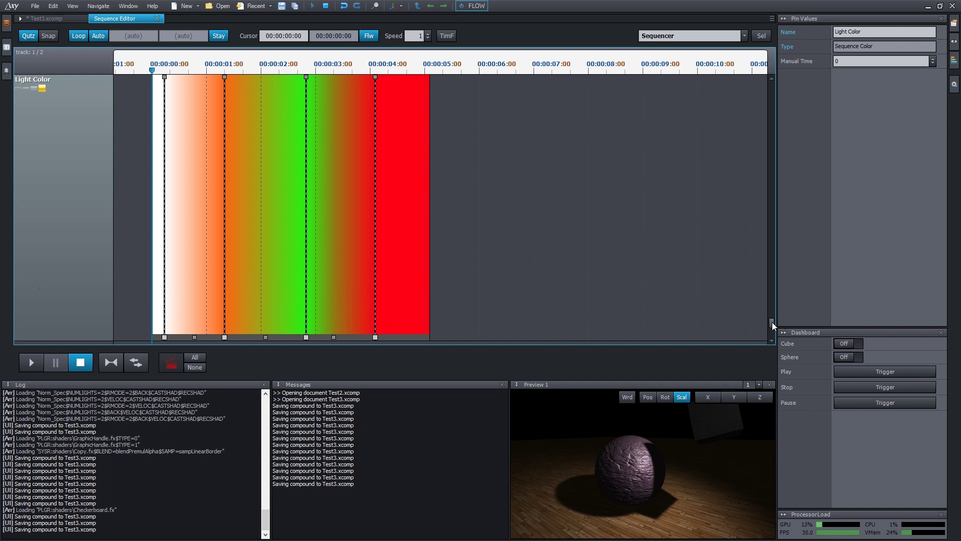
{"action": "mouse_move", "coordinate": [772, 323]}
{"action": "left_mouse_down"}
{"action": "mouse_move", "coordinate": [773, 88]}
{"action": "mouse_move", "coordinate": [773, 327]}
{"action": "left_mouse_up"}
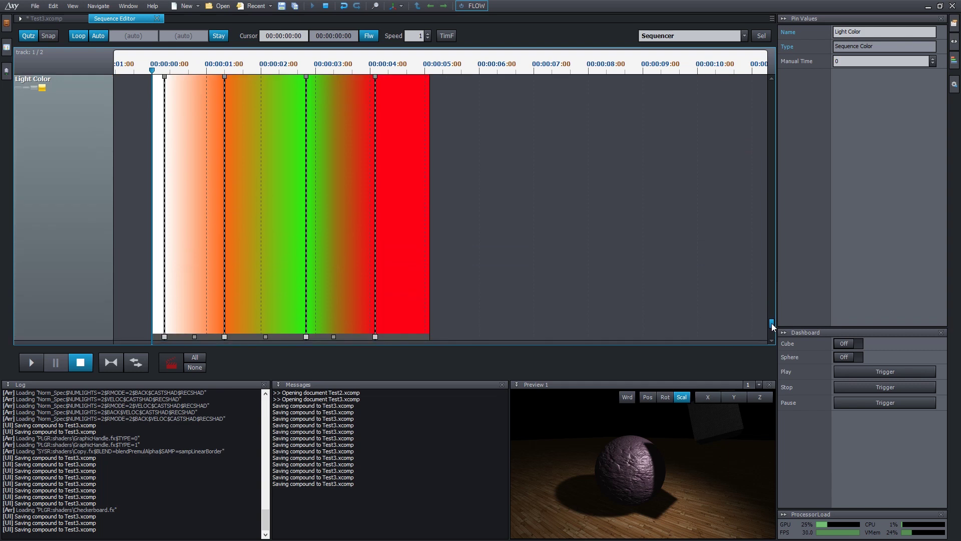
{"action": "double_click", "coordinate": [34, 107]}
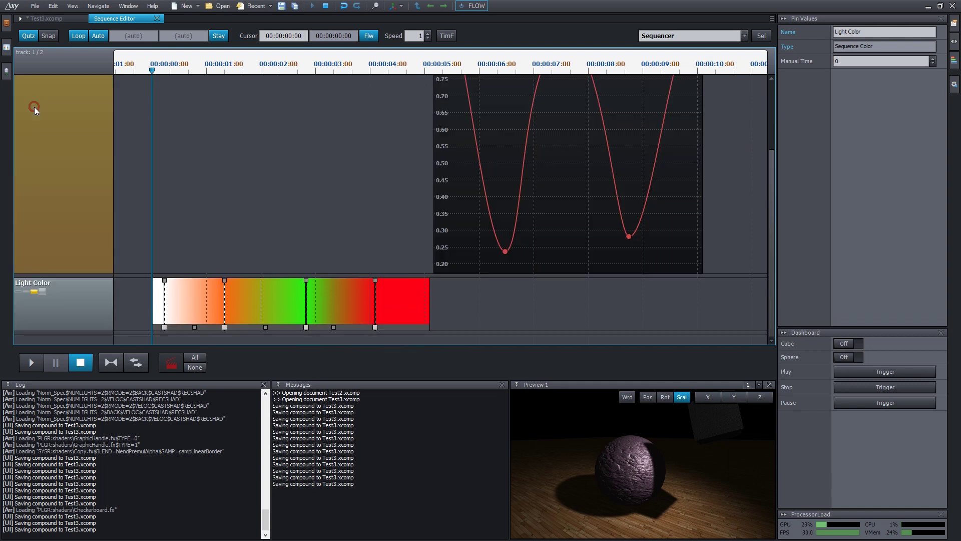
Toggle the Light Intensity track between normal and maximised size, then shrink its row to about twice the Light Color row's height.
{"action": "double_click", "coordinate": [54, 93]}
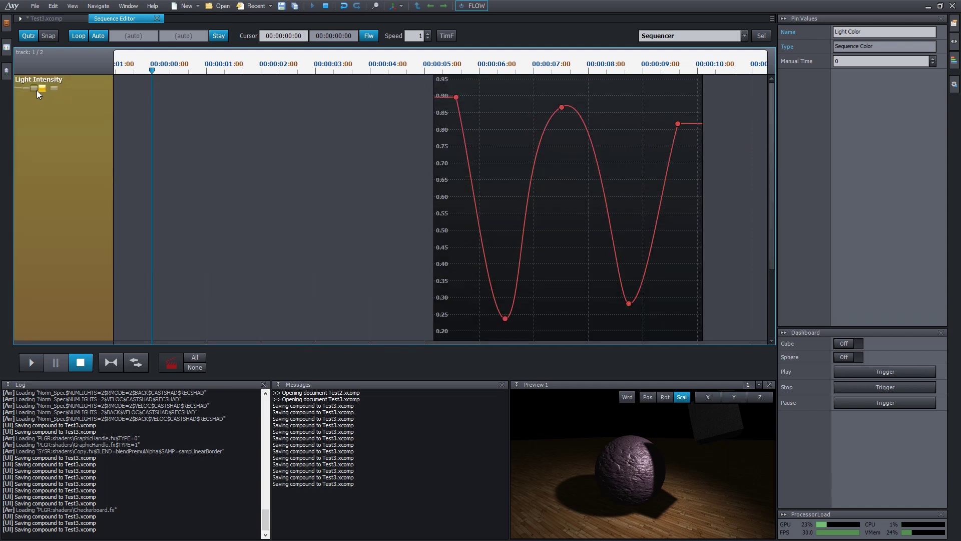
{"action": "double_click", "coordinate": [34, 89]}
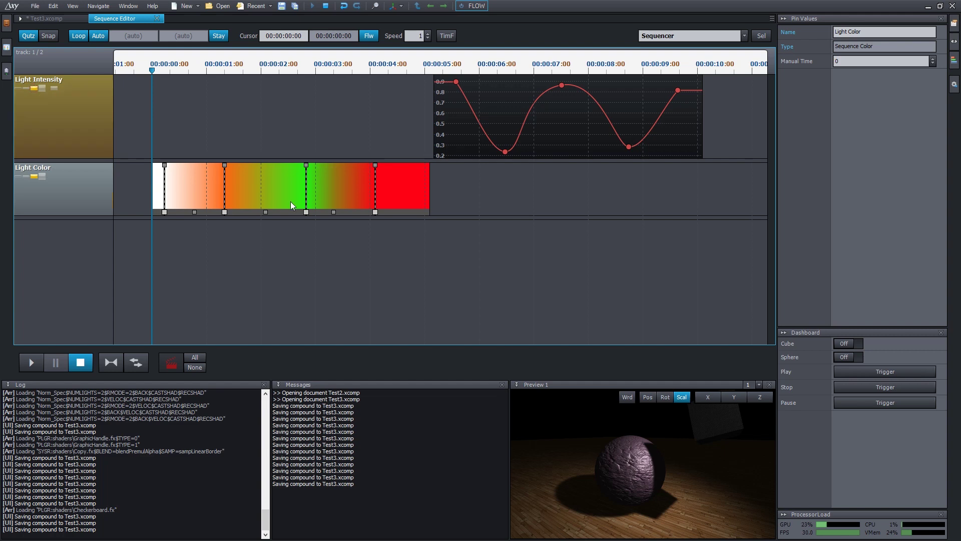
{"action": "double_click", "coordinate": [42, 87]}
{"action": "scroll", "coordinate": [120, 148], "scroll_direction": "down", "scroll_amount": 3}
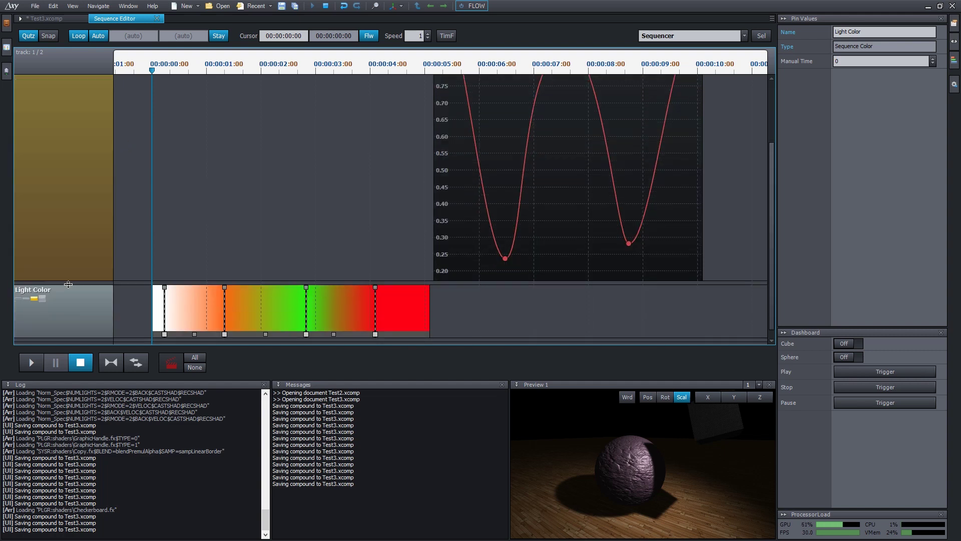
{"action": "left_click_drag", "start_coordinate": [71, 284], "coordinate": [70, 180]}
Insert a Sequence Logical module in the Test3.xcomp graph and connect the Sequencer's Tracks output to it.
{"action": "left_click", "coordinate": [59, 18]}
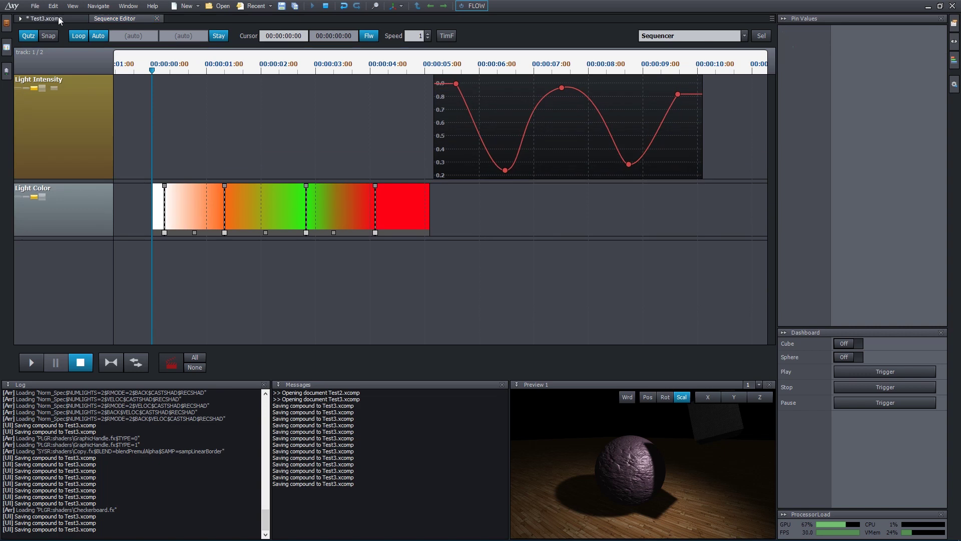
{"action": "double_click", "coordinate": [424, 228]}
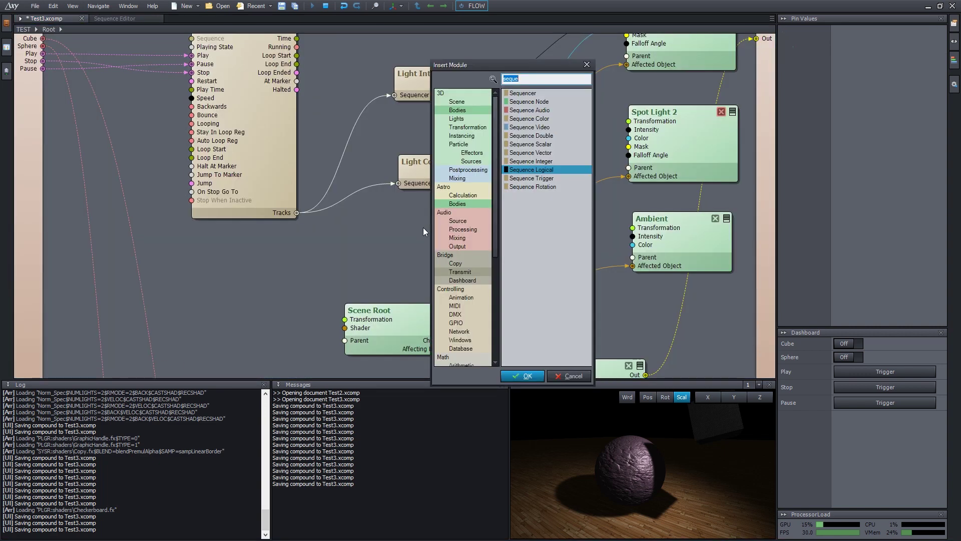
{"action": "type", "text": "seq log"}
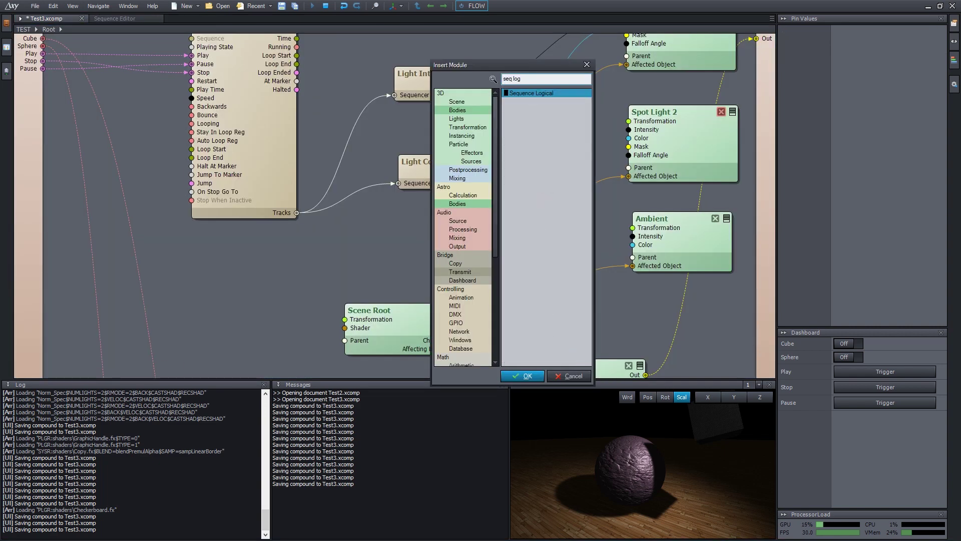
{"action": "key", "text": "Return"}
{"action": "left_click_drag", "start_coordinate": [282, 212], "coordinate": [426, 232]}
In the sequence editor, extend the Sequence Logical part to about 00:00:08:03 and add a key at 00:00:00:17.
{"action": "left_click", "coordinate": [118, 18]}
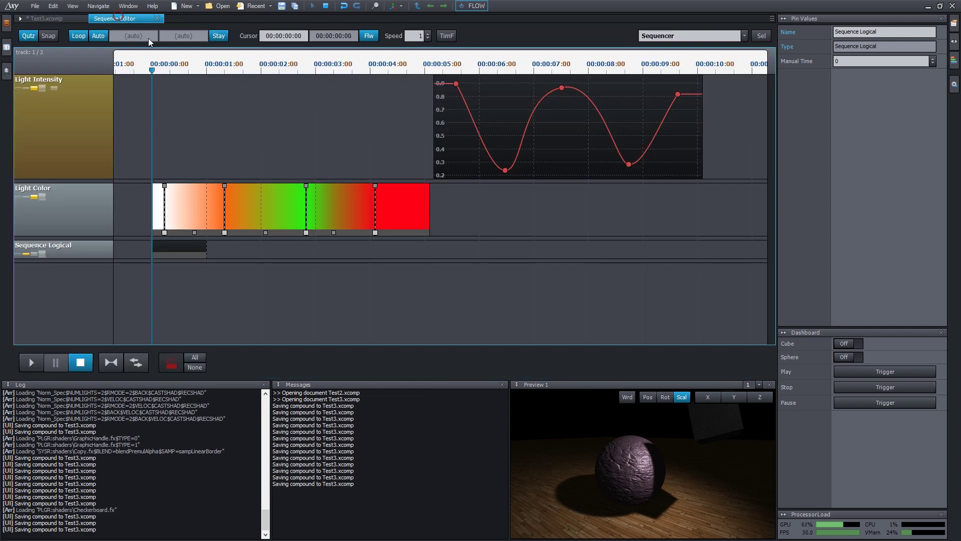
{"action": "left_click_drag", "start_coordinate": [207, 246], "coordinate": [593, 247]}
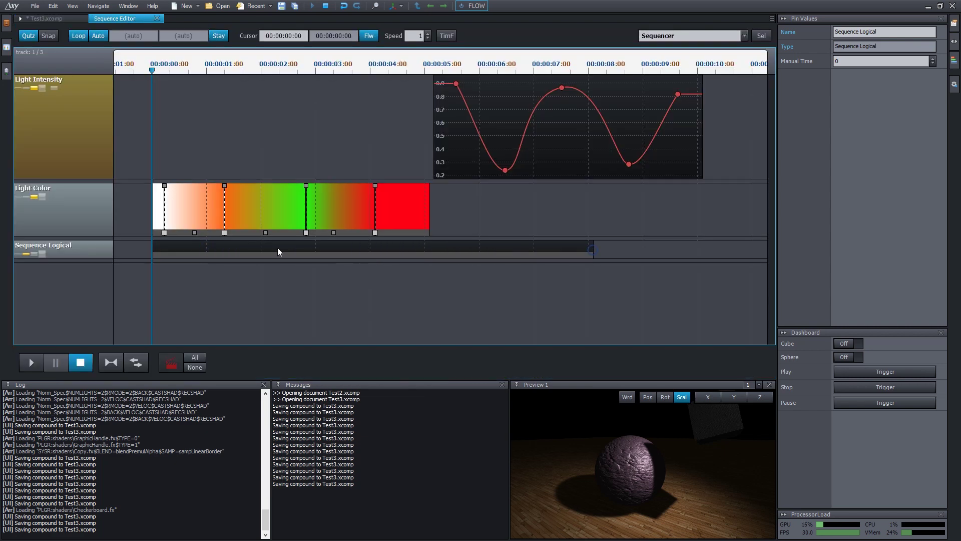
{"action": "left_click", "coordinate": [182, 255]}
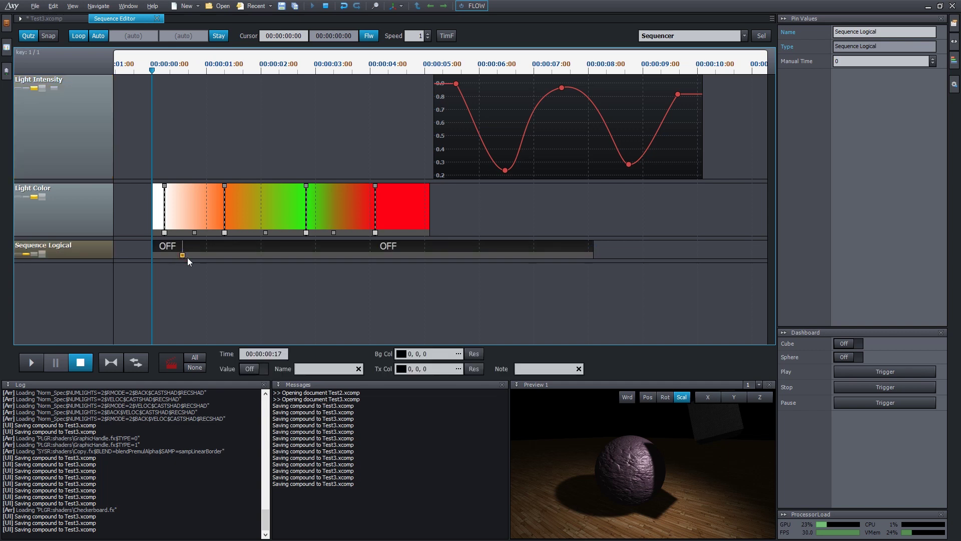
Locate the cube's Copy Logical and Smooth chain in the module graph and toggle the Cube switch on and off to test it.
{"action": "key", "text": "ctrl+Tab"}
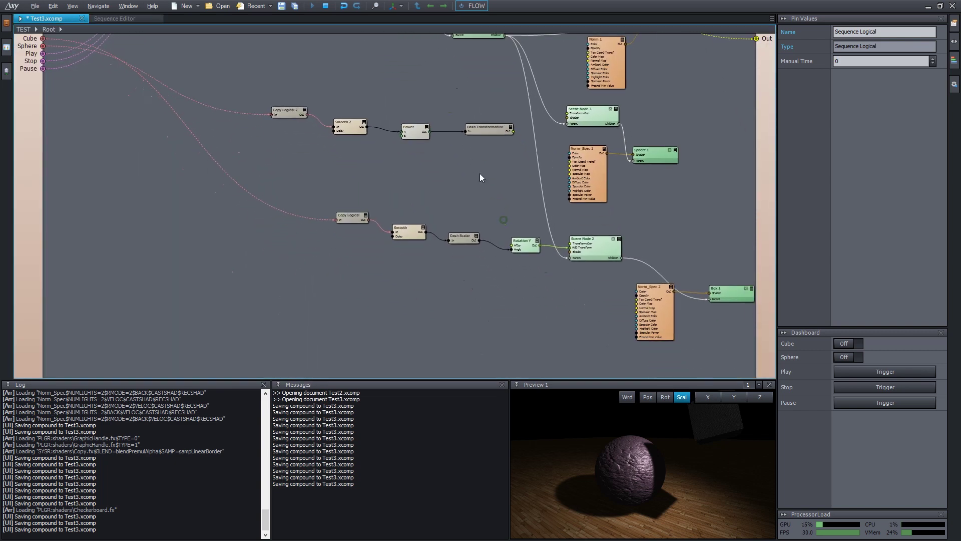
{"action": "scroll", "coordinate": [480, 173], "scroll_direction": "up", "scroll_amount": 1}
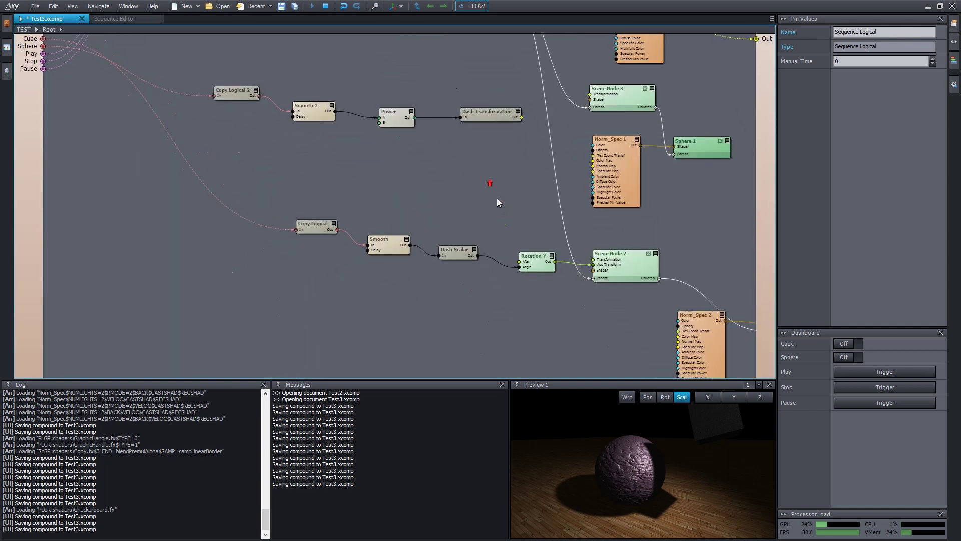
{"action": "left_click", "coordinate": [846, 344]}
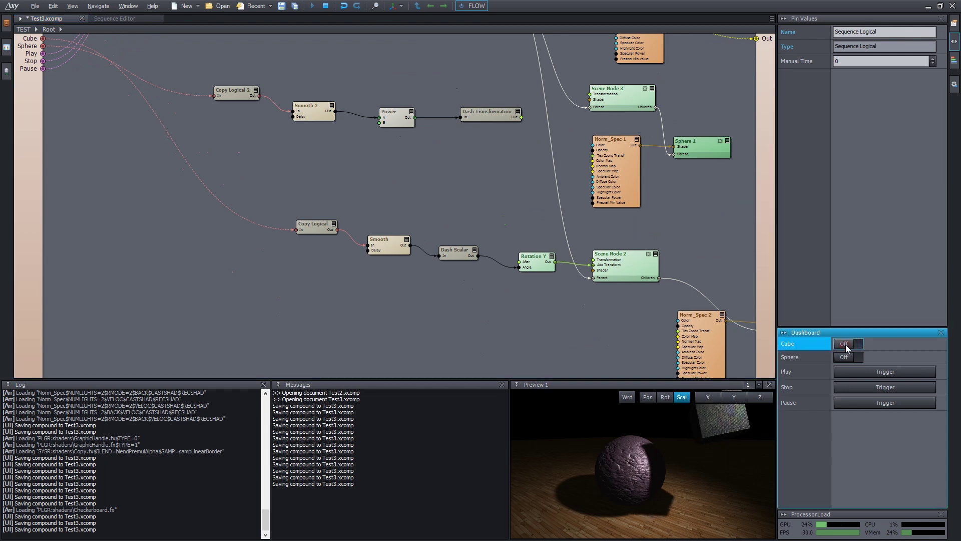
{"action": "left_click", "coordinate": [845, 345]}
{"action": "left_click", "coordinate": [846, 344]}
{"action": "left_click", "coordinate": [846, 344]}
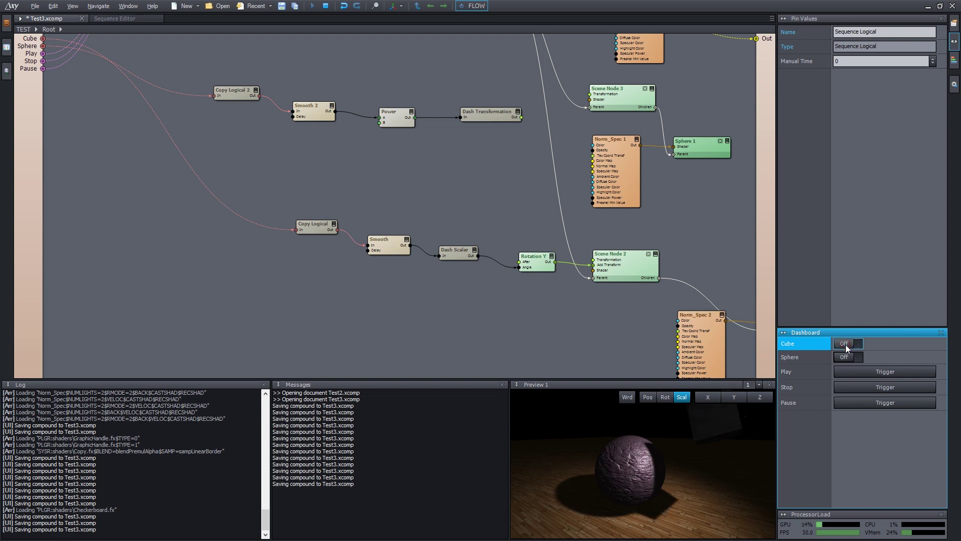
Connect the Sequence Logical module's Out to the In of the Smooth module that drives the cube's rotation.
{"action": "middle_click_drag", "start_coordinate": [420, 152], "coordinate": [432, 193]}
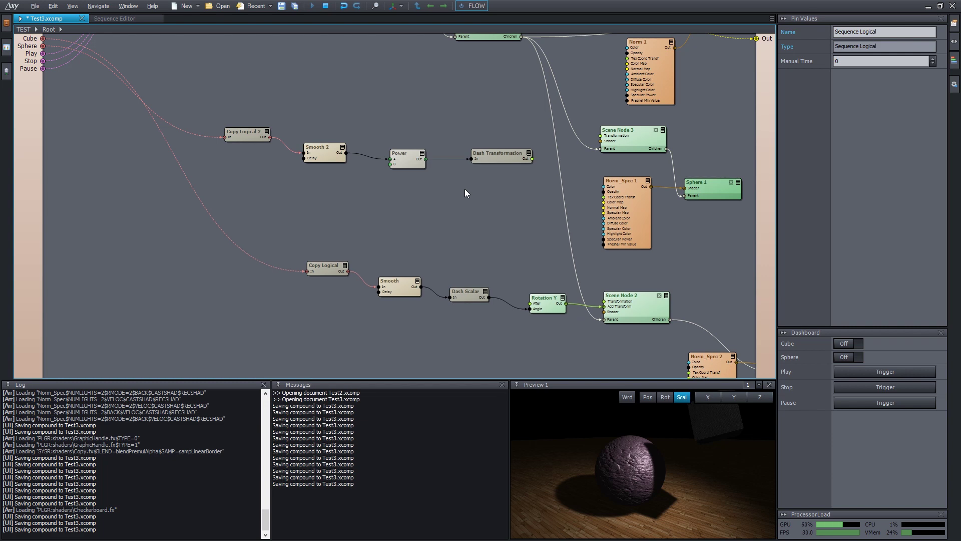
{"action": "scroll", "coordinate": [464, 193], "scroll_direction": "down", "scroll_amount": 3}
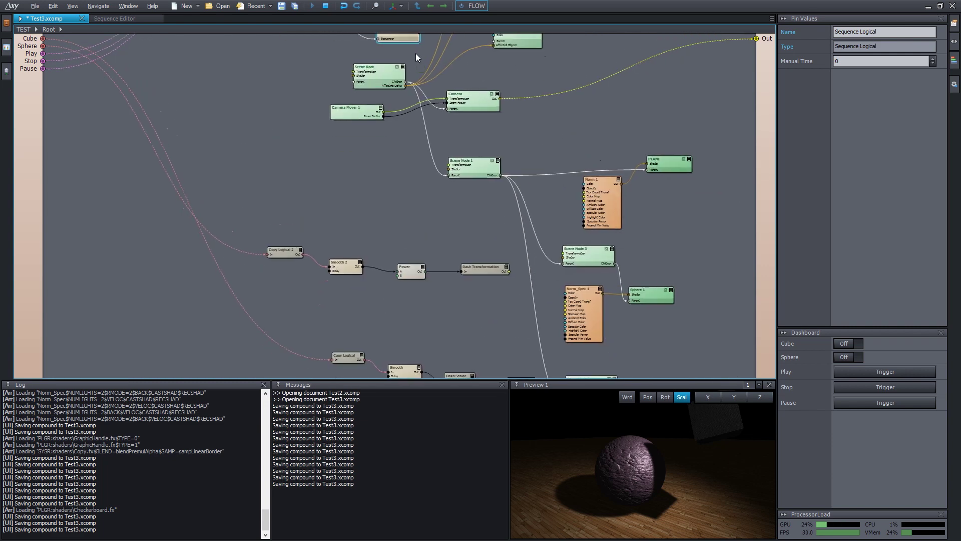
{"action": "scroll", "coordinate": [415, 53], "scroll_direction": "down", "scroll_amount": 2}
{"action": "left_click_drag", "start_coordinate": [412, 71], "coordinate": [387, 315]}
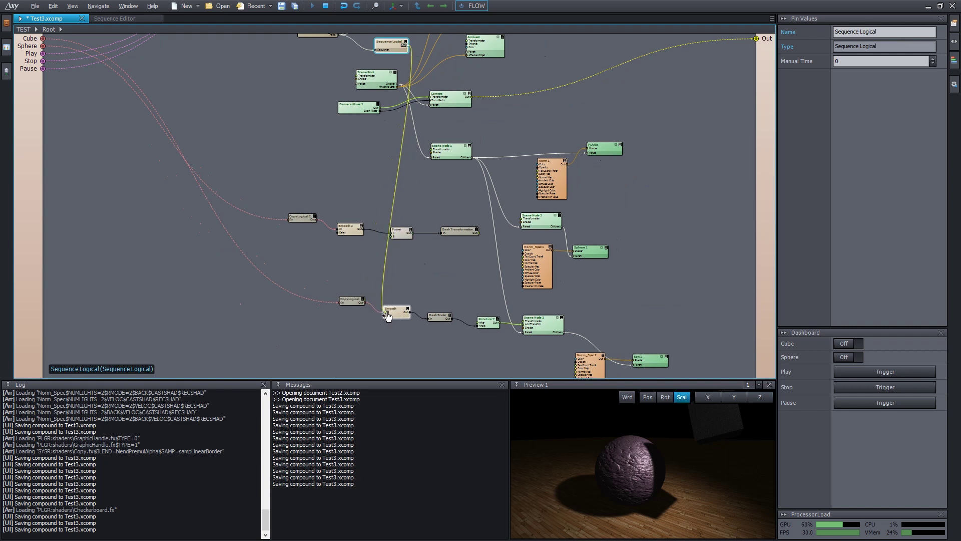
{"action": "scroll", "coordinate": [375, 187], "scroll_direction": "up", "scroll_amount": 3}
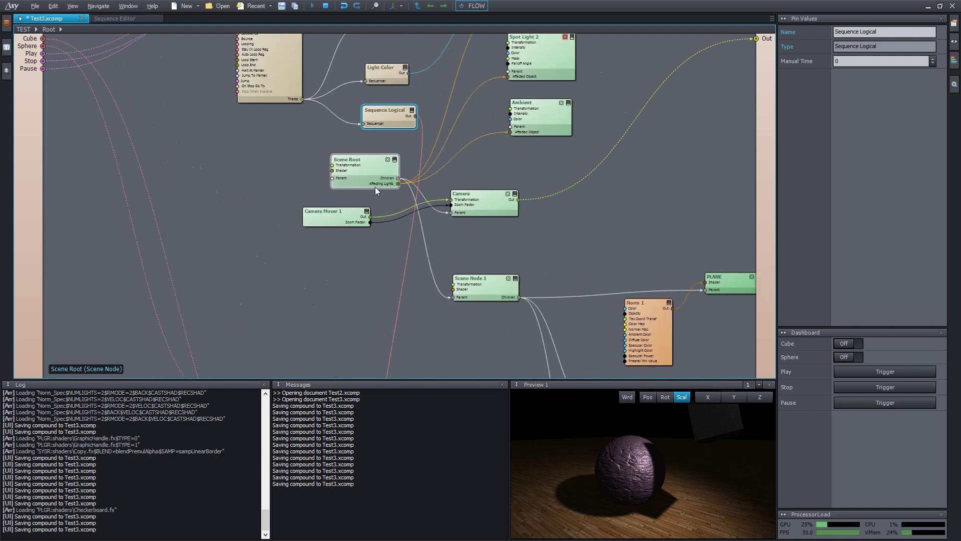
{"action": "middle_click_drag", "start_coordinate": [328, 130], "coordinate": [353, 215]}
{"action": "scroll", "coordinate": [352, 166], "scroll_direction": "up", "scroll_amount": 2}
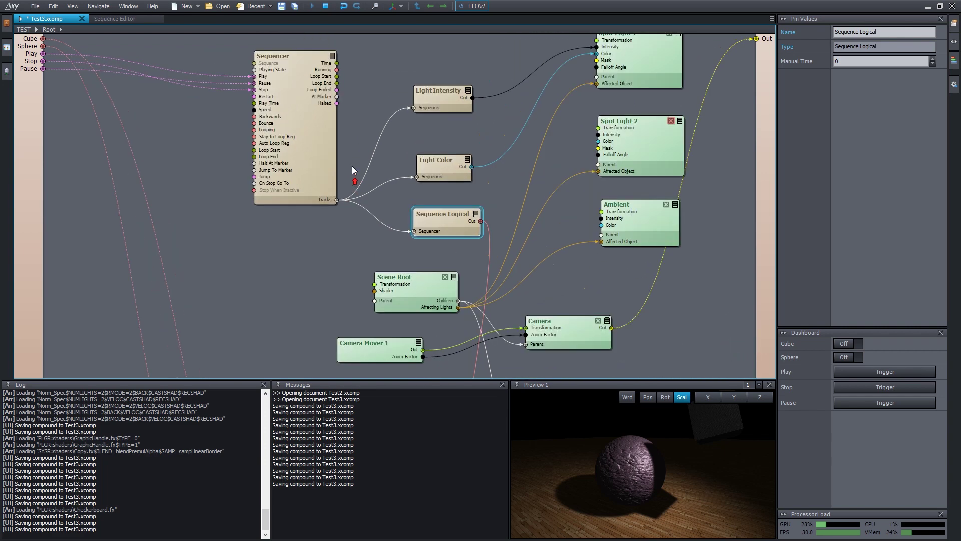
{"action": "middle_click_drag", "start_coordinate": [359, 143], "coordinate": [350, 116]}
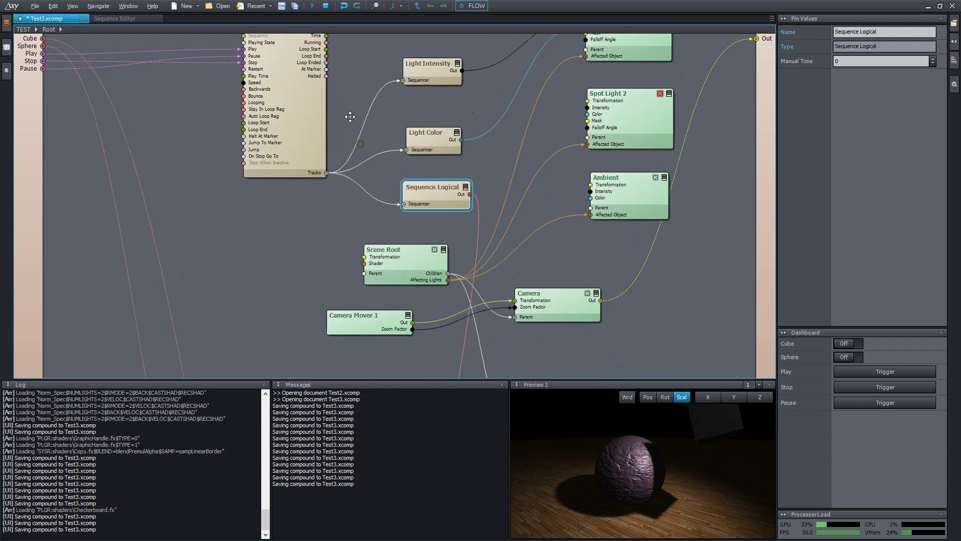
Add a second key to the Sequence Logical track at 00:00:02:03 and set its value to On.
{"action": "left_click", "coordinate": [125, 18]}
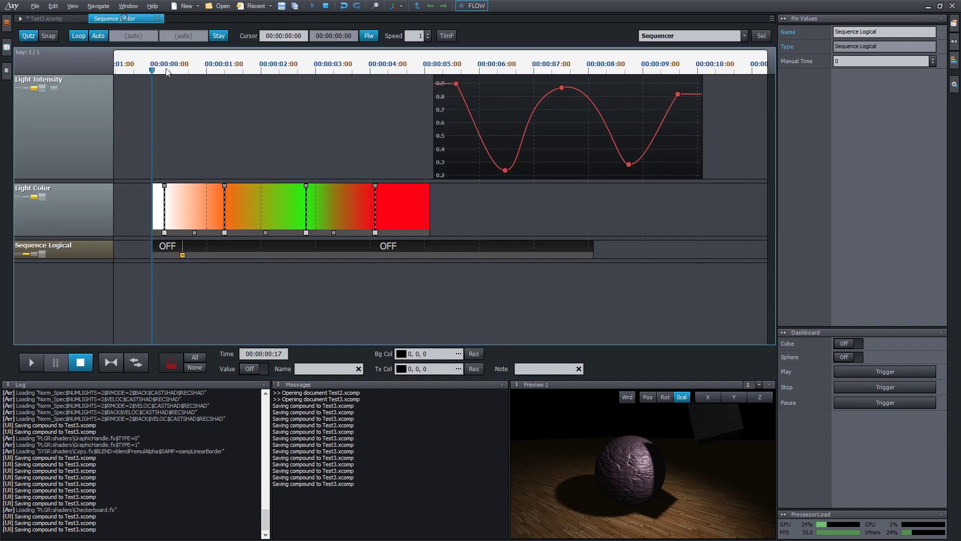
{"action": "left_click", "coordinate": [263, 255]}
{"action": "mouse_move", "coordinate": [262, 256]}
{"action": "left_mouse_down"}
{"action": "mouse_move", "coordinate": [277, 256]}
{"action": "mouse_move", "coordinate": [266, 256]}
{"action": "left_mouse_up"}
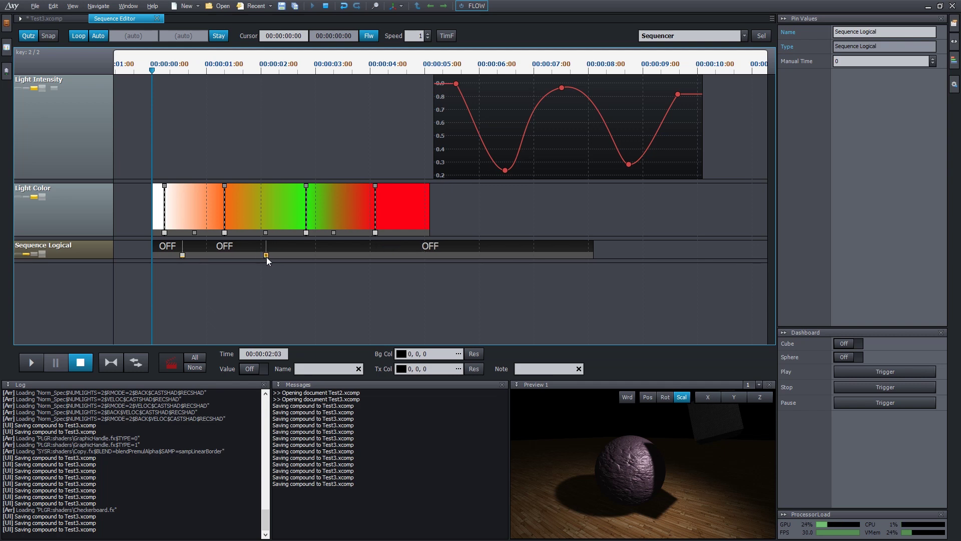
{"action": "left_click", "coordinate": [253, 371]}
{"action": "left_click", "coordinate": [253, 371]}
{"action": "left_click", "coordinate": [254, 370]}
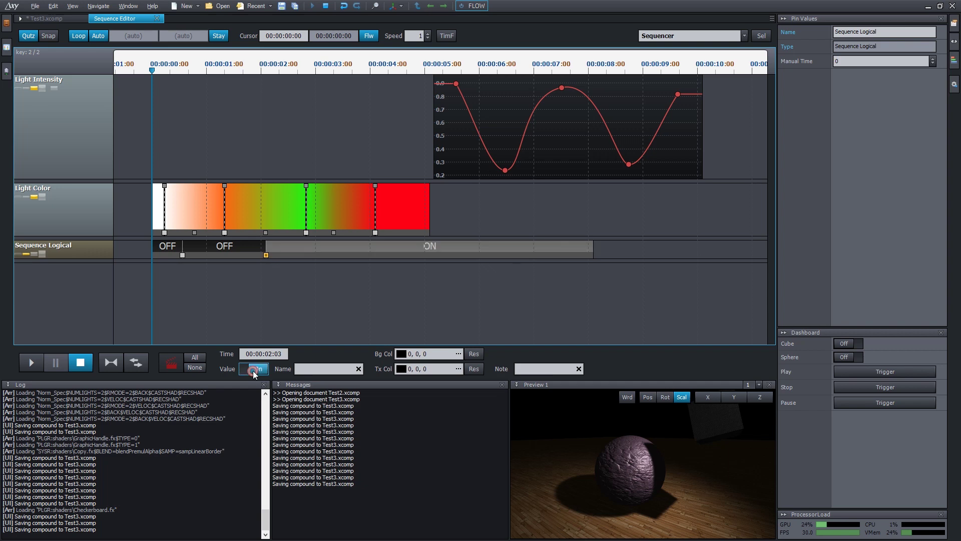
Move the Sequence Logical track's On key earlier, to just before the two-second mark.
{"action": "left_click", "coordinate": [266, 256]}
{"action": "left_click", "coordinate": [265, 256]}
{"action": "left_click", "coordinate": [266, 256]}
{"action": "left_click", "coordinate": [265, 255]}
{"action": "left_click", "coordinate": [266, 256]}
{"action": "left_click_drag", "start_coordinate": [266, 255], "coordinate": [255, 255]}
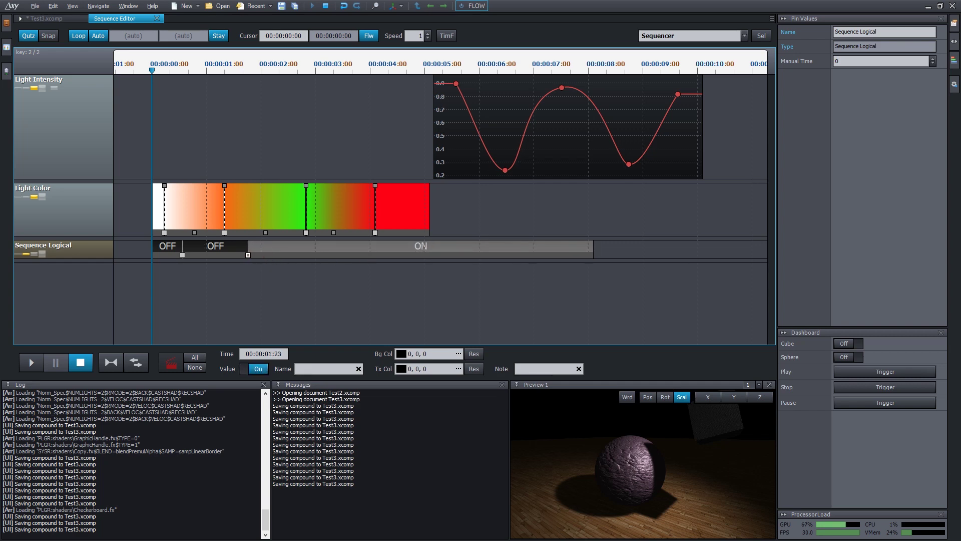
Add a third Sequence Logical key with value Off at 00:00:03:21 and play the sequence.
{"action": "double_click", "coordinate": [330, 255]}
{"action": "left_click", "coordinate": [331, 254]}
{"action": "left_click_drag", "start_coordinate": [331, 255], "coordinate": [353, 256]}
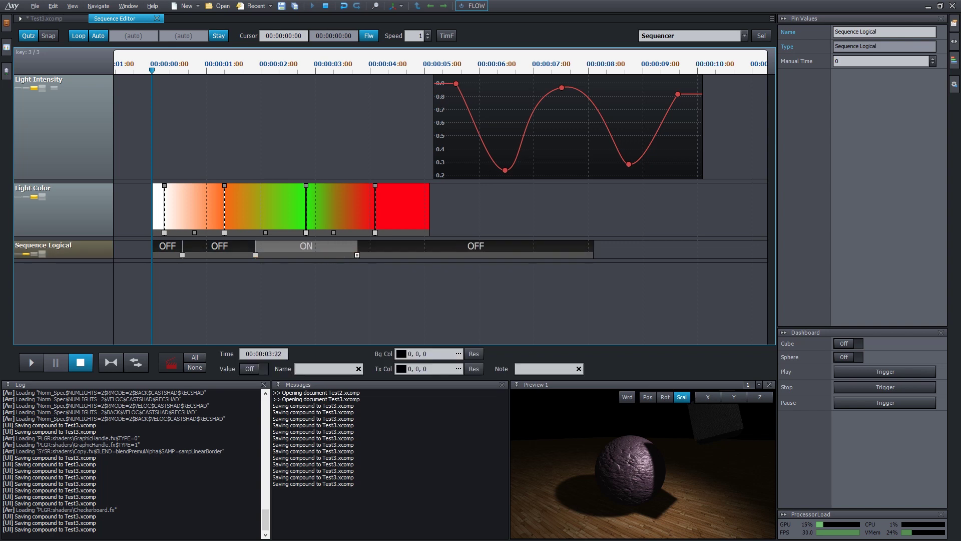
{"action": "left_click", "coordinate": [39, 363]}
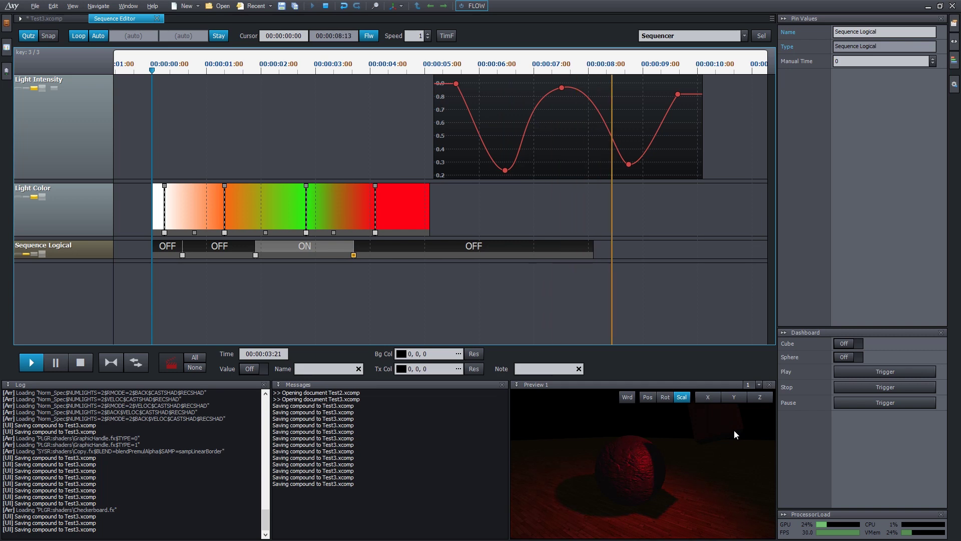
In the Test3.xcomp graph, move the Scene Root, Camera Mover 1 and Camera modules away to clear space below Sequence Logical.
{"action": "left_click", "coordinate": [58, 19]}
{"action": "left_click_drag", "start_coordinate": [298, 250], "coordinate": [614, 353]}
{"action": "left_click", "coordinate": [418, 260]}
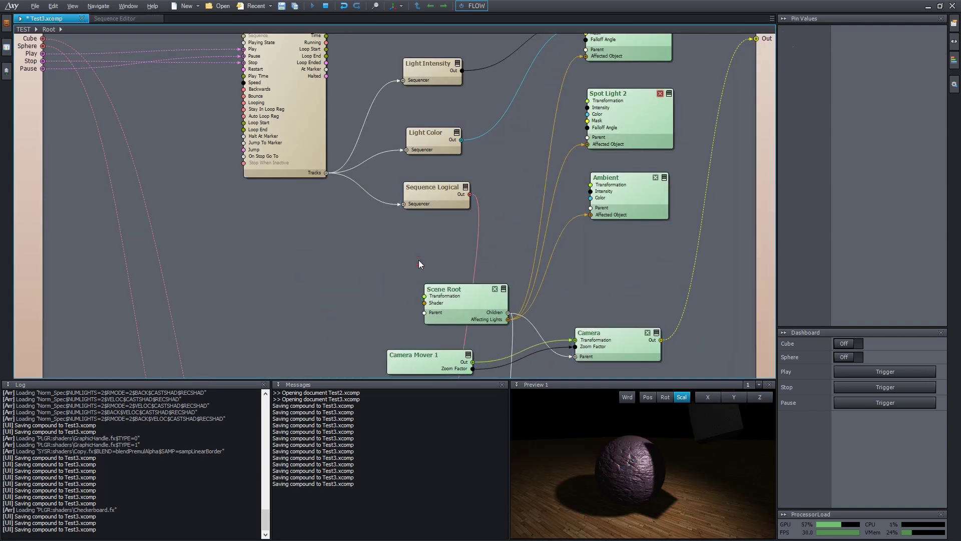
Insert a Sequence Integer module below Sequence Logical and connect it to the Sequencer's Tracks output.
{"action": "double_click", "coordinate": [419, 264]}
{"action": "type", "text": "seq int"}
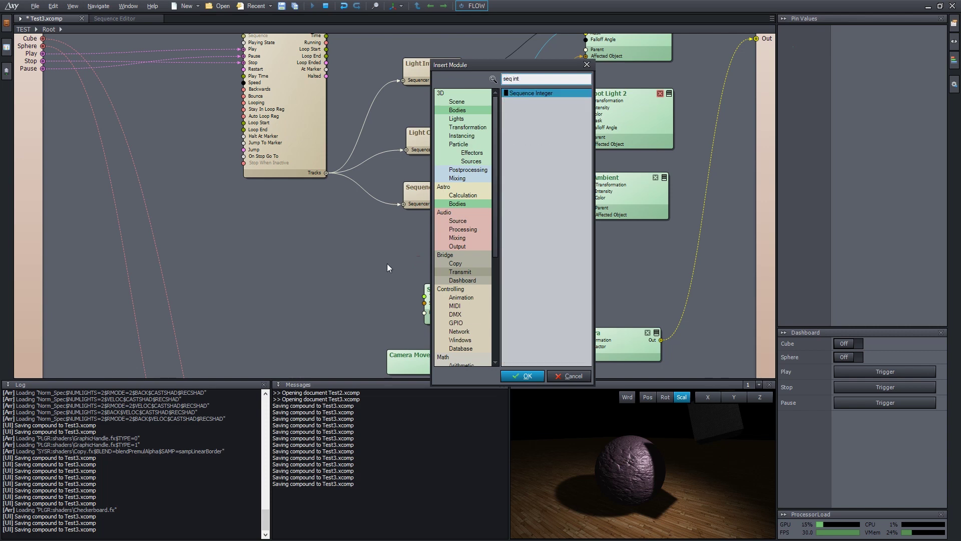
{"action": "key", "text": "Return"}
{"action": "left_click_drag", "start_coordinate": [461, 271], "coordinate": [353, 245]}
{"action": "left_click_drag", "start_coordinate": [326, 172], "coordinate": [312, 260]}
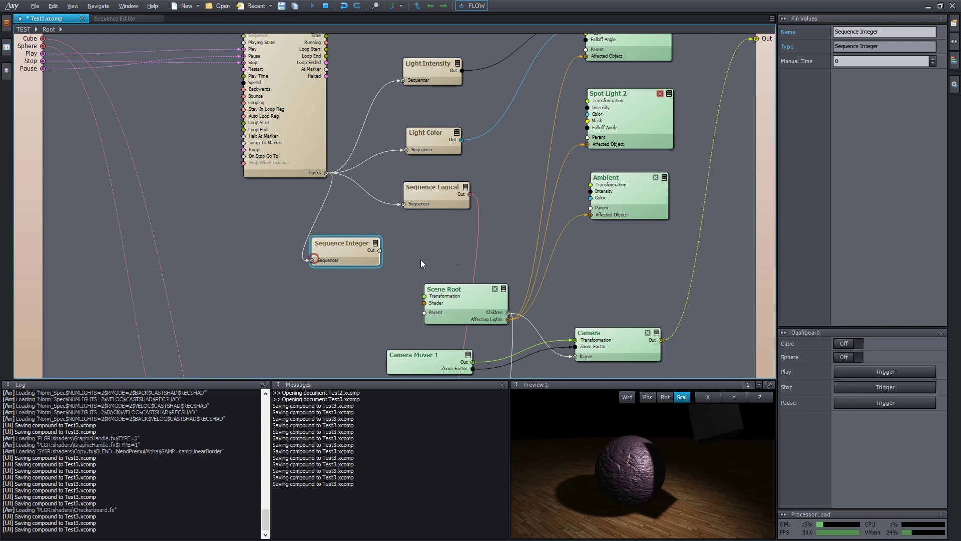
Extend the Sequence Integer track block to just past the eight-second mark and add three keys, the last two at 00:00:01:21 and 00:00:03:01.
{"action": "double_click", "coordinate": [309, 133]}
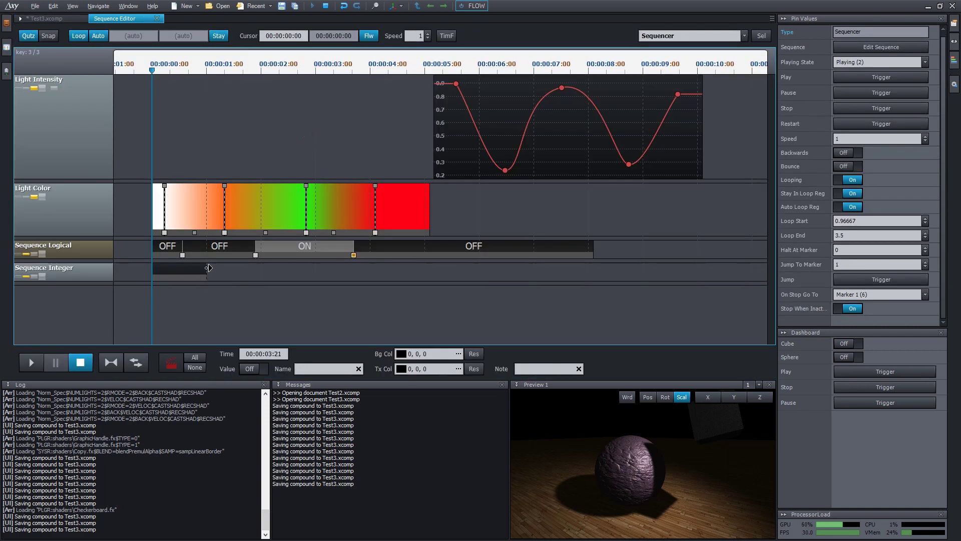
{"action": "left_click_drag", "start_coordinate": [206, 268], "coordinate": [606, 270]}
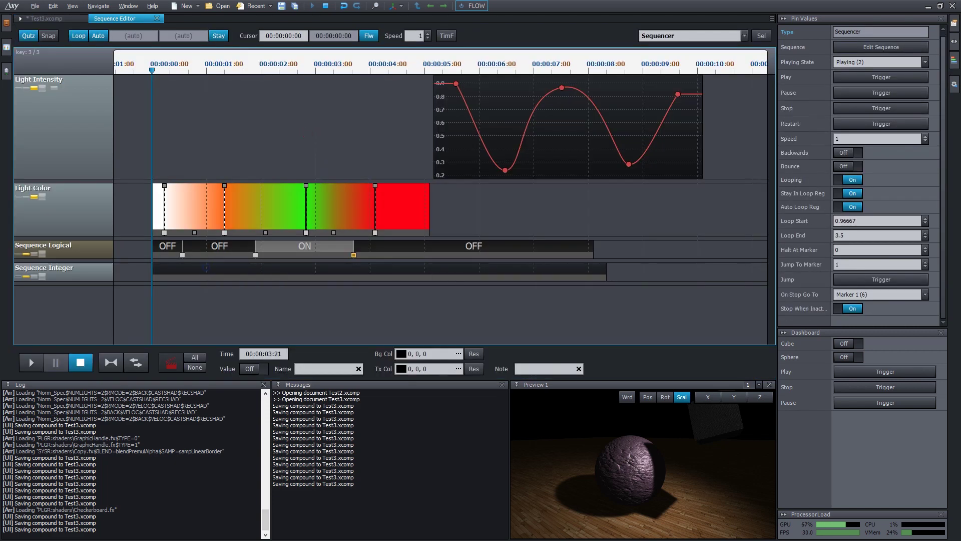
{"action": "left_click", "coordinate": [178, 276]}
{"action": "left_click", "coordinate": [245, 278]}
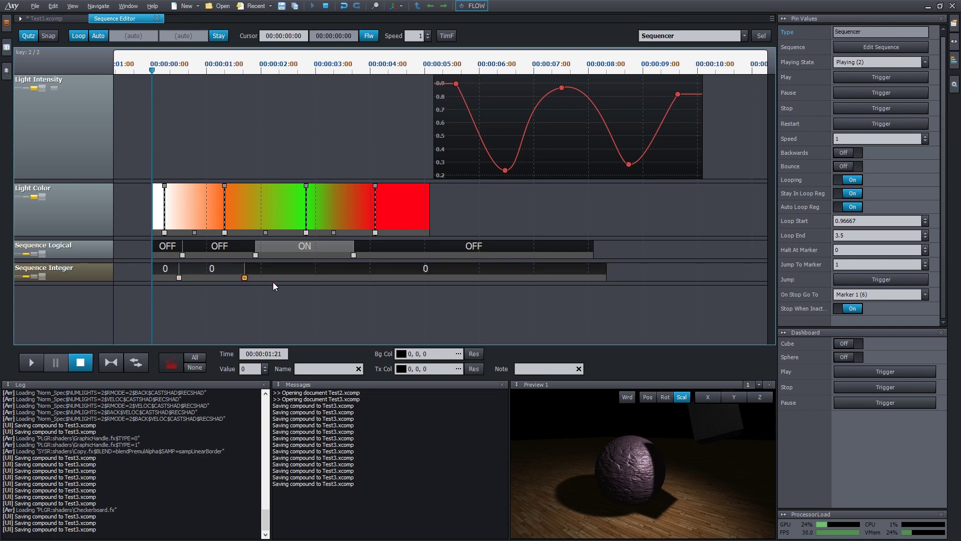
{"action": "left_click", "coordinate": [315, 279]}
Set the Sequence Integer track's second key to 16 and its third key to 49.
{"action": "left_click", "coordinate": [244, 277]}
{"action": "left_click", "coordinate": [255, 369]}
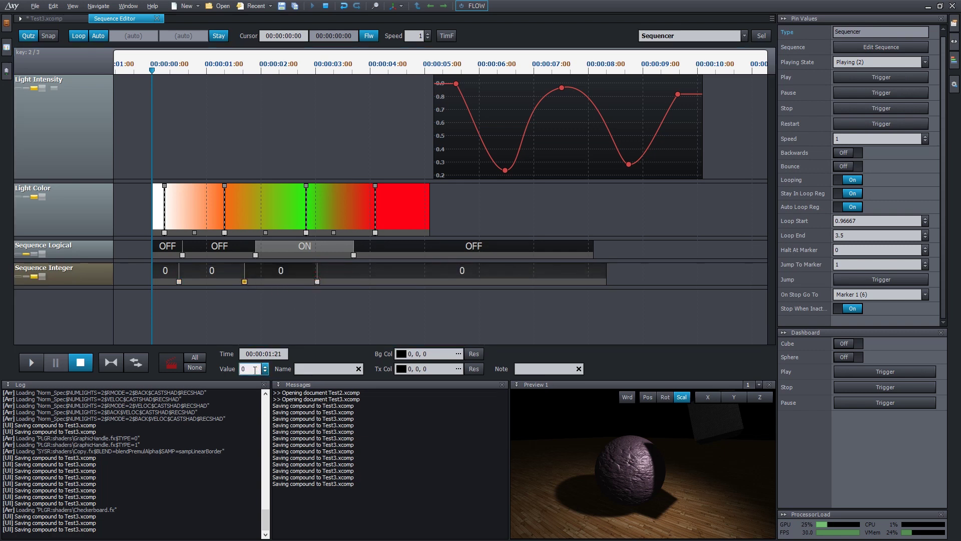
{"action": "type", "text": "3"}
{"action": "key", "text": "BackSpace"}
{"action": "type", "text": "16"}
{"action": "left_click", "coordinate": [317, 282]}
{"action": "left_click", "coordinate": [251, 369]}
{"action": "type", "text": "36"}
{"action": "left_click_drag", "start_coordinate": [252, 369], "coordinate": [252, 292]}
Add a fourth Sequence Integer key at 00:00:06:01 and set its value to 9.
{"action": "double_click", "coordinate": [482, 282]}
{"action": "left_click_drag", "start_coordinate": [252, 369], "coordinate": [251, 500]}
{"action": "left_click_drag", "start_coordinate": [261, 426], "coordinate": [300, 271]}
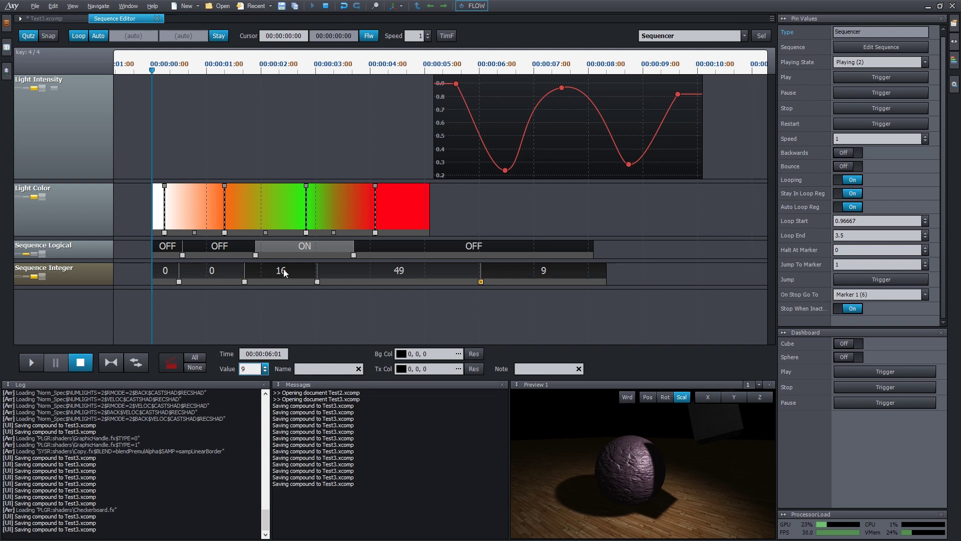
Set the second Sequence Integer key's value to 1 and name it Oscillate.
{"action": "left_click", "coordinate": [245, 281]}
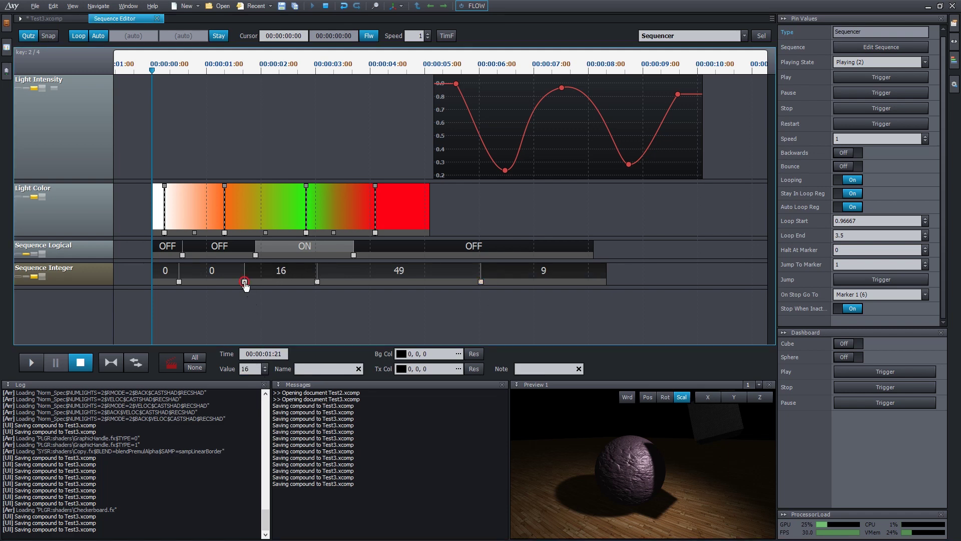
{"action": "left_click", "coordinate": [257, 369]}
{"action": "key", "text": "BackSpace"}
{"action": "key", "text": "Return"}
{"action": "left_click", "coordinate": [314, 370]}
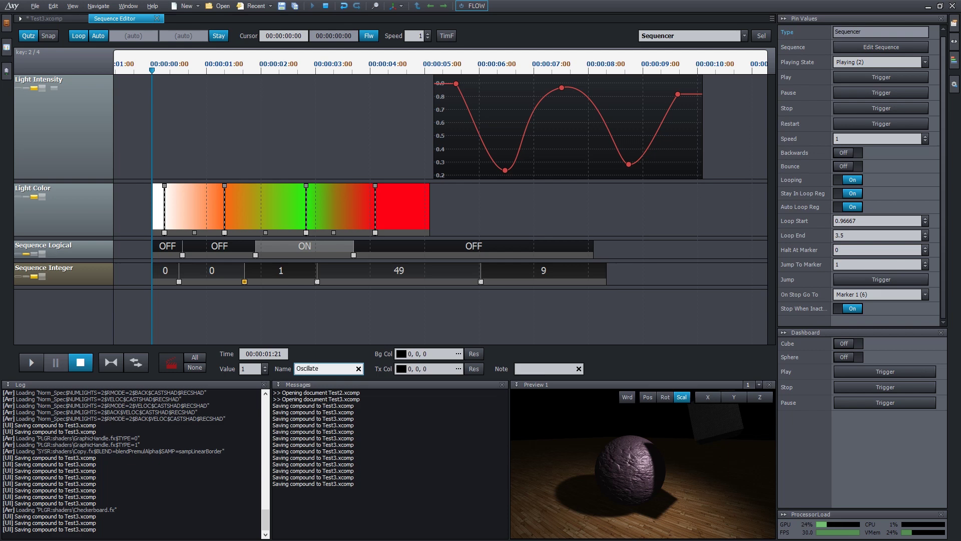
{"action": "key", "text": "Return"}
Set the third Sequence Integer key's value to 2 and name it Cartoon.
{"action": "left_click", "coordinate": [317, 281]}
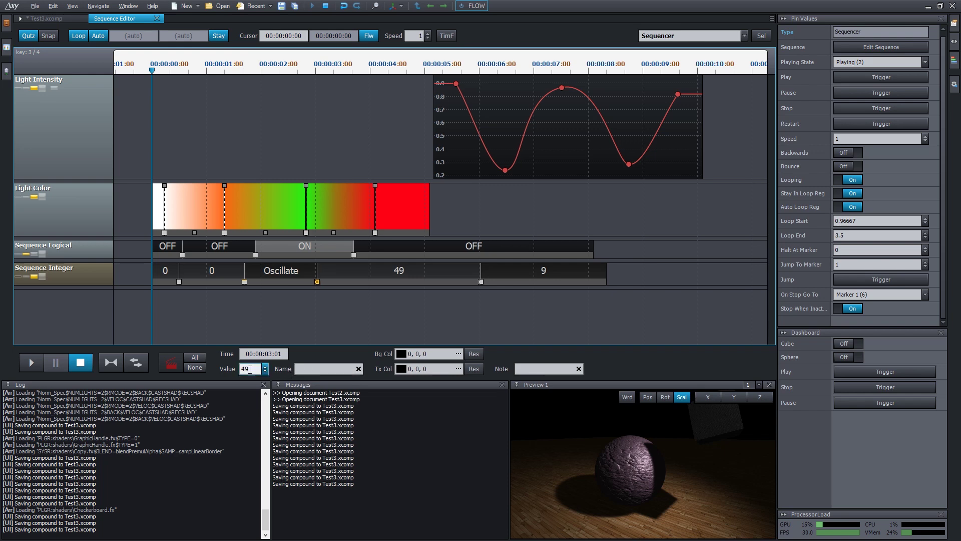
{"action": "double_click", "coordinate": [250, 370]}
{"action": "type", "text": "2"}
{"action": "left_click", "coordinate": [312, 366]}
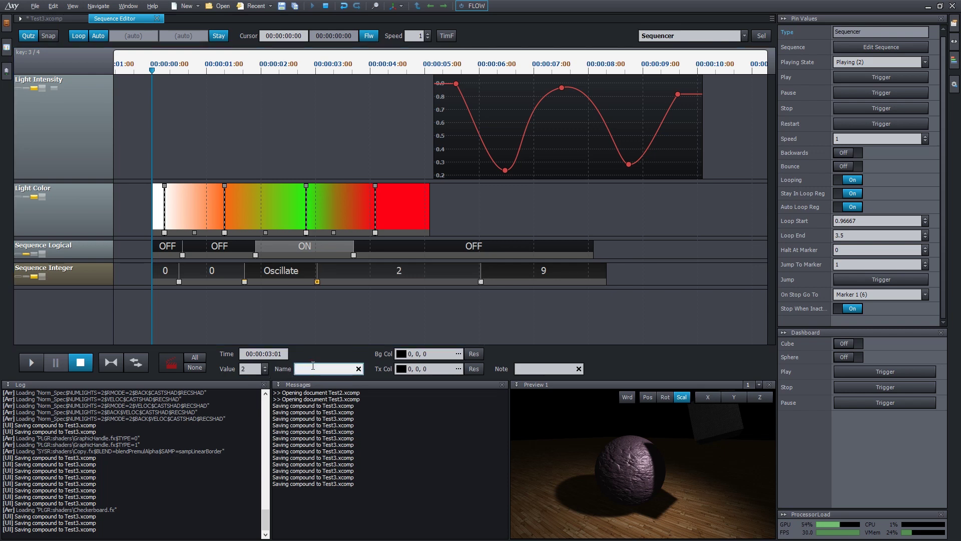
{"action": "type", "text": "Cartoon"}
{"action": "key", "text": "Return"}
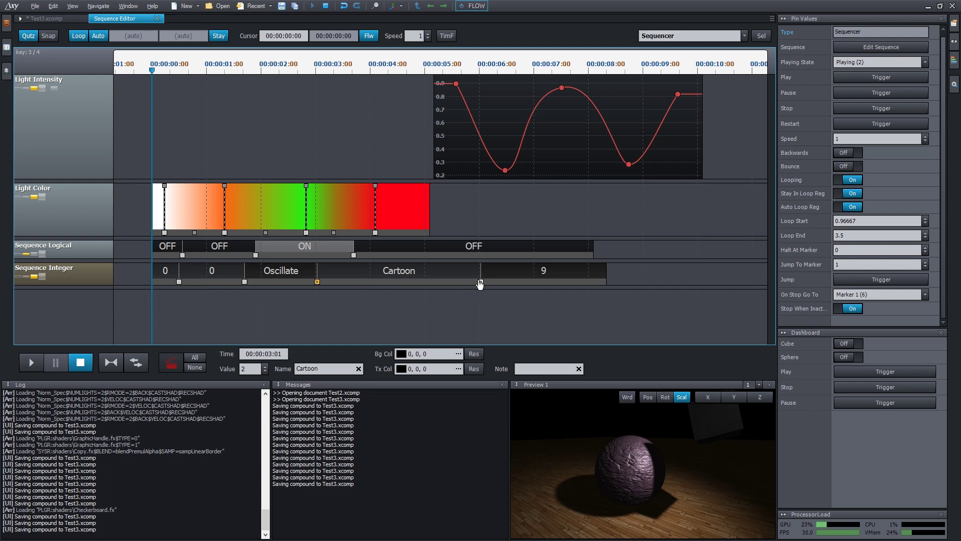
Move the fourth Sequence Integer key to 00:00:04:22 and set its value to 1.
{"action": "left_click_drag", "start_coordinate": [479, 284], "coordinate": [410, 285]}
{"action": "double_click", "coordinate": [254, 368]}
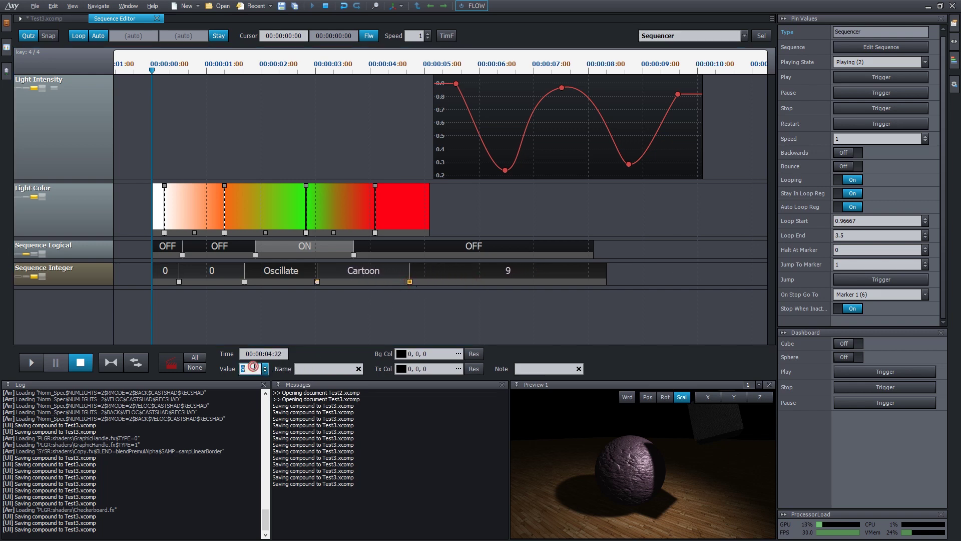
{"action": "type", "text": "1"}
{"action": "key", "text": "Return"}
Add a fifth Sequence Integer key at 00:00:06:07 with value 2, and save the Test3.xcomp compound.
{"action": "double_click", "coordinate": [551, 281]}
{"action": "left_click_drag", "start_coordinate": [551, 279], "coordinate": [491, 282]}
{"action": "left_click", "coordinate": [253, 368]}
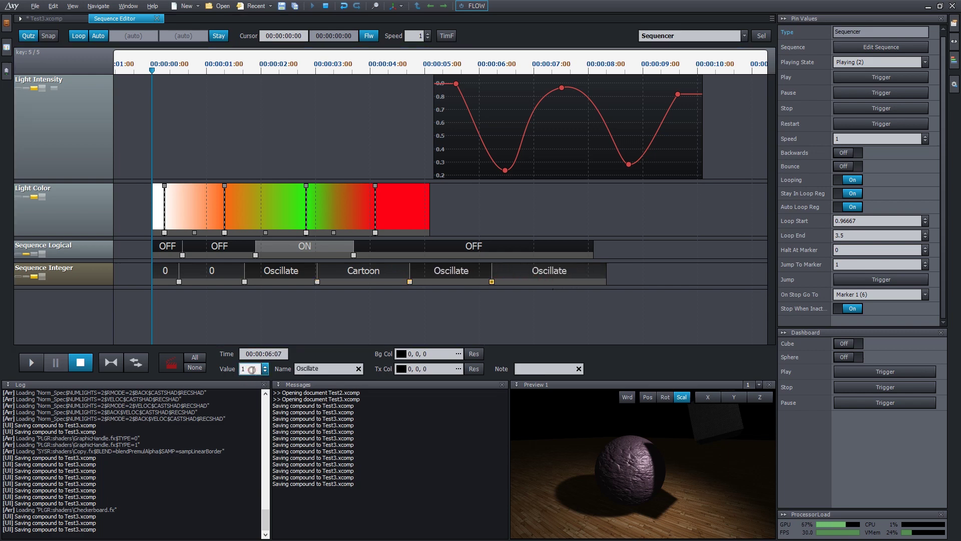
{"action": "type", "text": "2"}
{"action": "key", "text": "Return"}
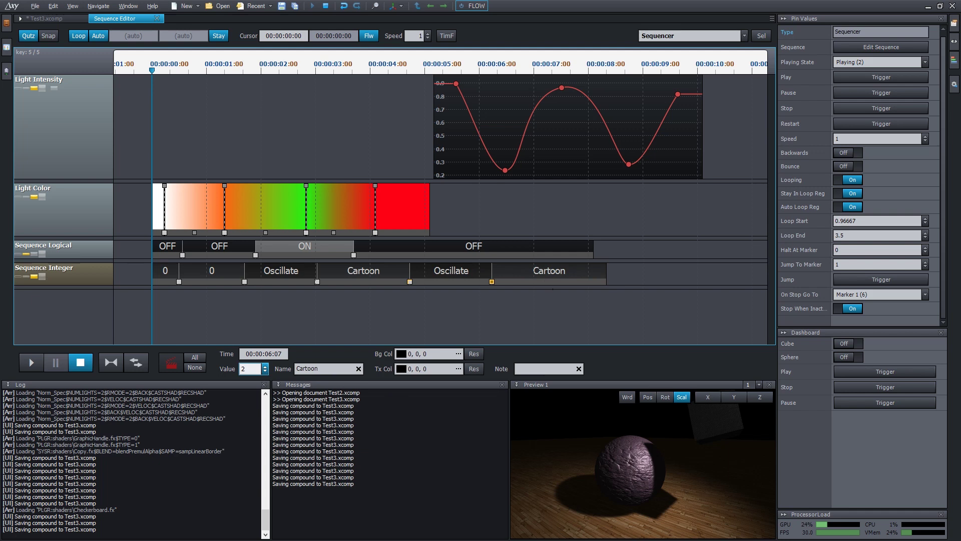
{"action": "key", "text": "ctrl+Tab"}
{"action": "key", "text": "ctrl+s"}
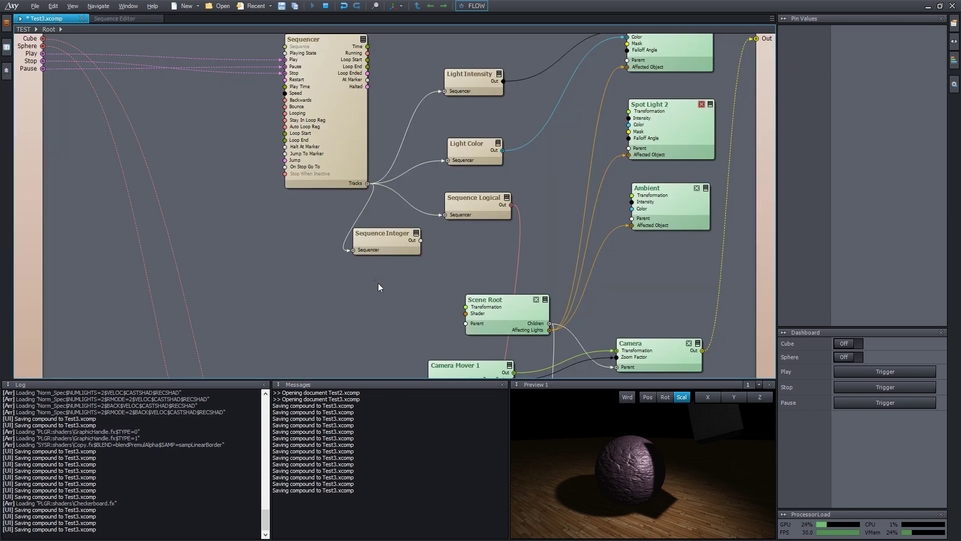
Insert a Sequence Vector module below Sequence Integer and connect it to the Sequencer's Tracks output.
{"action": "key", "text": "Insert"}
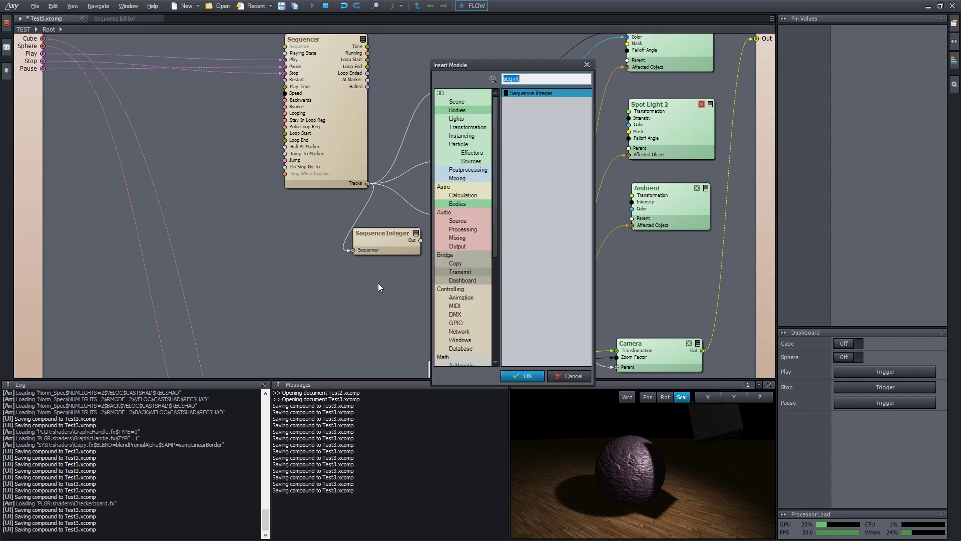
{"action": "type", "text": "seq"}
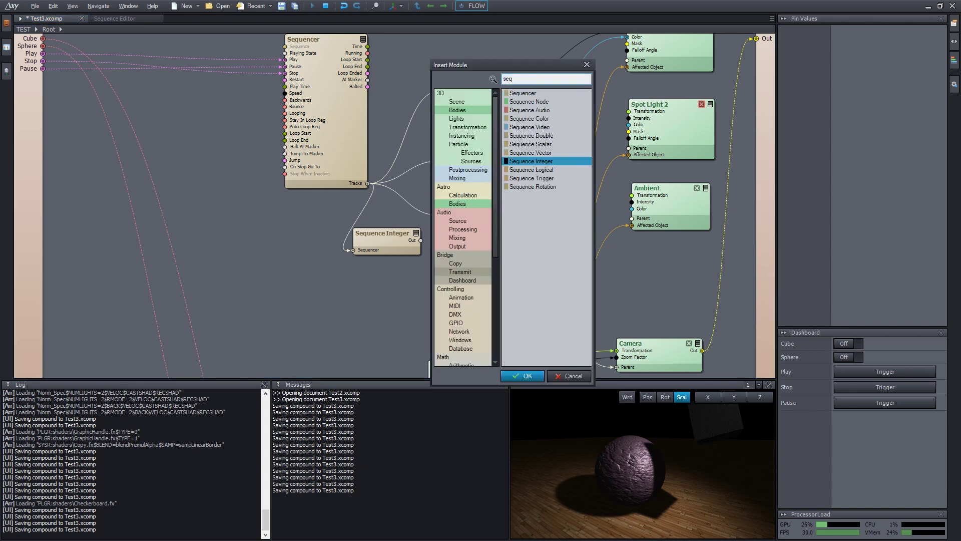
{"action": "type", "text": " ve"}
{"action": "key", "text": "Return"}
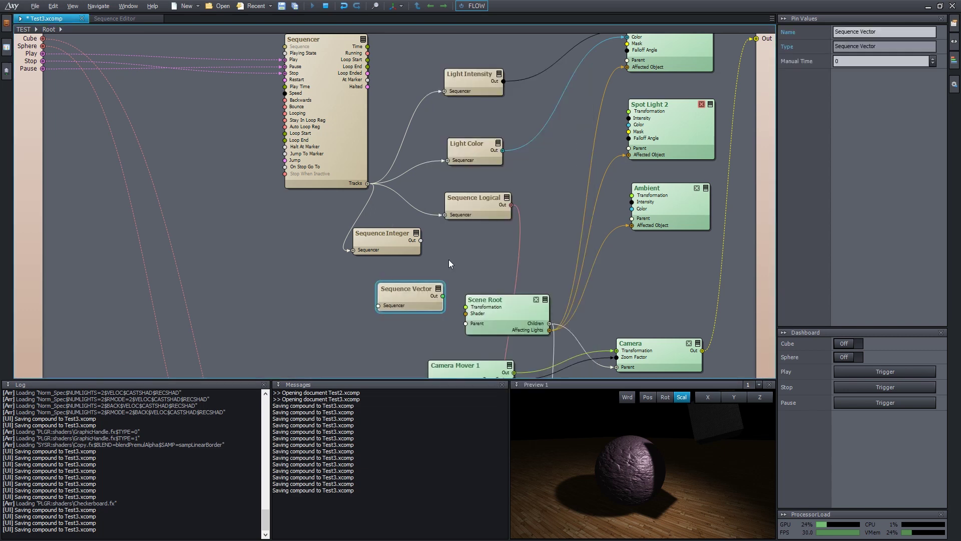
{"action": "left_click_drag", "start_coordinate": [412, 296], "coordinate": [327, 289]}
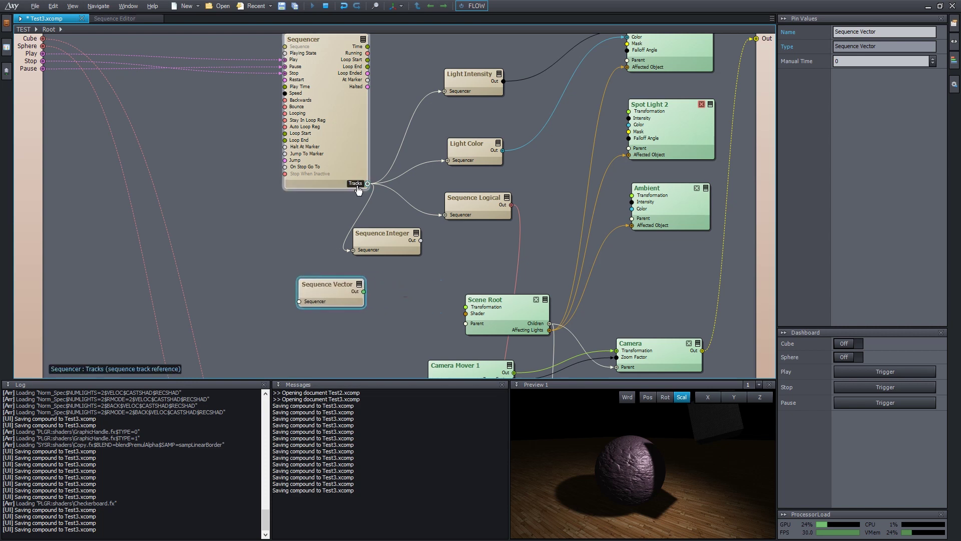
{"action": "left_click_drag", "start_coordinate": [368, 184], "coordinate": [301, 300]}
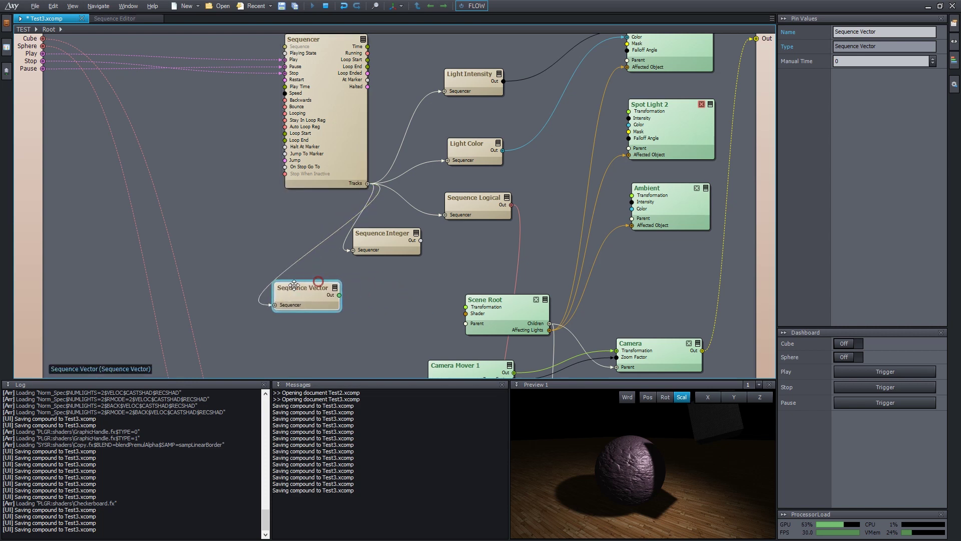
Enlarge the Sequence Vector track's display height to show its value graph, shrink it back, and return to the Test3.xcomp graph.
{"action": "left_click", "coordinate": [123, 18]}
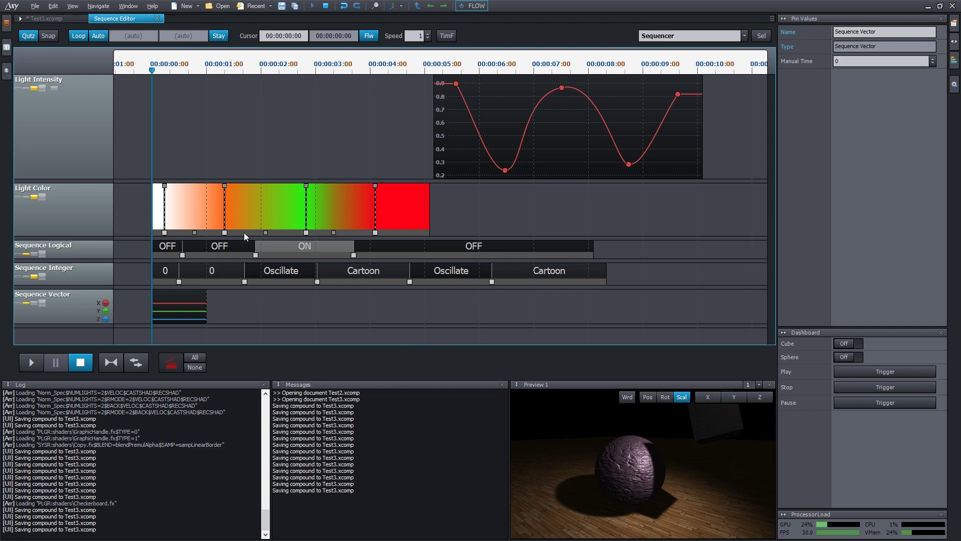
{"action": "middle_click_drag", "start_coordinate": [227, 250], "coordinate": [241, 95]}
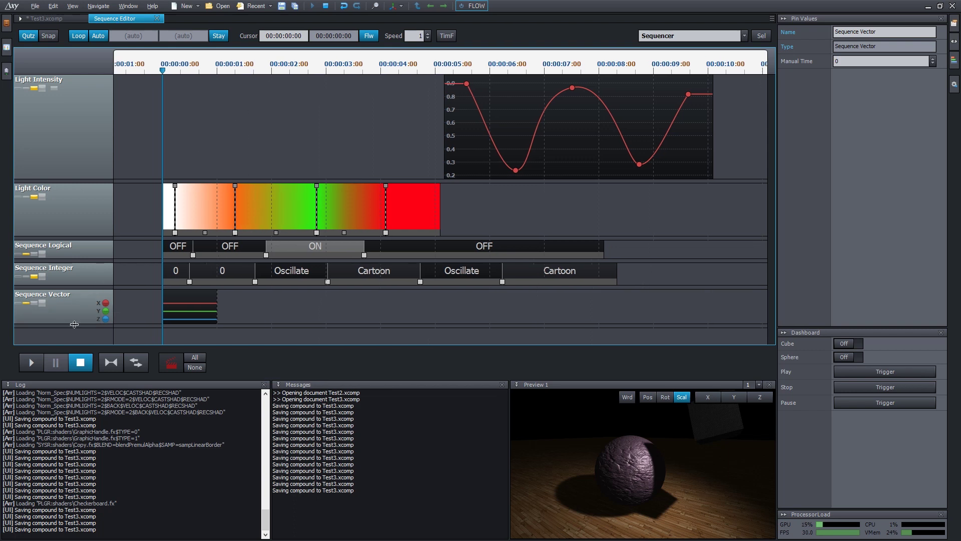
{"action": "left_click_drag", "start_coordinate": [74, 324], "coordinate": [74, 344]}
{"action": "middle_click_drag", "start_coordinate": [227, 268], "coordinate": [249, 122]}
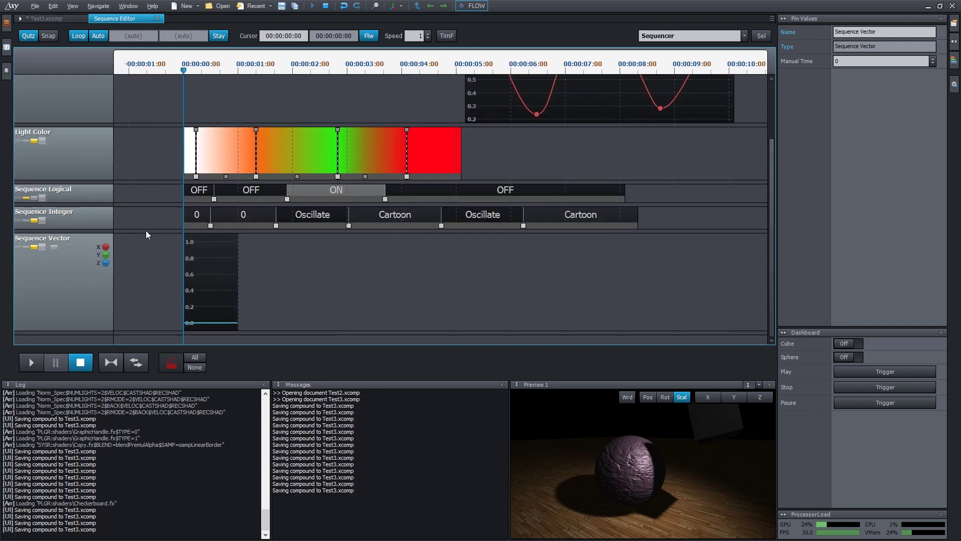
{"action": "left_click_drag", "start_coordinate": [69, 329], "coordinate": [70, 273]}
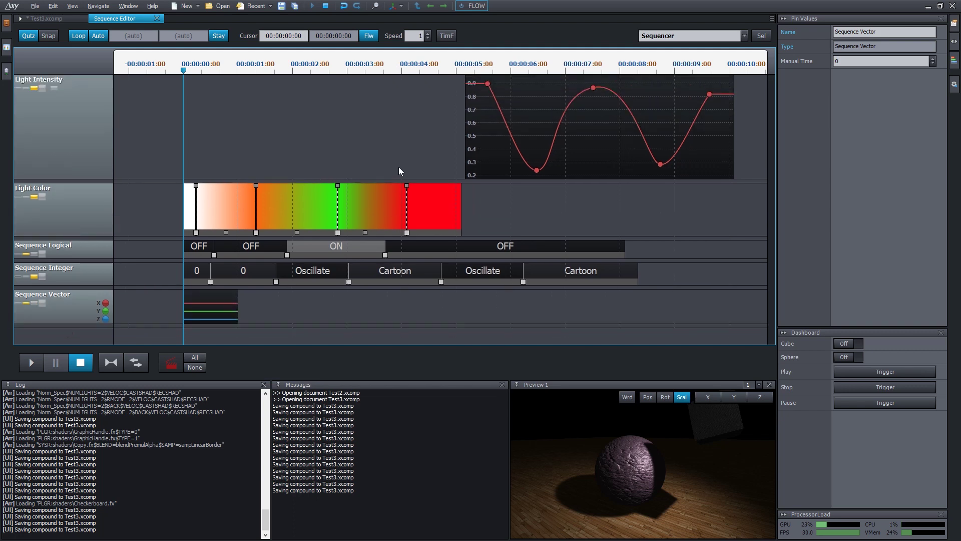
{"action": "key", "text": "ctrl+Tab"}
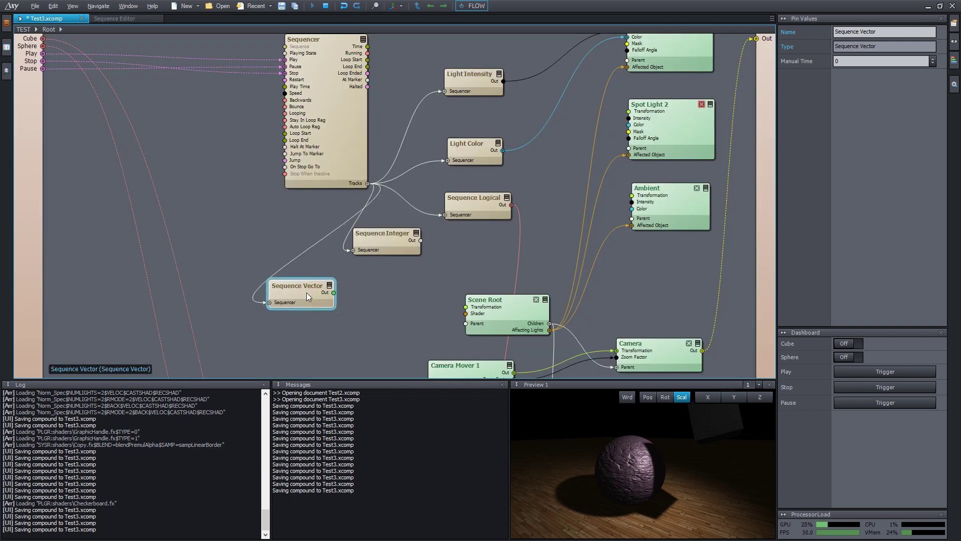
Change the module type of Scene Node 3, the parent of Sphere 1, to Sequence Node and shift it slightly within the graph.
{"action": "middle_click_drag", "start_coordinate": [388, 311], "coordinate": [358, 277]}
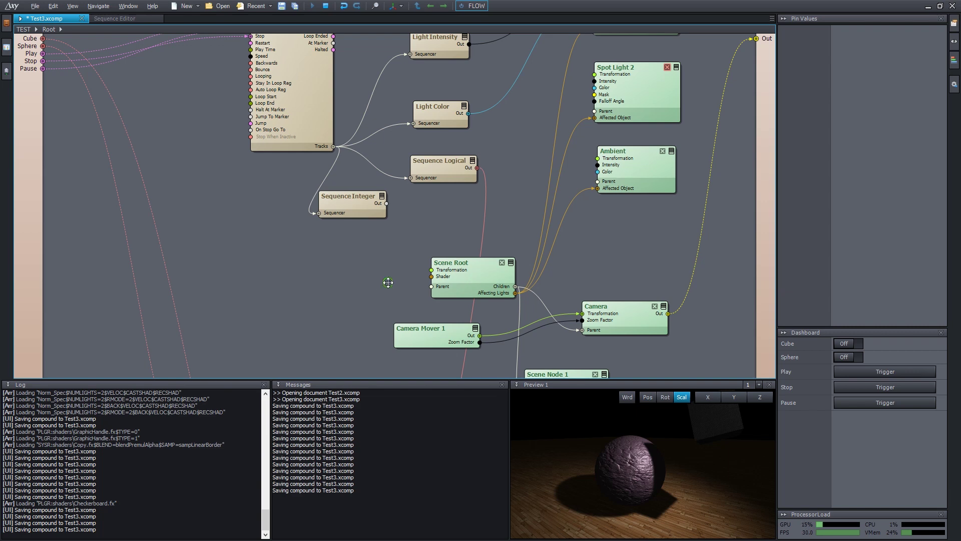
{"action": "scroll", "coordinate": [386, 279], "scroll_direction": "down", "scroll_amount": 5}
{"action": "middle_click_drag", "start_coordinate": [565, 280], "coordinate": [388, 113]}
{"action": "left_click_drag", "start_coordinate": [395, 225], "coordinate": [365, 282]}
{"action": "mouse_move", "coordinate": [556, 193]}
{"action": "left_mouse_down"}
{"action": "mouse_move", "coordinate": [456, 186]}
{"action": "mouse_move", "coordinate": [559, 187]}
{"action": "left_mouse_up"}
{"action": "scroll", "coordinate": [560, 228], "scroll_direction": "up", "scroll_amount": 1}
{"action": "right_click", "coordinate": [559, 188]}
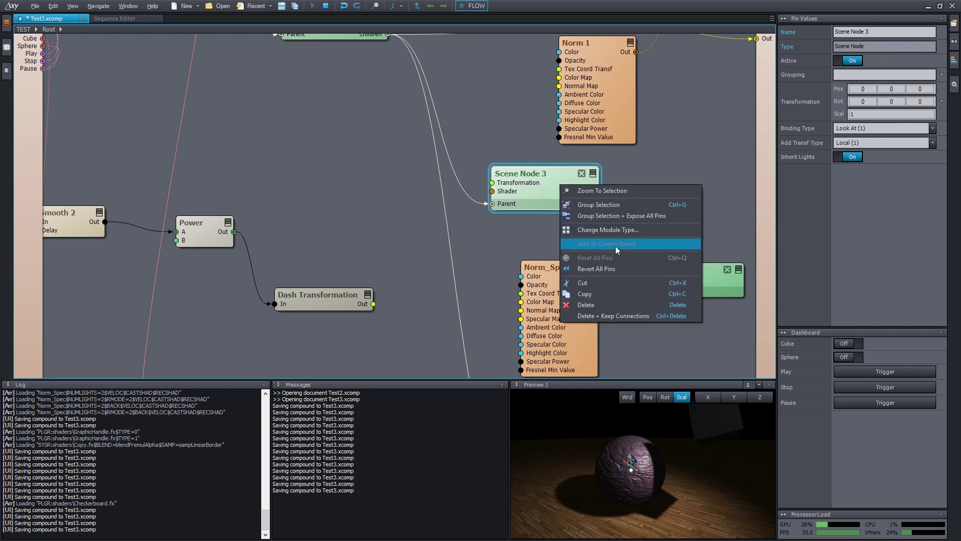
{"action": "left_click", "coordinate": [613, 230]}
{"action": "type", "text": "seque"}
{"action": "key", "text": "Up"}
{"action": "key", "text": "Up"}
{"action": "key", "text": "Up"}
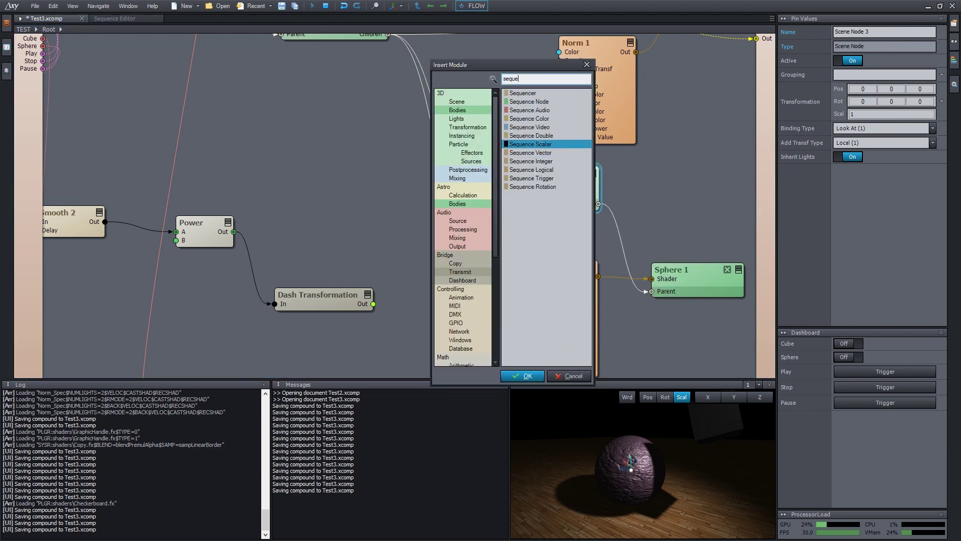
{"action": "key", "text": "Up"}
{"action": "key", "text": "Up"}
{"action": "key", "text": "Up"}
{"action": "key", "text": "Return"}
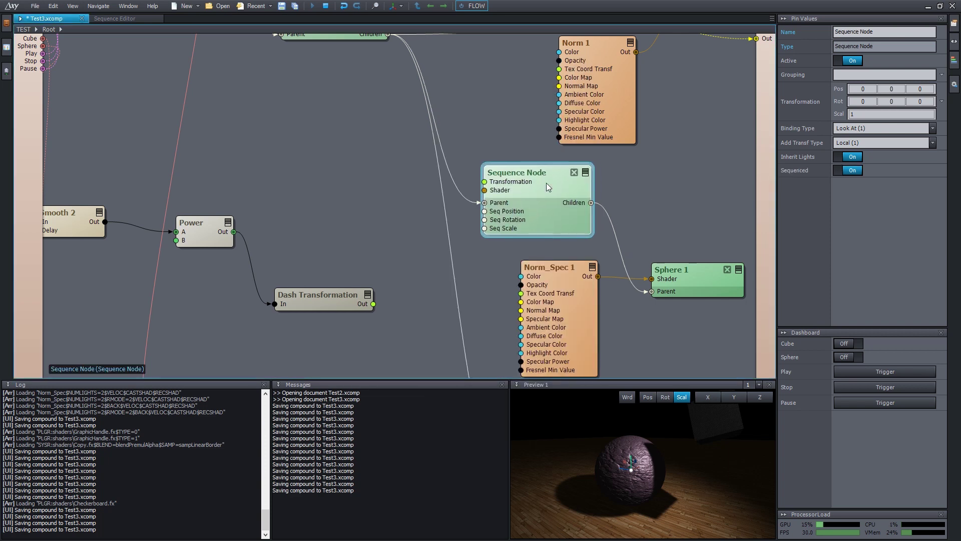
{"action": "left_click_drag", "start_coordinate": [546, 186], "coordinate": [559, 183]}
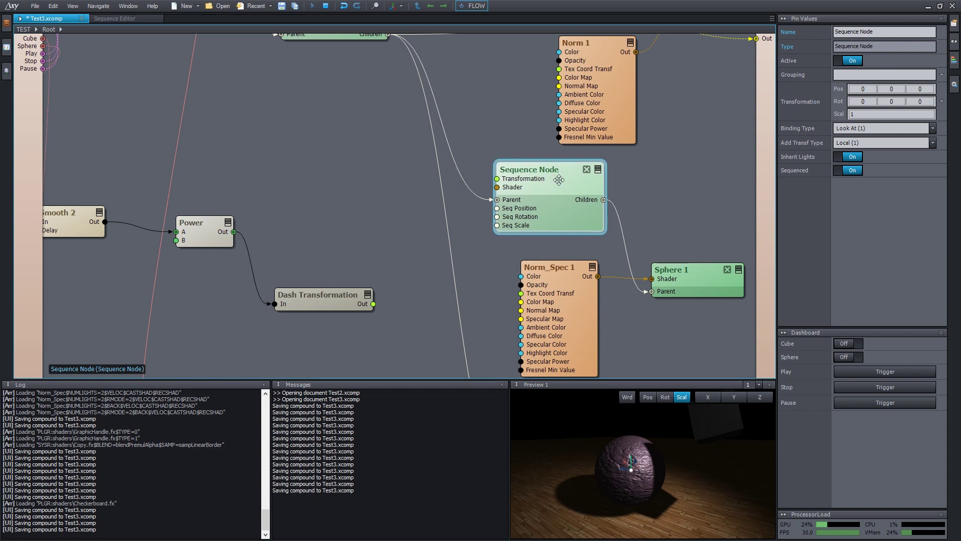
Insert a second Sequencer module in the graph and place it below Scene Node 1, beside Sequence Node.
{"action": "middle_click_drag", "start_coordinate": [599, 195], "coordinate": [669, 189]}
{"action": "scroll", "coordinate": [669, 189], "scroll_direction": "down", "scroll_amount": 2}
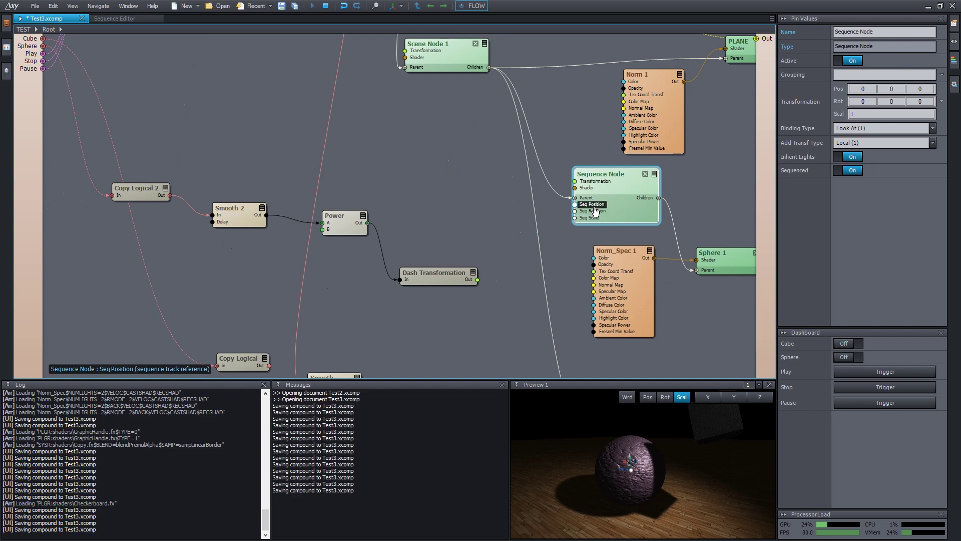
{"action": "scroll", "coordinate": [509, 172], "scroll_direction": "down", "scroll_amount": 2}
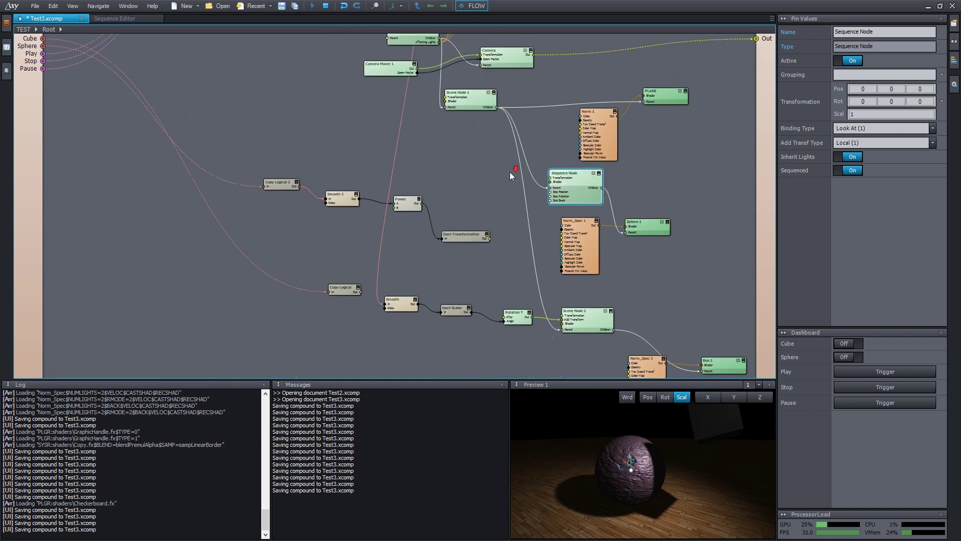
{"action": "middle_click_drag", "start_coordinate": [509, 173], "coordinate": [485, 219]}
{"action": "scroll", "coordinate": [488, 220], "scroll_direction": "up", "scroll_amount": 1}
{"action": "scroll", "coordinate": [566, 255], "scroll_direction": "up", "scroll_amount": 1}
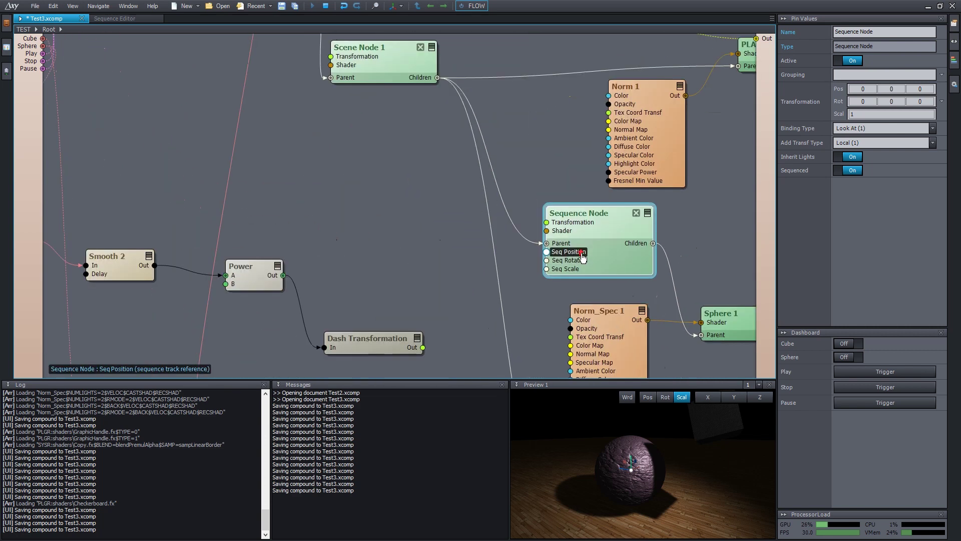
{"action": "scroll", "coordinate": [395, 222], "scroll_direction": "down", "scroll_amount": 1}
{"action": "double_click", "coordinate": [395, 223]}
{"action": "type", "text": "sequ"}
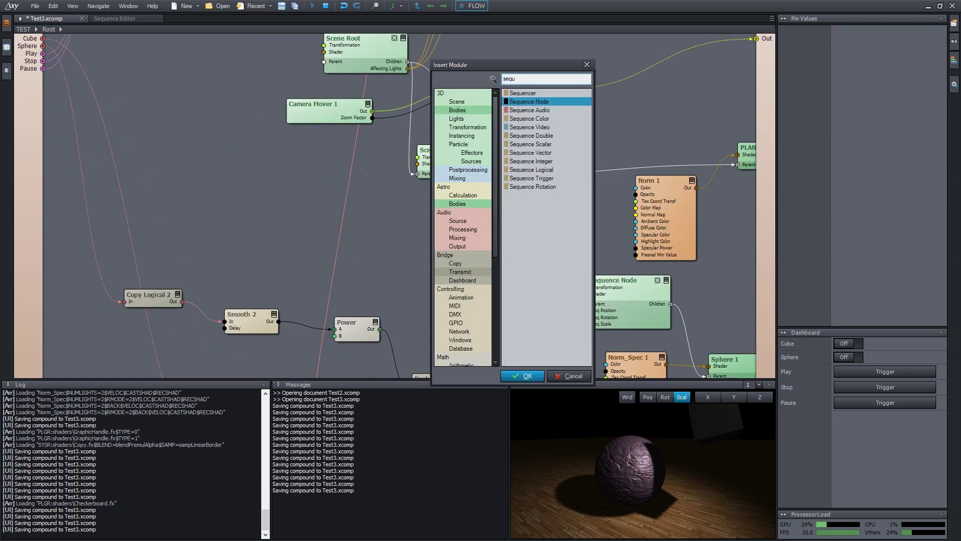
{"action": "key", "text": "Up"}
{"action": "key", "text": "Return"}
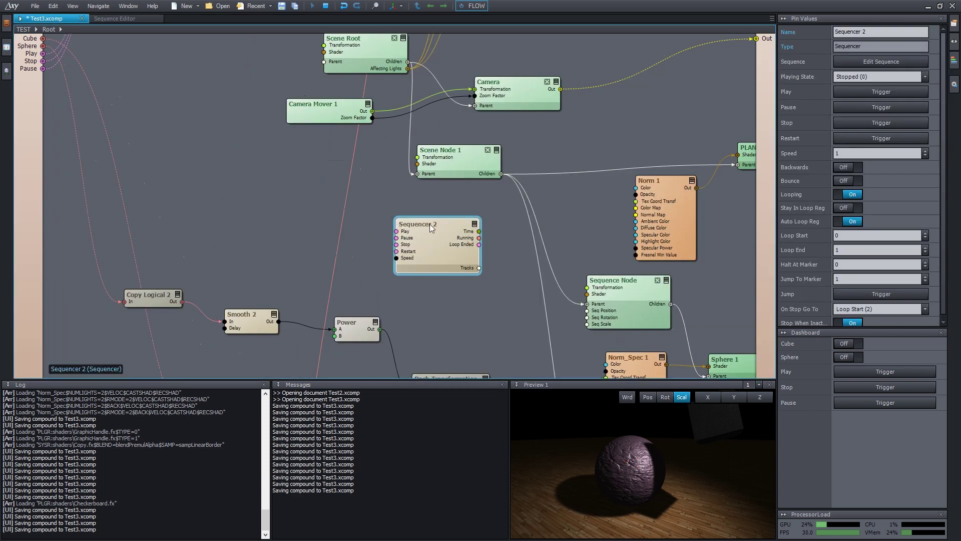
{"action": "left_click_drag", "start_coordinate": [430, 228], "coordinate": [399, 229]}
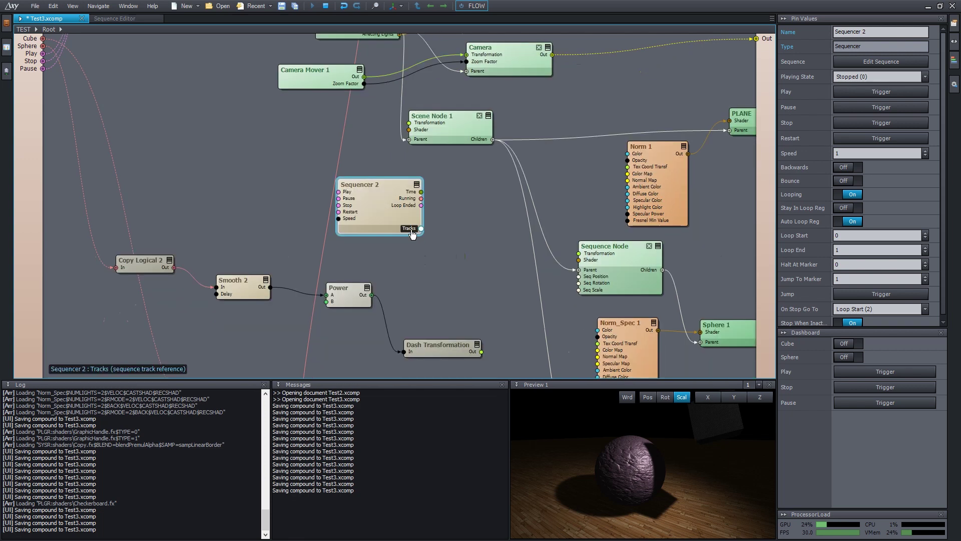
Connect the new sequencer's Tracks output to Sequence Node's Seq Position, Seq Rotation and Seq Scale inputs, and shift the sequencer closer.
{"action": "left_click_drag", "start_coordinate": [413, 228], "coordinate": [599, 277]}
{"action": "left_click_drag", "start_coordinate": [421, 229], "coordinate": [581, 290]}
{"action": "left_click_drag", "start_coordinate": [421, 229], "coordinate": [587, 295]}
{"action": "left_click_drag", "start_coordinate": [404, 221], "coordinate": [410, 218]}
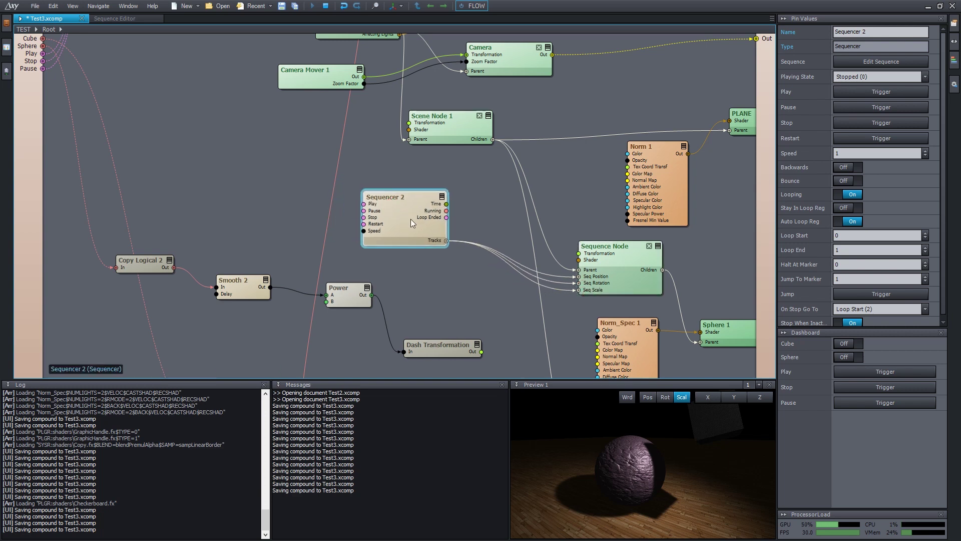
Rename the new sequencer to Sphere Sequencer and open it in the Sequence Editor.
{"action": "left_click", "coordinate": [872, 32]}
{"action": "type", "text": "Sphere"}
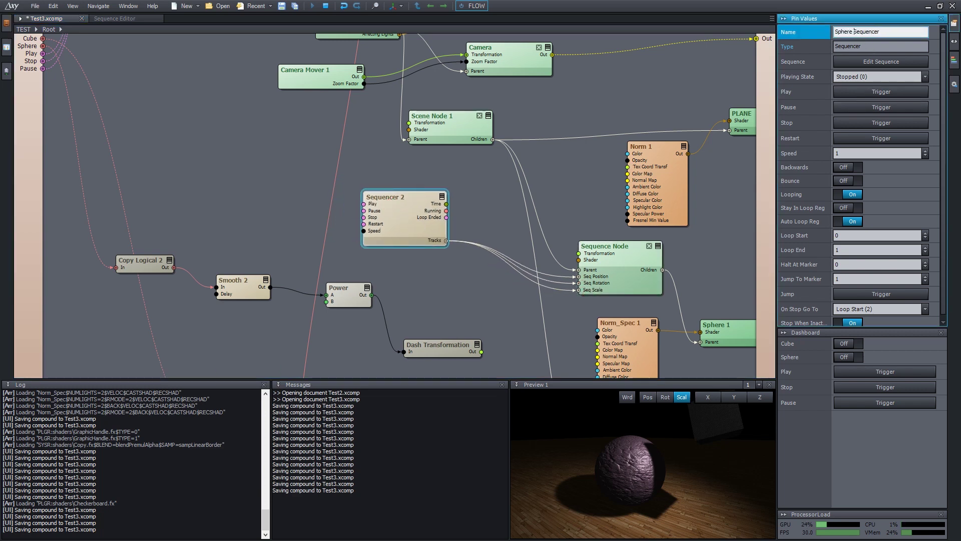
{"action": "key", "text": "Return"}
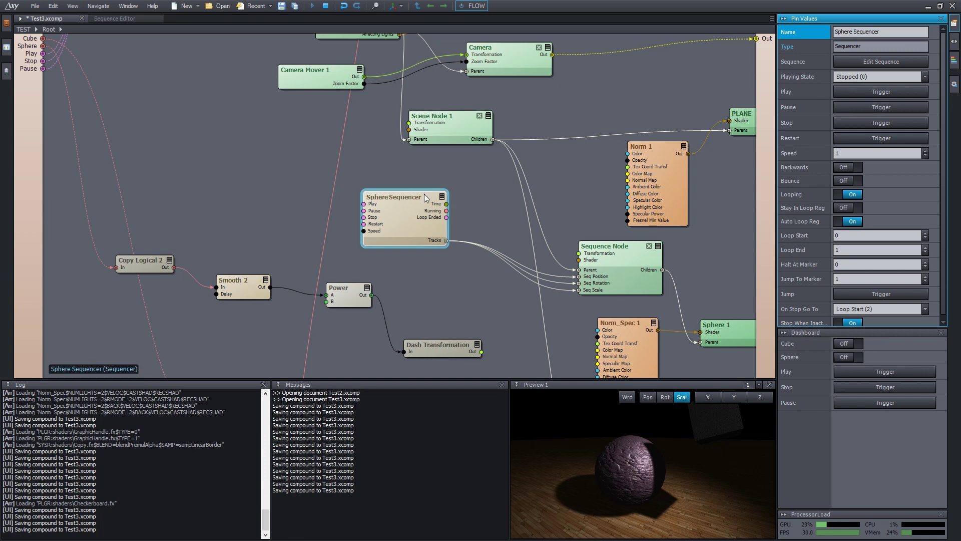
{"action": "left_click", "coordinate": [403, 199]}
{"action": "double_click", "coordinate": [401, 203]}
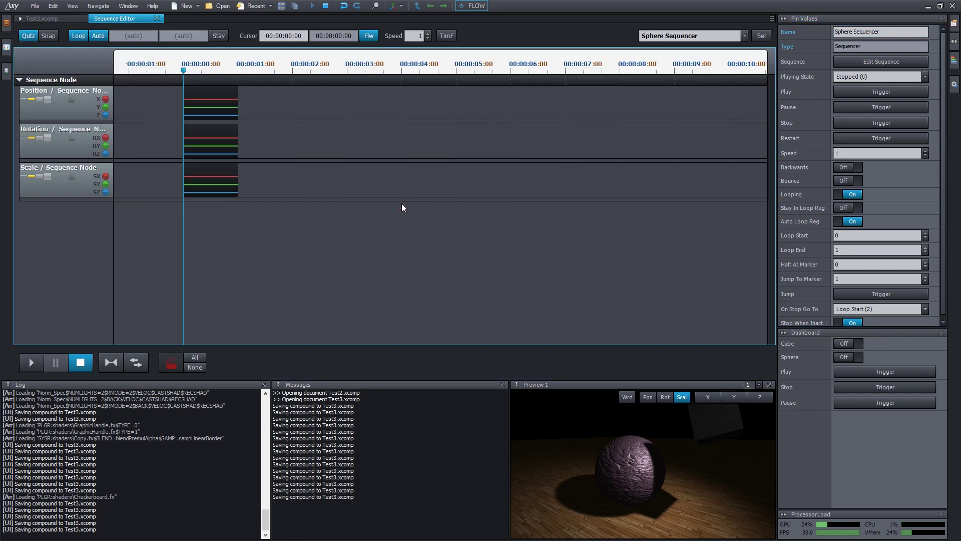
Switch the Sequence Editor between Sequencer and Sphere Sequencer to compare their tracks, ending on Sphere Sequencer.
{"action": "left_click", "coordinate": [708, 36]}
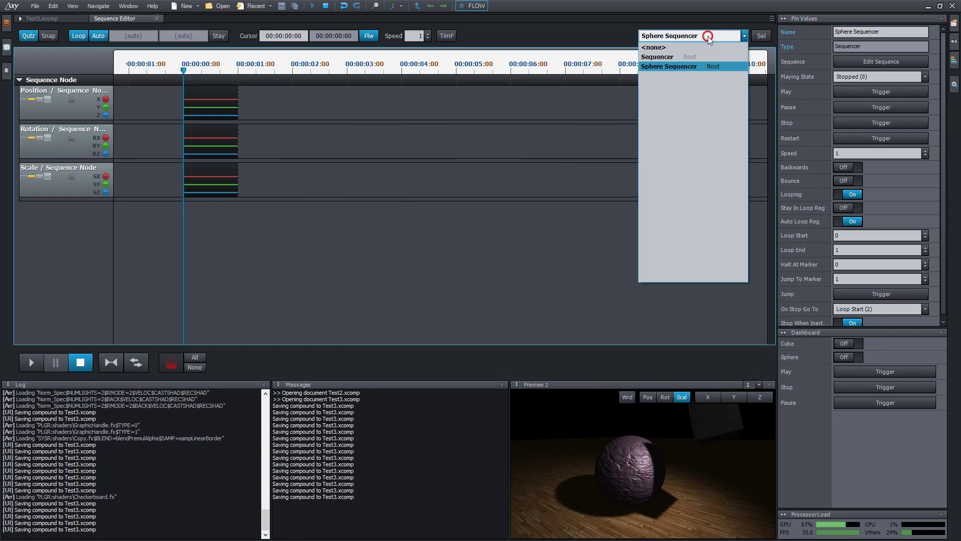
{"action": "left_click", "coordinate": [678, 57]}
{"action": "left_click", "coordinate": [678, 36]}
{"action": "left_click", "coordinate": [678, 66]}
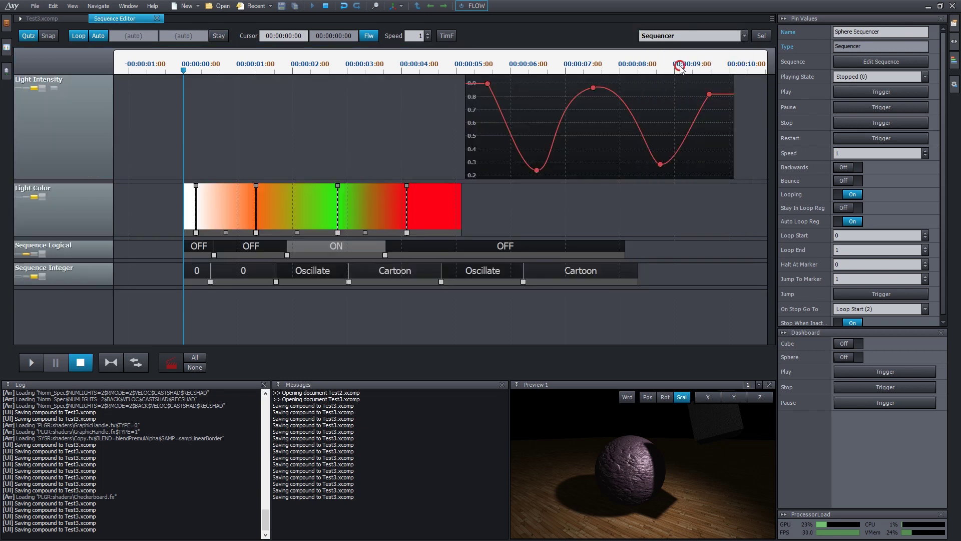
{"action": "left_click", "coordinate": [675, 36]}
{"action": "left_click", "coordinate": [674, 57]}
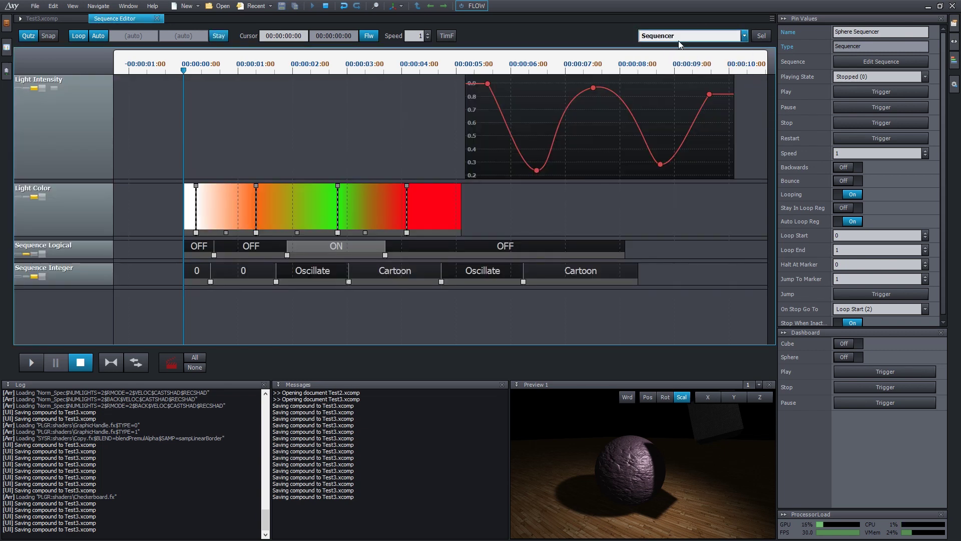
{"action": "left_click", "coordinate": [678, 39]}
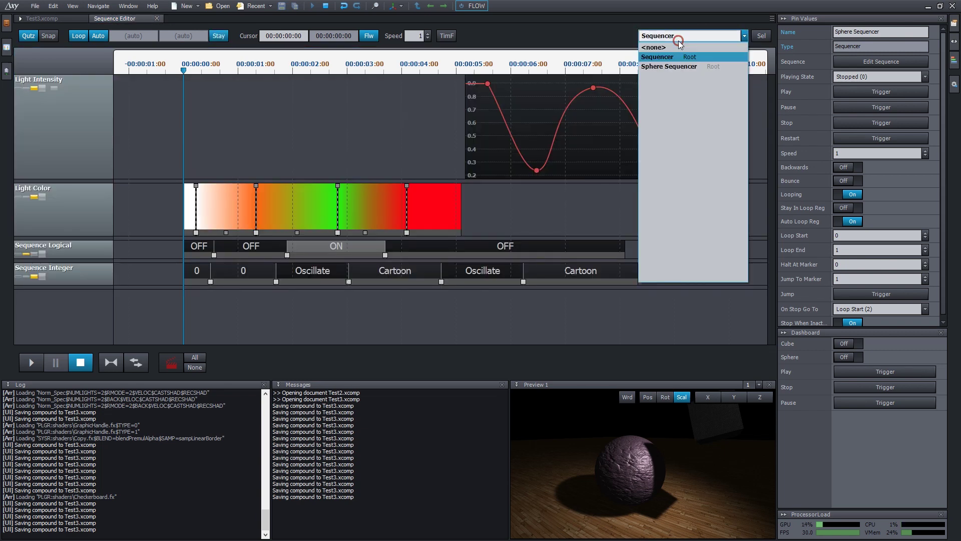
{"action": "left_click", "coordinate": [677, 67]}
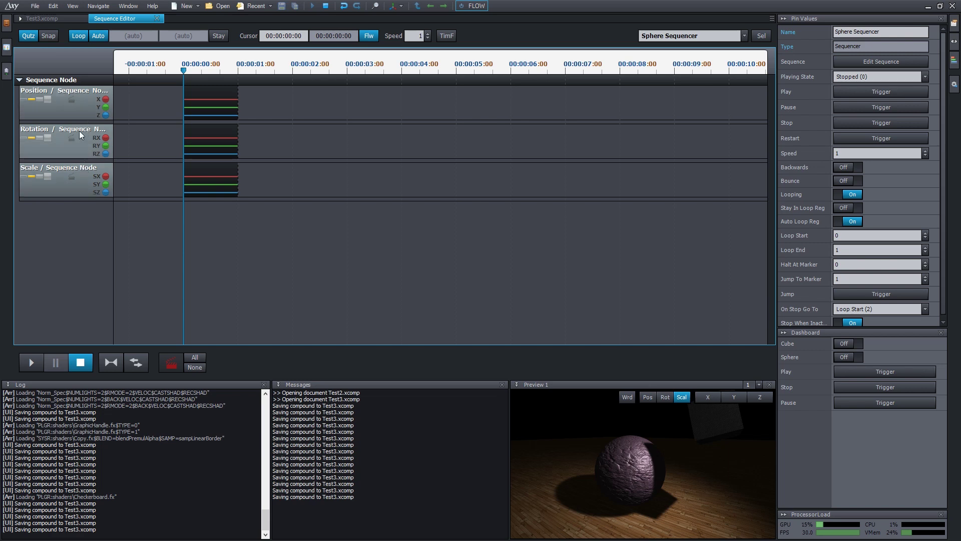
Collapse and expand the Sequence Node track group in the Sequence Editor.
{"action": "left_click", "coordinate": [20, 80]}
{"action": "left_click", "coordinate": [19, 80]}
{"action": "left_click", "coordinate": [19, 80]}
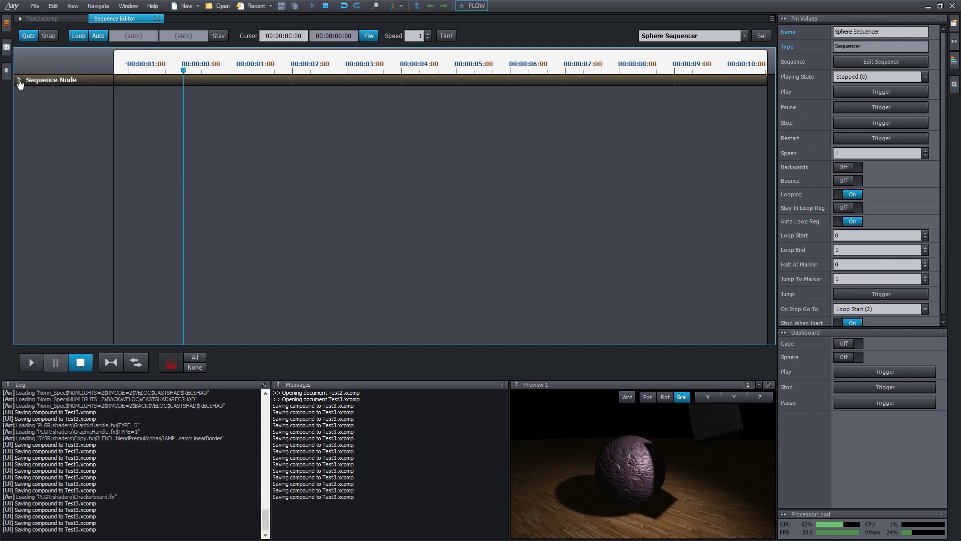
{"action": "left_click", "coordinate": [19, 81]}
Rename Sequence Node to Sphere Node in the Test3.xcomp graph and return to its tracks in the Sequence Editor.
{"action": "left_click", "coordinate": [42, 18]}
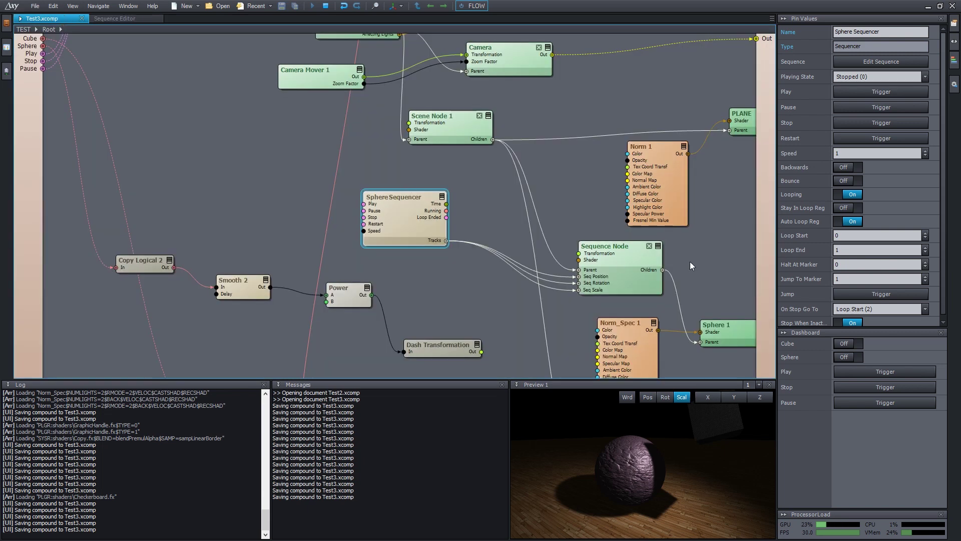
{"action": "left_click", "coordinate": [884, 31]}
{"action": "type", "text": "Sp"}
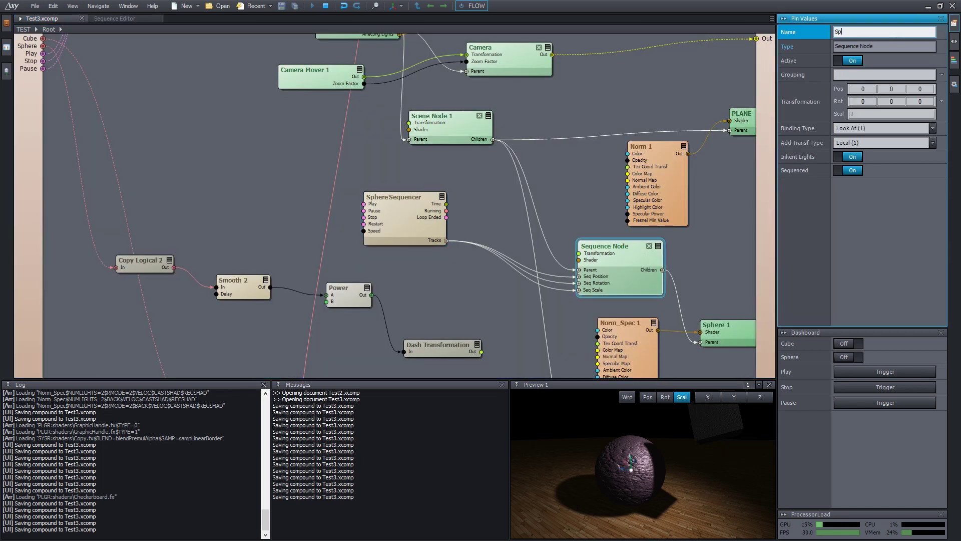
{"action": "type", "text": "here Node"}
{"action": "key", "text": "Return"}
{"action": "left_click", "coordinate": [120, 18]}
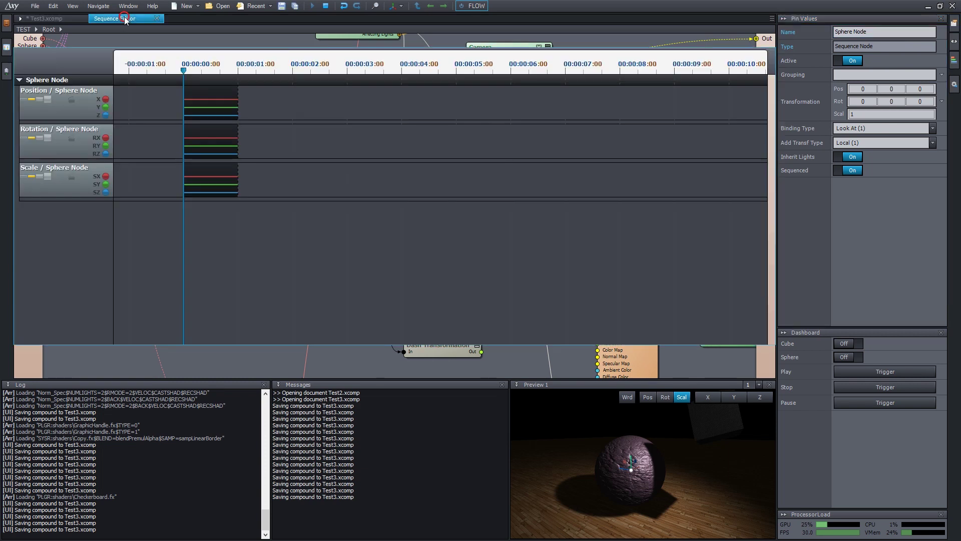
{"action": "left_click", "coordinate": [42, 80]}
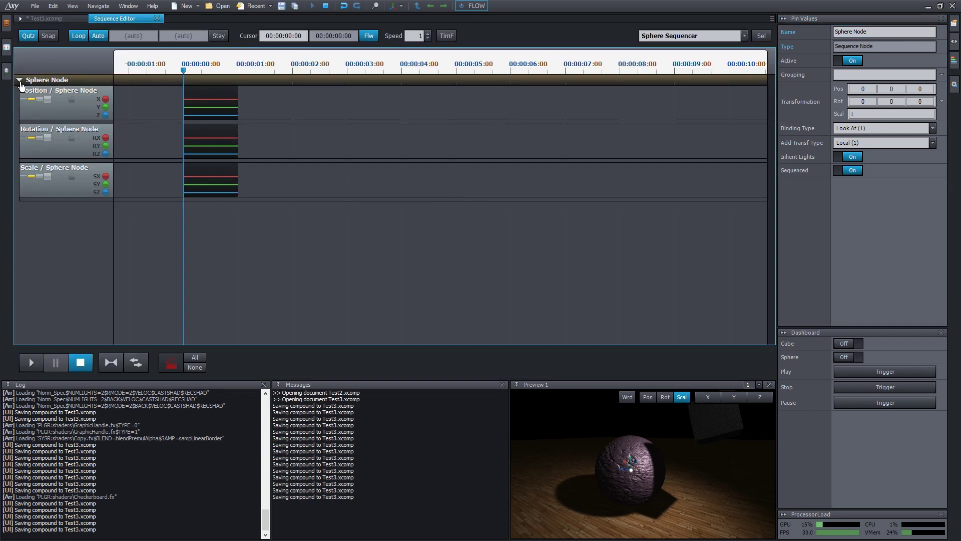
{"action": "left_click", "coordinate": [72, 94]}
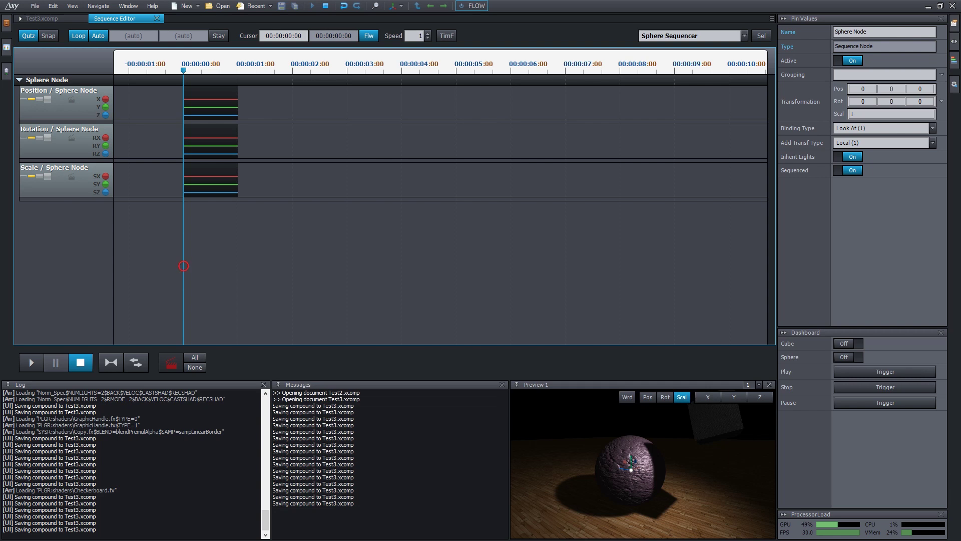
Place the time cursor at 00:00:00:09 and move the sphere in the enlarged preview to about X -0.97, Z 0.04.
{"action": "key", "text": "space"}
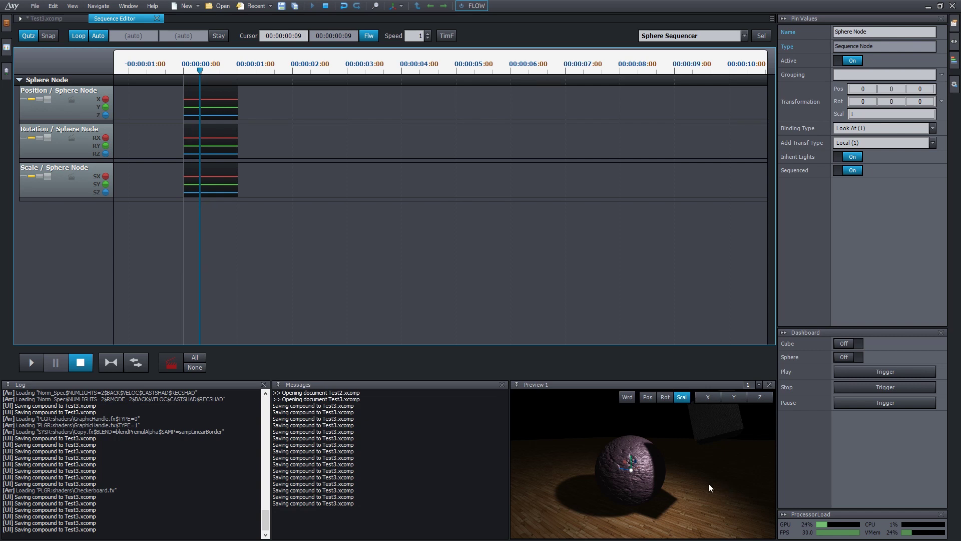
{"action": "double_click", "coordinate": [683, 469]}
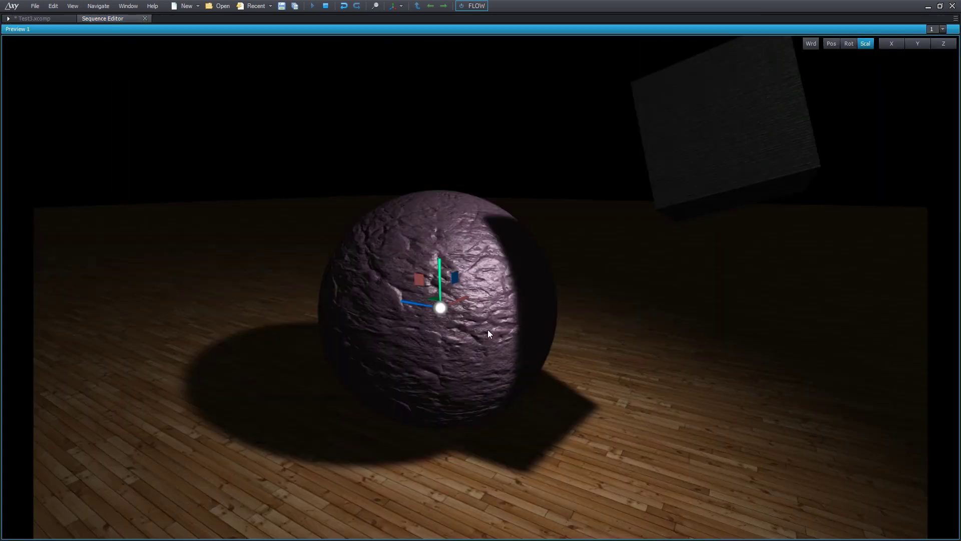
{"action": "key", "text": "w"}
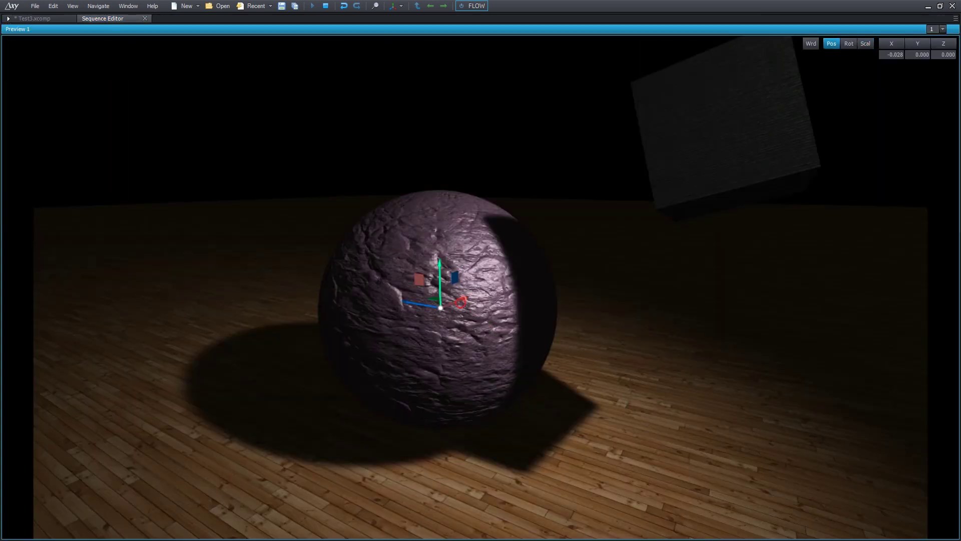
{"action": "left_click_drag", "start_coordinate": [460, 304], "coordinate": [330, 336]}
{"action": "left_click", "coordinate": [124, 18]}
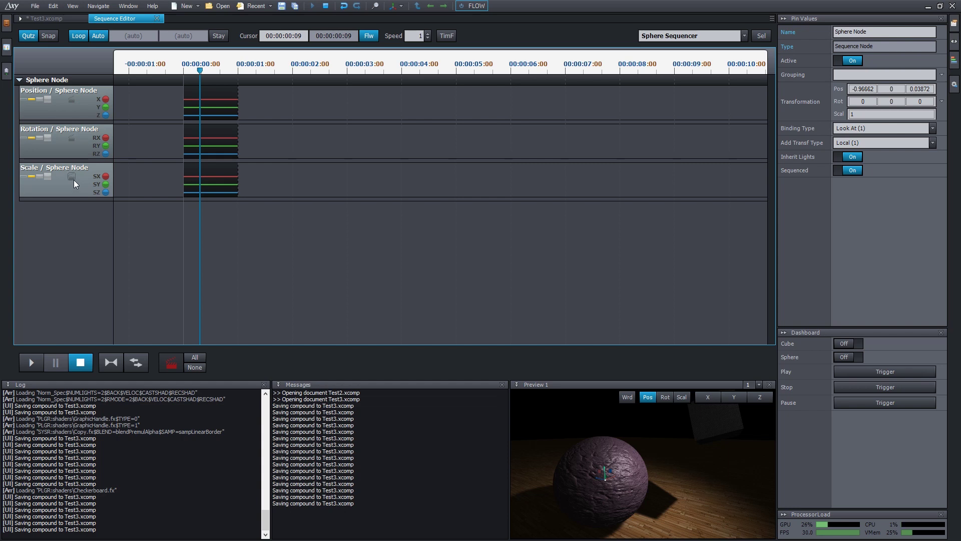
Arm the sphere's Position, Rotation and Scale tracks for recording, and record keys on all three at 00:00:00:09.
{"action": "left_click", "coordinate": [72, 100]}
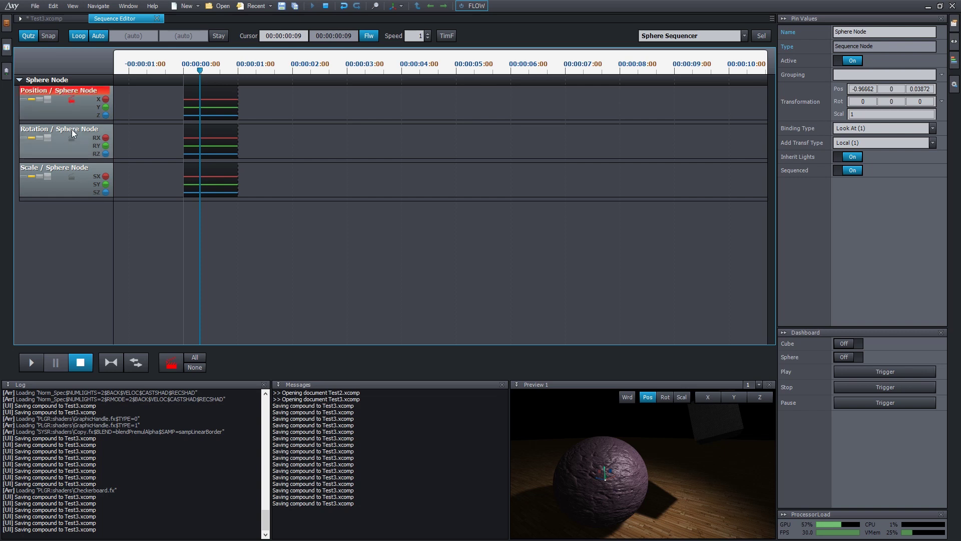
{"action": "left_click", "coordinate": [71, 136]}
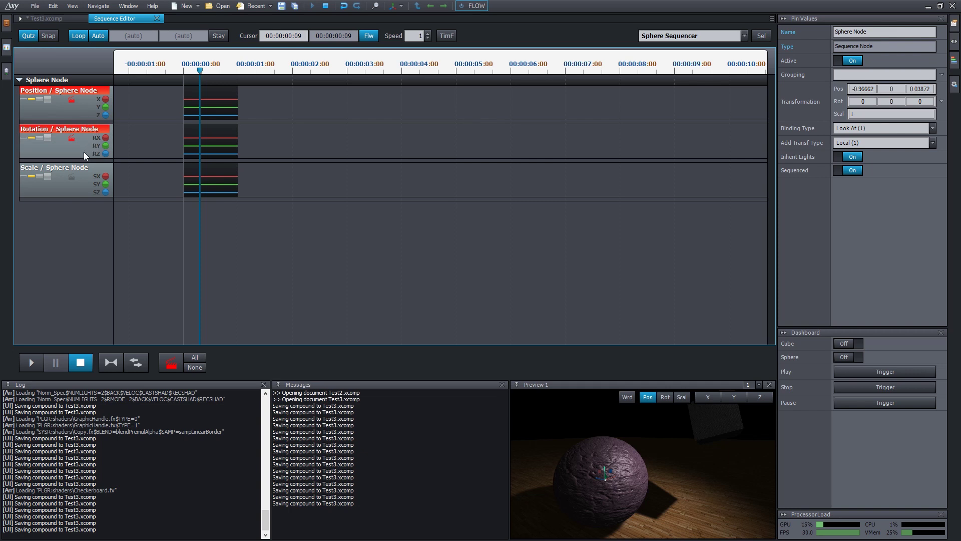
{"action": "left_click", "coordinate": [72, 176]}
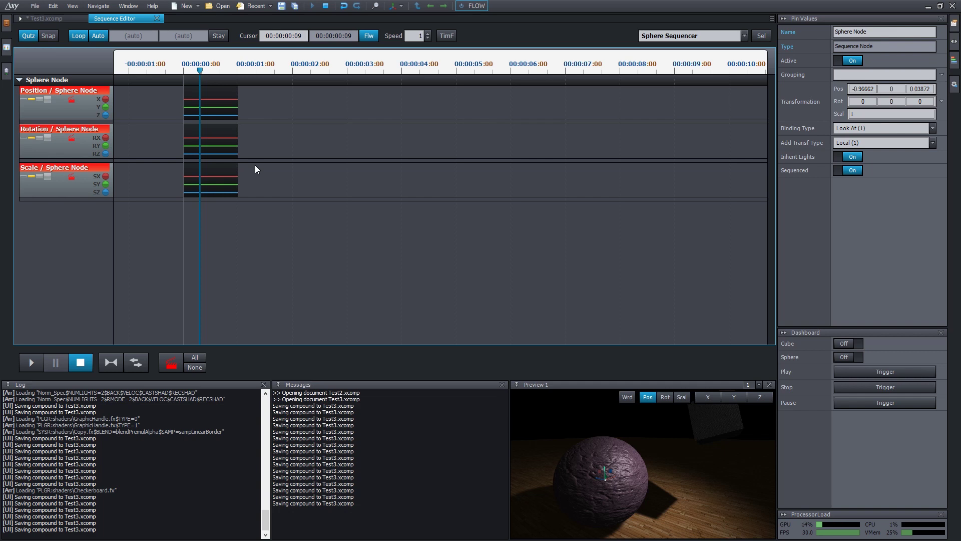
{"action": "left_click", "coordinate": [171, 364]}
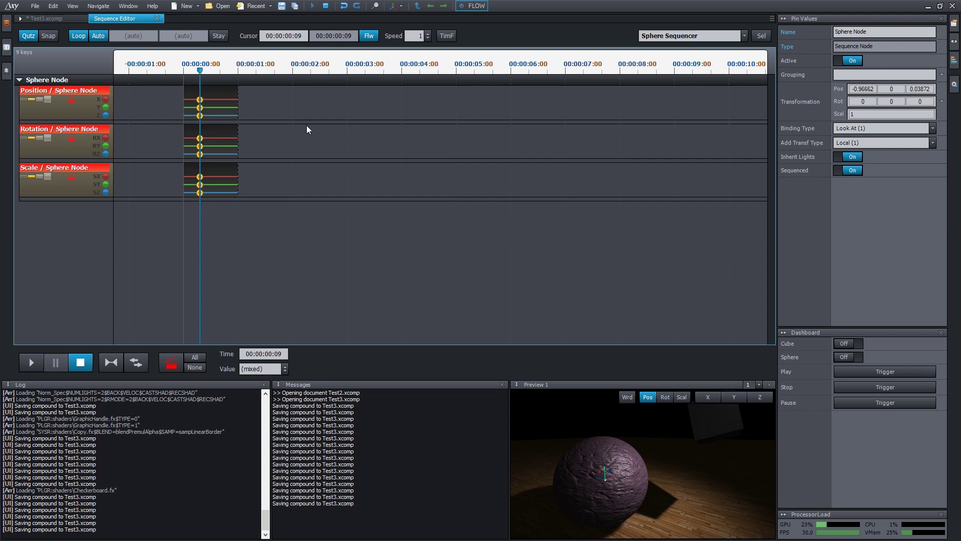
Place the time cursor at 00:00:01:14 and move the sphere to about X 2.79, Y 0.67 without recording a key.
{"action": "key", "text": "alt"}
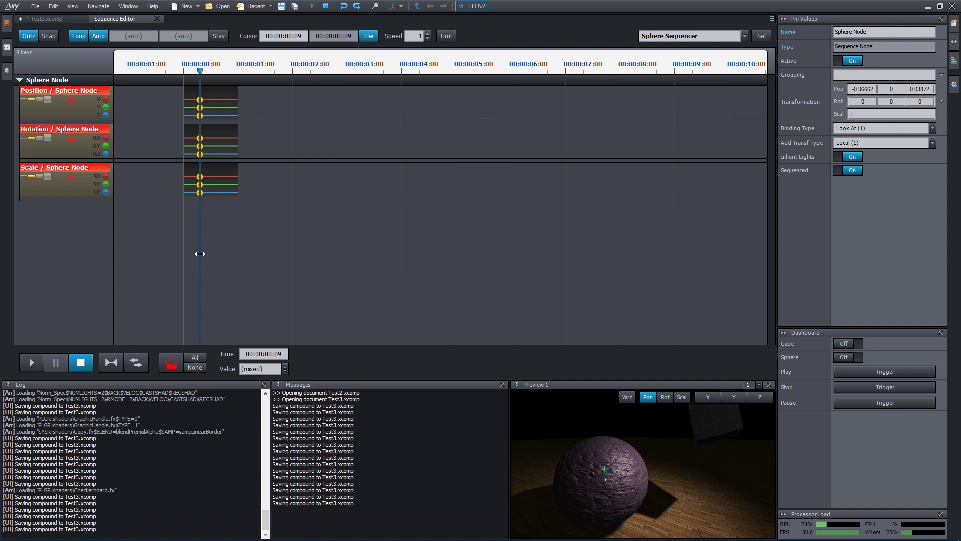
{"action": "left_click_drag", "start_coordinate": [200, 254], "coordinate": [263, 254]}
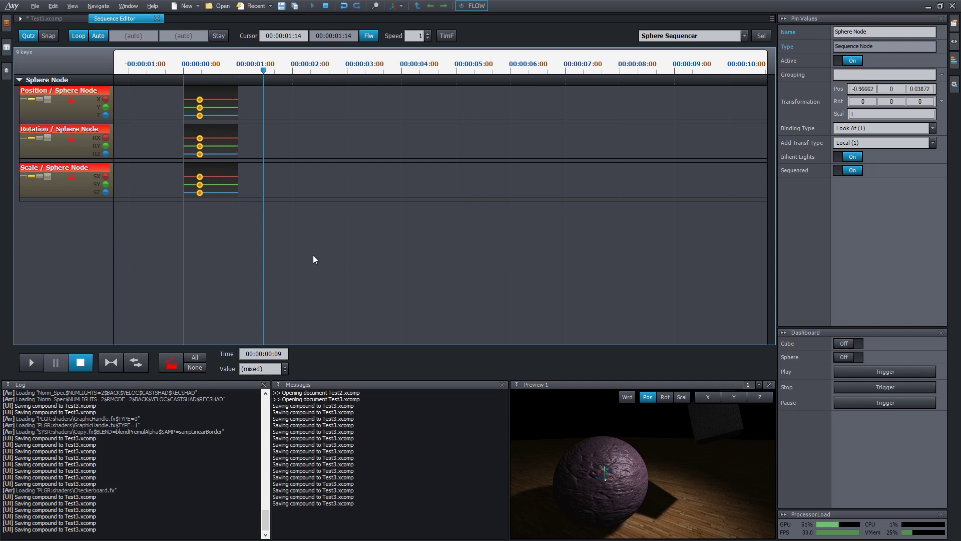
{"action": "double_click", "coordinate": [633, 446]}
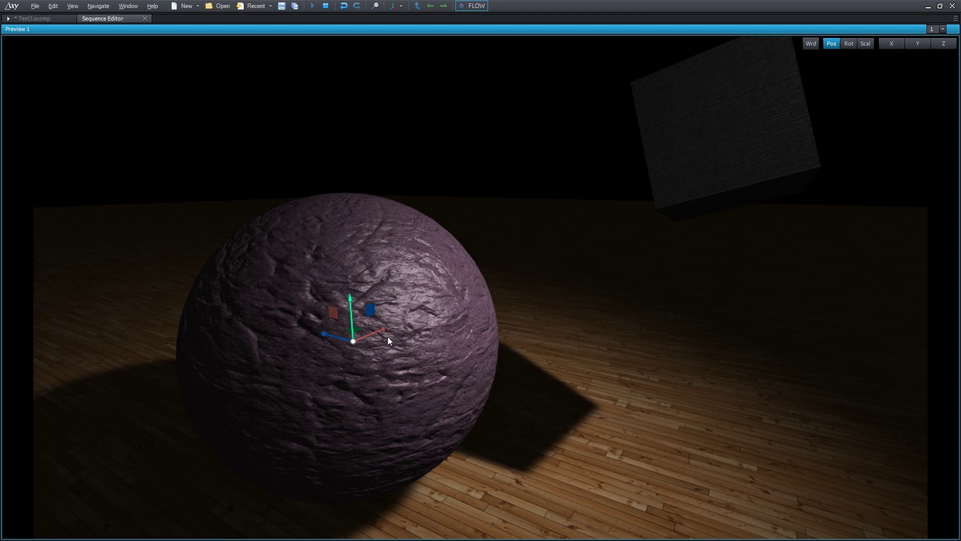
{"action": "left_click_drag", "start_coordinate": [388, 336], "coordinate": [560, 181]}
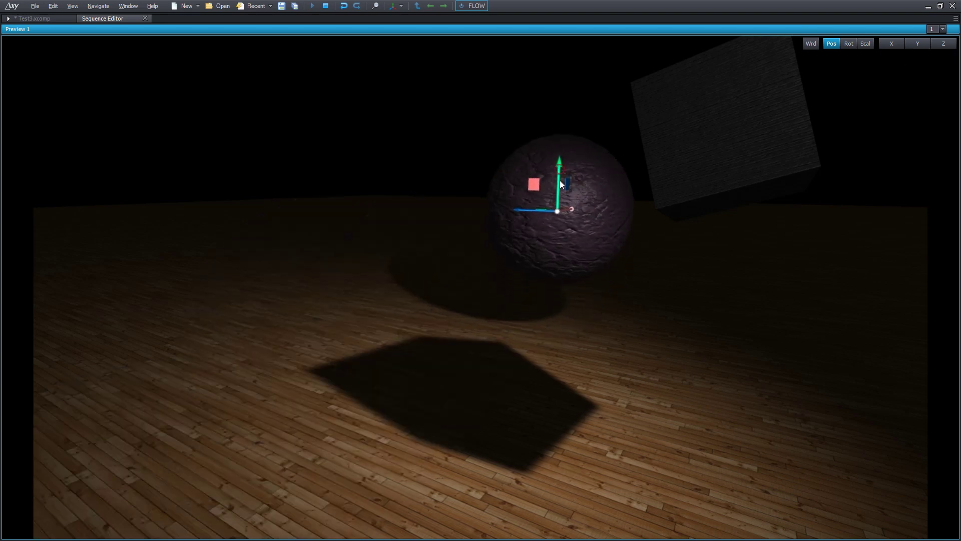
{"action": "double_click", "coordinate": [560, 258]}
{"action": "key", "text": "ctrl+Tab"}
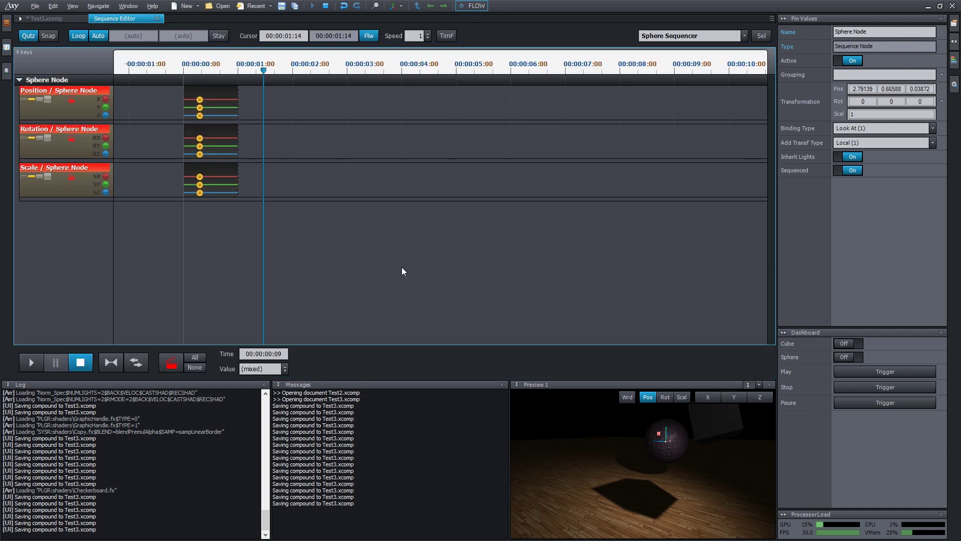
Place the time cursor at 00:00:01:17 and move the sphere in the enlarged preview to about X 2.09, Y 0.94.
{"action": "left_click", "coordinate": [263, 246]}
{"action": "left_click_drag", "start_coordinate": [263, 246], "coordinate": [267, 221]}
{"action": "double_click", "coordinate": [601, 431]}
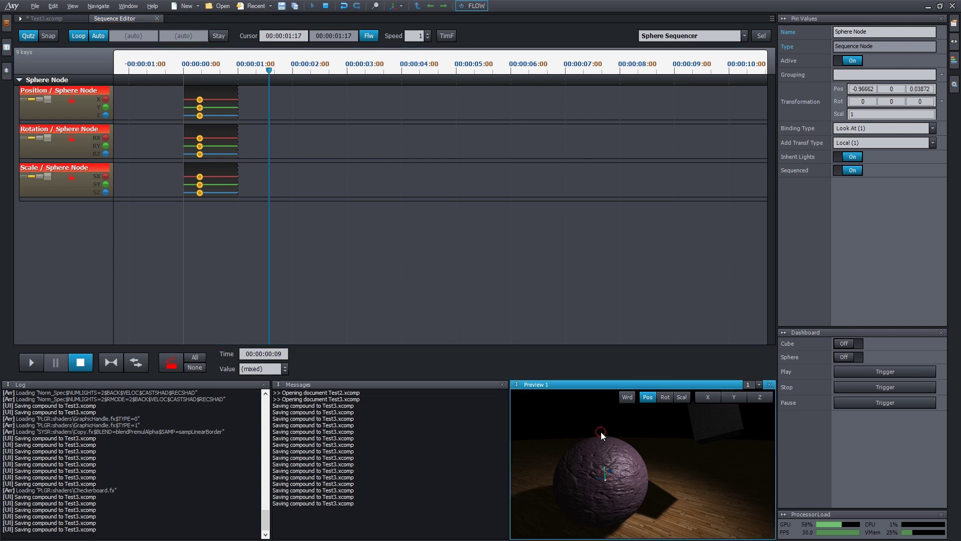
{"action": "key", "text": "space"}
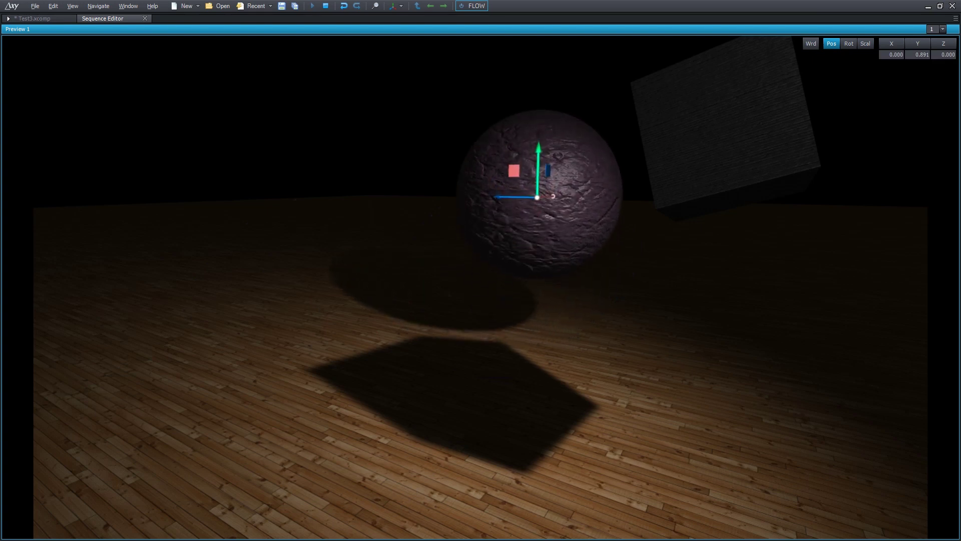
Rotate the sphere, scale it to about 1.64, 1, 1.85, and record position, rotation and scale keys at 00:00:01:17.
{"action": "key", "text": "e"}
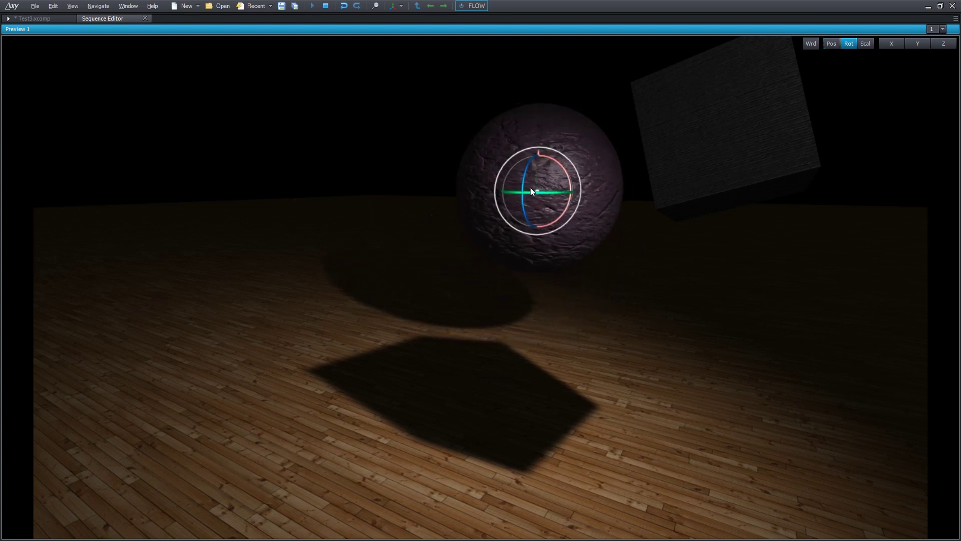
{"action": "left_click_drag", "start_coordinate": [522, 188], "coordinate": [550, 216]}
{"action": "key", "text": "r"}
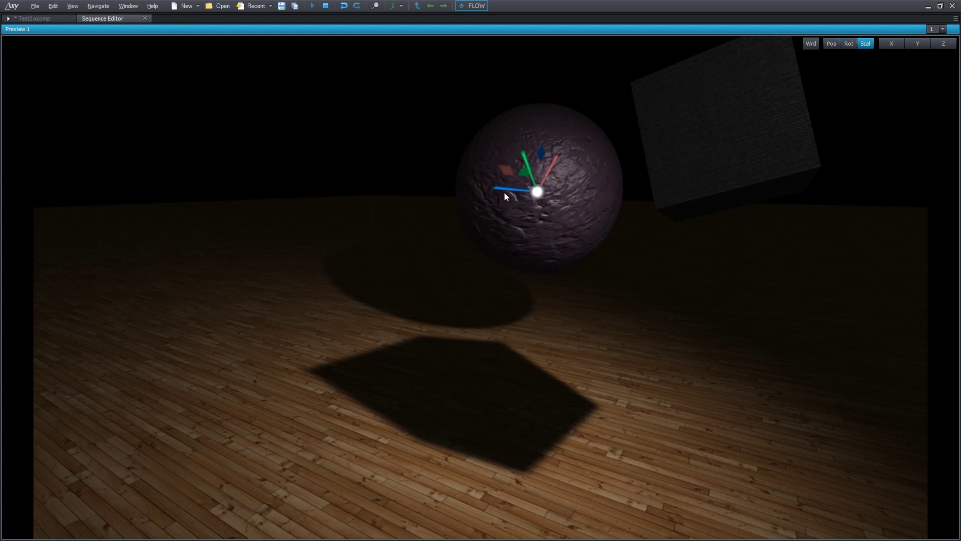
{"action": "left_click_drag", "start_coordinate": [503, 190], "coordinate": [557, 153]}
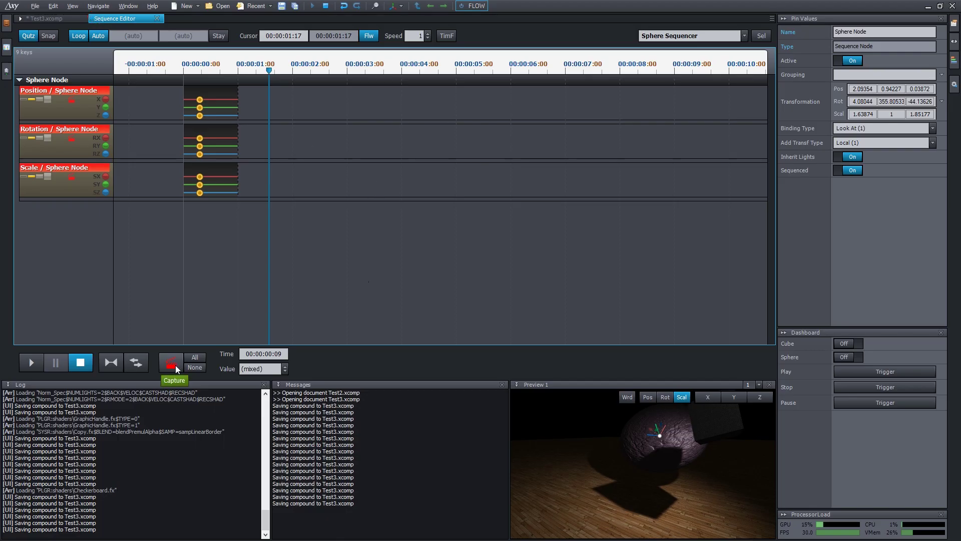
{"action": "left_click", "coordinate": [175, 365]}
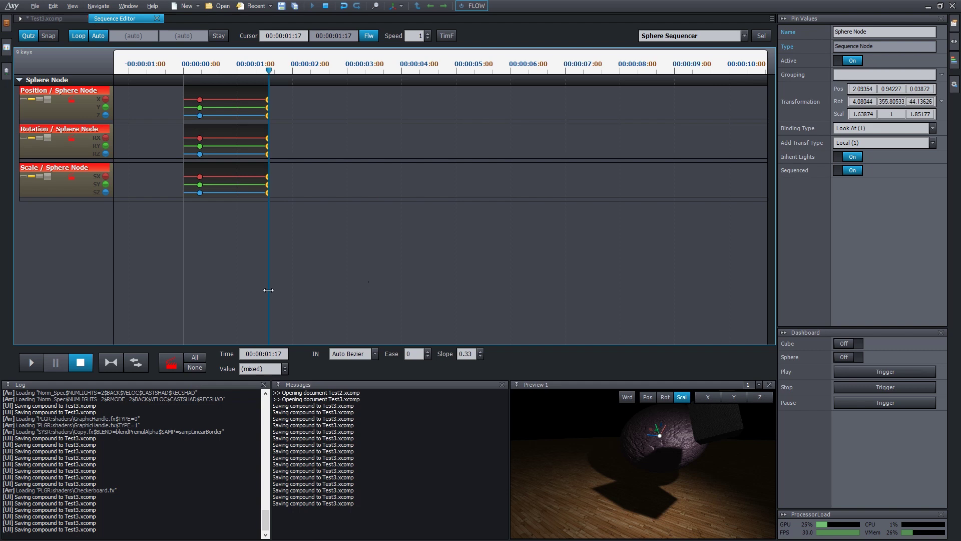
{"action": "left_click_drag", "start_coordinate": [268, 290], "coordinate": [190, 290]}
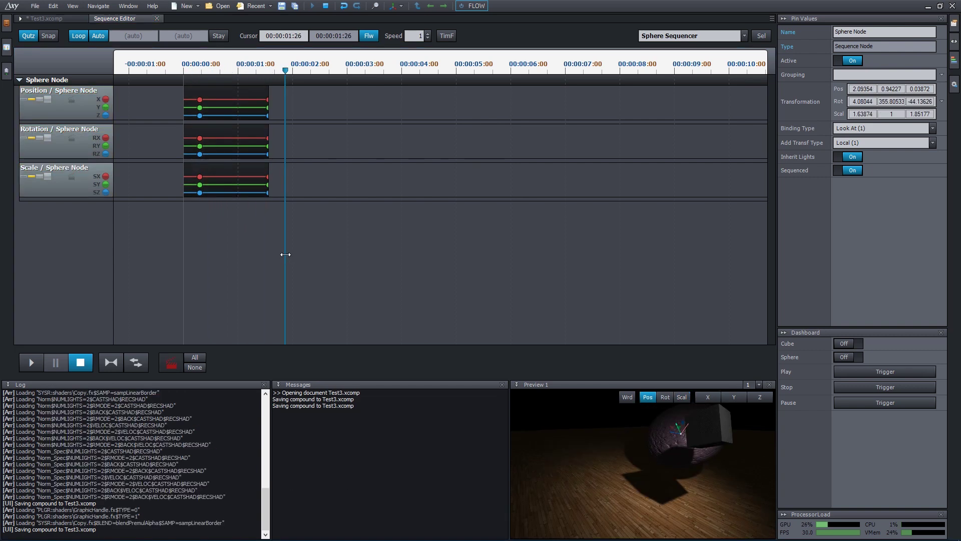
Place the time cursor at 00:00:02:23 and move the sphere along the world axes to about X -1.17, Y 0.62, Z 2.69.
{"action": "left_click_drag", "start_coordinate": [285, 254], "coordinate": [336, 255]}
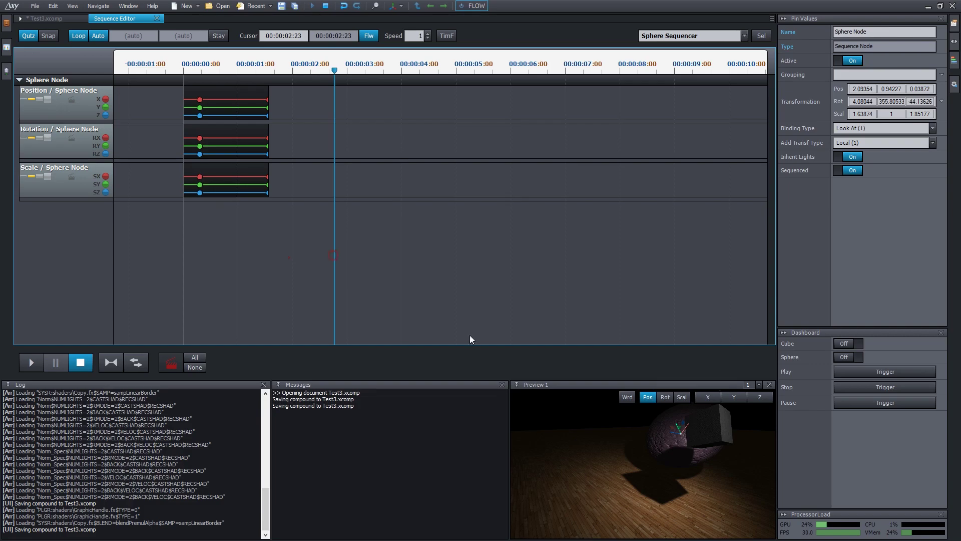
{"action": "left_click", "coordinate": [671, 452]}
{"action": "key", "text": "ctrl+space"}
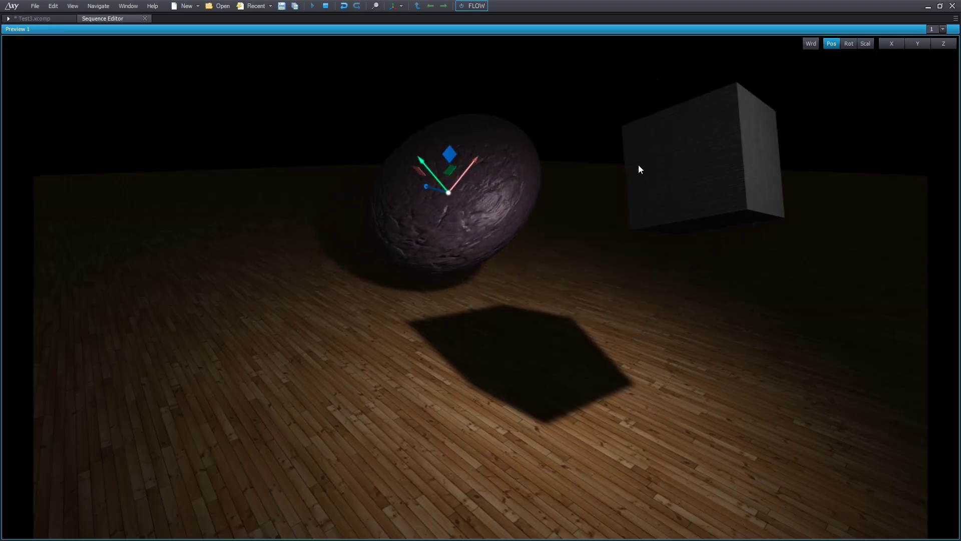
{"action": "left_click", "coordinate": [811, 44]}
{"action": "left_click_drag", "start_coordinate": [472, 190], "coordinate": [236, 200]}
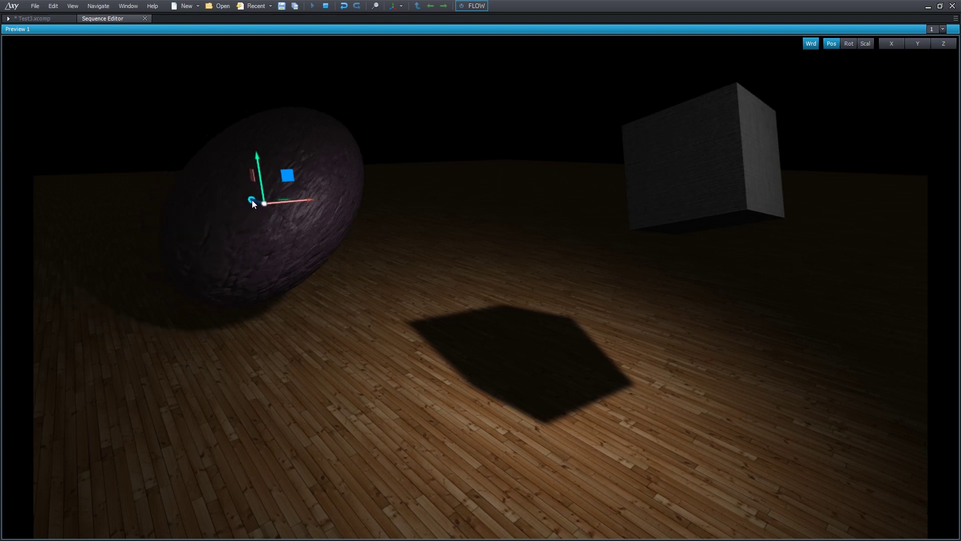
{"action": "left_click_drag", "start_coordinate": [252, 200], "coordinate": [276, 208]}
Rotate the sphere to about -64, 421, -71 and scale it to about 1.22, 0.66, 1.22.
{"action": "left_click_drag", "start_coordinate": [278, 216], "coordinate": [322, 204]}
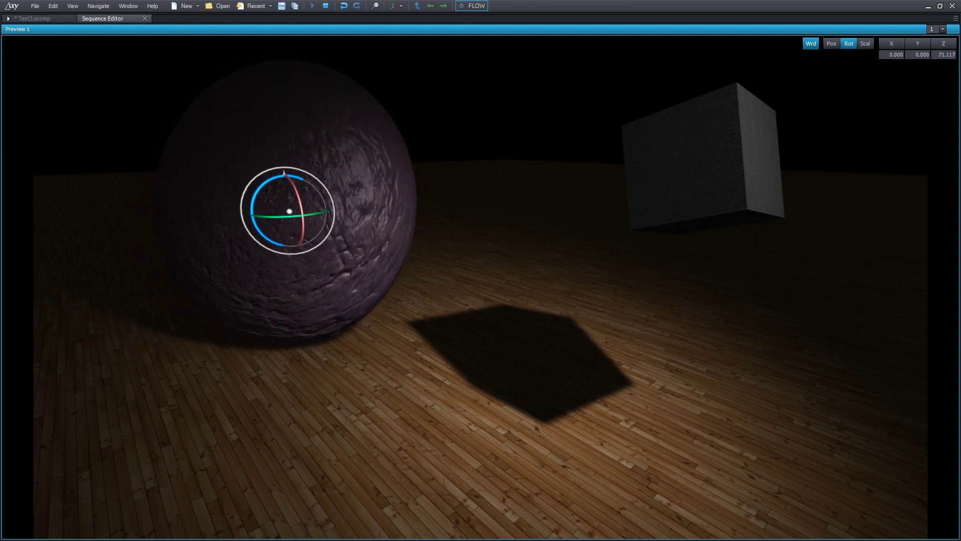
{"action": "key", "text": "r"}
{"action": "left_click_drag", "start_coordinate": [258, 197], "coordinate": [293, 255]}
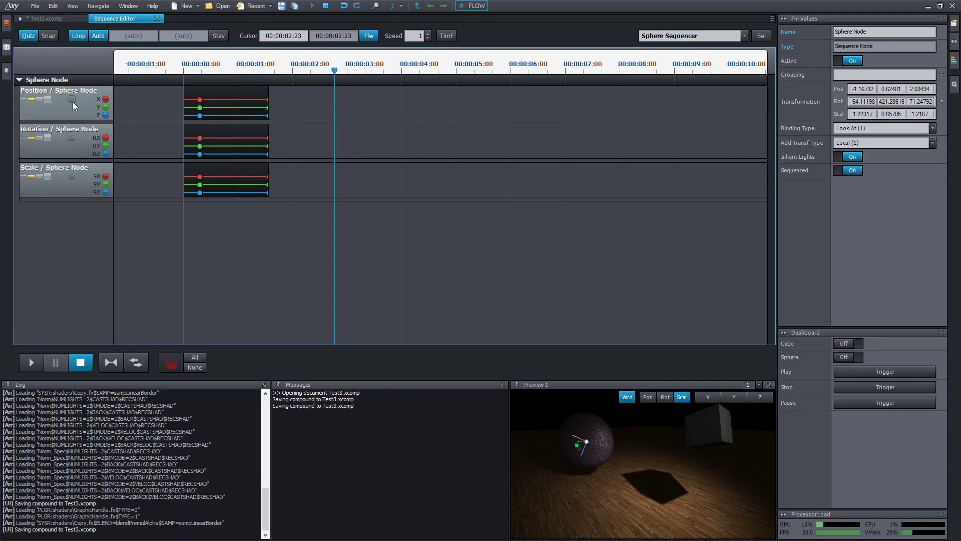
Arm the sphere's Position, Rotation and Scale tracks for recording, and record keys on all three at 00:00:02:23.
{"action": "left_click", "coordinate": [72, 99]}
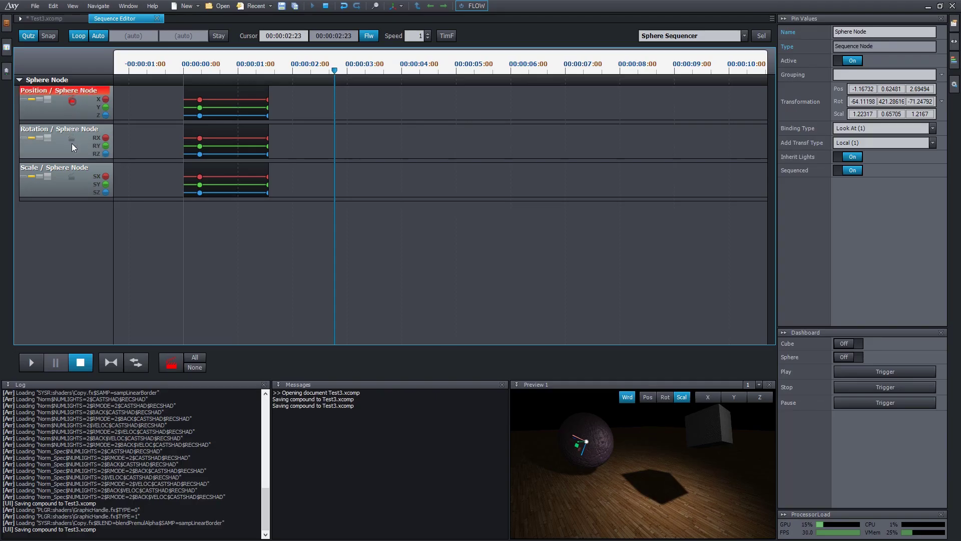
{"action": "left_click", "coordinate": [72, 138]}
{"action": "left_click", "coordinate": [74, 177]}
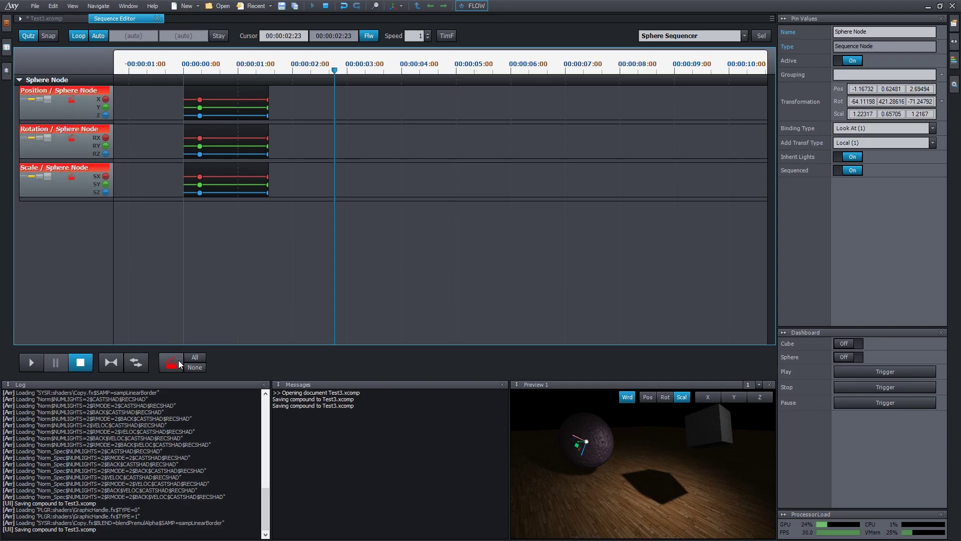
{"action": "left_click", "coordinate": [171, 362]}
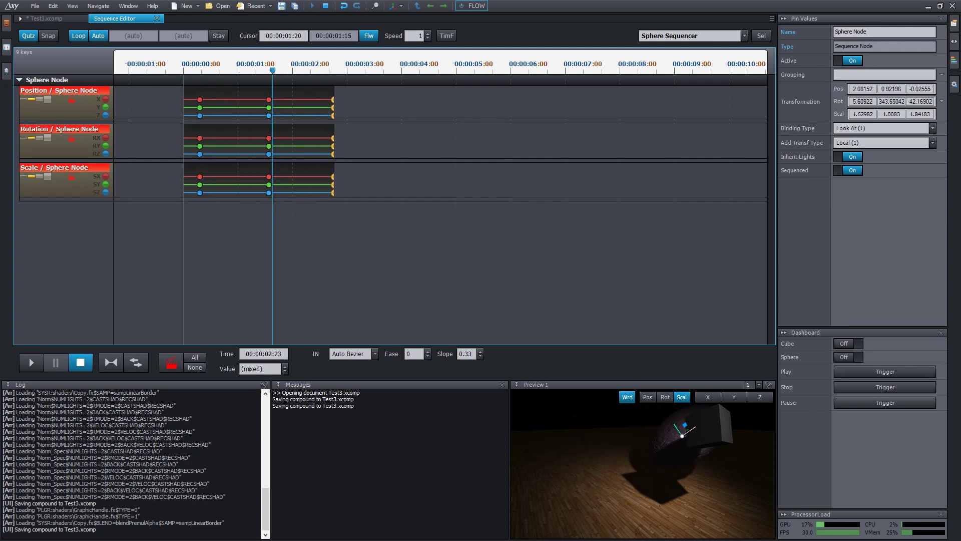
Play the sphere's animation and extend the parts of all three tracks to 00:00:03:18.
{"action": "left_click", "coordinate": [31, 361]}
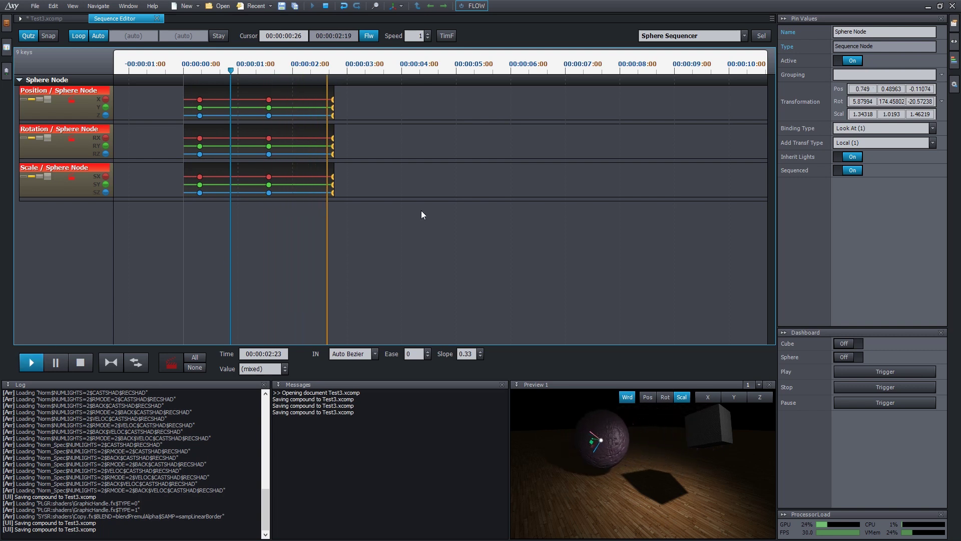
{"action": "left_click_drag", "start_coordinate": [361, 94], "coordinate": [294, 201]}
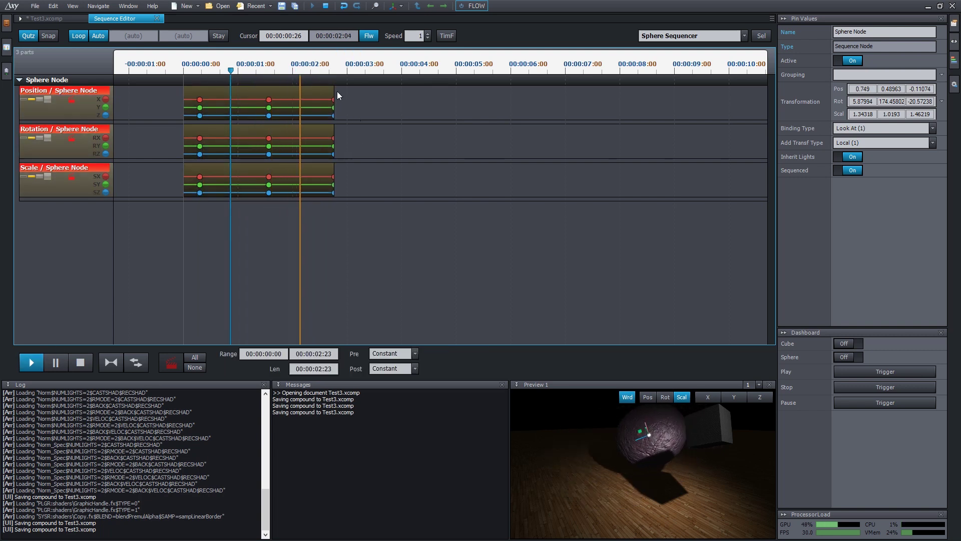
{"action": "left_click_drag", "start_coordinate": [333, 91], "coordinate": [379, 92]}
{"action": "left_click_drag", "start_coordinate": [379, 122], "coordinate": [379, 172]}
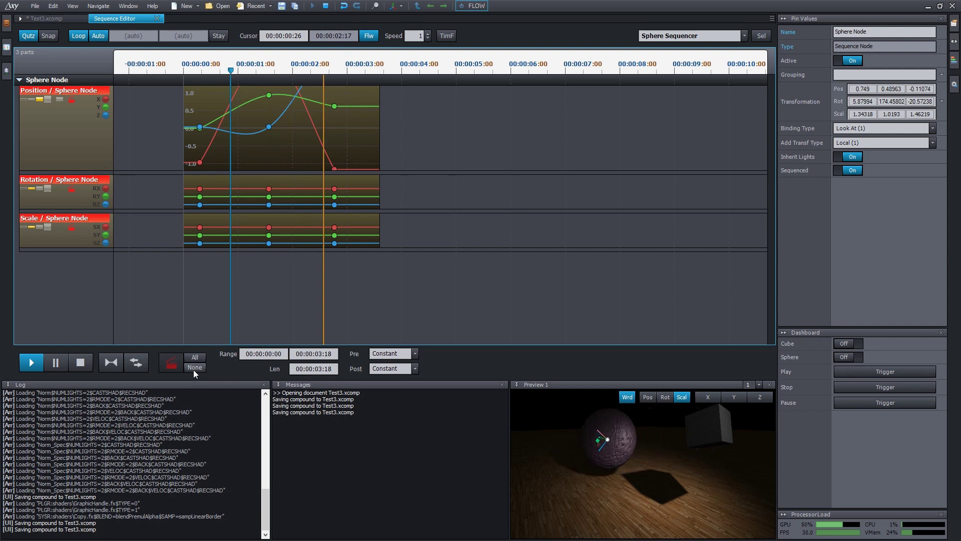
Fit the curves in the enlarged Position track's display and disarm recording on all of the sphere's tracks.
{"action": "left_click", "coordinate": [70, 140]}
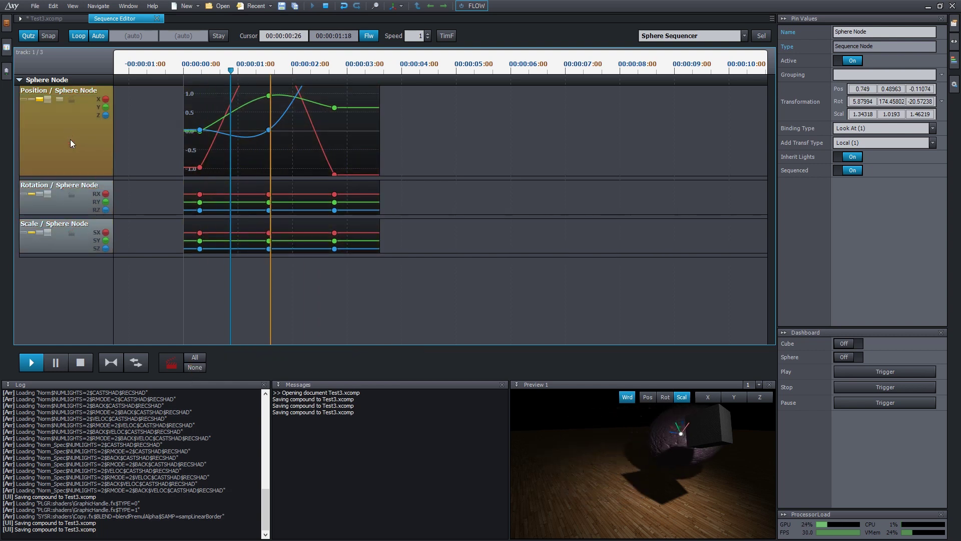
{"action": "left_click", "coordinate": [71, 141]}
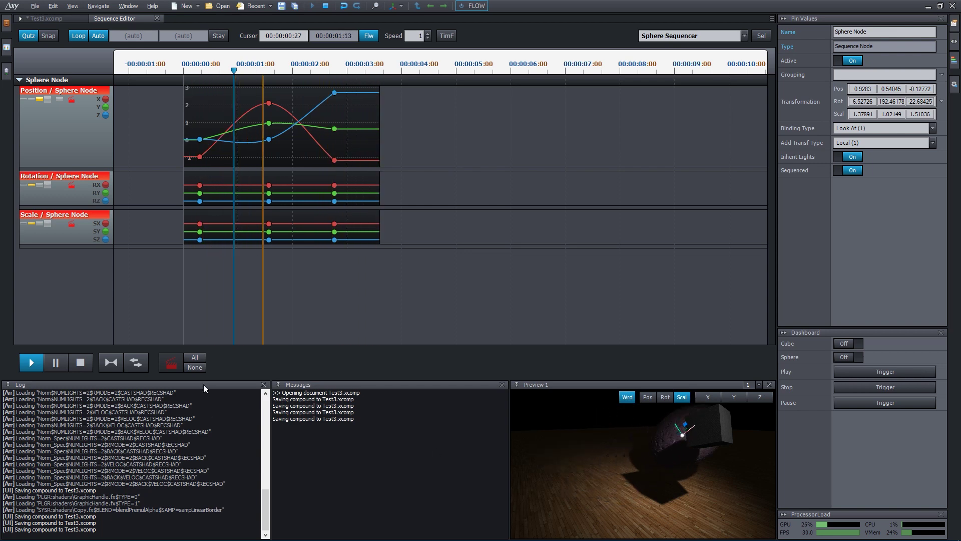
{"action": "left_click", "coordinate": [197, 368]}
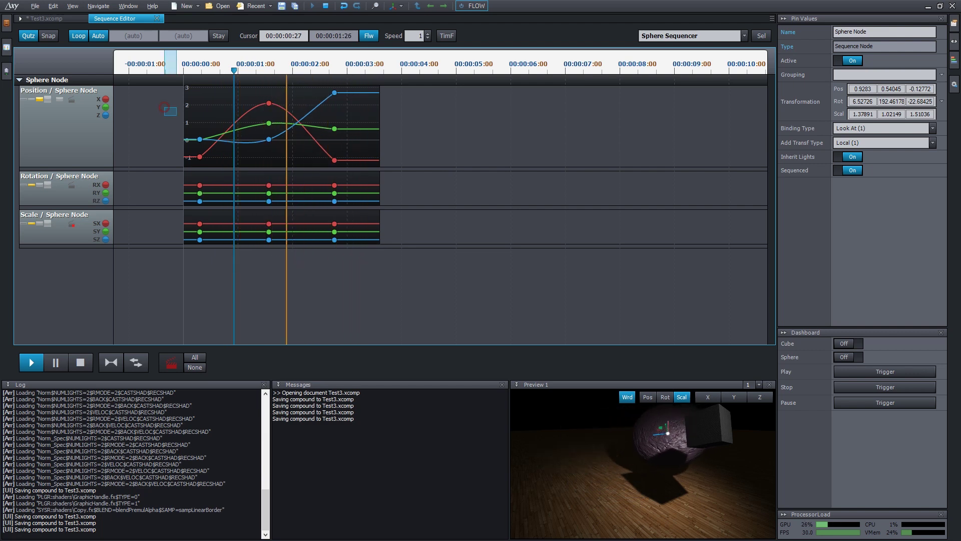
Set the outgoing Ease to 1 for the first keys at 00:00:00:09 on all three tracks.
{"action": "left_click_drag", "start_coordinate": [165, 107], "coordinate": [222, 272]}
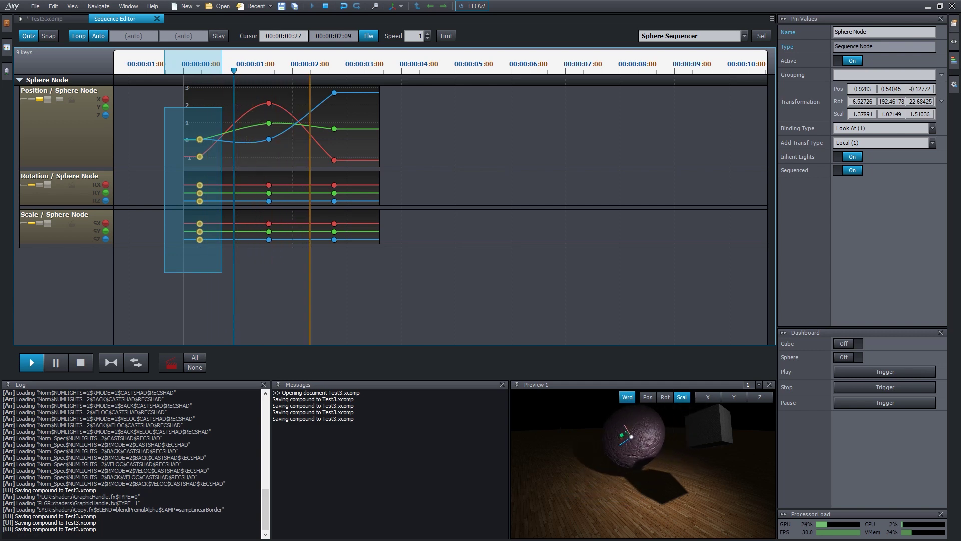
{"action": "left_click_drag", "start_coordinate": [222, 272], "coordinate": [222, 272]}
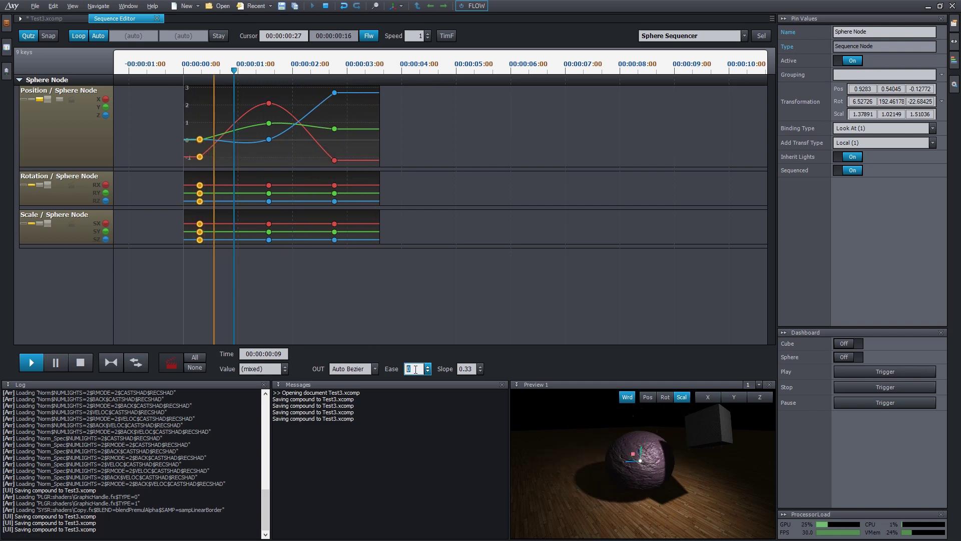
{"action": "type", "text": "1"}
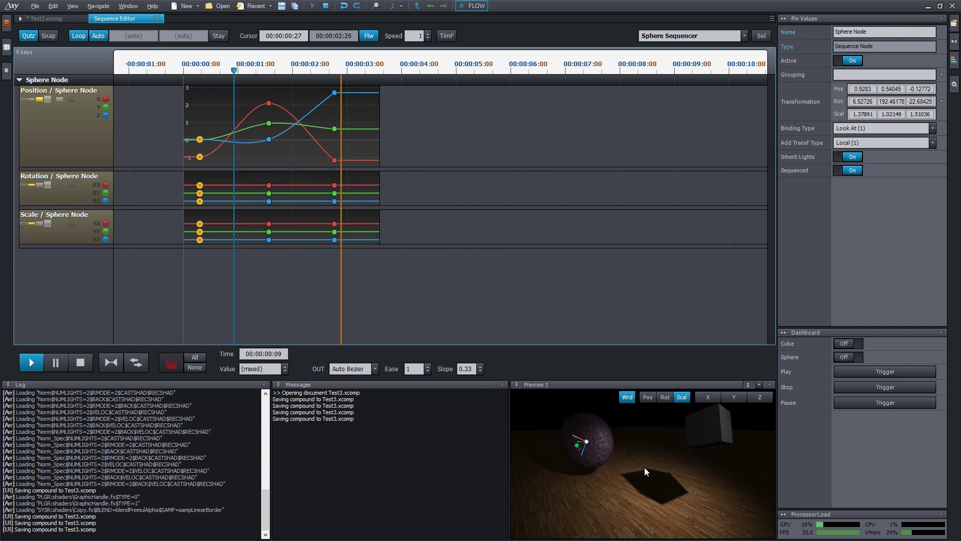
Set the incoming Ease to 1 for the last keys at 00:00:02:23 on all three tracks.
{"action": "left_click_drag", "start_coordinate": [338, 278], "coordinate": [325, 95]}
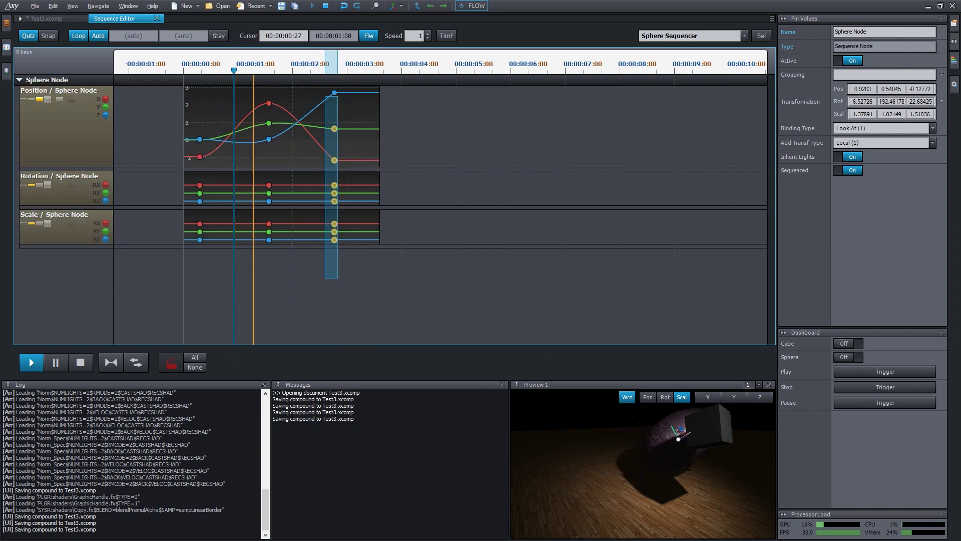
{"action": "left_click_drag", "start_coordinate": [325, 50], "coordinate": [326, 55]}
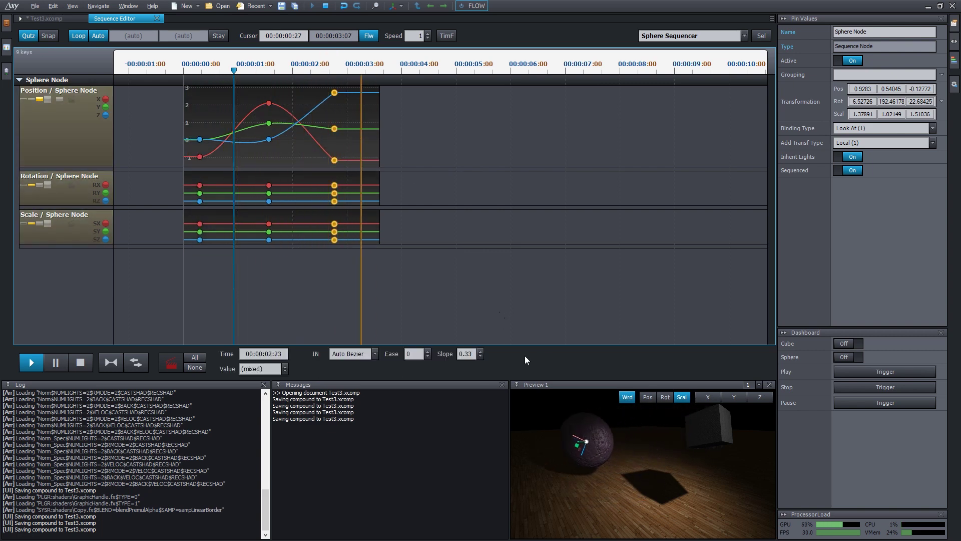
{"action": "left_click", "coordinate": [427, 351]}
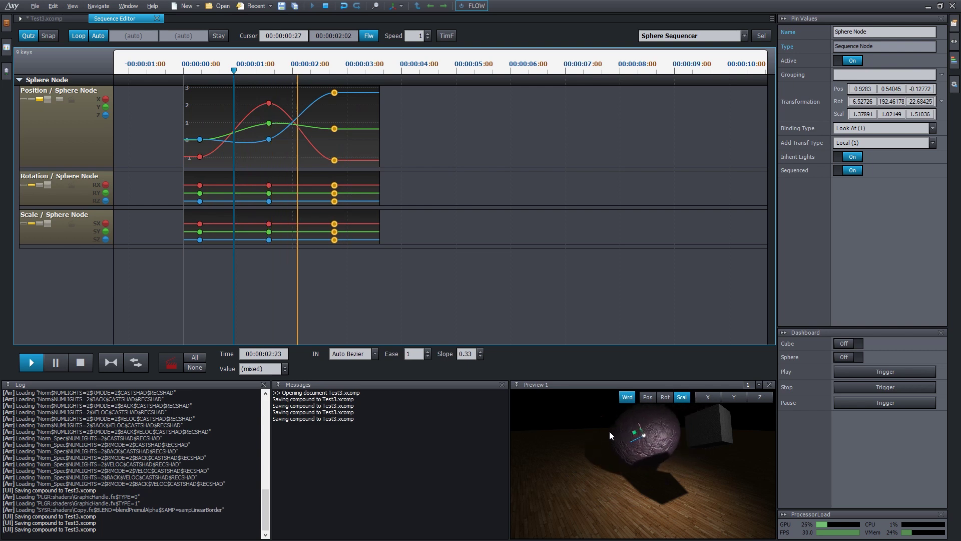
Try an Ease of 1 on the middle keys at 00:00:01:17 of all three tracks, and return it to 0.
{"action": "left_click", "coordinate": [280, 279]}
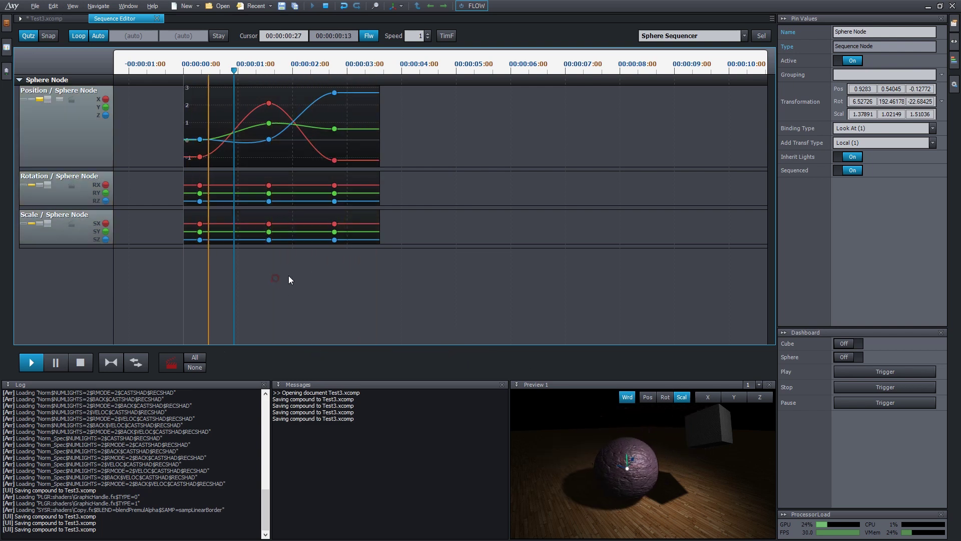
{"action": "left_click", "coordinate": [271, 276]}
{"action": "left_click_drag", "start_coordinate": [272, 276], "coordinate": [258, 89]}
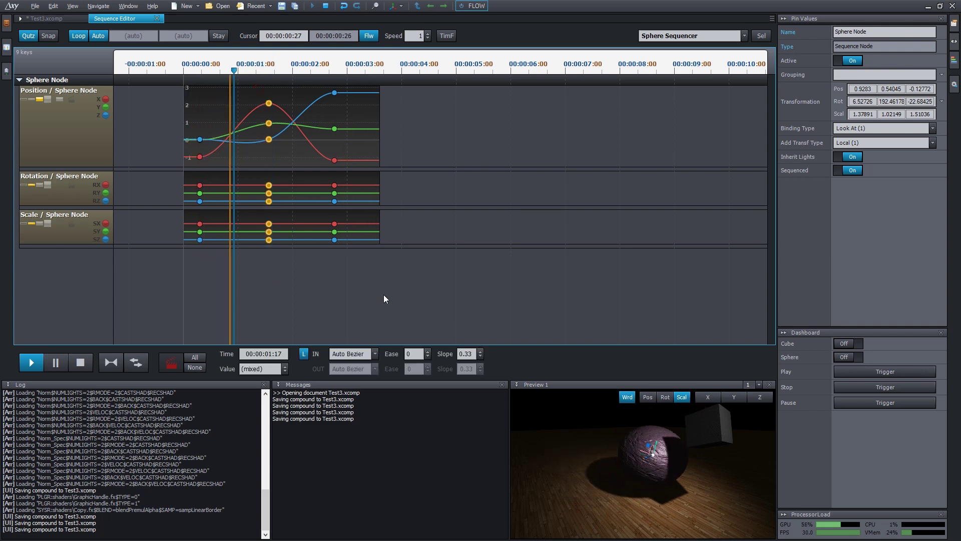
{"action": "left_click", "coordinate": [415, 353]}
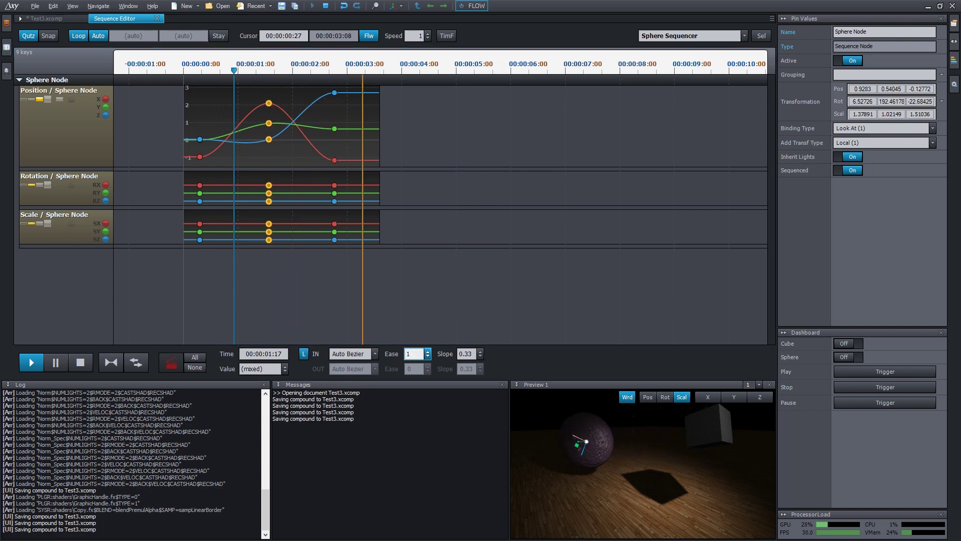
{"action": "key", "text": "Return"}
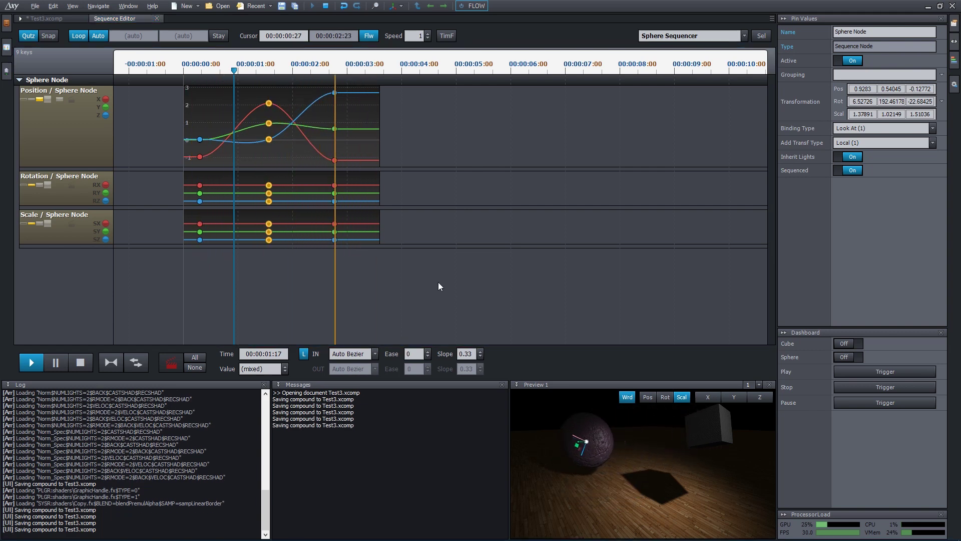
Set the incoming Slope of the last keys at 00:00:02:23 to about 0.83 on all three tracks.
{"action": "left_click_drag", "start_coordinate": [346, 260], "coordinate": [323, 80]}
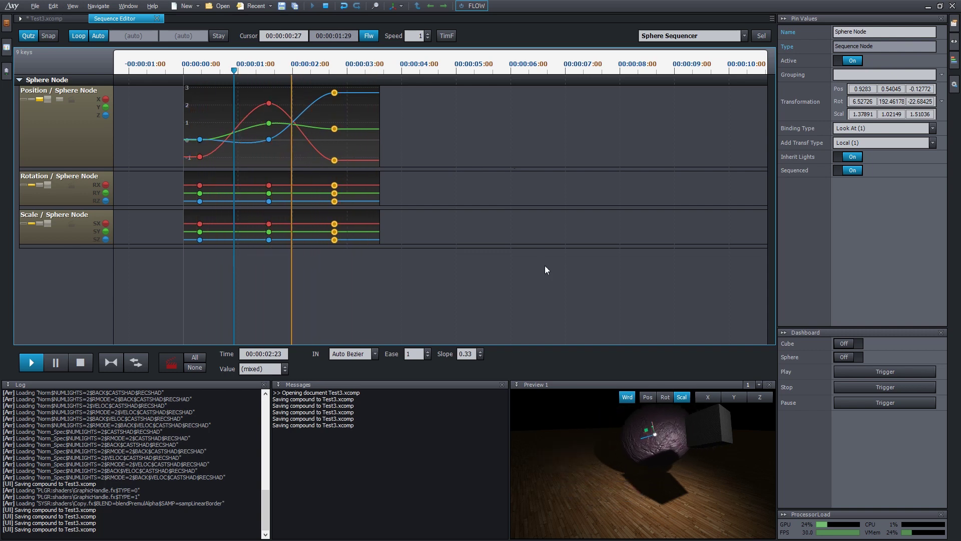
{"action": "left_click", "coordinate": [468, 352]}
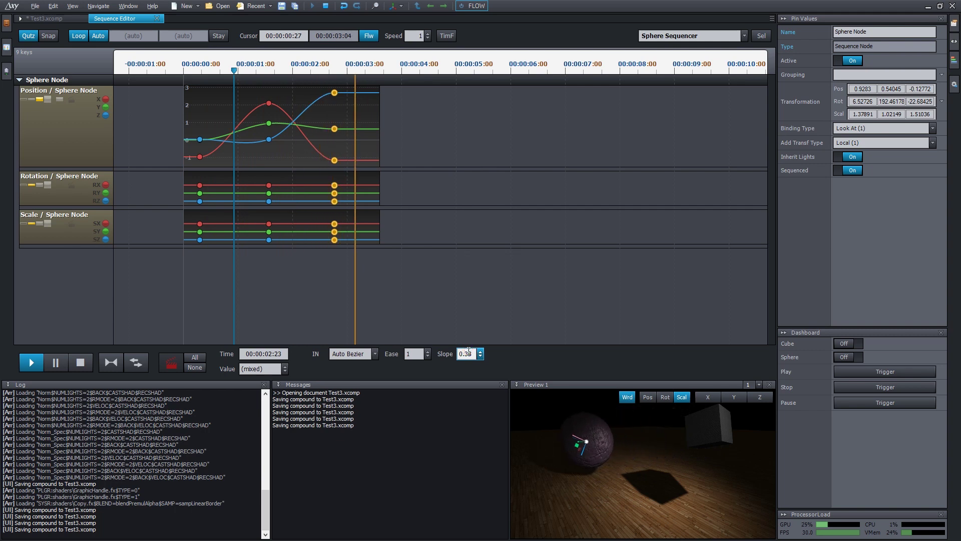
{"action": "left_click_drag", "start_coordinate": [468, 352], "coordinate": [478, 286]}
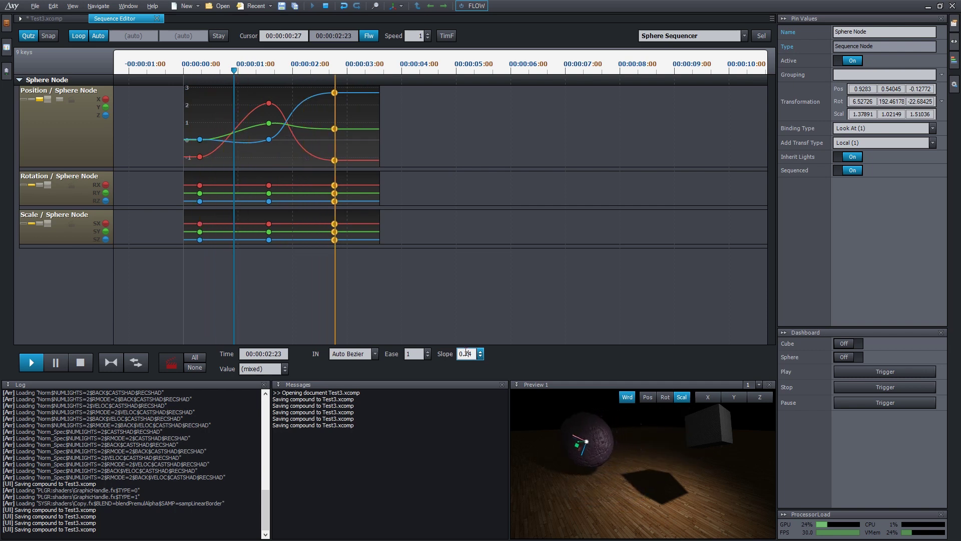
{"action": "left_click_drag", "start_coordinate": [465, 352], "coordinate": [470, 337]}
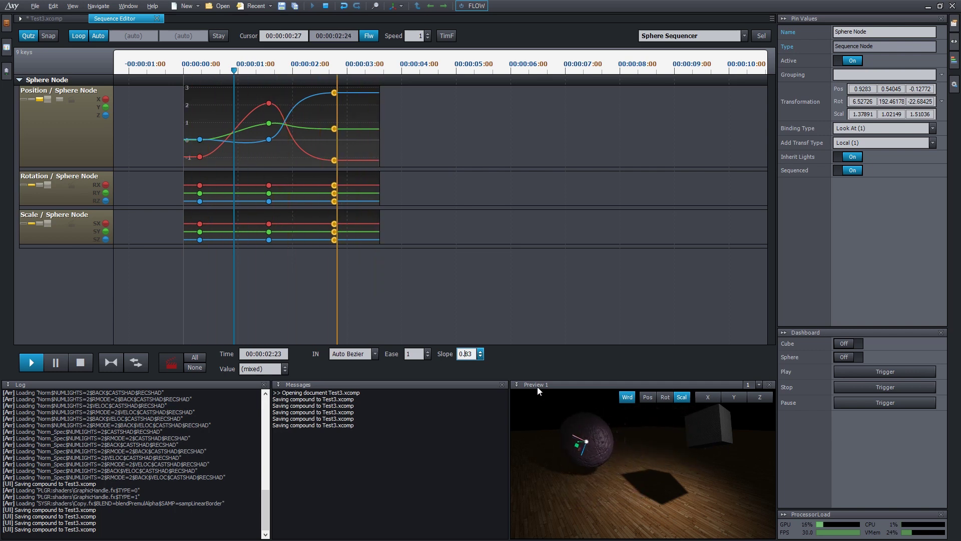
Save the compound, select Camera Mover 1 in the Test3 flow and orbit the preview camera around the scene.
{"action": "key", "text": "ctrl+s"}
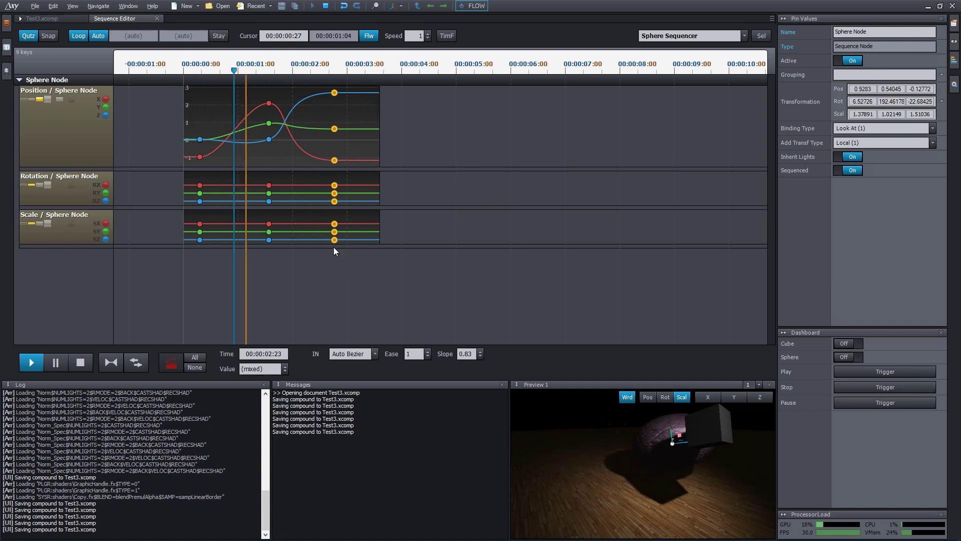
{"action": "left_click", "coordinate": [56, 19]}
{"action": "right_click_drag", "start_coordinate": [293, 128], "coordinate": [374, 257]}
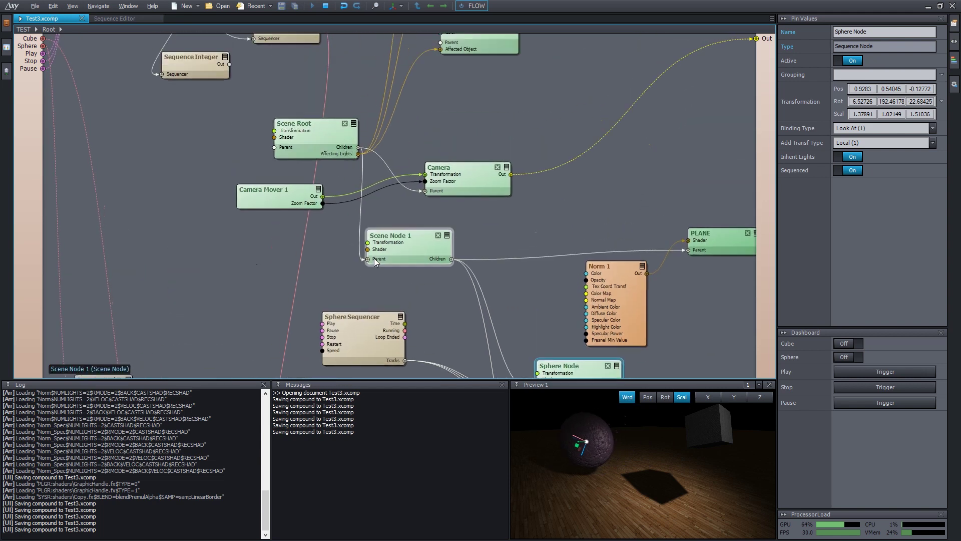
{"action": "right_click_drag", "start_coordinate": [400, 136], "coordinate": [416, 149]}
{"action": "mouse_move", "coordinate": [297, 200]}
{"action": "left_mouse_down"}
{"action": "mouse_move", "coordinate": [281, 199]}
{"action": "mouse_move", "coordinate": [310, 200]}
{"action": "mouse_move", "coordinate": [298, 202]}
{"action": "left_mouse_up"}
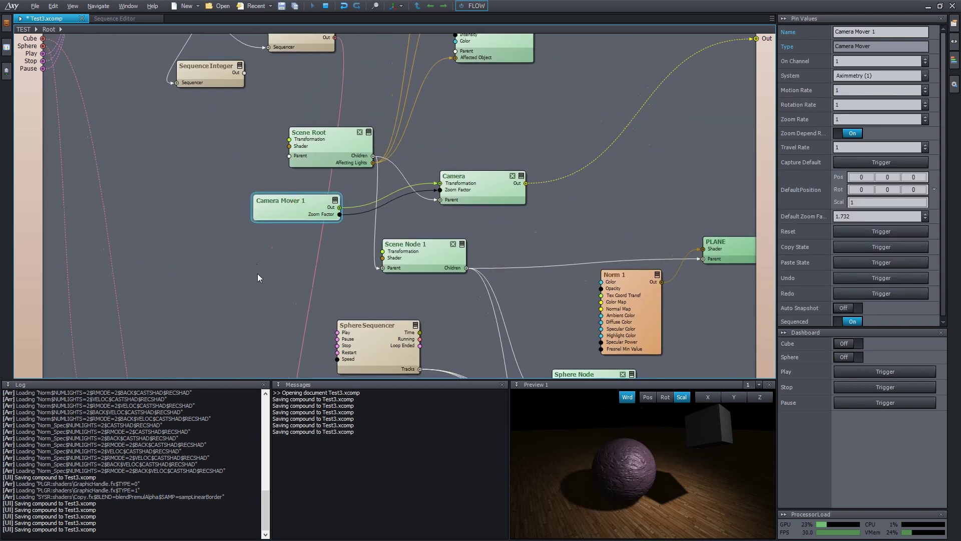
{"action": "left_click", "coordinate": [593, 437]}
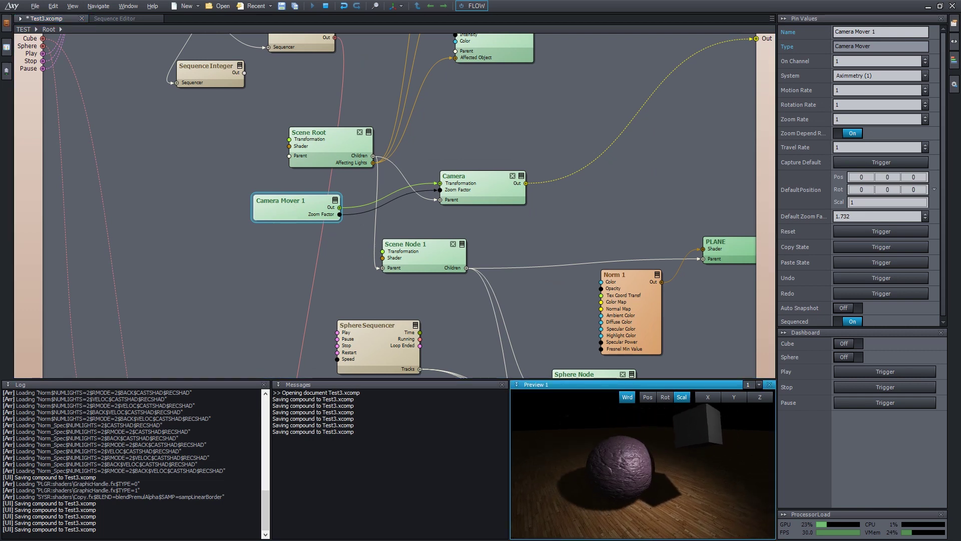
{"action": "left_click_drag", "start_coordinate": [593, 437], "coordinate": [676, 454]}
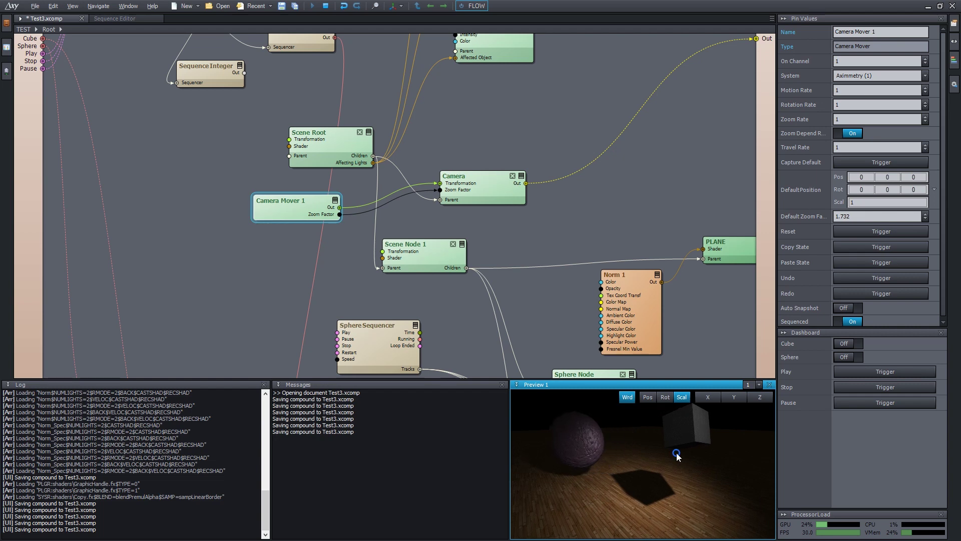
Expand Camera Mover 1's pins and connect its Seq Position, Seq Rotation and Seq Zoom Factor to the Sphere Sequencer's Tracks output.
{"action": "left_click", "coordinate": [335, 201]}
{"action": "left_click_drag", "start_coordinate": [334, 244], "coordinate": [312, 223]}
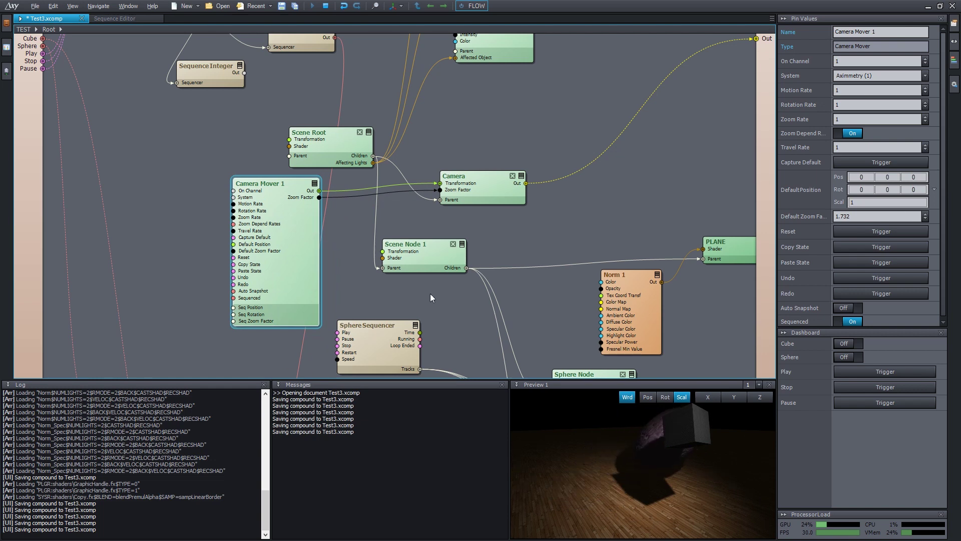
{"action": "right_click_drag", "start_coordinate": [431, 293], "coordinate": [391, 226]}
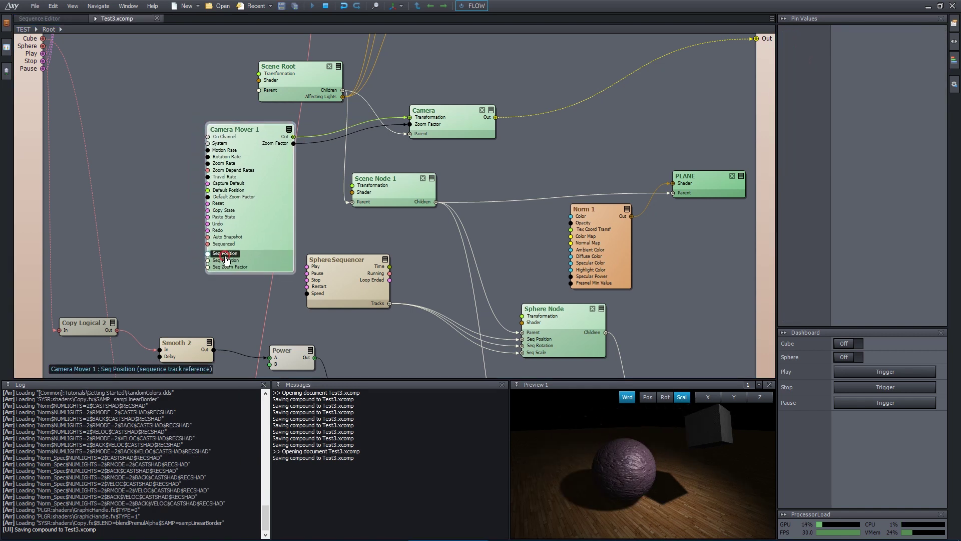
{"action": "left_click_drag", "start_coordinate": [226, 258], "coordinate": [369, 294]}
{"action": "left_click_drag", "start_coordinate": [231, 264], "coordinate": [389, 303]}
{"action": "left_click_drag", "start_coordinate": [240, 267], "coordinate": [388, 304]}
In the Sequence Editor, reduce the height of the sphere's Position track and collapse the Sphere Node group.
{"action": "left_click", "coordinate": [40, 19]}
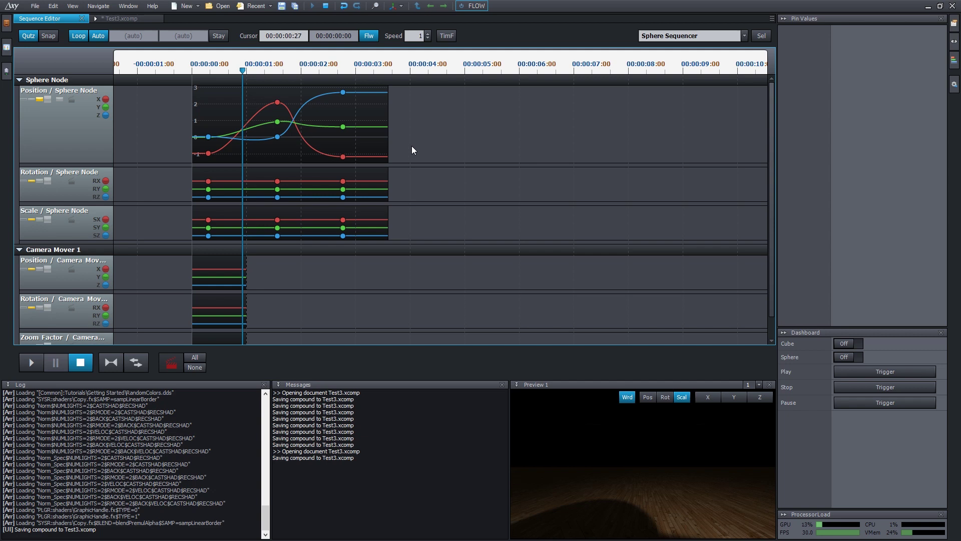
{"action": "left_click_drag", "start_coordinate": [94, 165], "coordinate": [92, 125]}
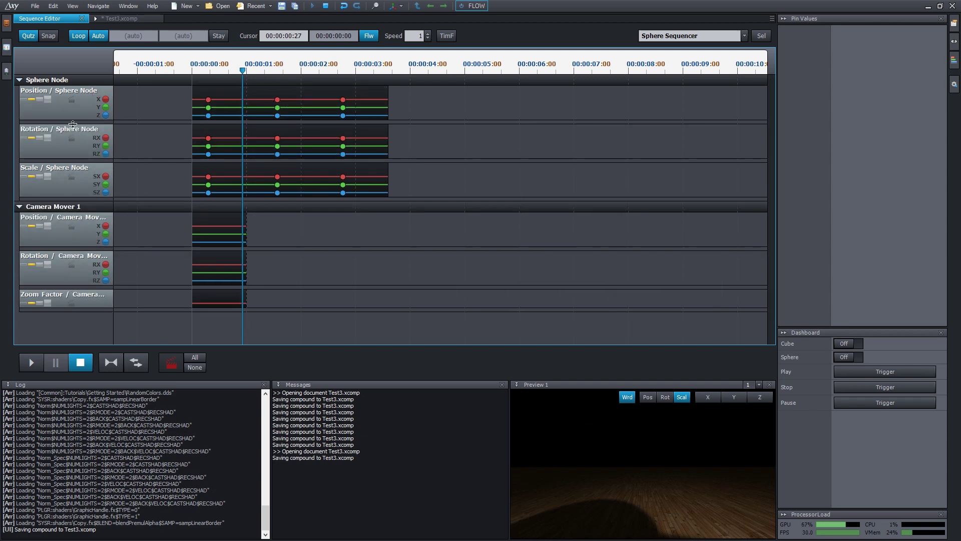
{"action": "left_click", "coordinate": [17, 82]}
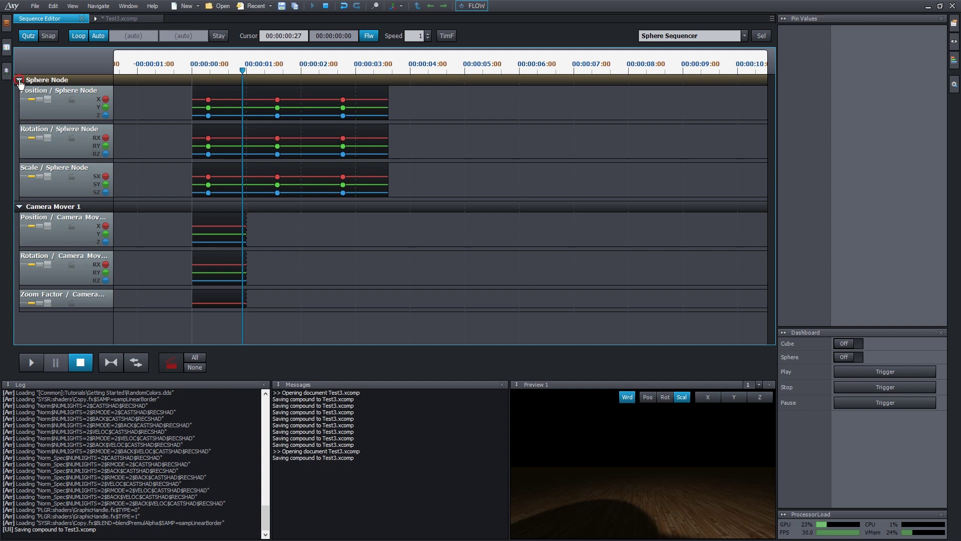
{"action": "left_click", "coordinate": [19, 80]}
Place the time cursor at 00:00:00:11 and frame the sphere and cube in the preview as the starting camera view.
{"action": "left_click", "coordinate": [206, 247]}
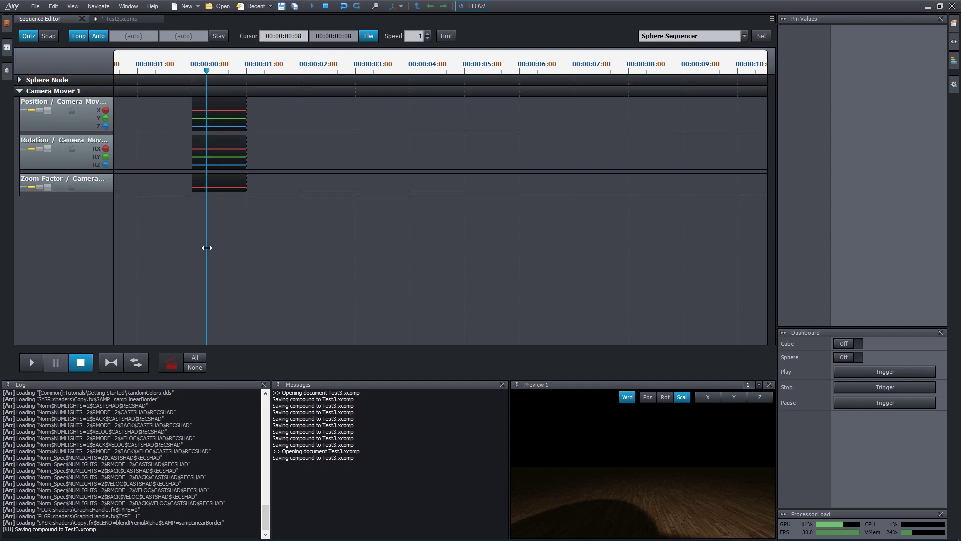
{"action": "mouse_move", "coordinate": [207, 248]}
{"action": "left_mouse_down"}
{"action": "mouse_move", "coordinate": [231, 247]}
{"action": "mouse_move", "coordinate": [207, 248]}
{"action": "left_mouse_up"}
{"action": "left_click_drag", "start_coordinate": [755, 508], "coordinate": [551, 389]}
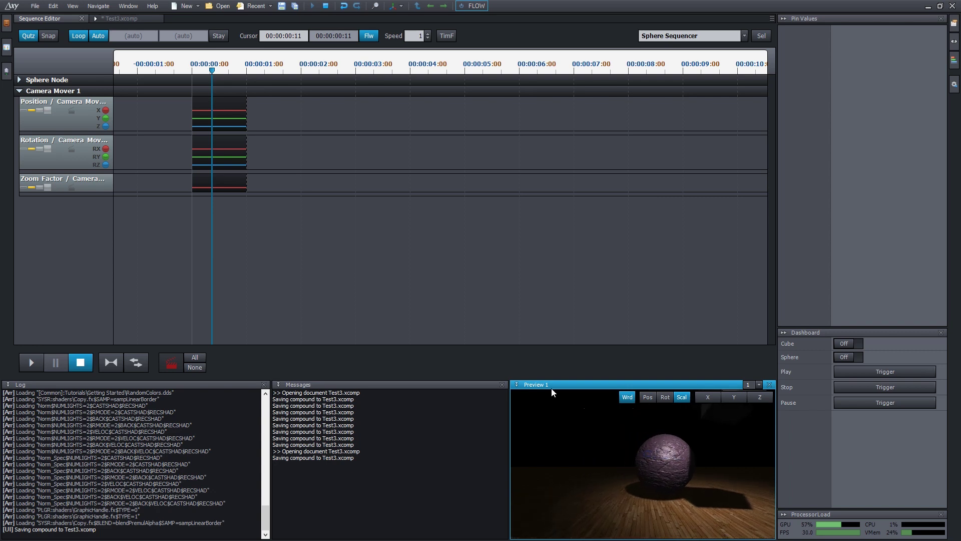
{"action": "mouse_move", "coordinate": [696, 493]}
{"action": "left_mouse_down"}
{"action": "mouse_move", "coordinate": [734, 463]}
{"action": "mouse_move", "coordinate": [678, 462]}
{"action": "mouse_move", "coordinate": [628, 411]}
{"action": "mouse_move", "coordinate": [630, 470]}
{"action": "mouse_move", "coordinate": [554, 463]}
{"action": "mouse_move", "coordinate": [681, 497]}
{"action": "mouse_move", "coordinate": [666, 491]}
{"action": "mouse_move", "coordinate": [689, 457]}
{"action": "mouse_move", "coordinate": [690, 523]}
{"action": "left_mouse_up"}
{"action": "scroll", "coordinate": [666, 490], "scroll_direction": "up", "scroll_amount": 3}
{"action": "scroll", "coordinate": [666, 491], "scroll_direction": "down", "scroll_amount": 6}
{"action": "scroll", "coordinate": [666, 490], "scroll_direction": "up", "scroll_amount": 4}
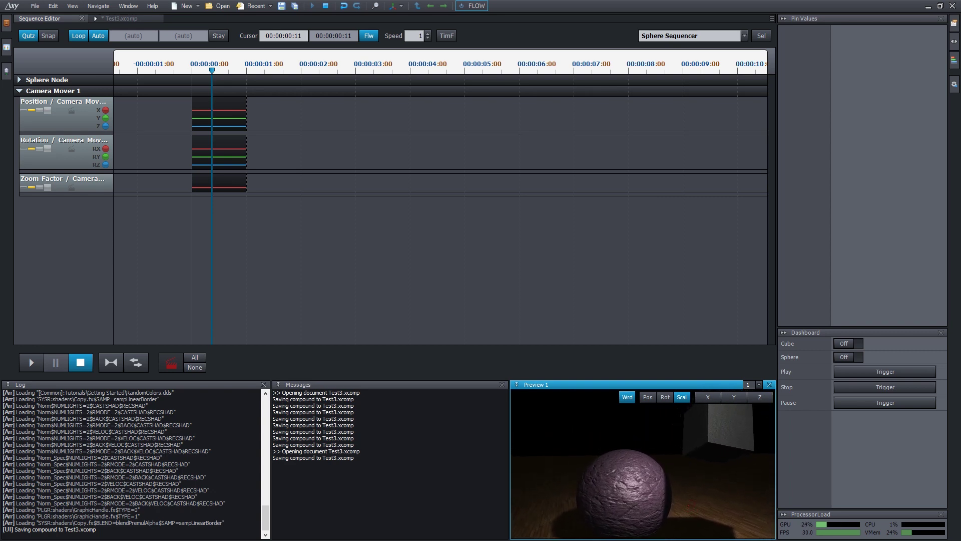
{"action": "left_click_drag", "start_coordinate": [634, 465], "coordinate": [638, 483]}
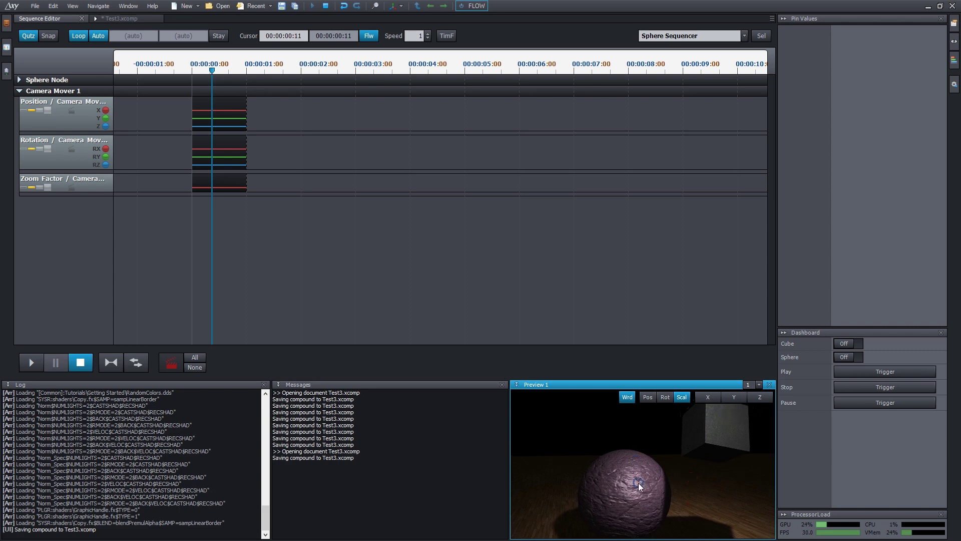
Expand the Sphere Node group, try arming the camera tracks and all tracks for recording, and disarm them all.
{"action": "left_click", "coordinate": [20, 79]}
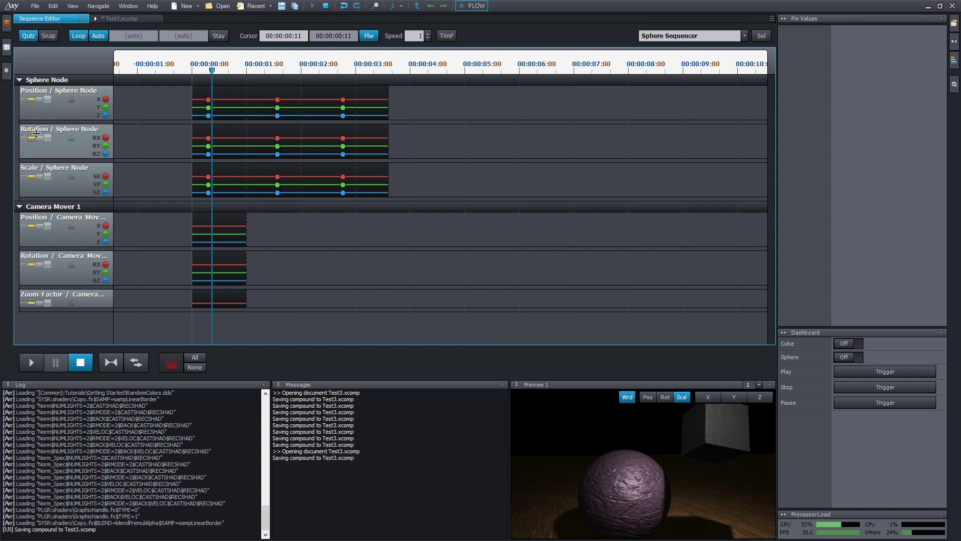
{"action": "left_click", "coordinate": [72, 227]}
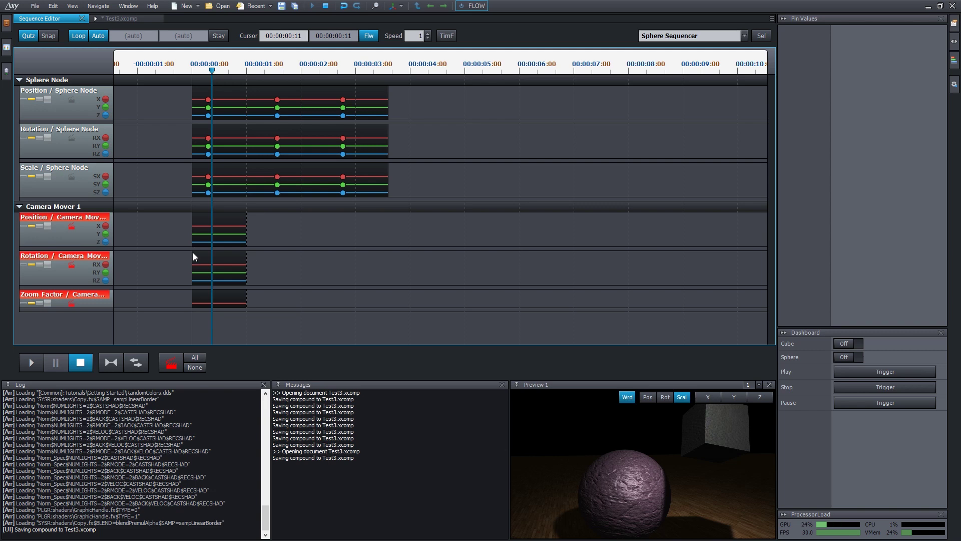
{"action": "left_click", "coordinate": [199, 359]}
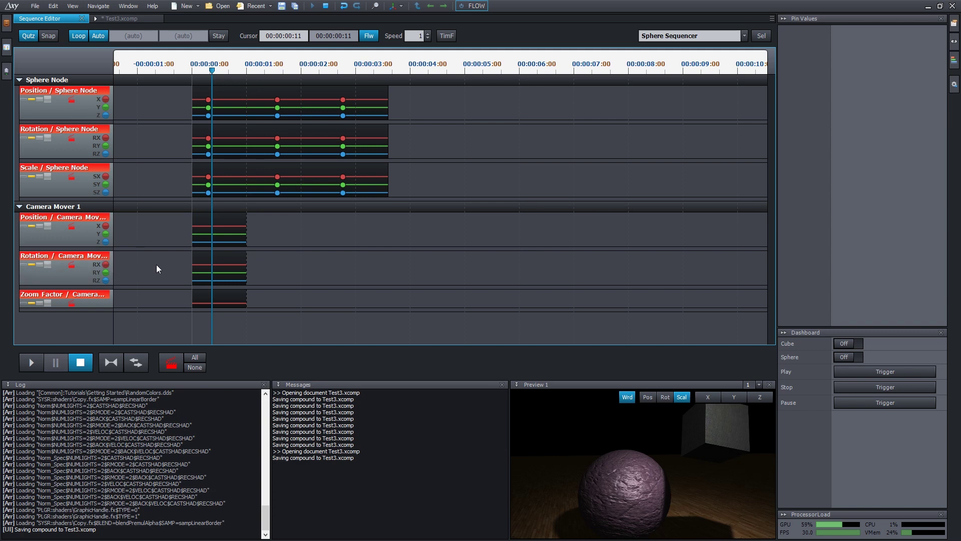
{"action": "left_click", "coordinate": [195, 368]}
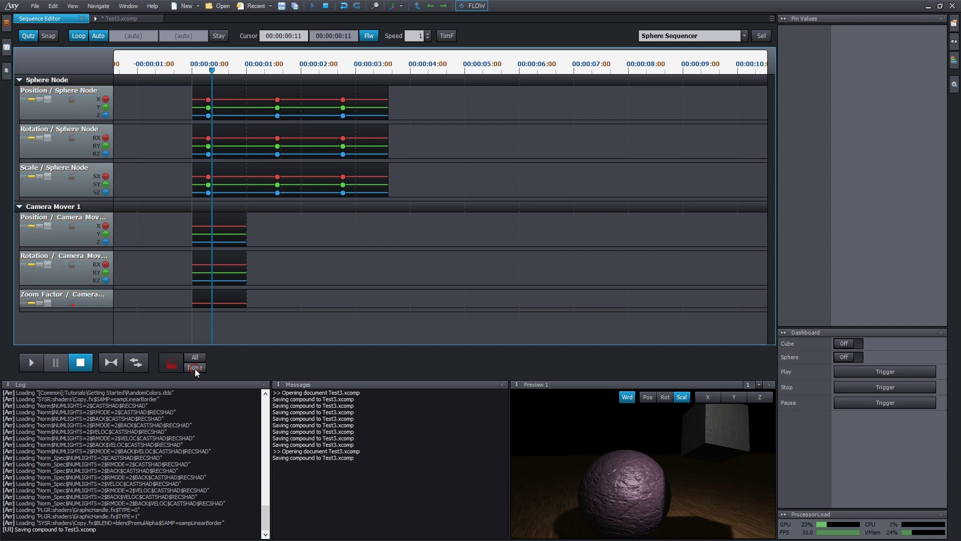
Arm Camera Mover 1's Position, Rotation and Zoom Factor tracks for recording and record keys at 00:00:00:11.
{"action": "left_click", "coordinate": [73, 226]}
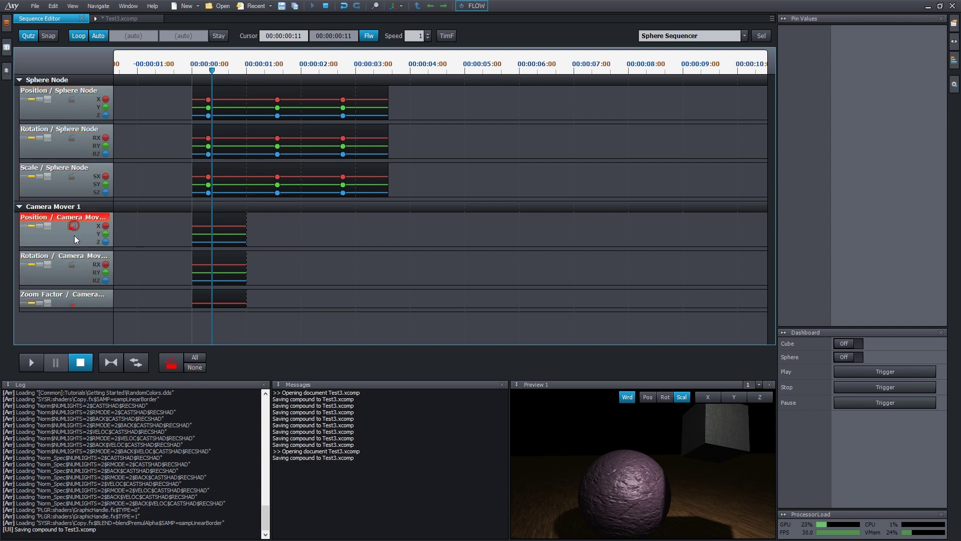
{"action": "left_click", "coordinate": [72, 264]}
{"action": "left_click", "coordinate": [73, 303]}
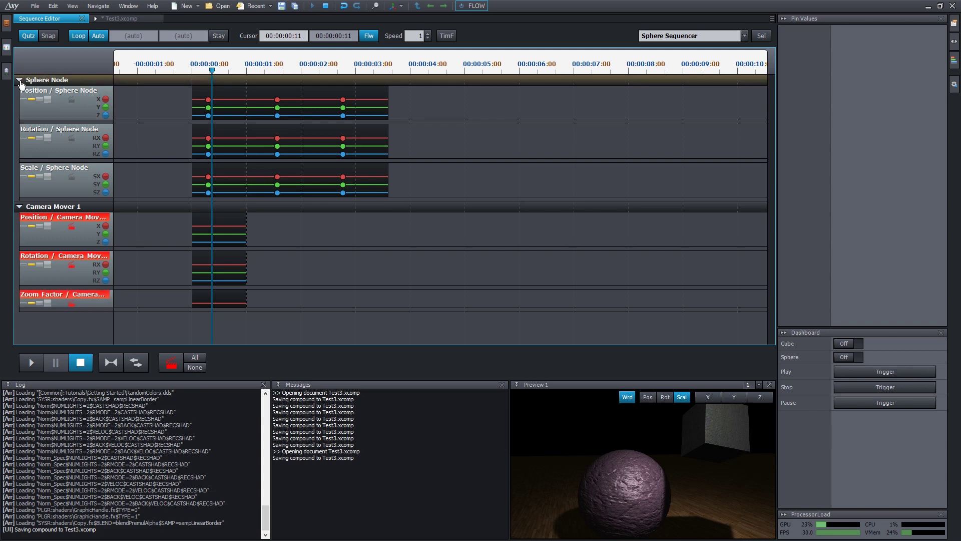
{"action": "left_click", "coordinate": [19, 80]}
{"action": "left_click", "coordinate": [176, 363]}
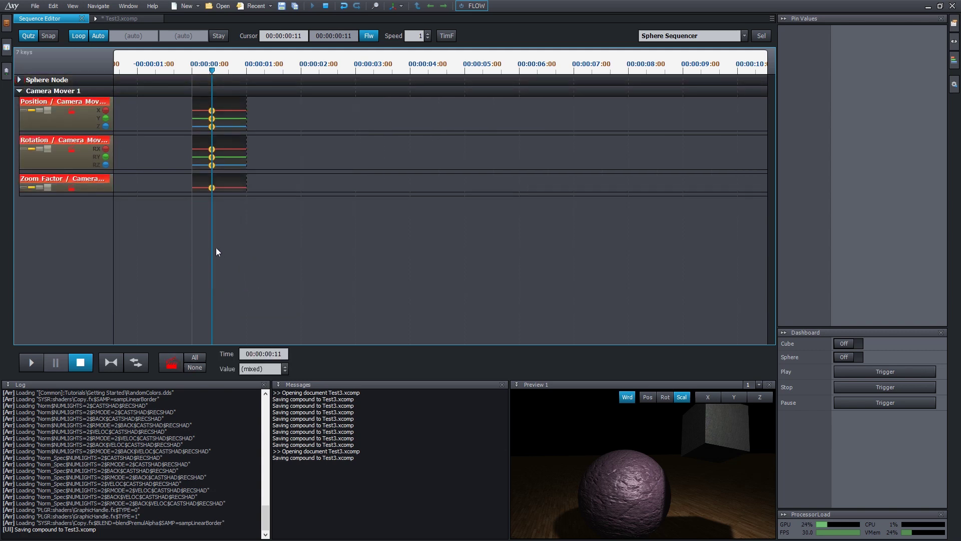
Move the time cursor to 00:00:01:27, orbit the camera to view the scene from another side, and record camera keys.
{"action": "left_click", "coordinate": [19, 79]}
{"action": "key", "text": "space"}
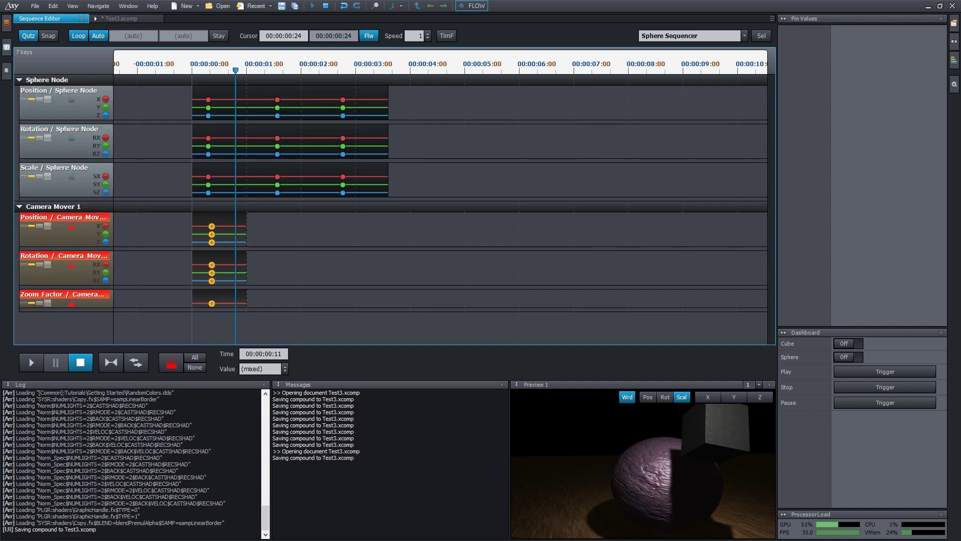
{"action": "left_click", "coordinate": [514, 402]}
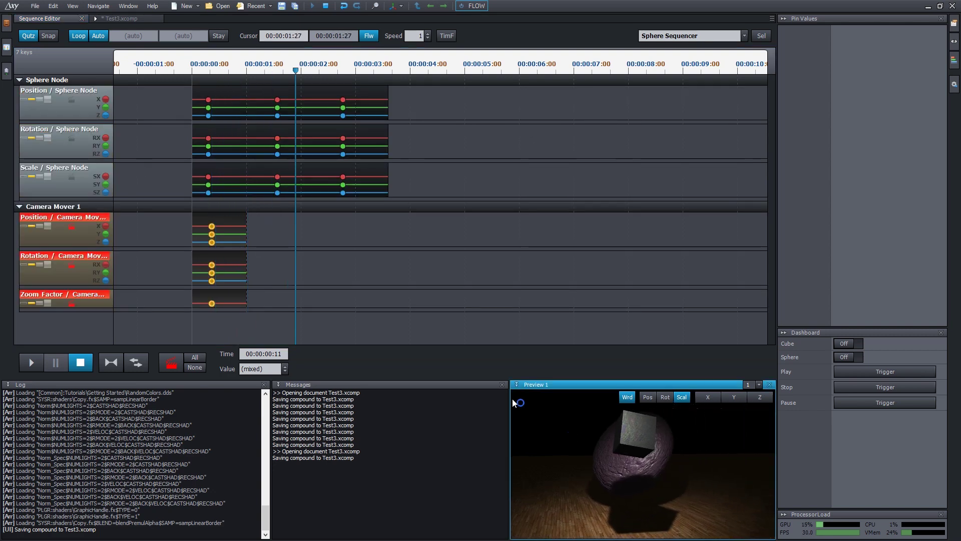
{"action": "left_click_drag", "start_coordinate": [576, 464], "coordinate": [582, 455]}
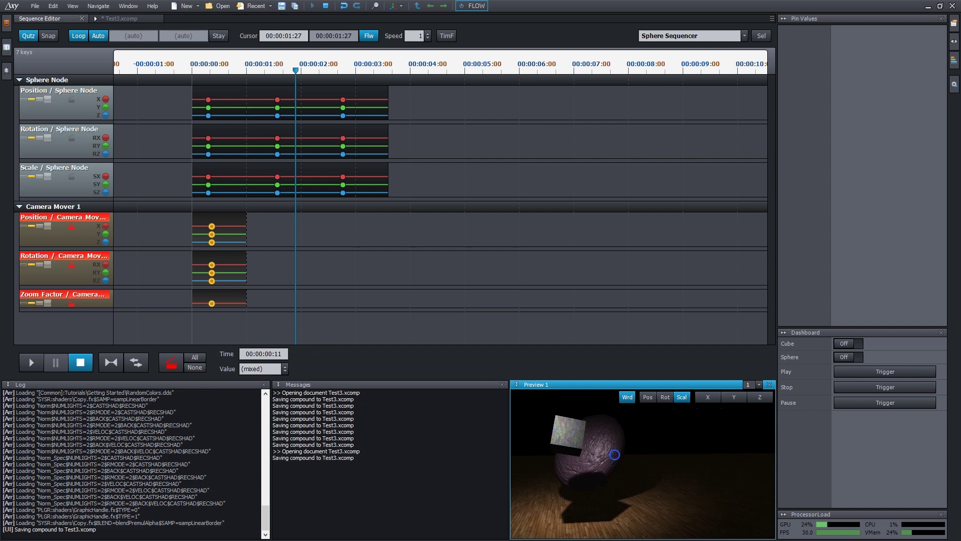
{"action": "right_click_drag", "start_coordinate": [614, 454], "coordinate": [646, 450]}
{"action": "mouse_move", "coordinate": [646, 450]}
{"action": "left_mouse_down"}
{"action": "mouse_move", "coordinate": [649, 407]}
{"action": "mouse_move", "coordinate": [643, 453]}
{"action": "left_mouse_up"}
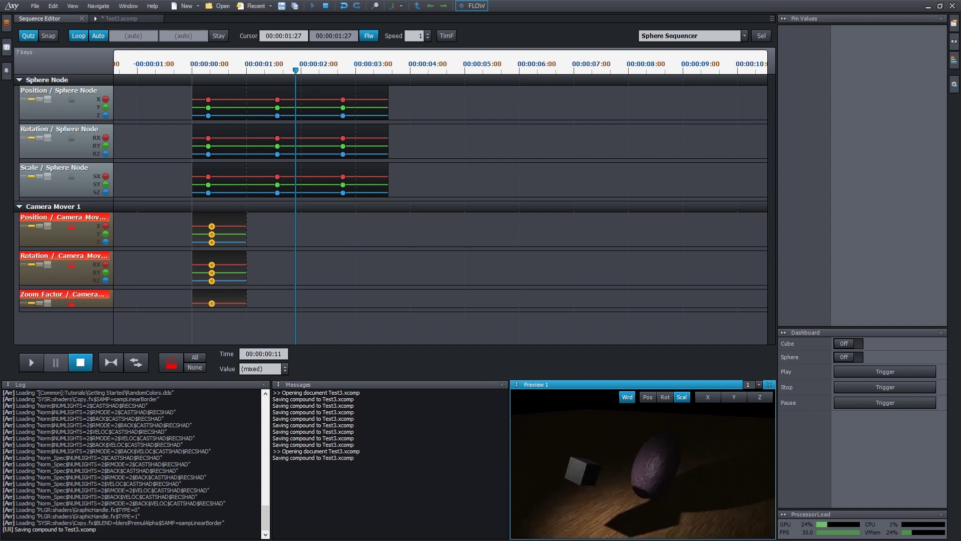
{"action": "left_click", "coordinate": [175, 364]}
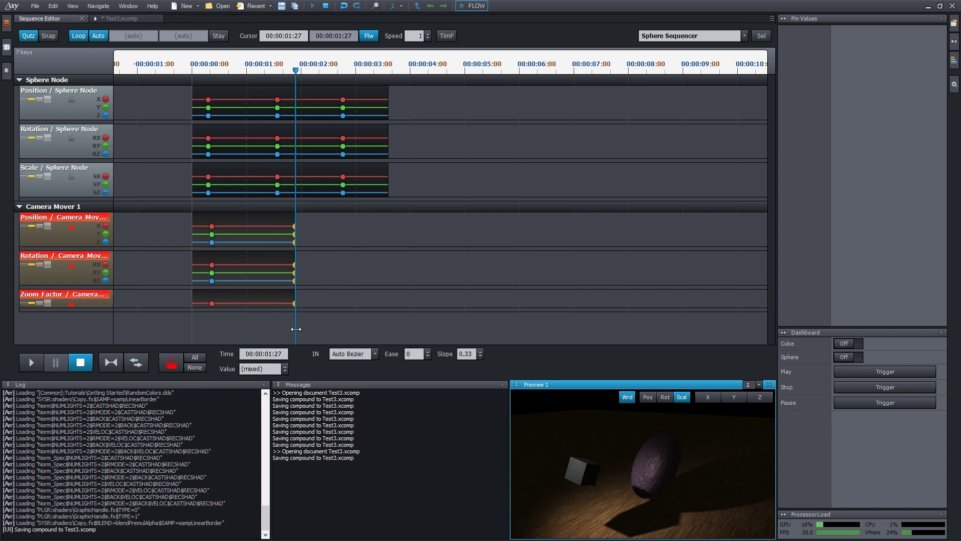
Move the time cursor to 00:00:02:08, zoom the camera in to an extreme close-up of the sphere, and record camera keys.
{"action": "left_click_drag", "start_coordinate": [296, 329], "coordinate": [319, 329]}
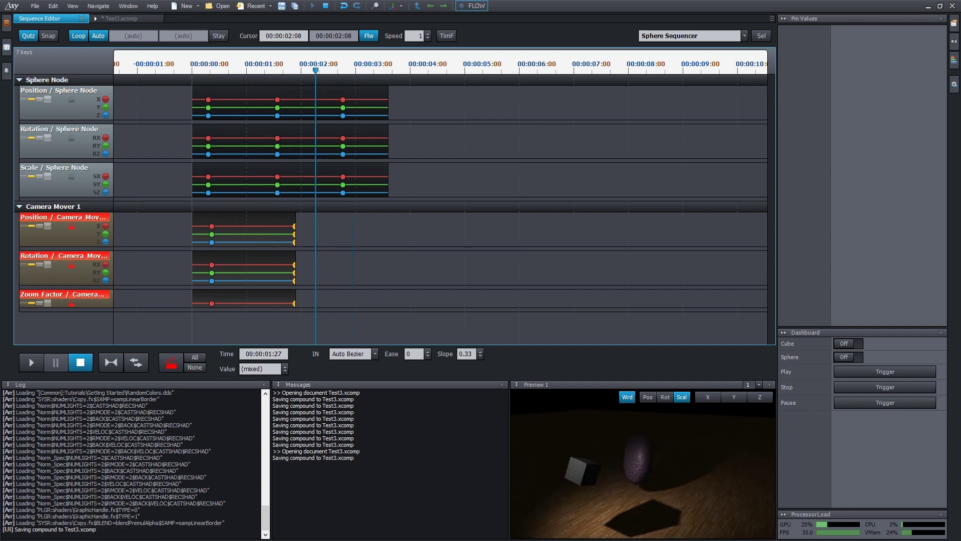
{"action": "left_click", "coordinate": [604, 441]}
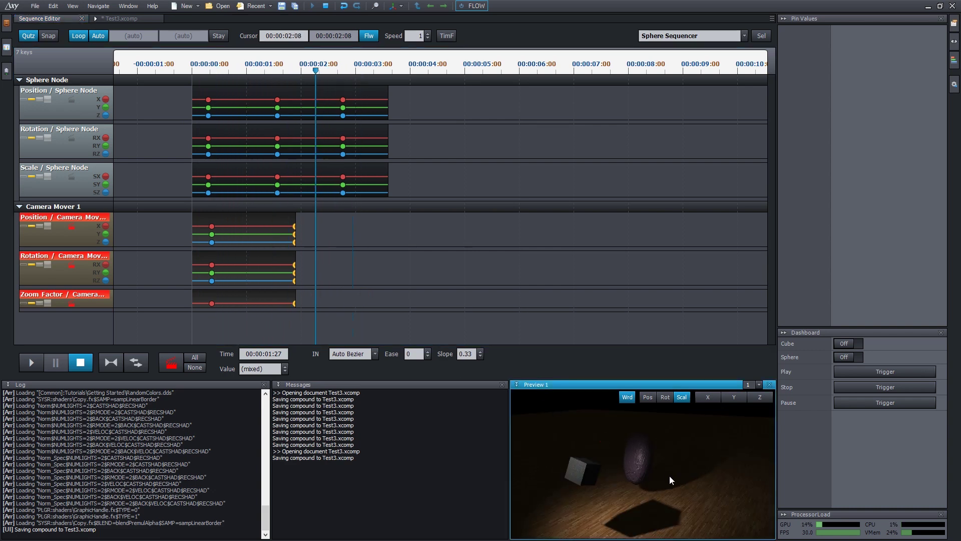
{"action": "scroll", "coordinate": [603, 441], "scroll_direction": "up", "scroll_amount": 10}
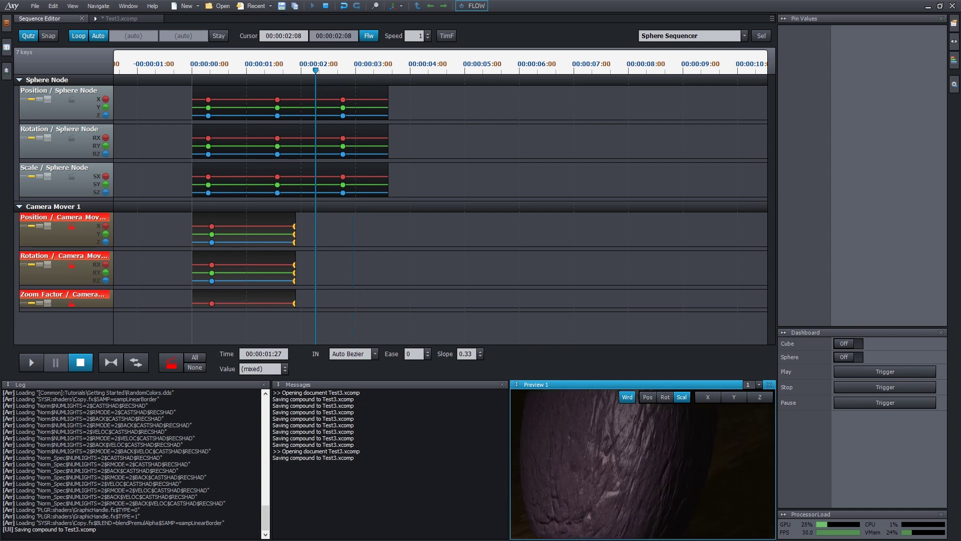
{"action": "scroll", "coordinate": [652, 472], "scroll_direction": "down", "scroll_amount": 2}
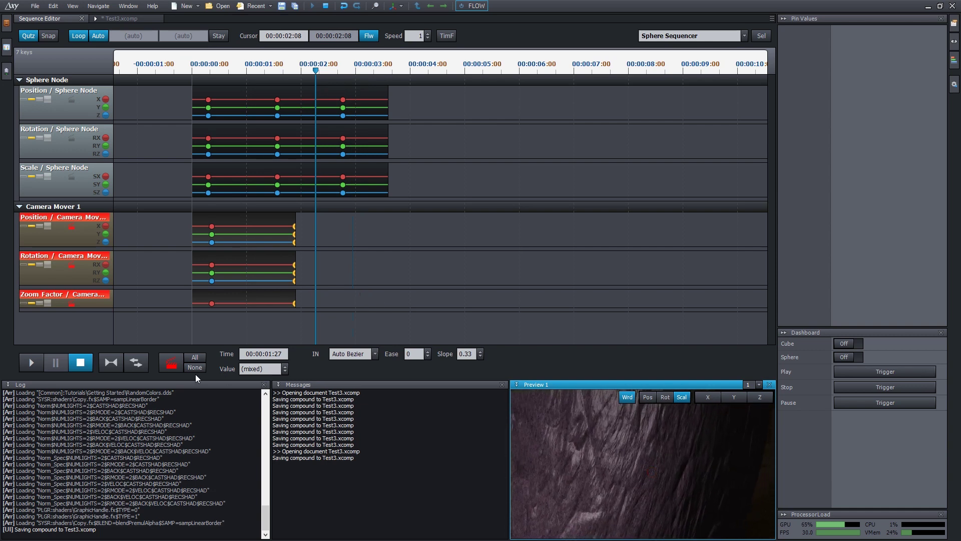
{"action": "left_click", "coordinate": [171, 364]}
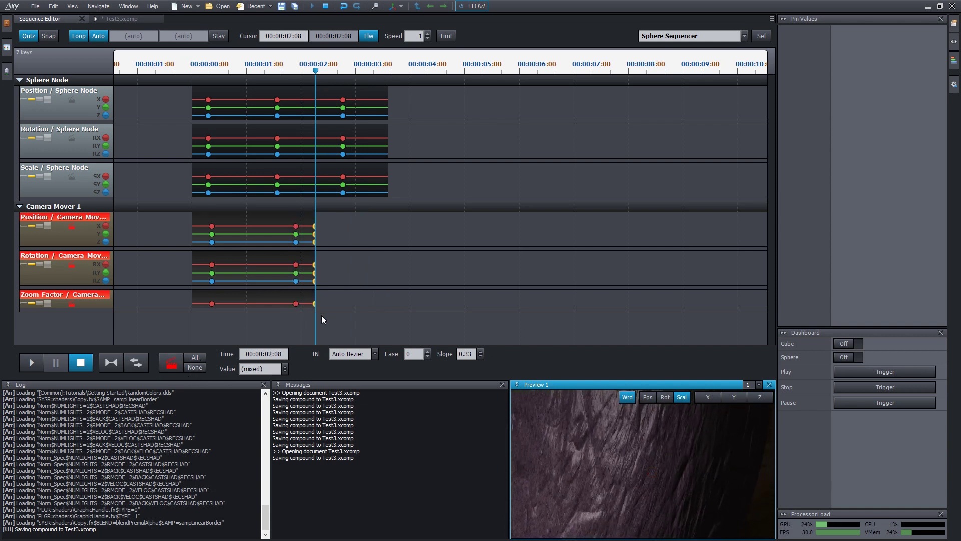
Scrub the time cursor back to 00:00:01:19 and enlarge the Zoom Factor track to show its curve.
{"action": "left_click_drag", "start_coordinate": [317, 320], "coordinate": [281, 321]}
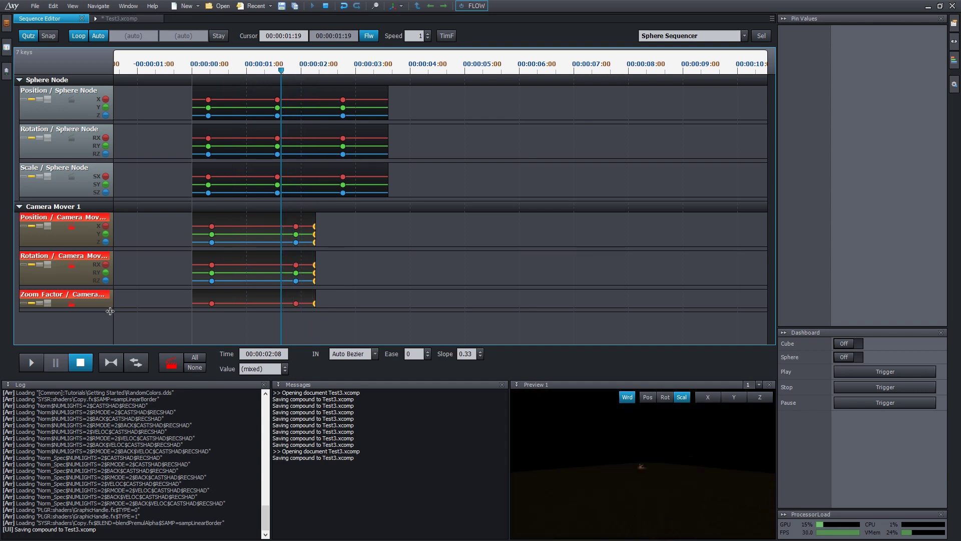
{"action": "left_click_drag", "start_coordinate": [103, 310], "coordinate": [103, 360]}
{"action": "middle_click_drag", "start_coordinate": [168, 323], "coordinate": [226, 213]}
{"action": "left_click", "coordinate": [97, 295]}
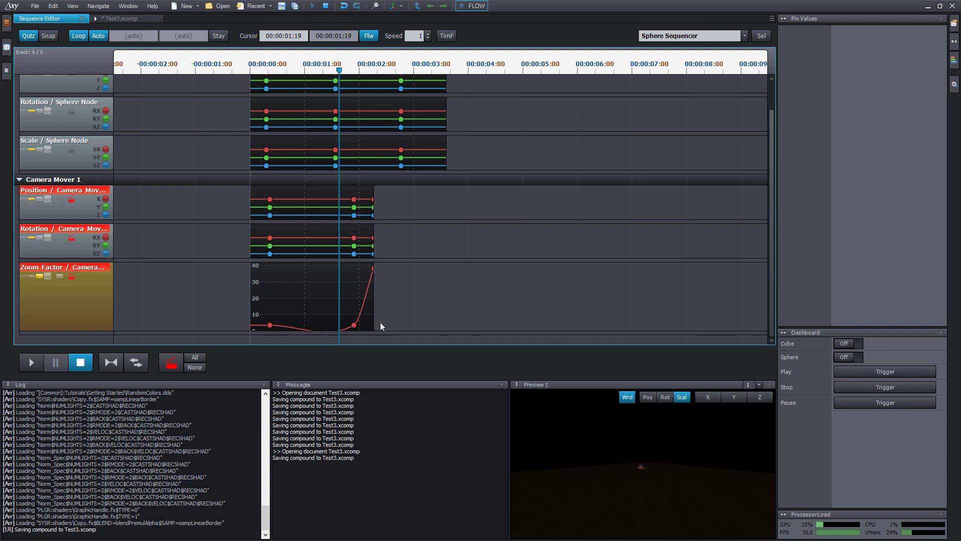
Link the incoming and outgoing settings of the Zoom Factor key at 00:00:01:27 and set its Ease to 1.
{"action": "left_click", "coordinate": [354, 325]}
{"action": "left_click", "coordinate": [304, 354]}
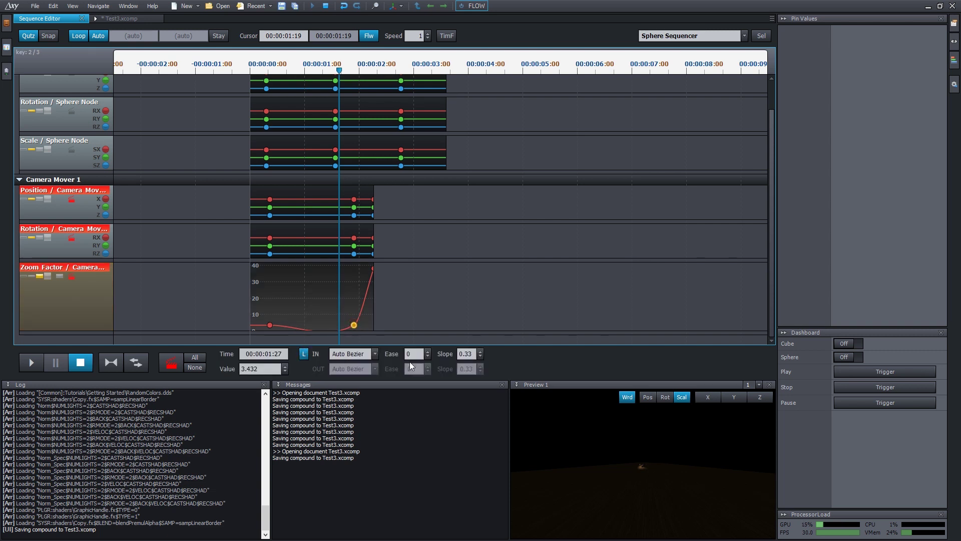
{"action": "left_click", "coordinate": [412, 354]}
{"action": "key", "text": "Return"}
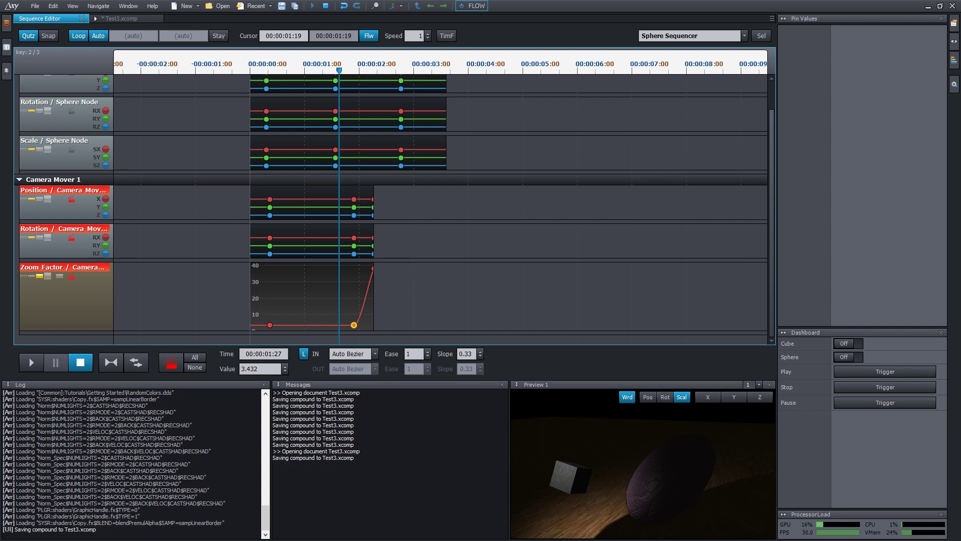
Set the Ease of the Zoom Factor key at 00:00:01:27 back to 0.
{"action": "left_click", "coordinate": [412, 353]}
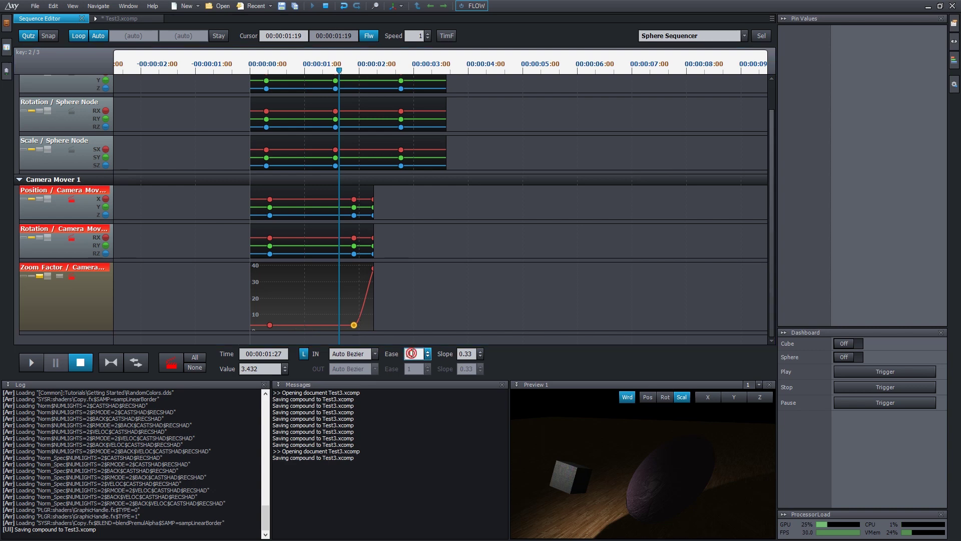
{"action": "type", "text": "0"}
{"action": "key", "text": "Return"}
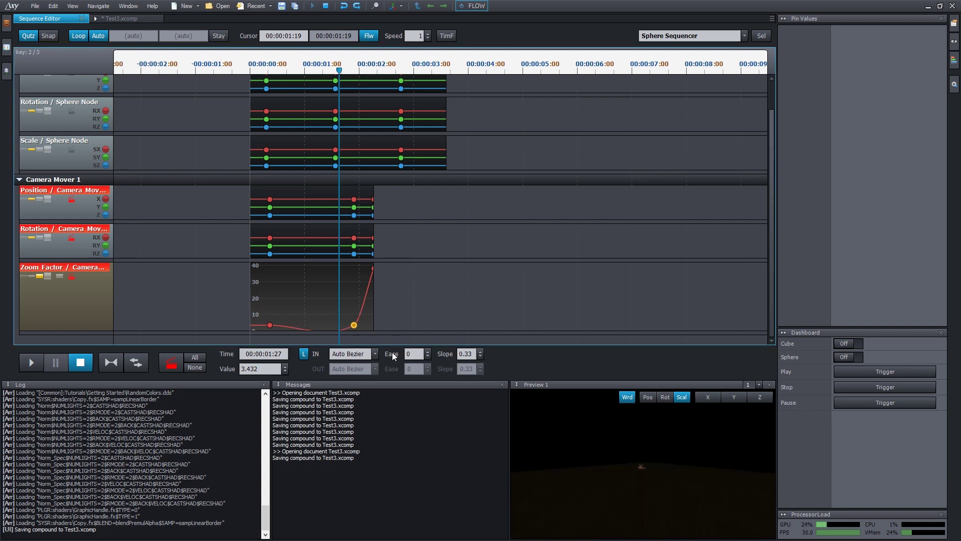
Unlink the incoming and outgoing settings of the selected Zoom Factor key and set its incoming interpolation to Linear.
{"action": "left_click", "coordinate": [304, 354]}
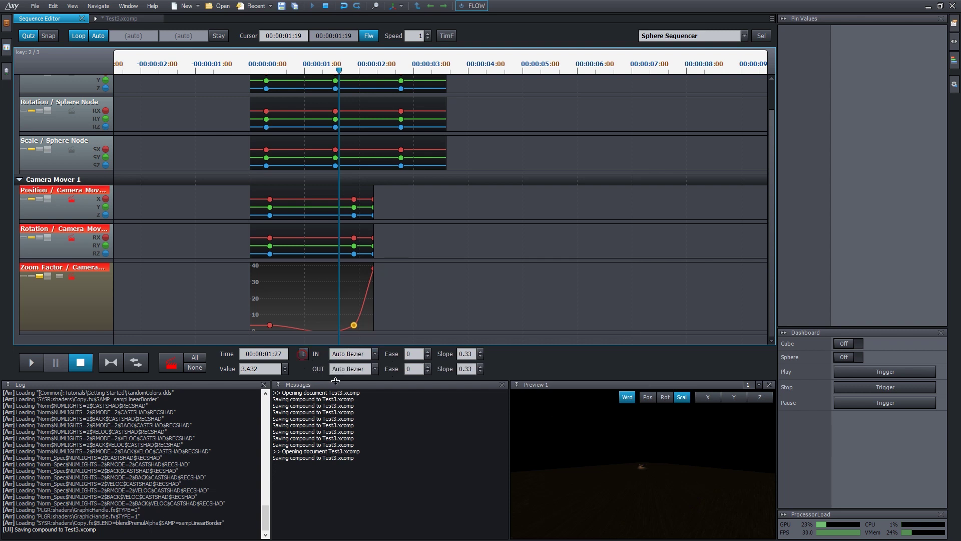
{"action": "left_click", "coordinate": [350, 354]}
{"action": "left_click", "coordinate": [349, 380]}
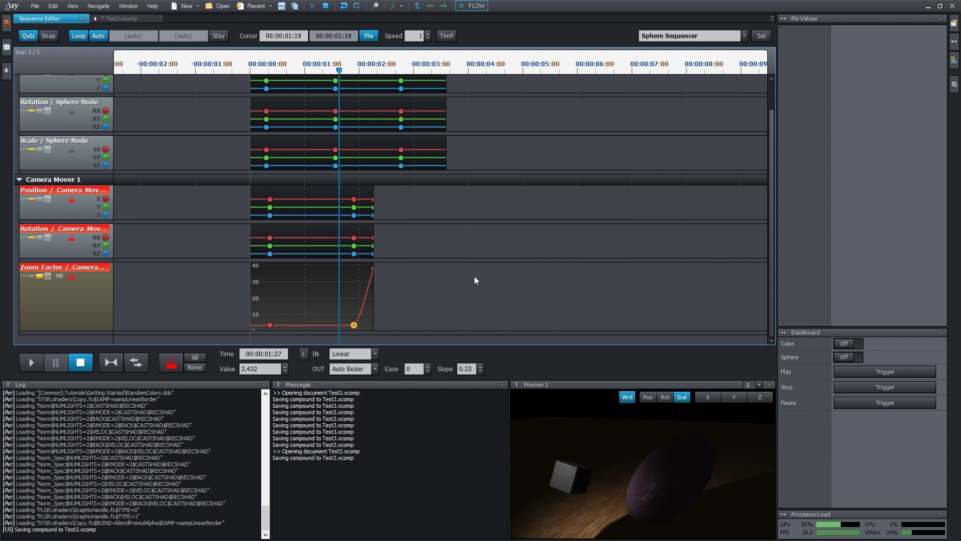
Play the sequence from 00:00:00:08 to review the camera move, and place the time cursor at 00:00:00:06.
{"action": "left_click_drag", "start_coordinate": [339, 228], "coordinate": [264, 227]}
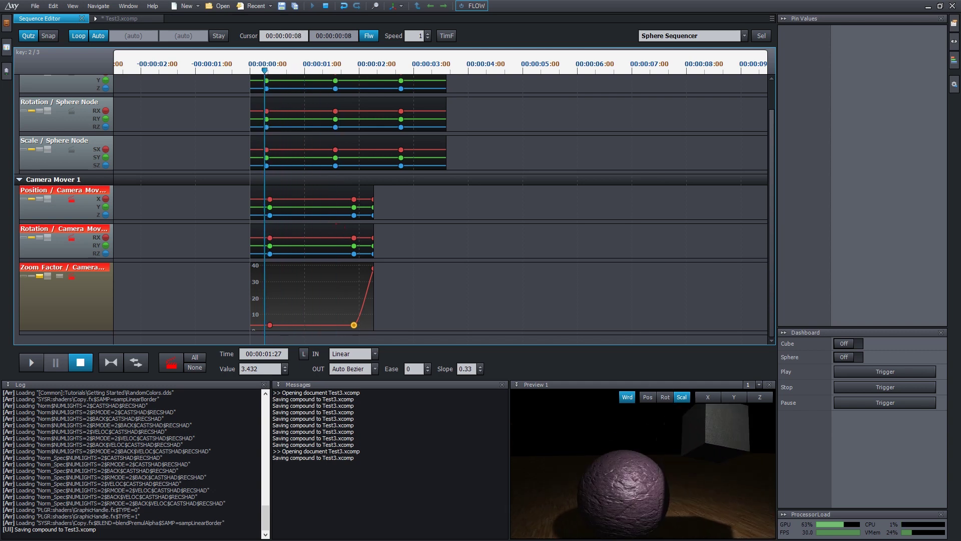
{"action": "key", "text": "space"}
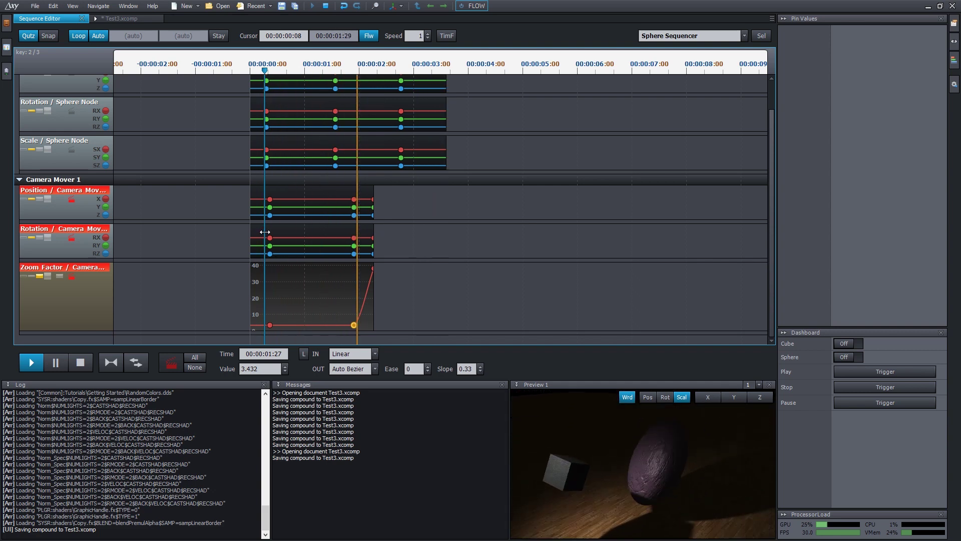
{"action": "left_click_drag", "start_coordinate": [265, 232], "coordinate": [260, 232]}
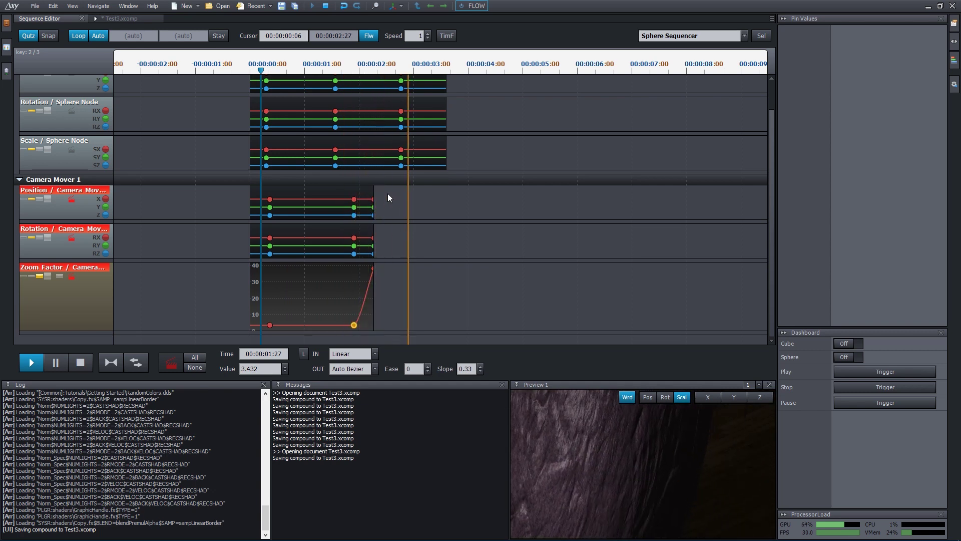
Delete the camera's last Position and Rotation keys, and set both the incoming and outgoing Ease of its remaining Position and Rotation keys to 1.
{"action": "left_click_drag", "start_coordinate": [388, 194], "coordinate": [364, 259]}
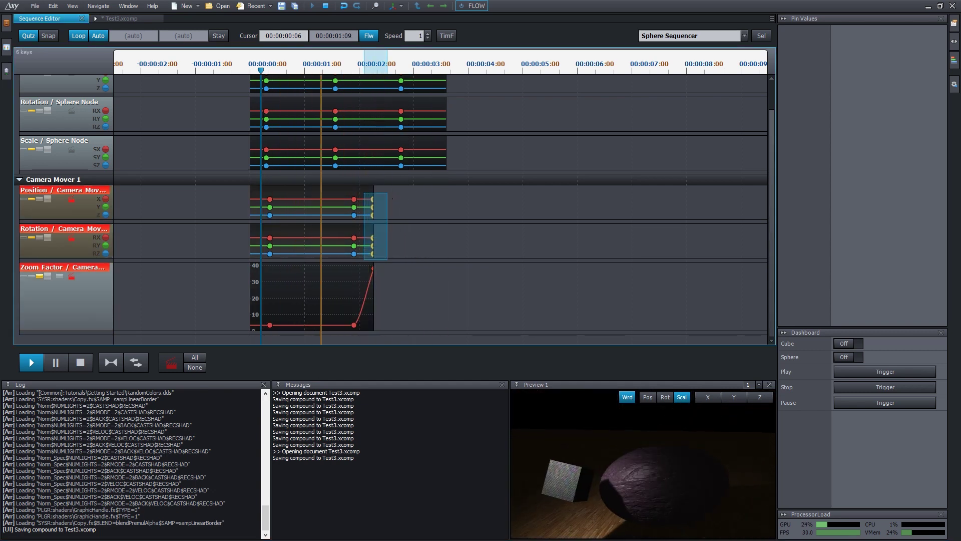
{"action": "key", "text": "Delete"}
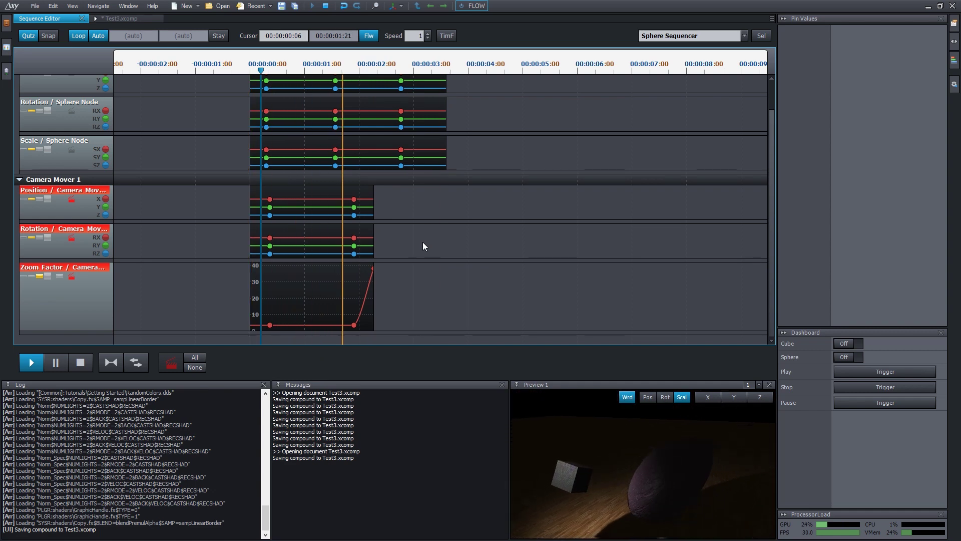
{"action": "left_click_drag", "start_coordinate": [240, 190], "coordinate": [367, 262]}
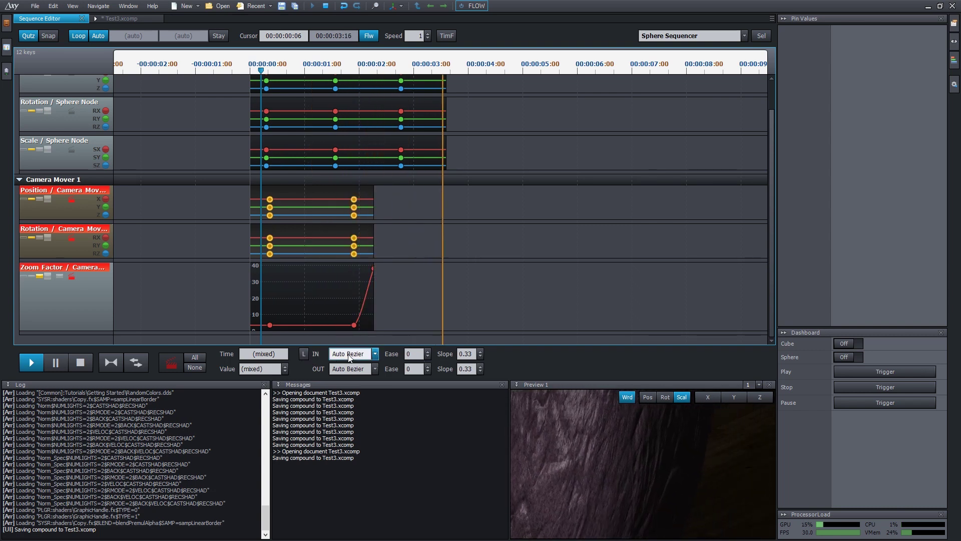
{"action": "left_click", "coordinate": [413, 354]}
{"action": "type", "text": "1"}
{"action": "left_click", "coordinate": [412, 369]}
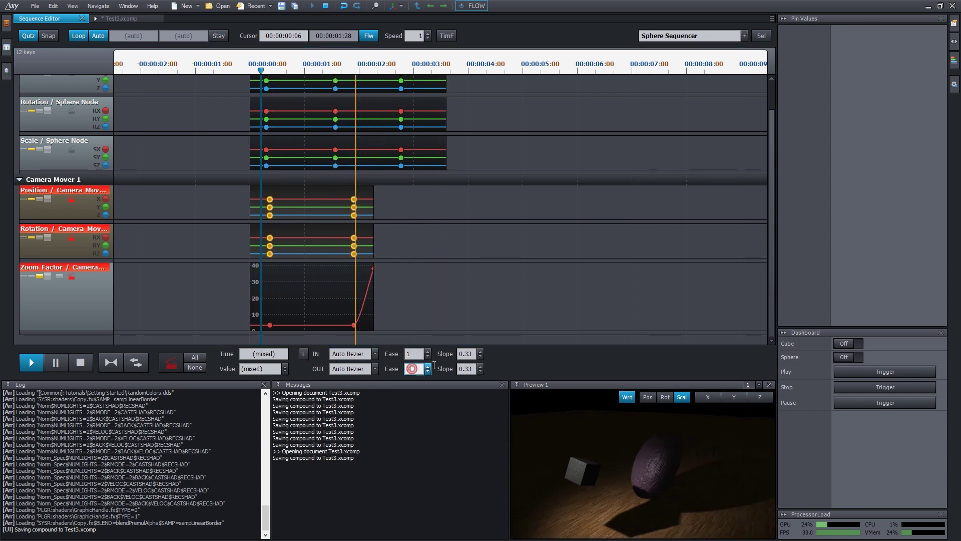
{"action": "type", "text": "1"}
{"action": "key", "text": "Return"}
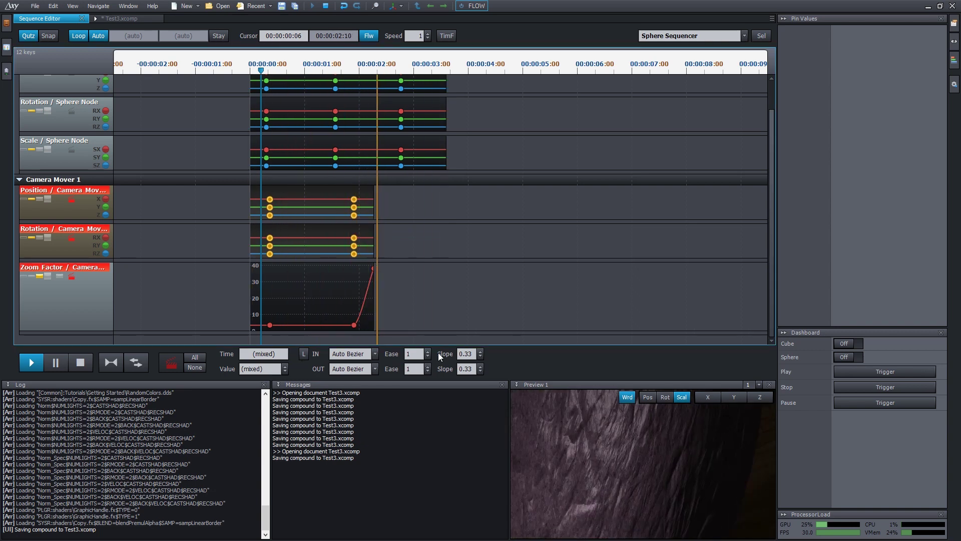
Set the Ease of the last Zoom Factor key at 00:00:02:08 to 1 and save the compound.
{"action": "left_click", "coordinate": [373, 269]}
{"action": "left_click", "coordinate": [414, 353]}
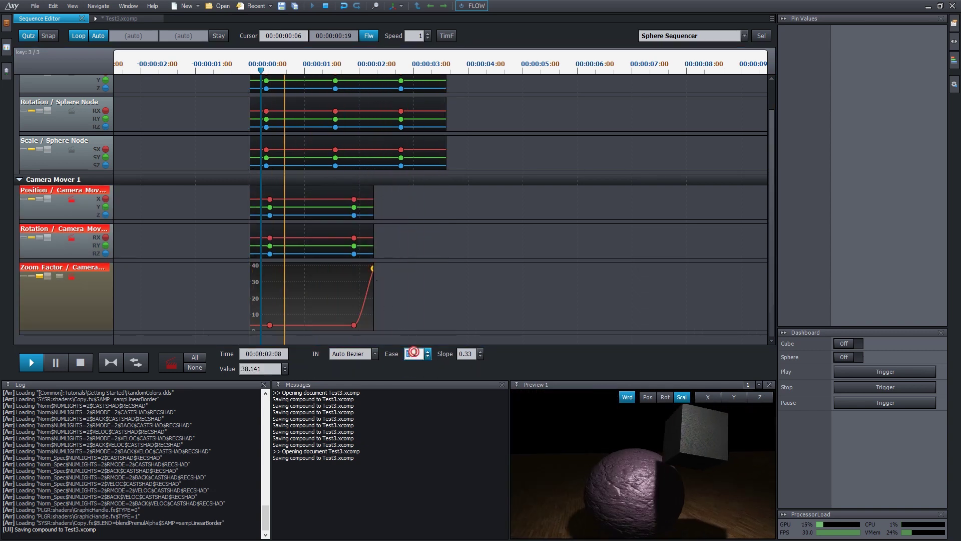
{"action": "type", "text": "1"}
{"action": "key", "text": "Return"}
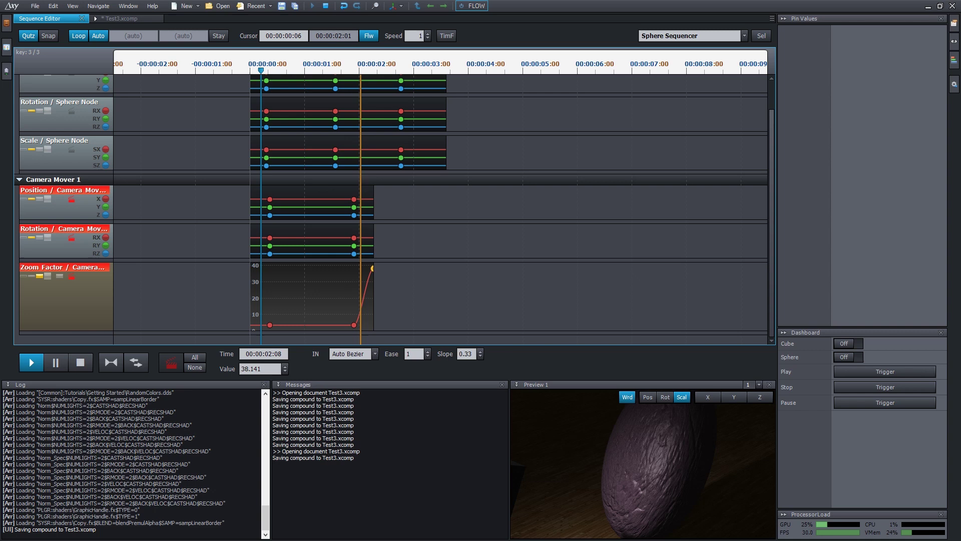
{"action": "key", "text": "ctrl+s"}
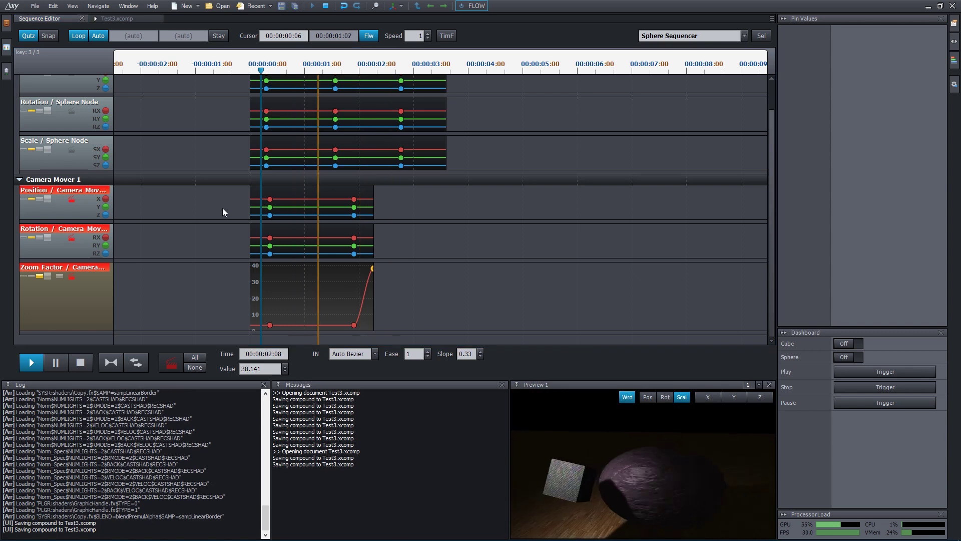
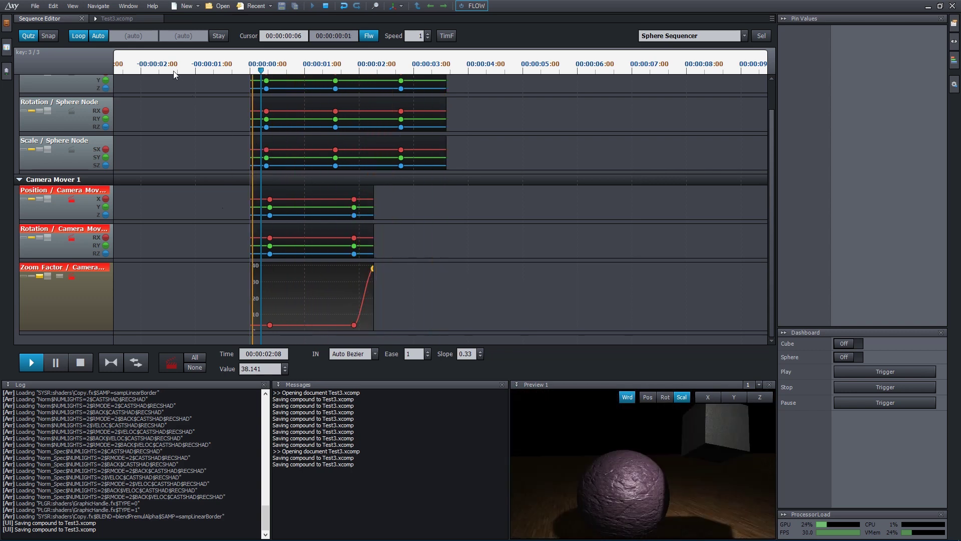
Return to the flow of Test3.xcomp and delete the Sphere Sequencer module.
{"action": "left_click", "coordinate": [120, 19]}
{"action": "scroll", "coordinate": [535, 213], "scroll_direction": "down", "scroll_amount": 3}
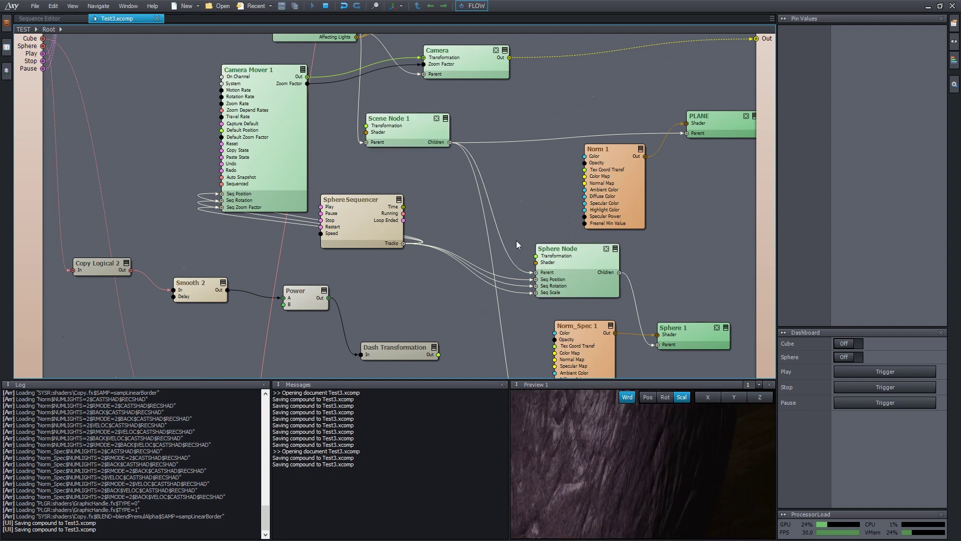
{"action": "scroll", "coordinate": [518, 235], "scroll_direction": "down", "scroll_amount": 2}
{"action": "left_click", "coordinate": [431, 227]}
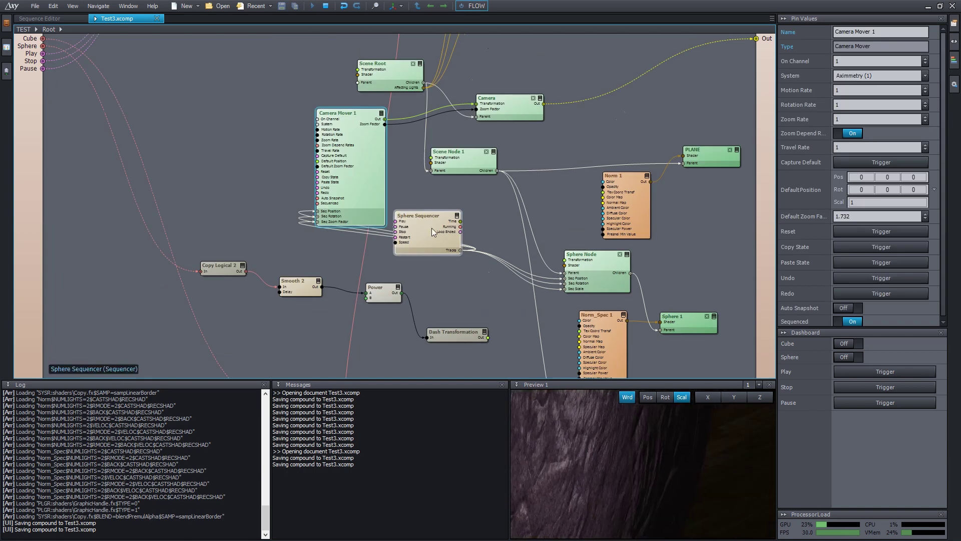
{"action": "key", "text": "Delete"}
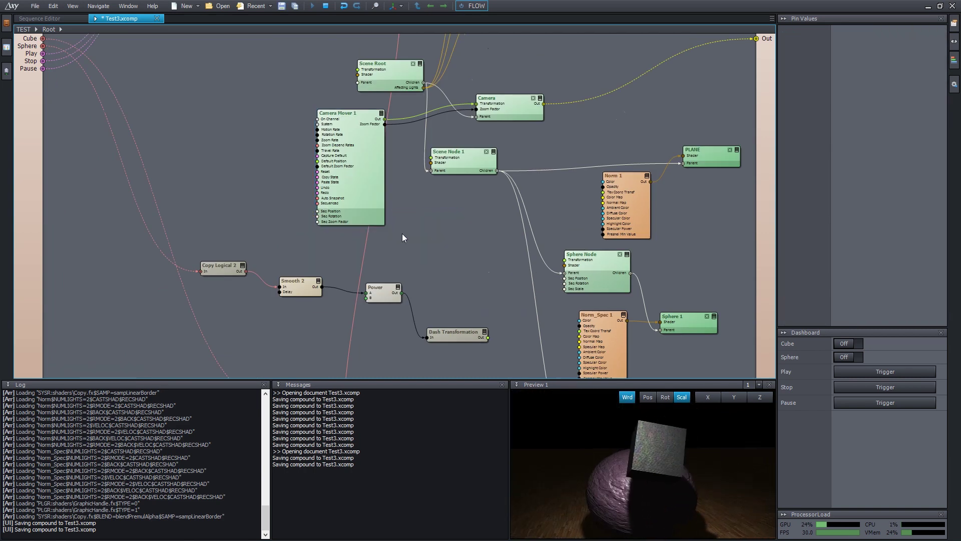
Delete the sphere and cube nodes along with their shaders and transformation modules, keeping the plane.
{"action": "left_click_drag", "start_coordinate": [691, 492], "coordinate": [687, 465]}
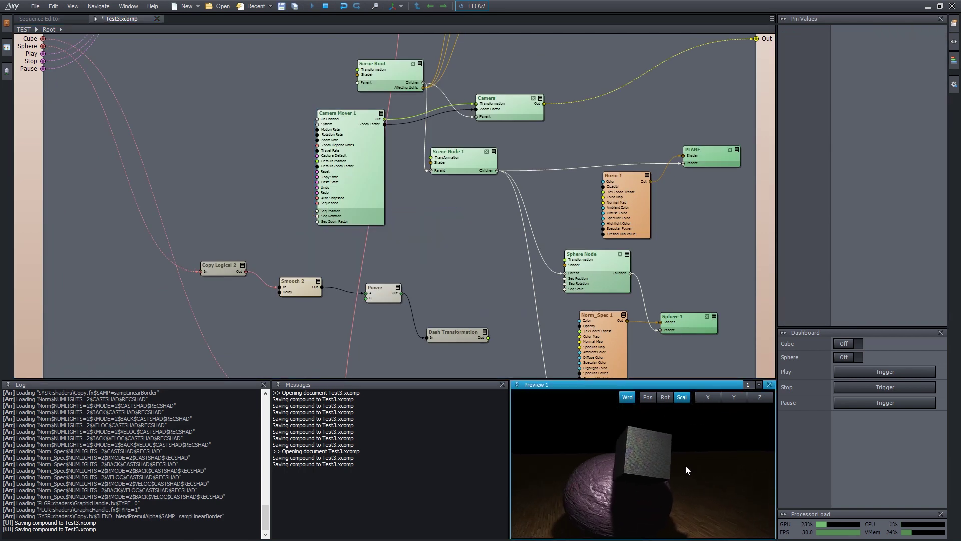
{"action": "scroll", "coordinate": [686, 465], "scroll_direction": "down", "scroll_amount": 3}
{"action": "scroll", "coordinate": [405, 162], "scroll_direction": "down", "scroll_amount": 3}
{"action": "scroll", "coordinate": [404, 161], "scroll_direction": "up", "scroll_amount": 2}
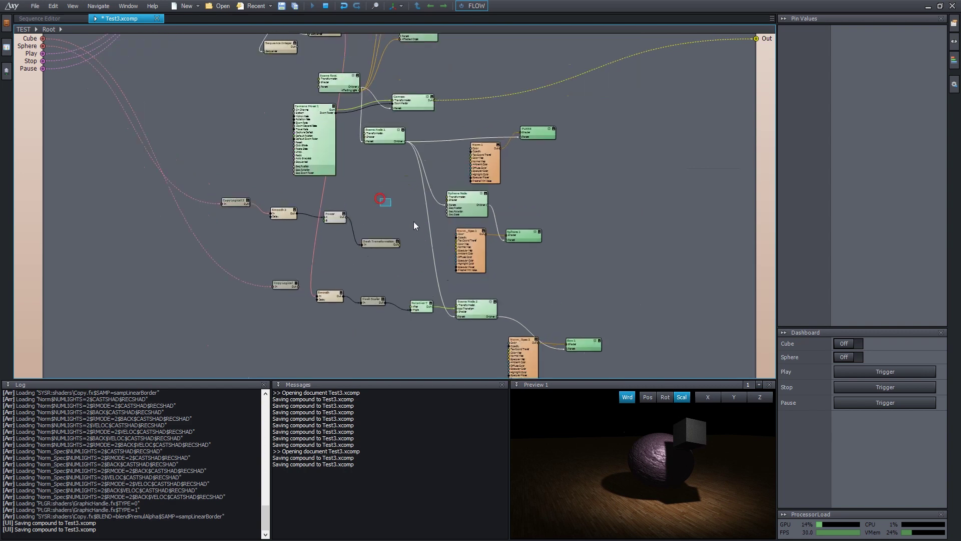
{"action": "left_click_drag", "start_coordinate": [414, 226], "coordinate": [615, 362]}
{"action": "key", "text": "Delete"}
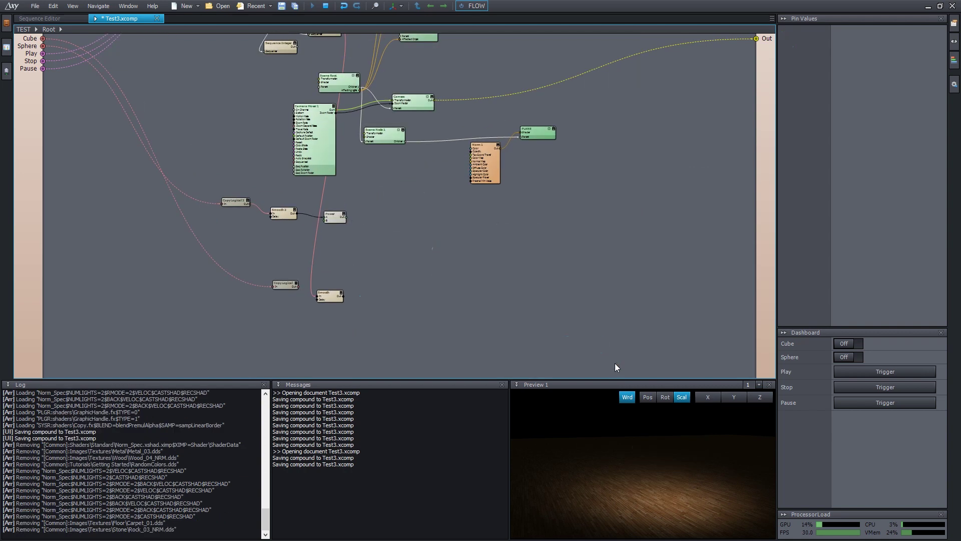
Delete the leftover Copy Logical, Smooth and Power modules from the flow.
{"action": "scroll", "coordinate": [412, 221], "scroll_direction": "up", "scroll_amount": 2}
{"action": "left_click_drag", "start_coordinate": [85, 175], "coordinate": [364, 340]}
{"action": "key", "text": "Delete"}
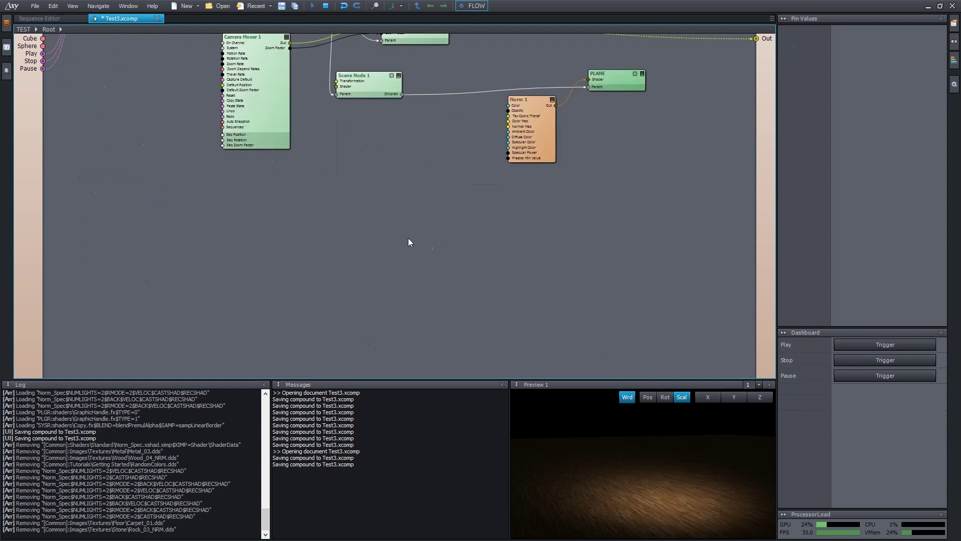
Add Robotarms.dae from the [Common] Tutorials, Getting Started folder to the flow and connect its Parent to Scene Root's Children.
{"action": "middle_click_drag", "start_coordinate": [408, 239], "coordinate": [510, 335]}
{"action": "left_click", "coordinate": [6, 23]}
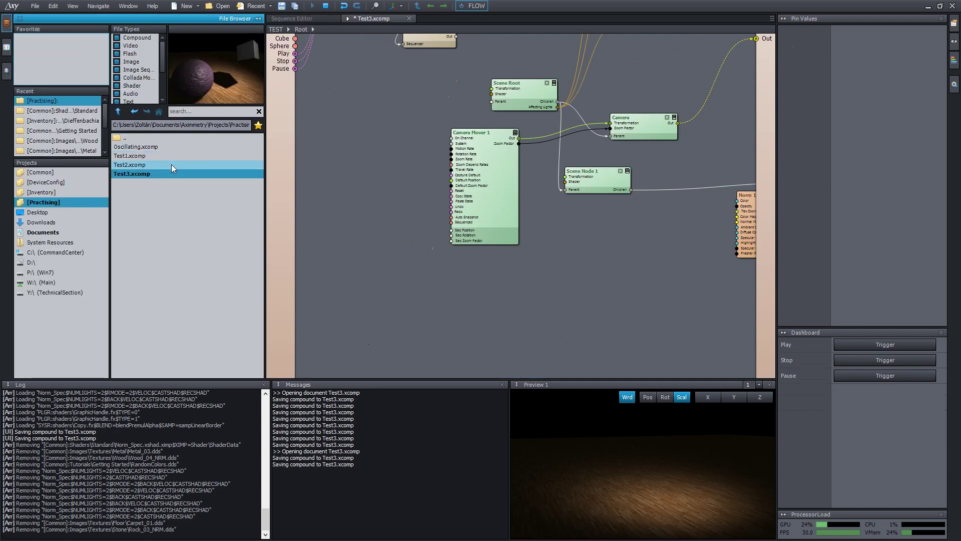
{"action": "left_click", "coordinate": [83, 173]}
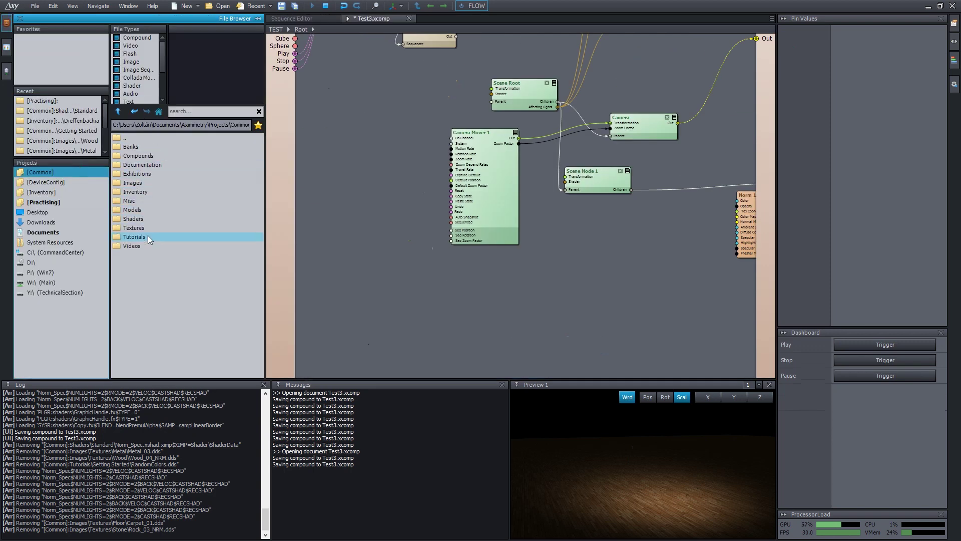
{"action": "double_click", "coordinate": [148, 235]}
{"action": "double_click", "coordinate": [158, 147]}
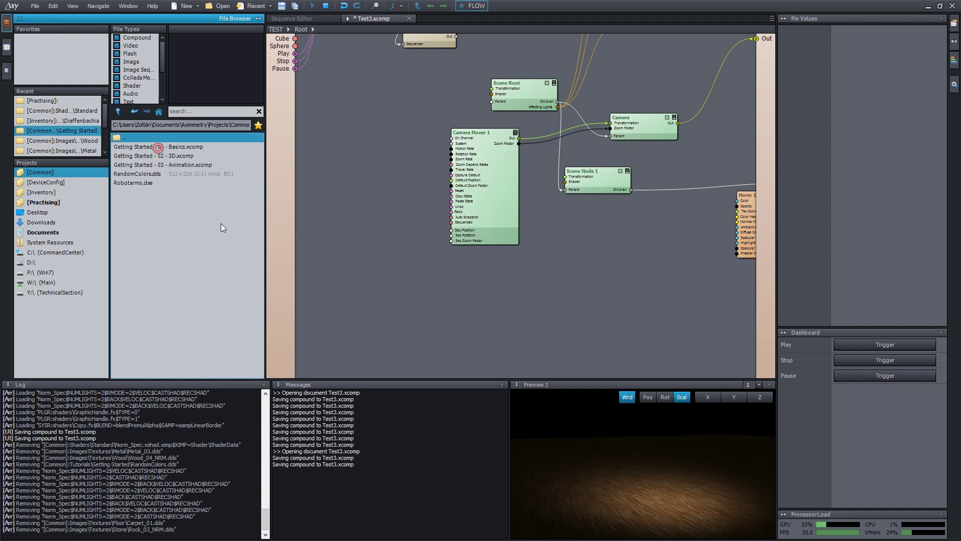
{"action": "left_click_drag", "start_coordinate": [146, 184], "coordinate": [496, 270]}
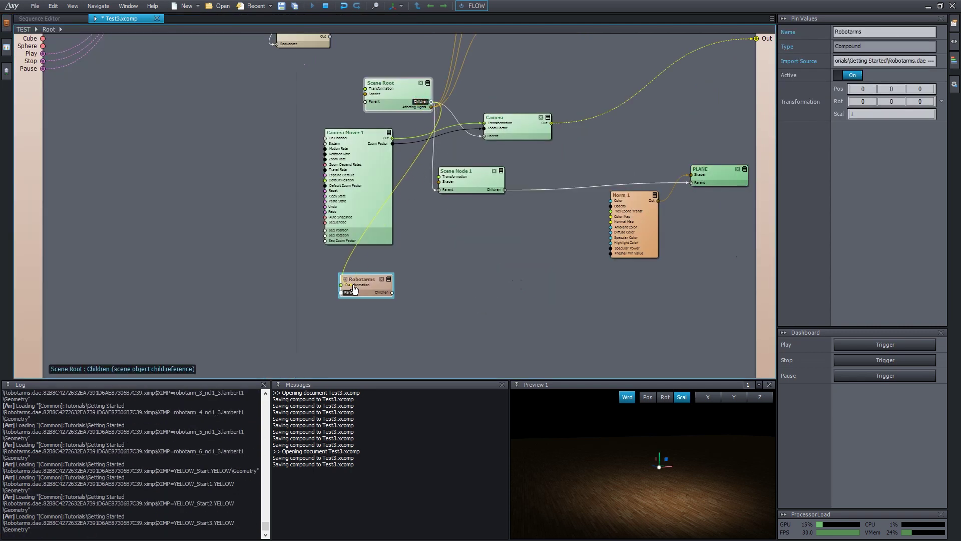
{"action": "left_click_drag", "start_coordinate": [354, 290], "coordinate": [354, 291]}
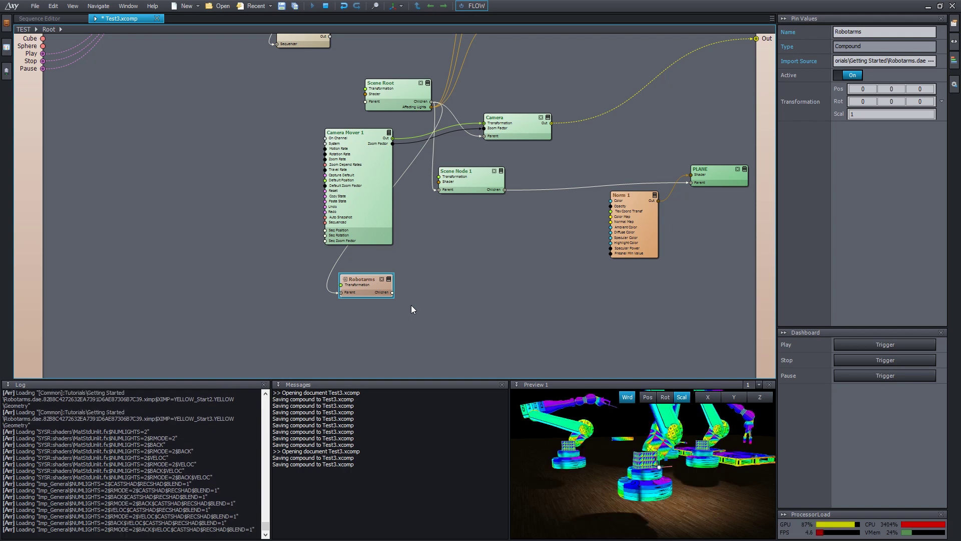
In the enlarged preview, lower the robot arms along the Y axis to a position of about -1.12.
{"action": "left_click", "coordinate": [678, 492]}
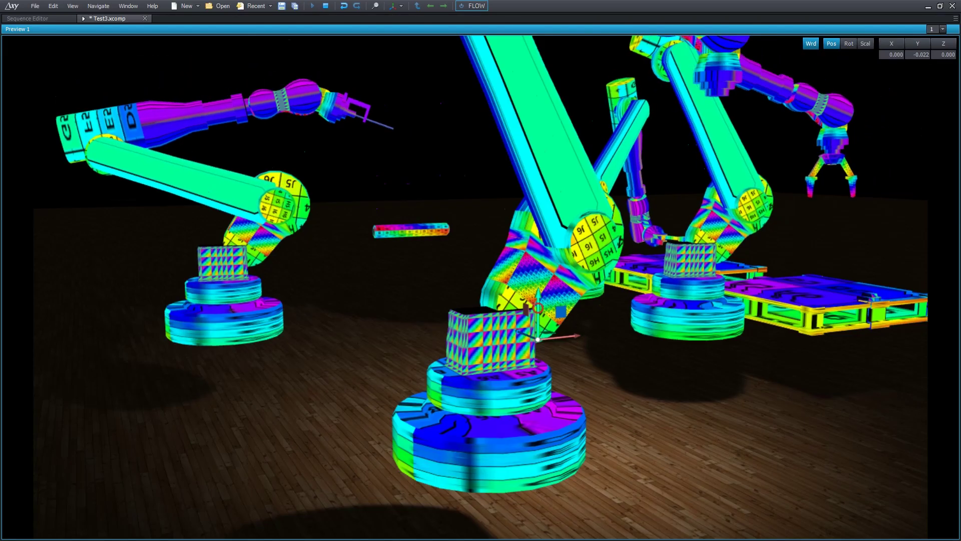
{"action": "left_click_drag", "start_coordinate": [538, 303], "coordinate": [537, 349]}
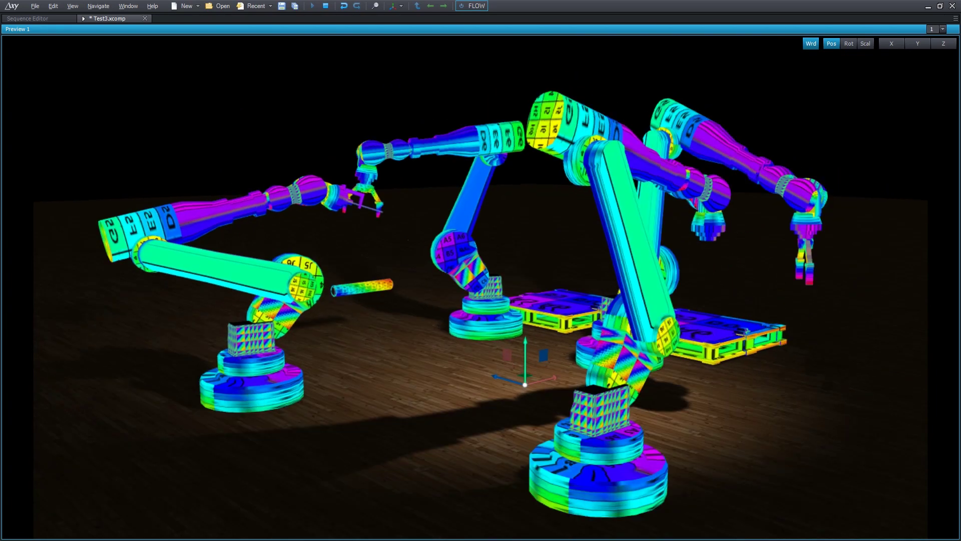
{"action": "key", "text": "Escape"}
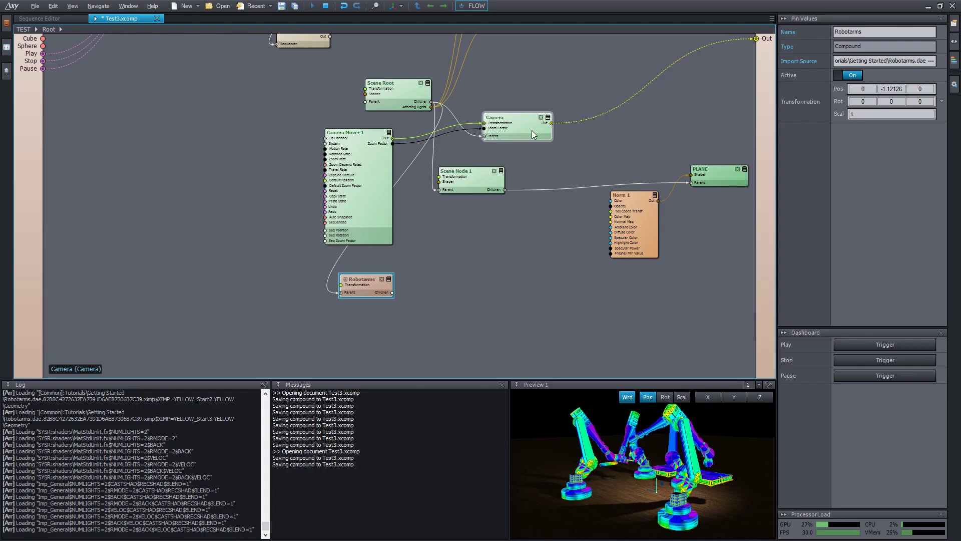
Open the Robotarms compound and examine its hierarchy of nodes and geometry modules, including the chain from robotarm_1_BASE_FK onward.
{"action": "double_click", "coordinate": [369, 278]}
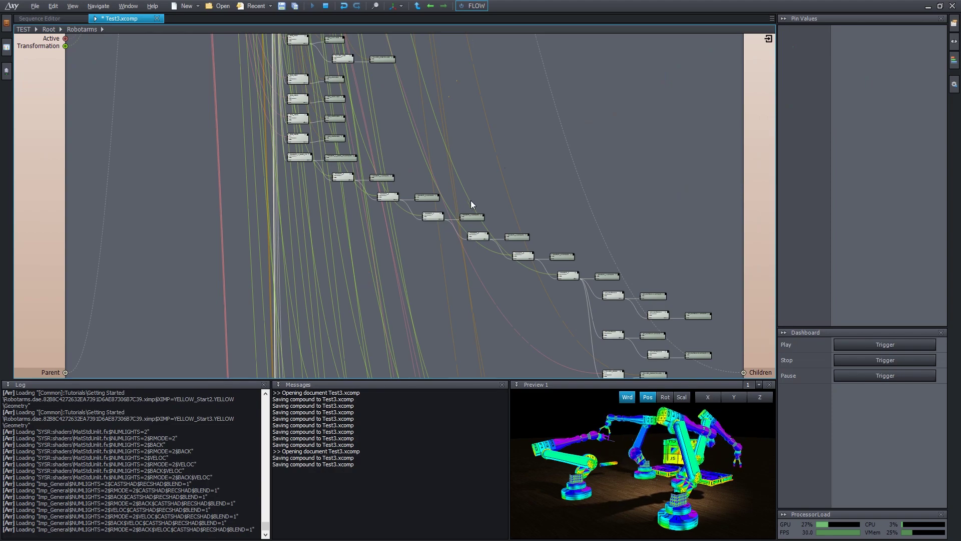
{"action": "scroll", "coordinate": [440, 126], "scroll_direction": "up", "scroll_amount": 1}
{"action": "middle_click_drag", "start_coordinate": [440, 125], "coordinate": [457, 326]}
{"action": "scroll", "coordinate": [454, 275], "scroll_direction": "down", "scroll_amount": 1}
{"action": "middle_click_drag", "start_coordinate": [392, 101], "coordinate": [427, 186]}
{"action": "scroll", "coordinate": [403, 136], "scroll_direction": "up", "scroll_amount": 1}
{"action": "middle_click_drag", "start_coordinate": [404, 136], "coordinate": [387, 291]}
{"action": "scroll", "coordinate": [403, 156], "scroll_direction": "up", "scroll_amount": 1}
{"action": "scroll", "coordinate": [419, 175], "scroll_direction": "down", "scroll_amount": 2}
{"action": "scroll", "coordinate": [381, 146], "scroll_direction": "up", "scroll_amount": 1}
{"action": "scroll", "coordinate": [380, 146], "scroll_direction": "up", "scroll_amount": 1}
{"action": "scroll", "coordinate": [419, 263], "scroll_direction": "up", "scroll_amount": 1}
{"action": "middle_click_drag", "start_coordinate": [394, 108], "coordinate": [371, 105]}
{"action": "scroll", "coordinate": [409, 249], "scroll_direction": "down", "scroll_amount": 1}
{"action": "scroll", "coordinate": [401, 165], "scroll_direction": "down", "scroll_amount": 1}
{"action": "middle_click_drag", "start_coordinate": [448, 251], "coordinate": [409, 96]}
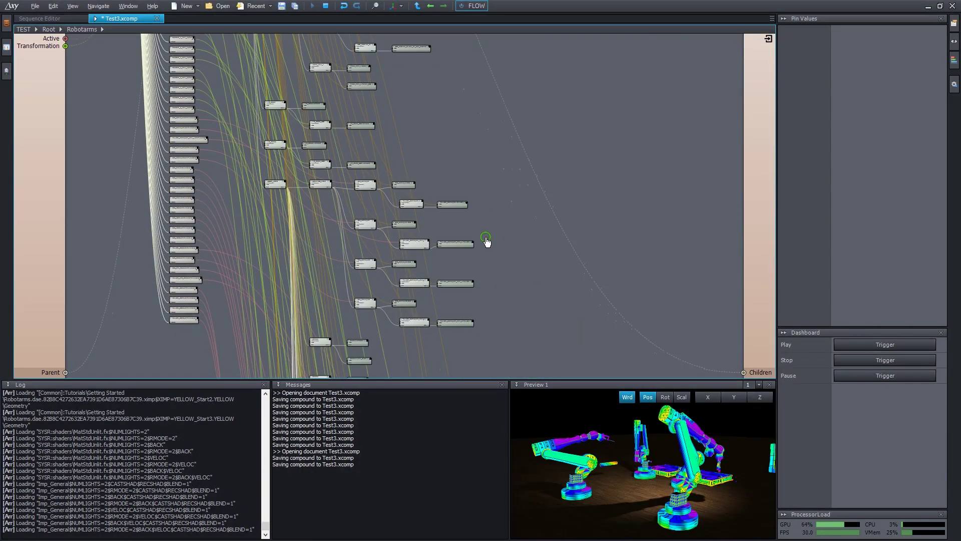
{"action": "scroll", "coordinate": [461, 139], "scroll_direction": "up", "scroll_amount": 1}
{"action": "middle_click_drag", "start_coordinate": [461, 139], "coordinate": [371, 67]}
{"action": "scroll", "coordinate": [440, 156], "scroll_direction": "up", "scroll_amount": 1}
{"action": "scroll", "coordinate": [323, 128], "scroll_direction": "up", "scroll_amount": 1}
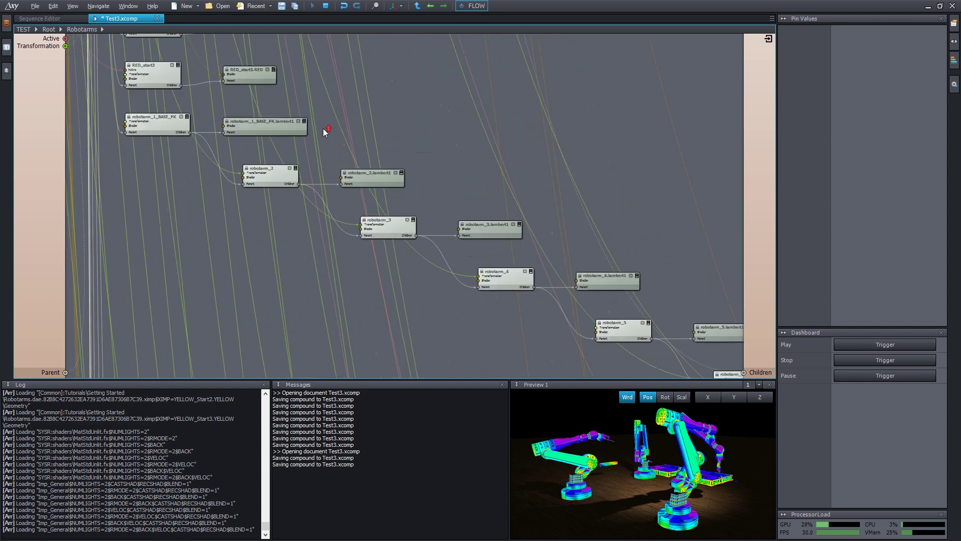
{"action": "middle_click_drag", "start_coordinate": [323, 128], "coordinate": [438, 200]}
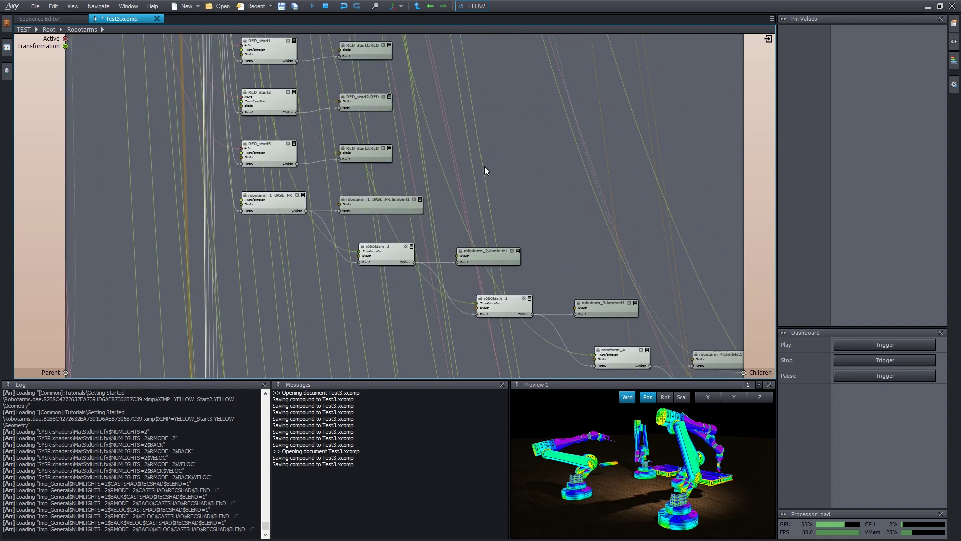
Examine the RED_start nodes with their geometry modules and the start of the Robotarms flow around Sequencer.anim and Scene Root.
{"action": "scroll", "coordinate": [445, 307], "scroll_direction": "up", "scroll_amount": 2}
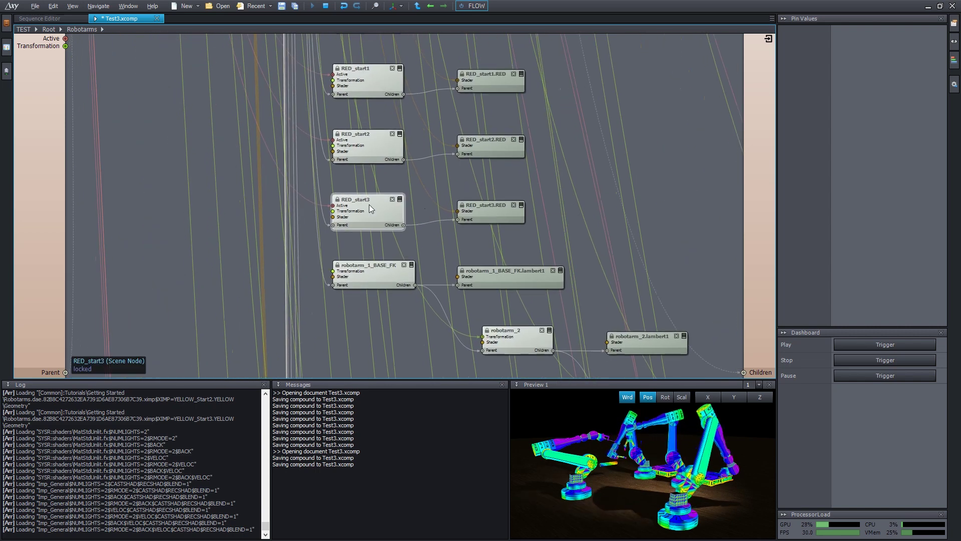
{"action": "left_click", "coordinate": [492, 215]}
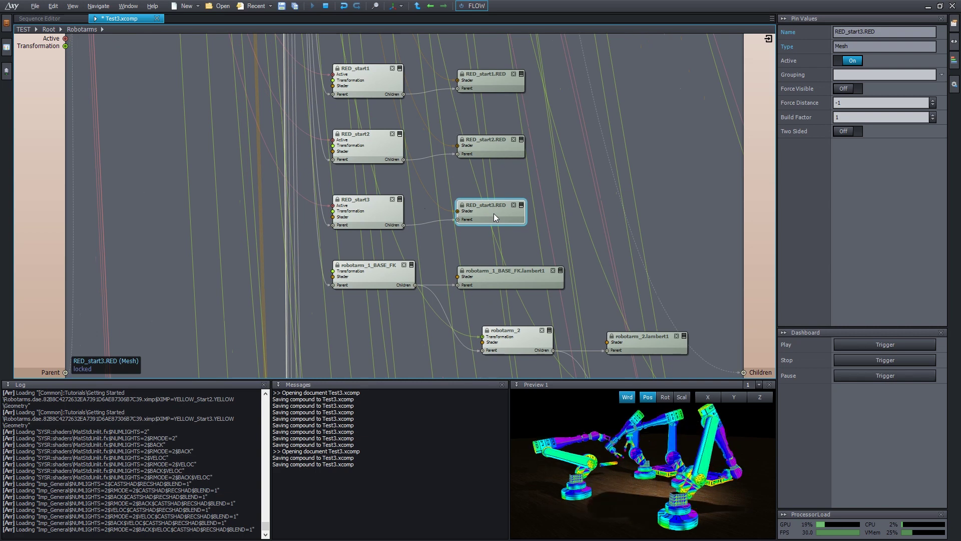
{"action": "scroll", "coordinate": [470, 155], "scroll_direction": "down", "scroll_amount": 5}
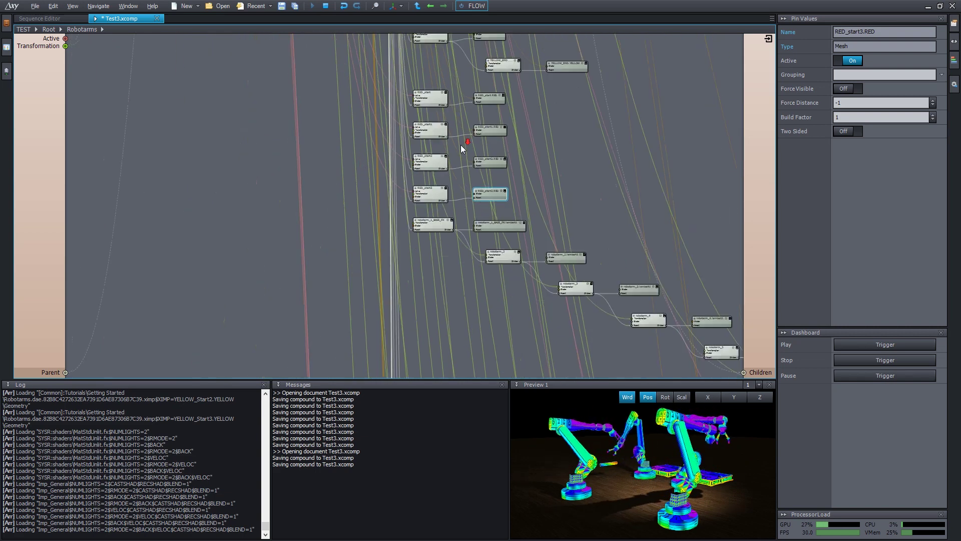
{"action": "middle_click_drag", "start_coordinate": [428, 102], "coordinate": [432, 370]}
{"action": "middle_click_drag", "start_coordinate": [393, 132], "coordinate": [398, 364]}
{"action": "middle_click_drag", "start_coordinate": [423, 190], "coordinate": [459, 279]}
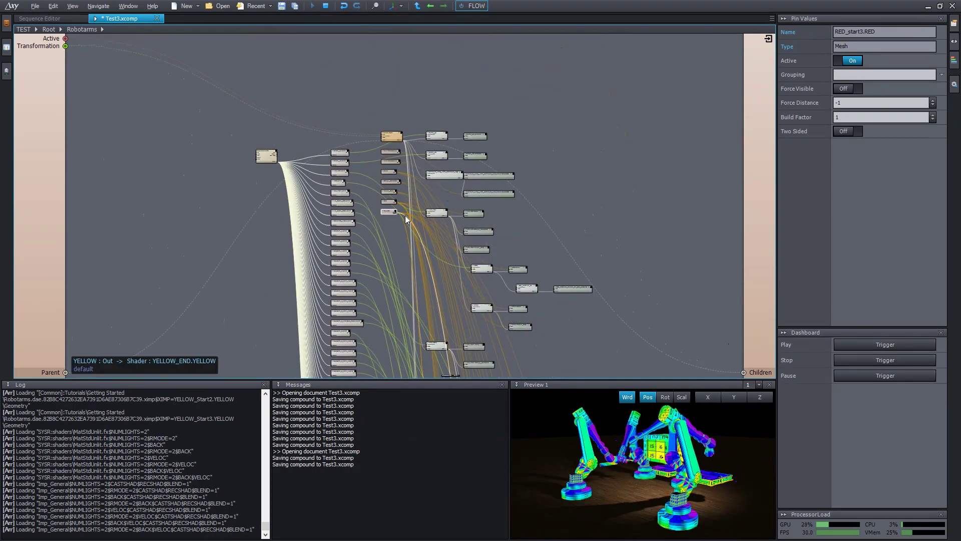
{"action": "middle_click_drag", "start_coordinate": [404, 215], "coordinate": [446, 266]}
{"action": "scroll", "coordinate": [448, 270], "scroll_direction": "up", "scroll_amount": 5}
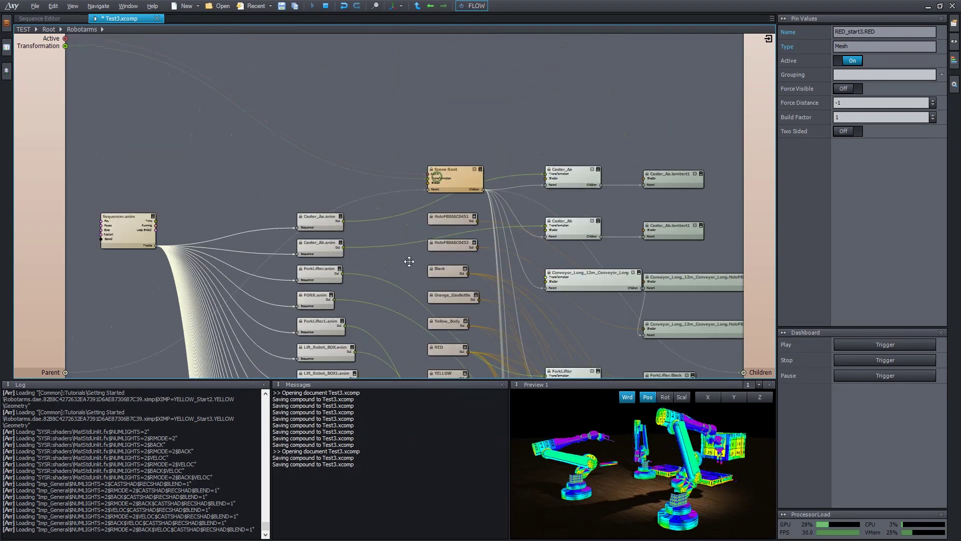
{"action": "left_click_drag", "start_coordinate": [412, 270], "coordinate": [408, 232]}
Add Norm.xshad from the [Common] Shaders, Standard folder to the Robotarms compound and connect its Out to Scene Root's Shader.
{"action": "left_click", "coordinate": [9, 25]}
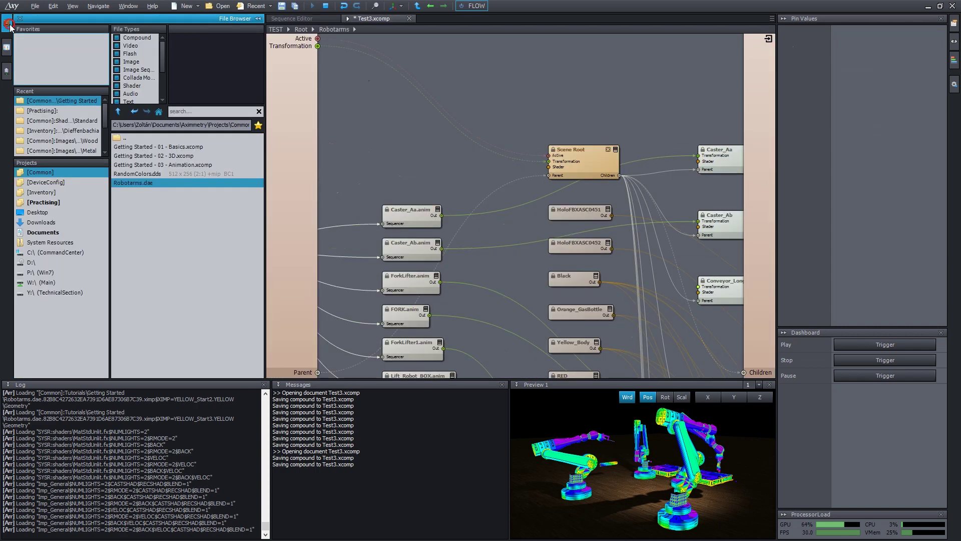
{"action": "left_click", "coordinate": [75, 121]}
{"action": "left_click_drag", "start_coordinate": [136, 237], "coordinate": [433, 148]}
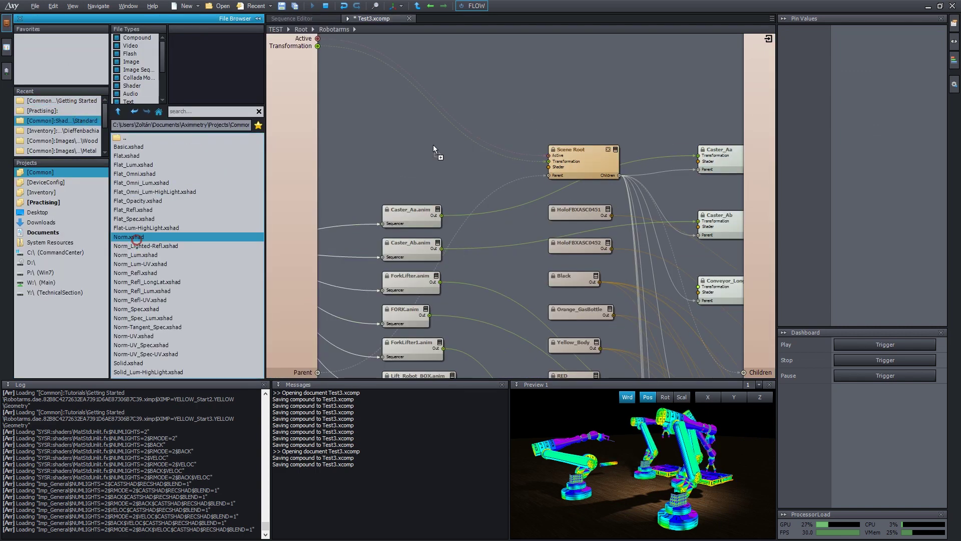
{"action": "left_click_drag", "start_coordinate": [439, 84], "coordinate": [440, 86]}
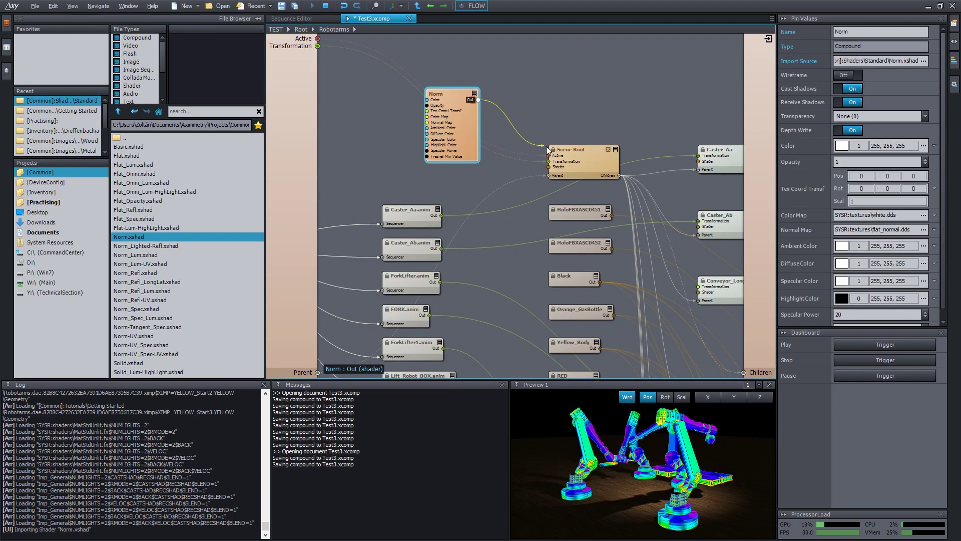
{"action": "left_click_drag", "start_coordinate": [548, 149], "coordinate": [549, 167]}
Search the images for "parq" and set the Norm shader's Color Map to Parquet_03.dds.
{"action": "left_click", "coordinate": [923, 215]}
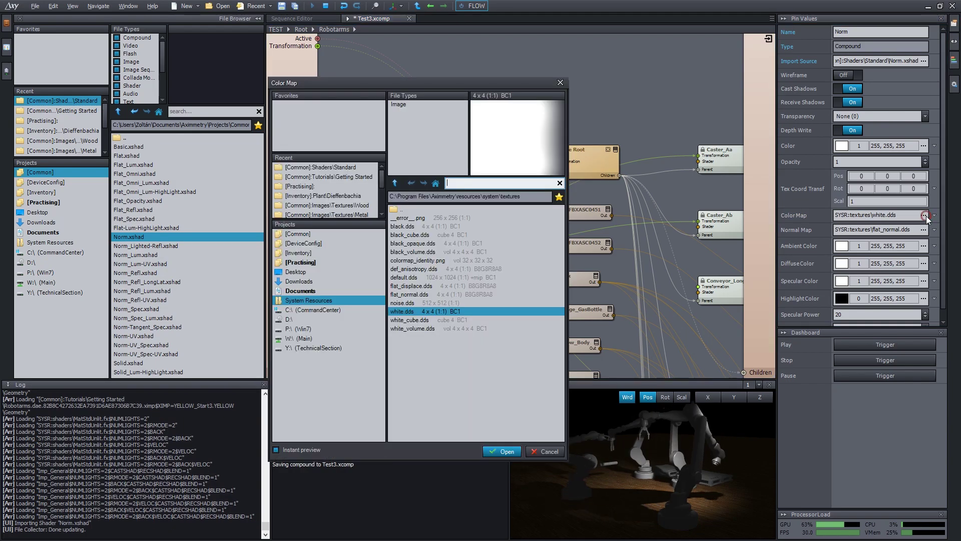
{"action": "type", "text": "parq"}
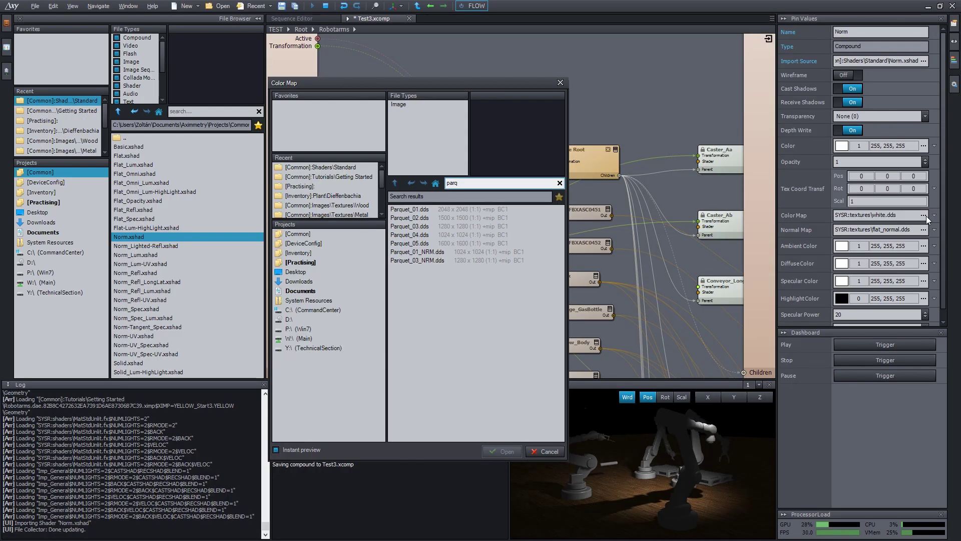
{"action": "key", "text": "Down"}
{"action": "key", "text": "Down"}
{"action": "key", "text": "Down"}
{"action": "key", "text": "Down"}
{"action": "key", "text": "Up"}
{"action": "left_click", "coordinate": [506, 446]}
In the Root compound, set Spot Light 1's Falloff Angle to 133.
{"action": "left_click", "coordinate": [660, 480]}
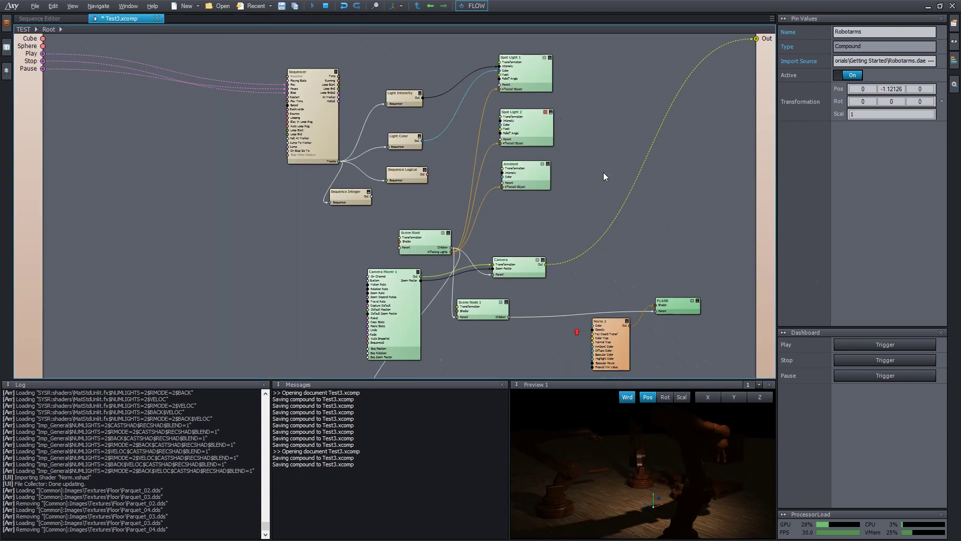
{"action": "scroll", "coordinate": [527, 181], "scroll_direction": "up", "scroll_amount": 5}
{"action": "left_click", "coordinate": [503, 185]}
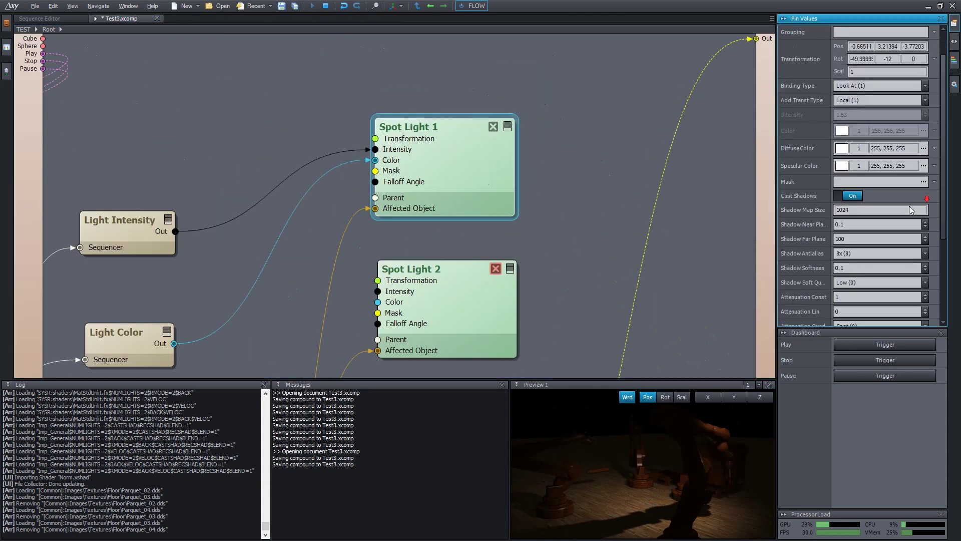
{"action": "scroll", "coordinate": [910, 210], "scroll_direction": "down", "scroll_amount": 3}
{"action": "left_click", "coordinate": [875, 236]}
{"action": "left_click_drag", "start_coordinate": [925, 238], "coordinate": [926, 214]}
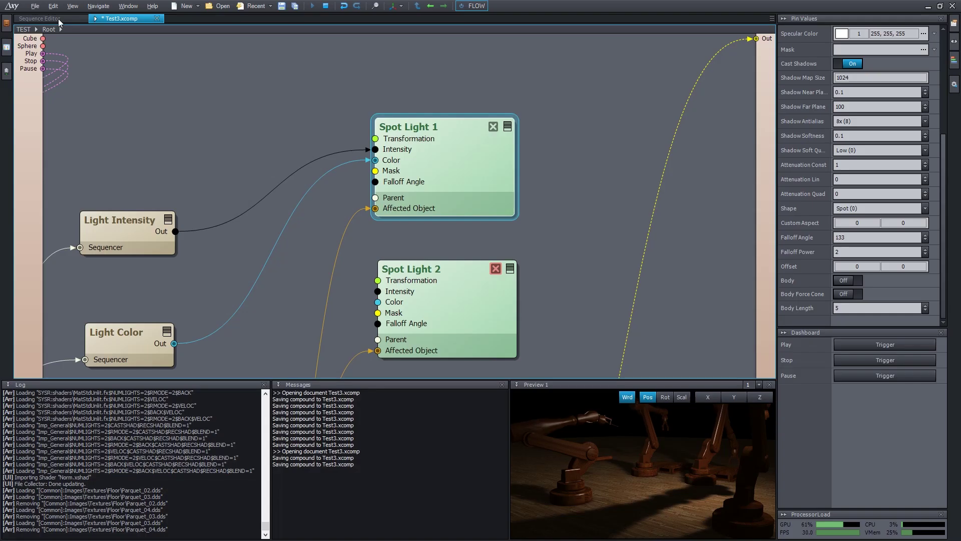
Reopen the Robotarms compound and inspect the pin values of the Caster_Aa.anim and Sequencer.anim modules.
{"action": "middle_click_drag", "start_coordinate": [428, 241], "coordinate": [456, 77]}
{"action": "scroll", "coordinate": [456, 77], "scroll_direction": "down", "scroll_amount": 3}
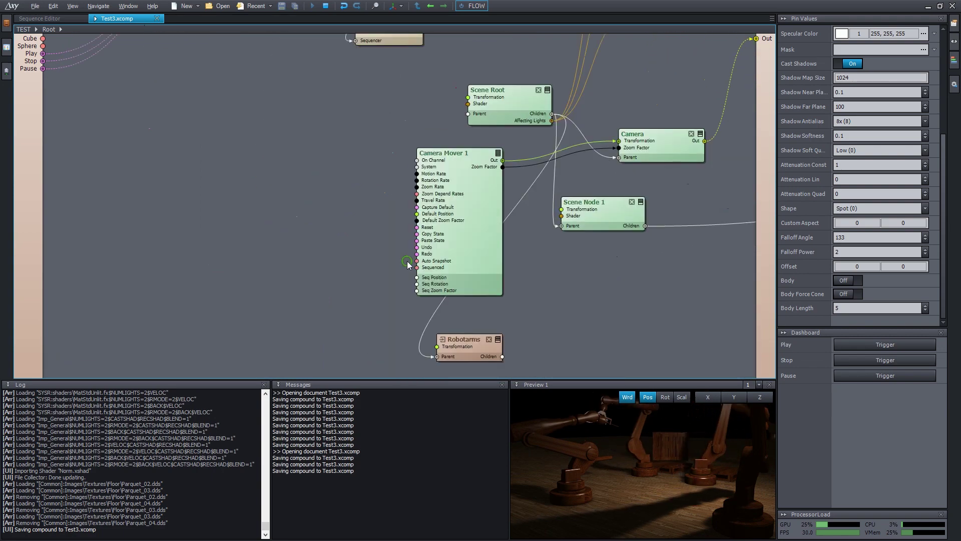
{"action": "middle_click_drag", "start_coordinate": [399, 263], "coordinate": [325, 116]}
{"action": "double_click", "coordinate": [393, 191]}
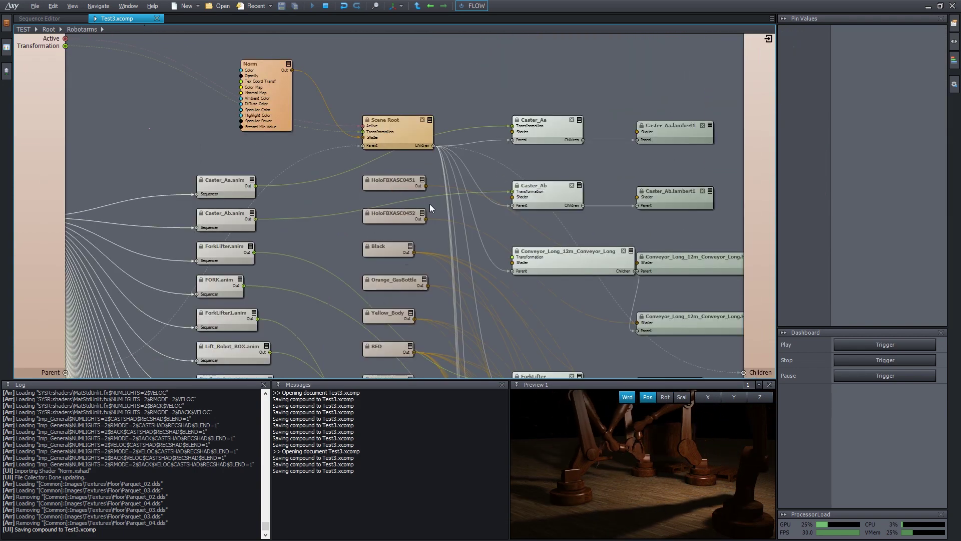
{"action": "middle_click_drag", "start_coordinate": [471, 244], "coordinate": [470, 120]}
{"action": "middle_click_drag", "start_coordinate": [399, 78], "coordinate": [418, 179]}
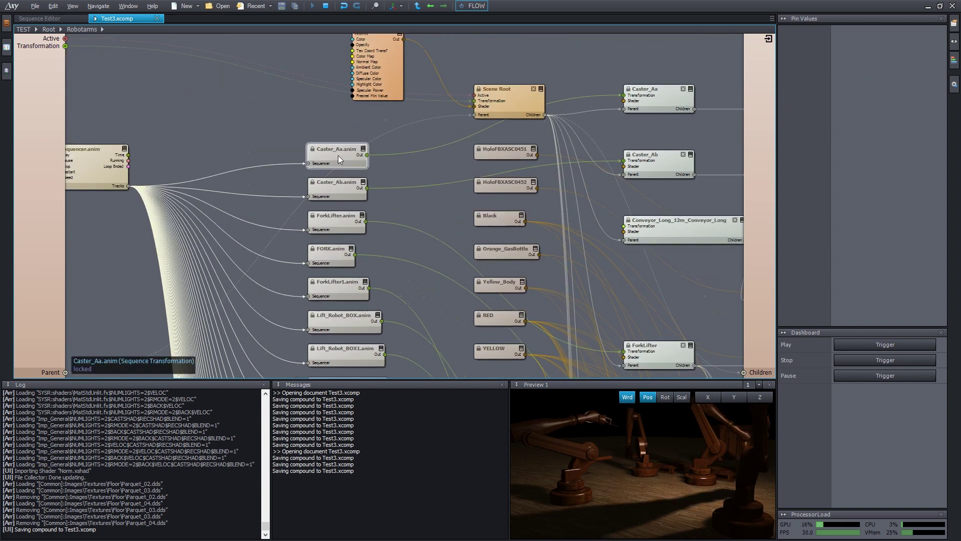
{"action": "left_click", "coordinate": [333, 148]}
{"action": "scroll", "coordinate": [333, 147], "scroll_direction": "up", "scroll_amount": 2}
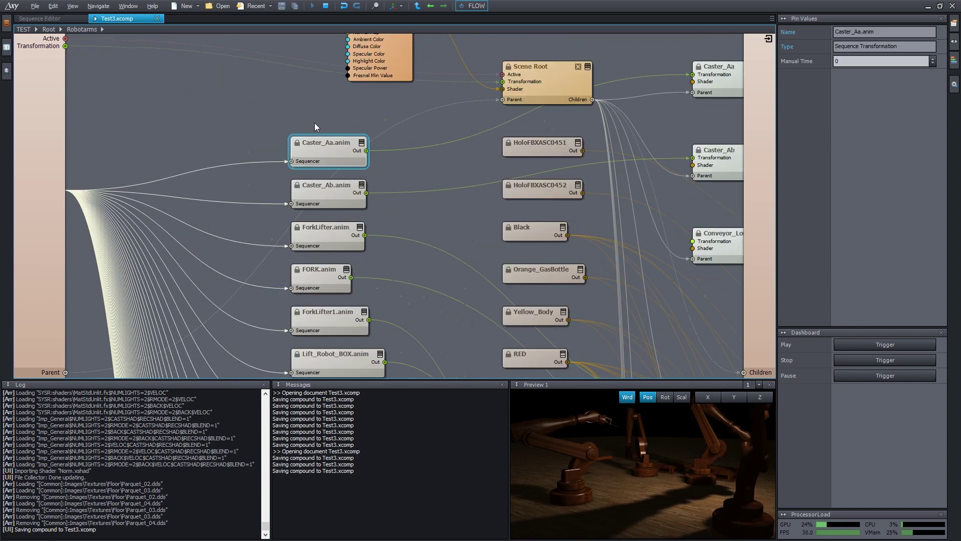
{"action": "middle_click_drag", "start_coordinate": [314, 122], "coordinate": [428, 122]}
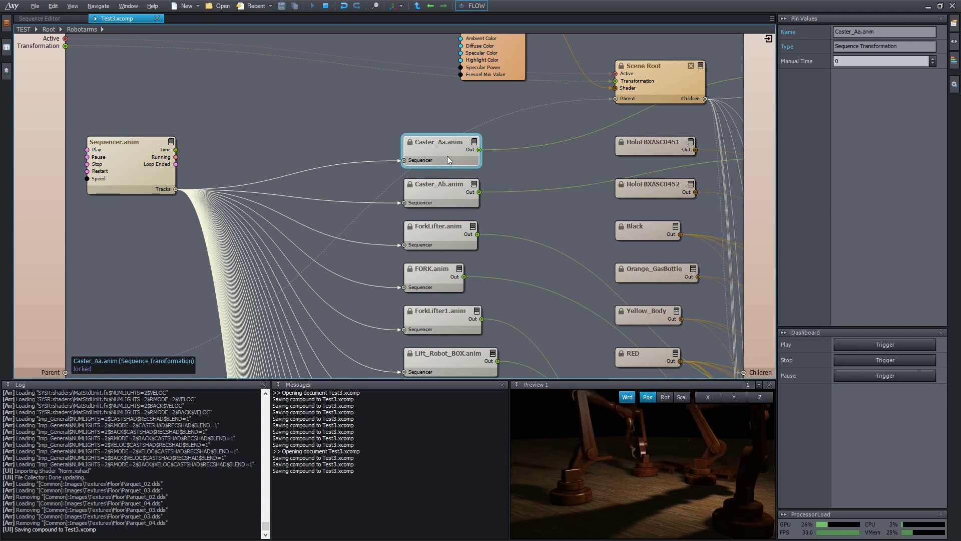
{"action": "scroll", "coordinate": [100, 173], "scroll_direction": "down", "scroll_amount": 1}
{"action": "middle_click_drag", "start_coordinate": [100, 172], "coordinate": [328, 224]}
{"action": "left_click", "coordinate": [361, 225]}
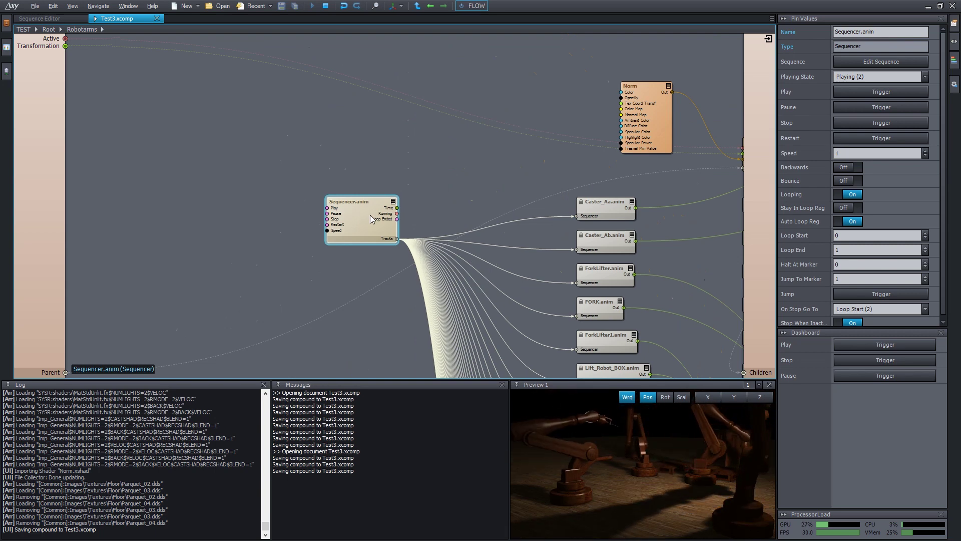
Examine the long column of animation modules connected to Sequencer.anim's Tracks output.
{"action": "middle_click_drag", "start_coordinate": [642, 194], "coordinate": [525, 172]}
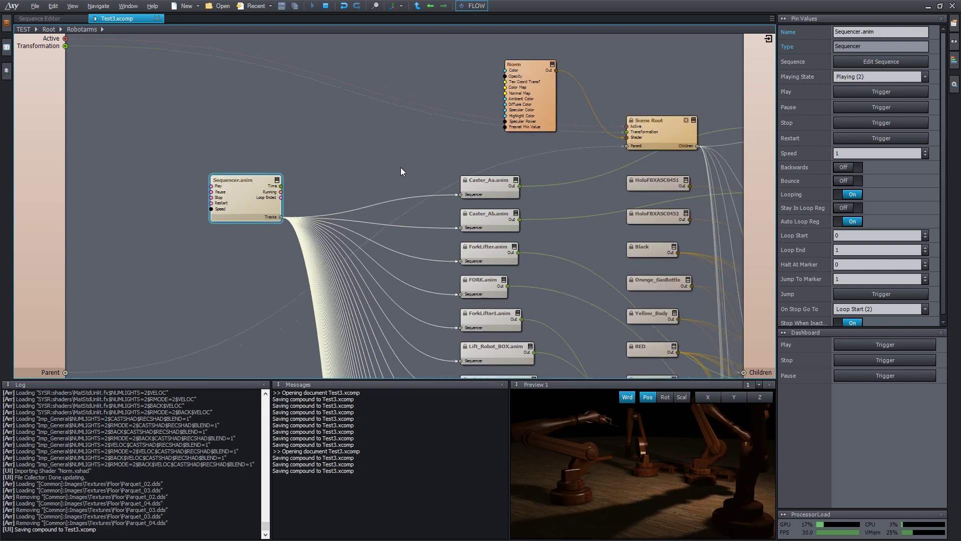
{"action": "scroll", "coordinate": [390, 326], "scroll_direction": "down", "scroll_amount": 5}
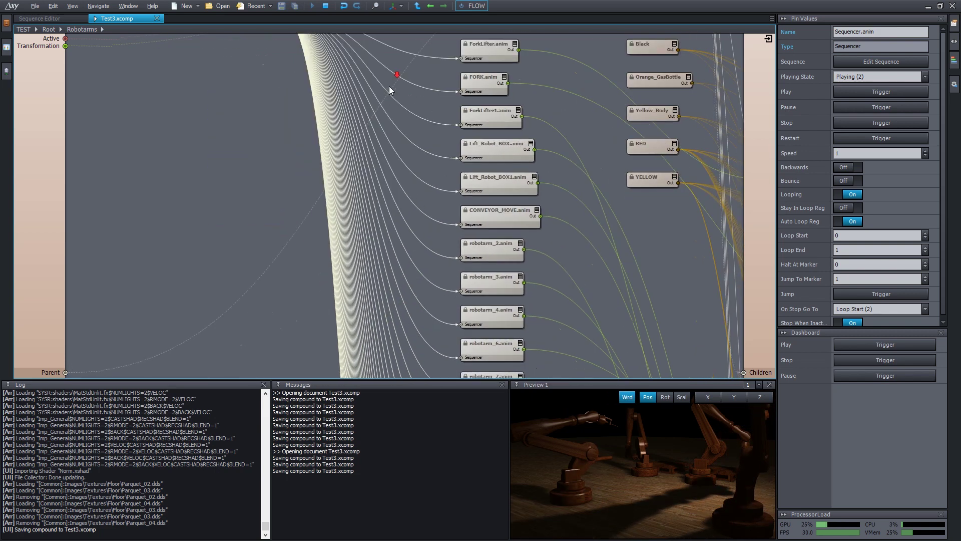
{"action": "middle_click_drag", "start_coordinate": [385, 181], "coordinate": [387, 75]}
{"action": "scroll", "coordinate": [413, 254], "scroll_direction": "up", "scroll_amount": 2}
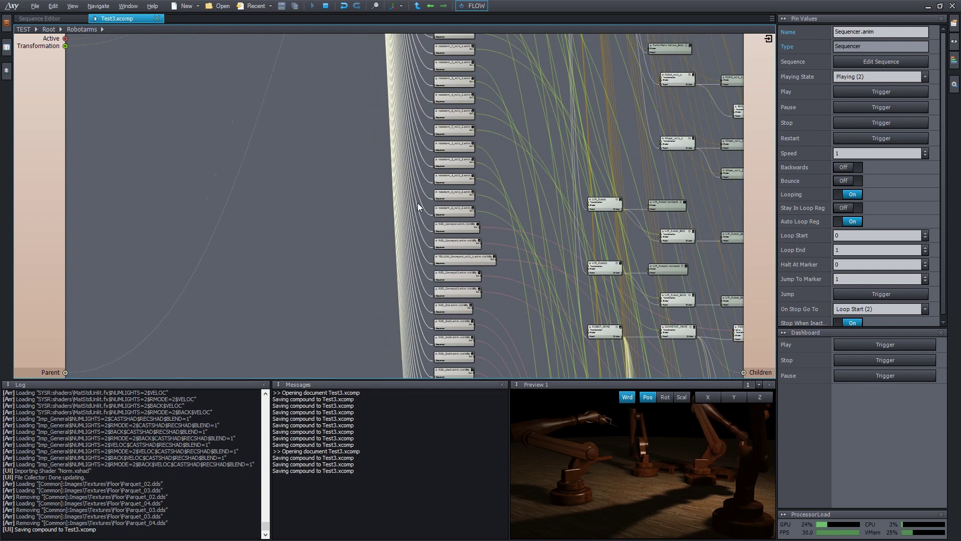
{"action": "middle_click_drag", "start_coordinate": [422, 145], "coordinate": [417, 281]}
{"action": "scroll", "coordinate": [380, 229], "scroll_direction": "up", "scroll_amount": 2}
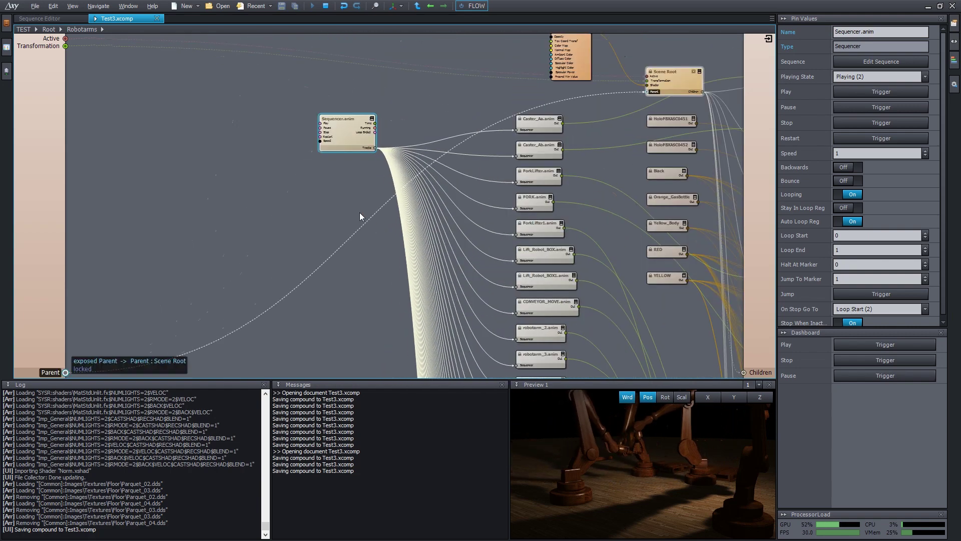
{"action": "scroll", "coordinate": [354, 208], "scroll_direction": "up", "scroll_amount": 1}
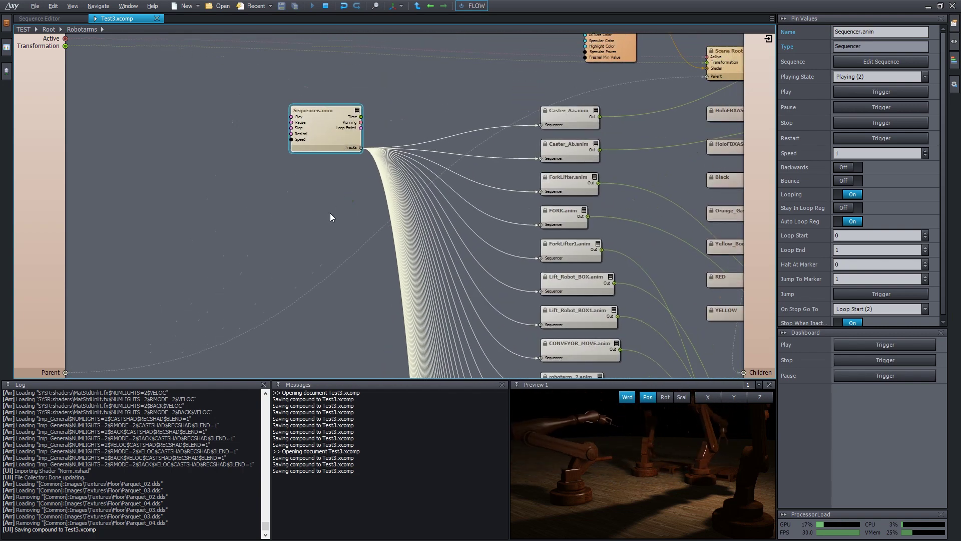
Insert a new Sequencer module into the Robotarms compound and place it below Sequencer.anim.
{"action": "double_click", "coordinate": [364, 215]}
{"action": "type", "text": "sequ"}
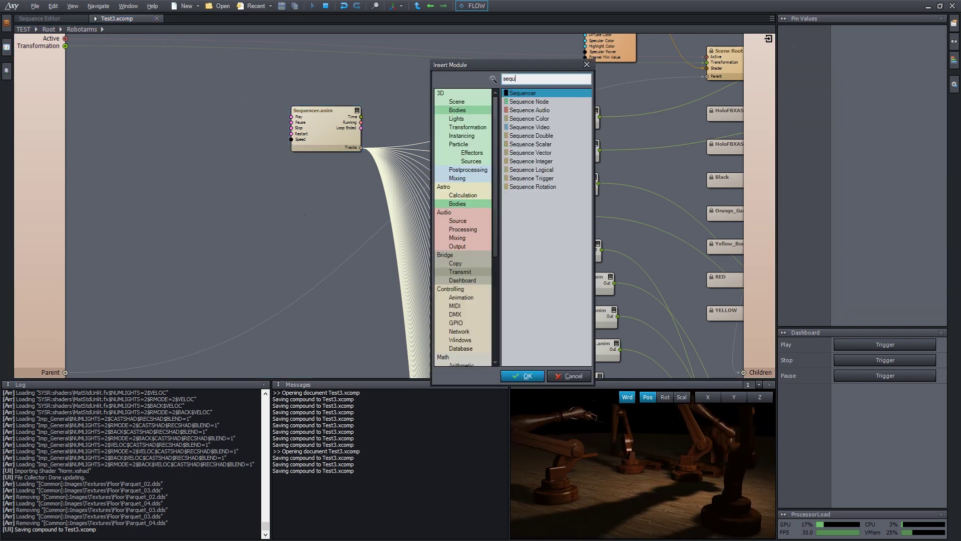
{"action": "key", "text": "Return"}
{"action": "left_click_drag", "start_coordinate": [334, 228], "coordinate": [321, 223]}
Reconnect Lift_Robot_BOX1.anim, CONVEYOR_MOVE.anim and robotarm_2.anim to the new Sequencer's Tracks and switch its playing state to Paused.
{"action": "scroll", "coordinate": [452, 244], "scroll_direction": "up", "scroll_amount": 2}
{"action": "middle_click_drag", "start_coordinate": [452, 244], "coordinate": [559, 193]}
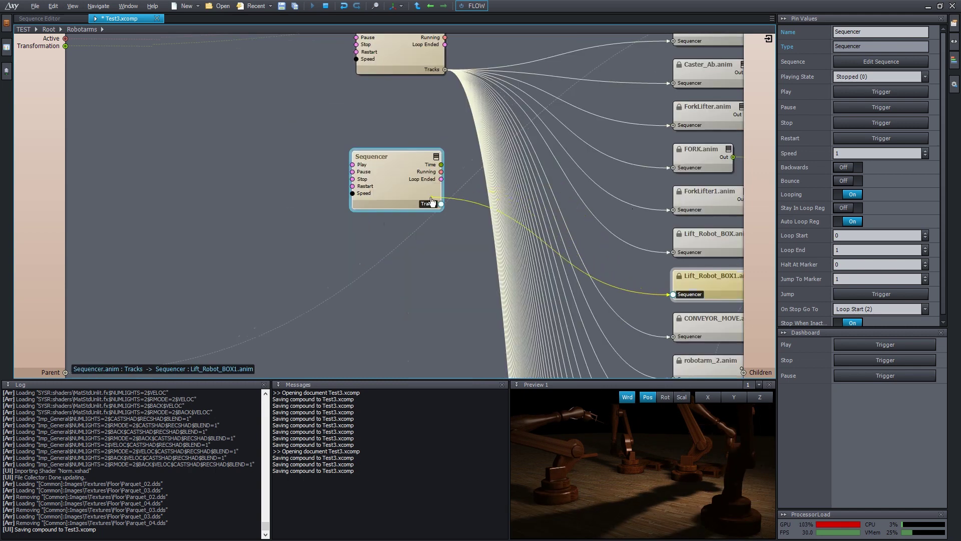
{"action": "left_click_drag", "start_coordinate": [432, 200], "coordinate": [348, 105]}
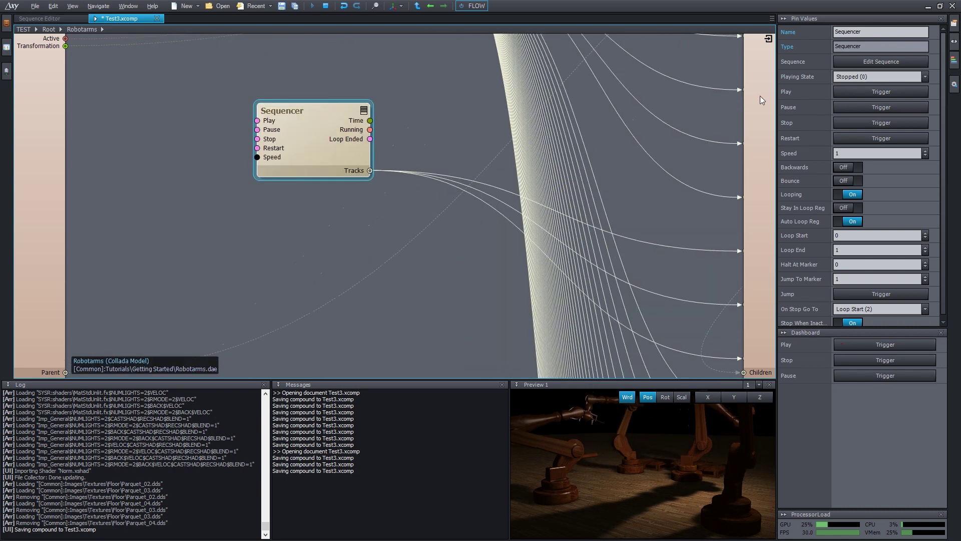
{"action": "left_click", "coordinate": [851, 92]}
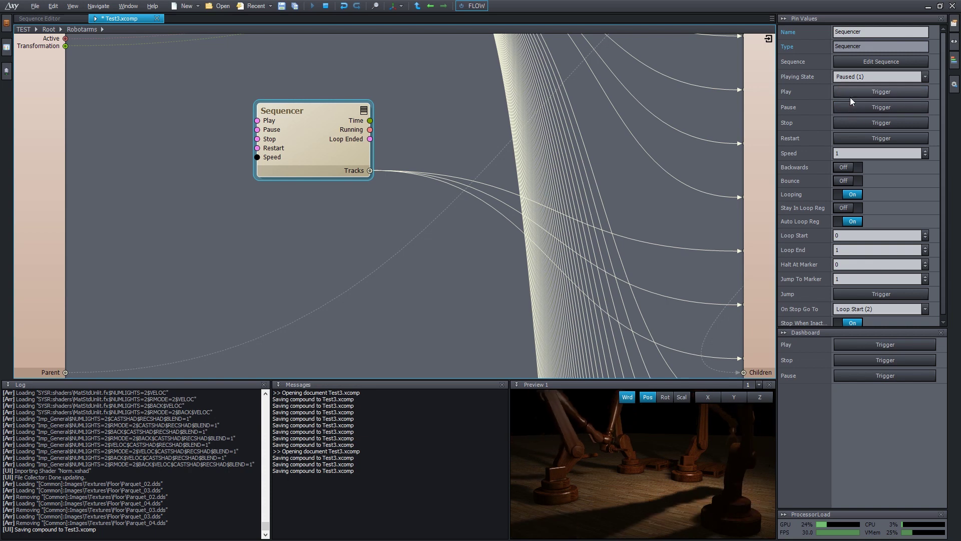
Set the X position of the BOX_detailed_02 node under FORK to 1.7207.
{"action": "scroll", "coordinate": [502, 122], "scroll_direction": "down", "scroll_amount": 3}
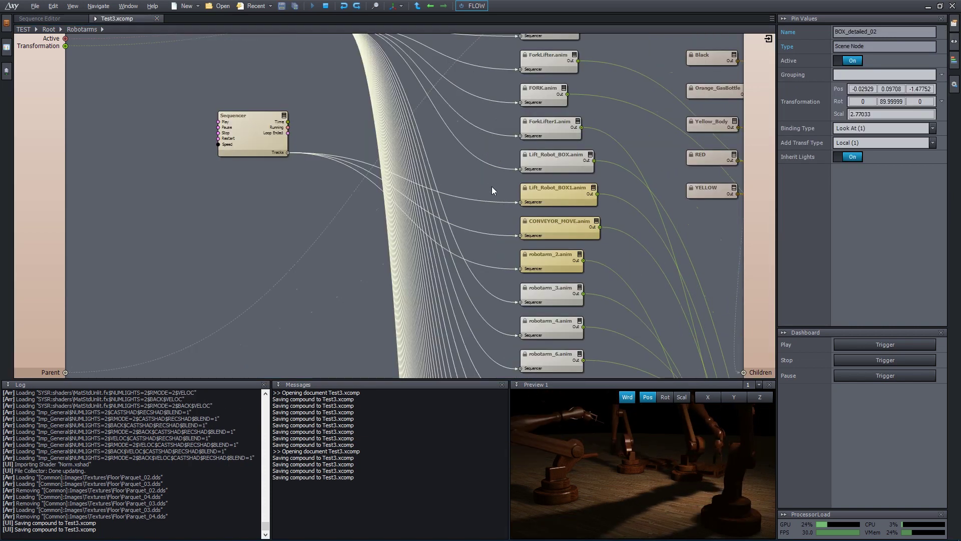
{"action": "middle_click_drag", "start_coordinate": [492, 186], "coordinate": [430, 191]}
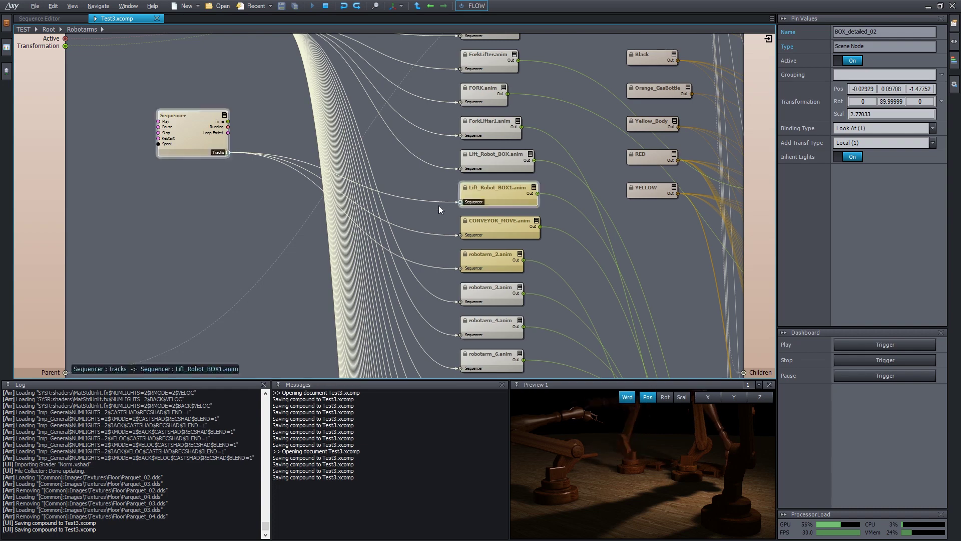
{"action": "left_click_drag", "start_coordinate": [554, 235], "coordinate": [395, 171]}
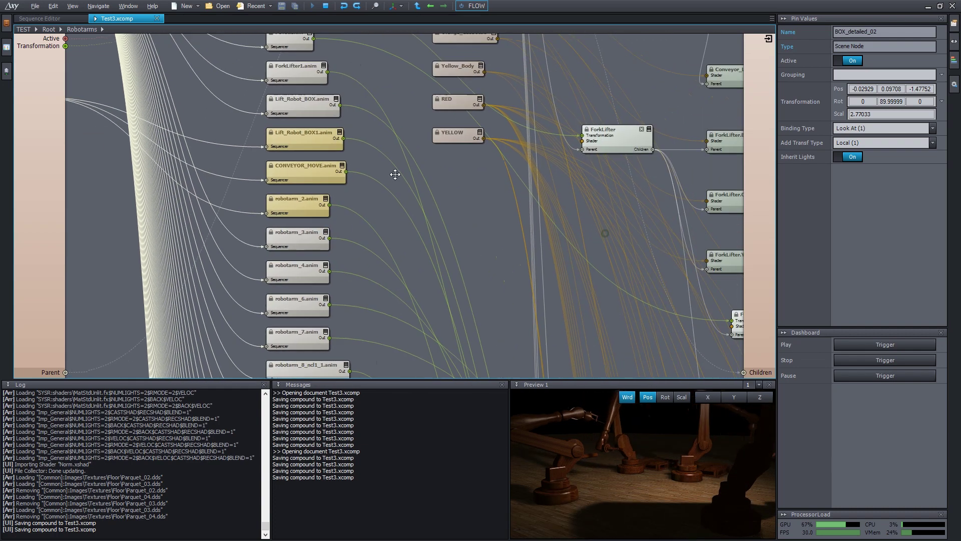
{"action": "middle_click_drag", "start_coordinate": [443, 207], "coordinate": [226, 136]}
{"action": "left_click", "coordinate": [637, 300]}
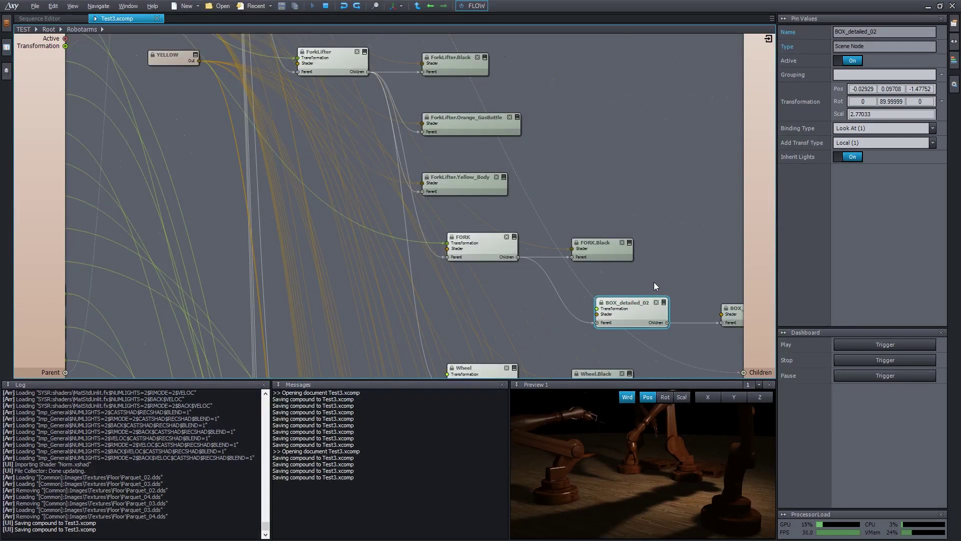
{"action": "left_click_drag", "start_coordinate": [868, 89], "coordinate": [868, 35]}
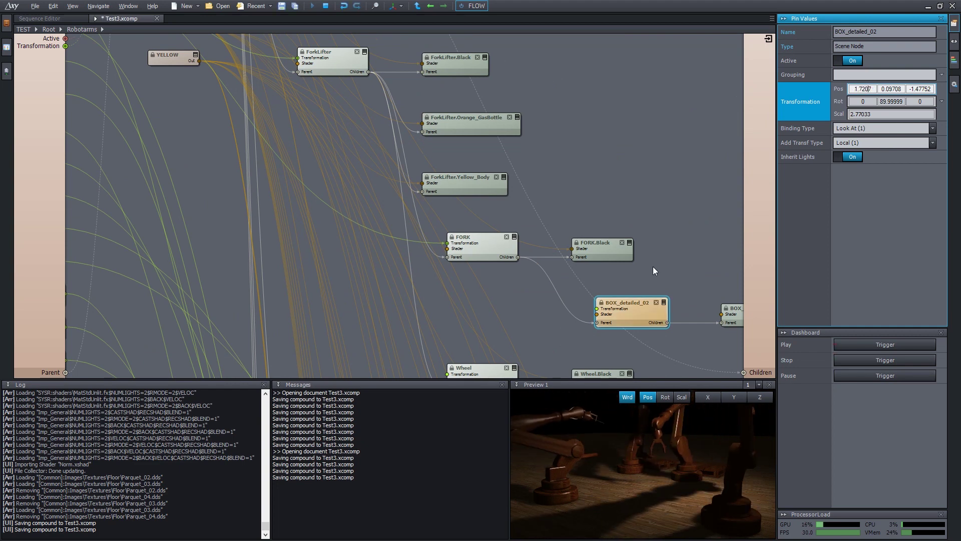
{"action": "scroll", "coordinate": [653, 270], "scroll_direction": "down", "scroll_amount": 2}
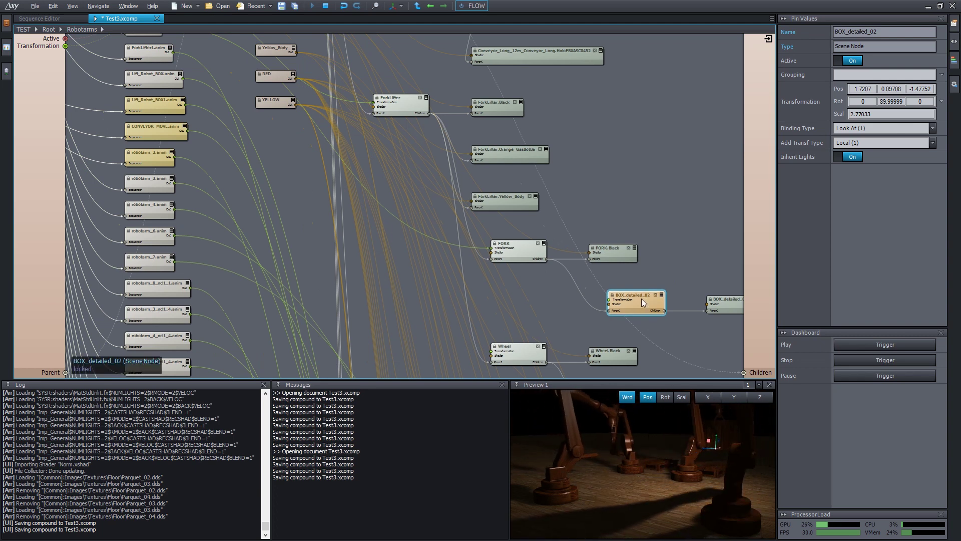
{"action": "left_click", "coordinate": [651, 274]}
{"action": "left_click", "coordinate": [635, 302]}
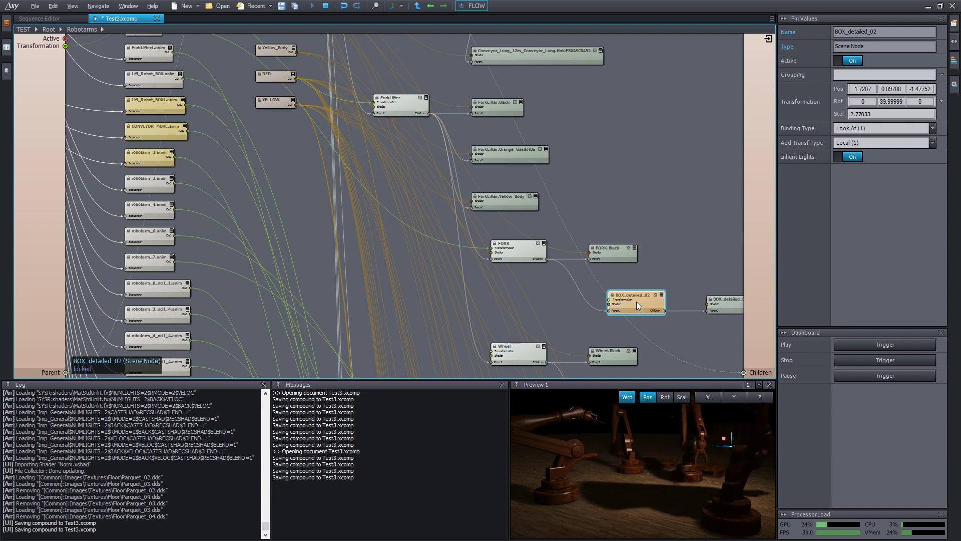
Leave the Robotarms compound for Root and shift the Robotarms node slightly up and to the right beneath Camera Mover 1.
{"action": "left_click", "coordinate": [645, 277]}
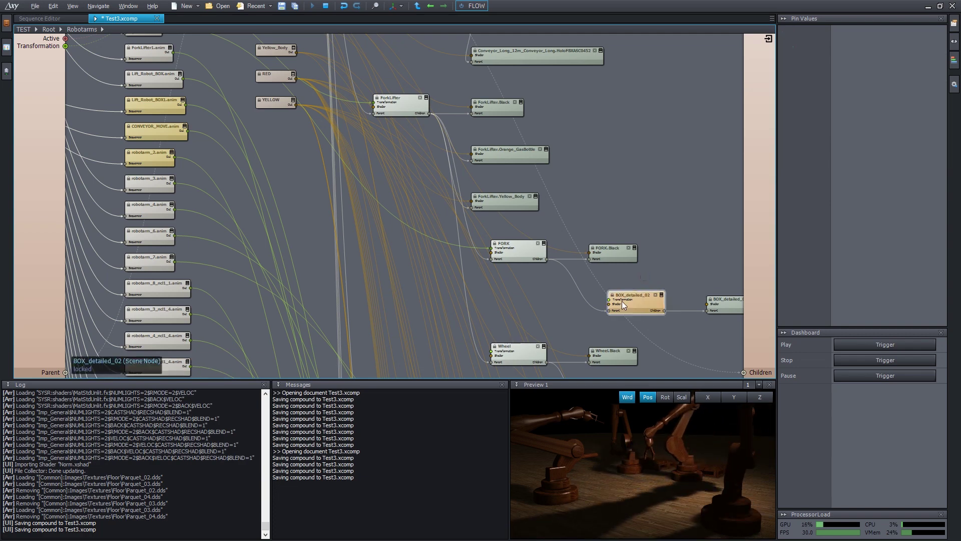
{"action": "middle_click_drag", "start_coordinate": [270, 156], "coordinate": [425, 180]}
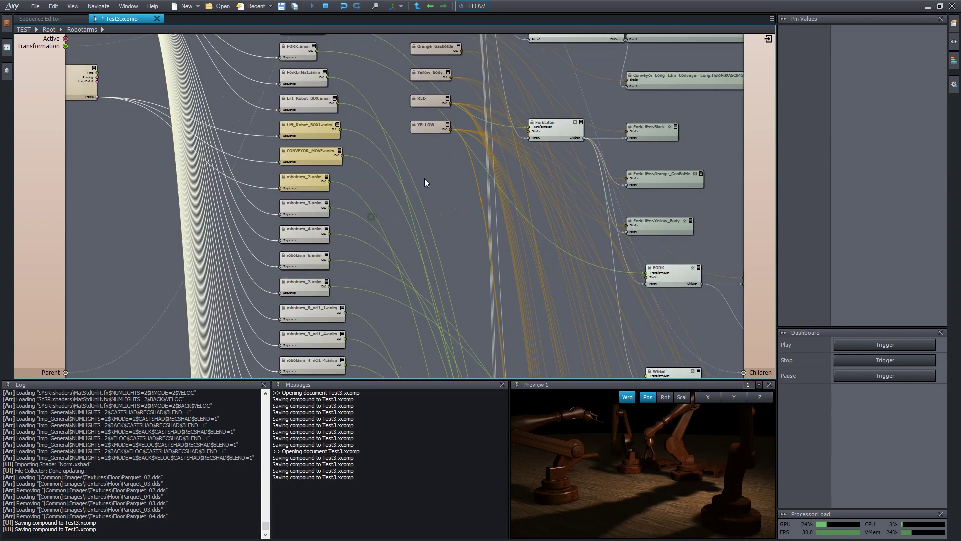
{"action": "double_click", "coordinate": [539, 234]}
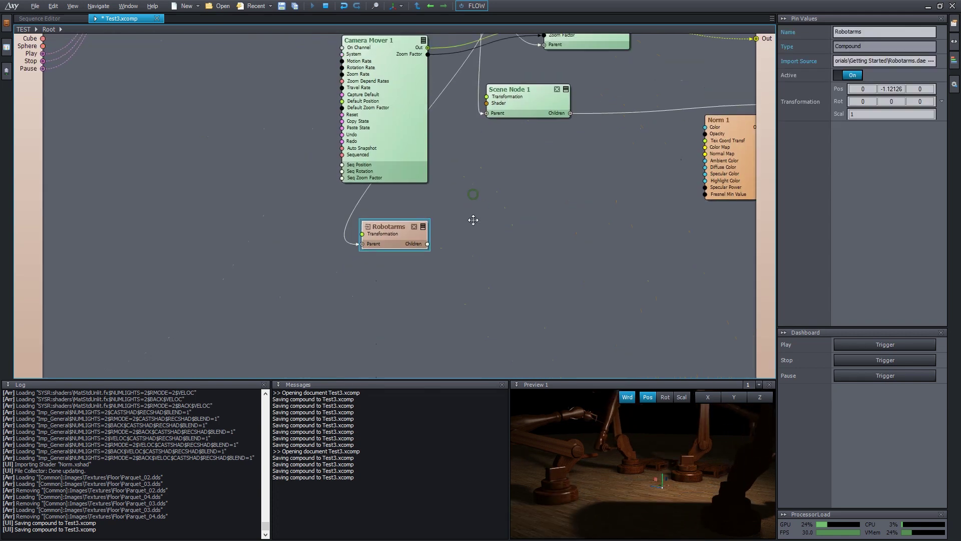
{"action": "middle_click_drag", "start_coordinate": [473, 220], "coordinate": [478, 298]}
{"action": "scroll", "coordinate": [484, 300], "scroll_direction": "up", "scroll_amount": 2}
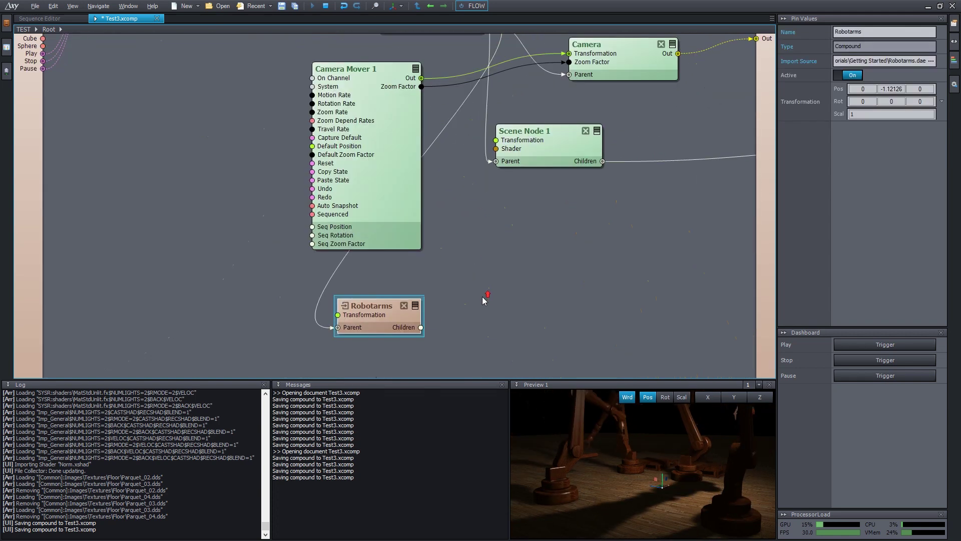
{"action": "left_click_drag", "start_coordinate": [369, 306], "coordinate": [396, 299]}
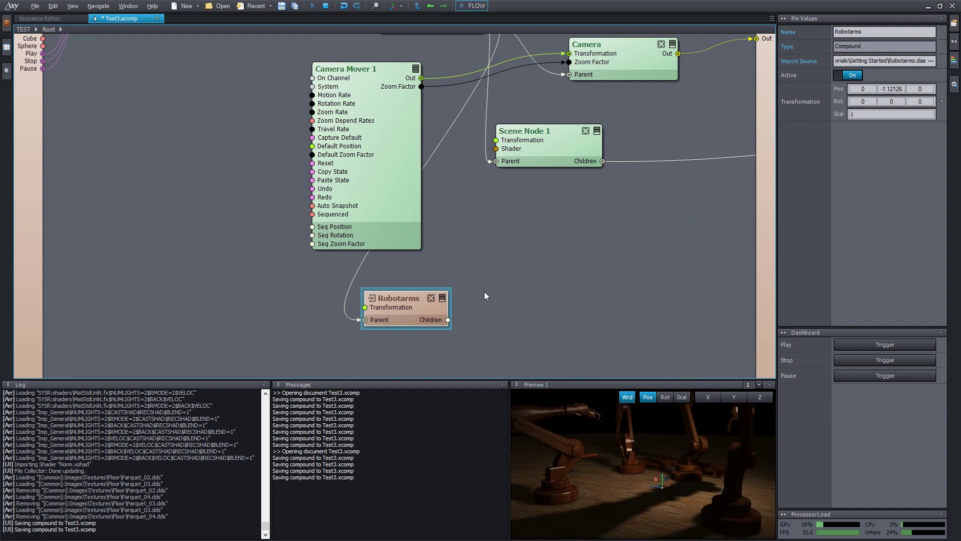
Reimport the Robotarms Collada model using the regular Reimport option.
{"action": "middle_click_drag", "start_coordinate": [485, 291], "coordinate": [424, 236]}
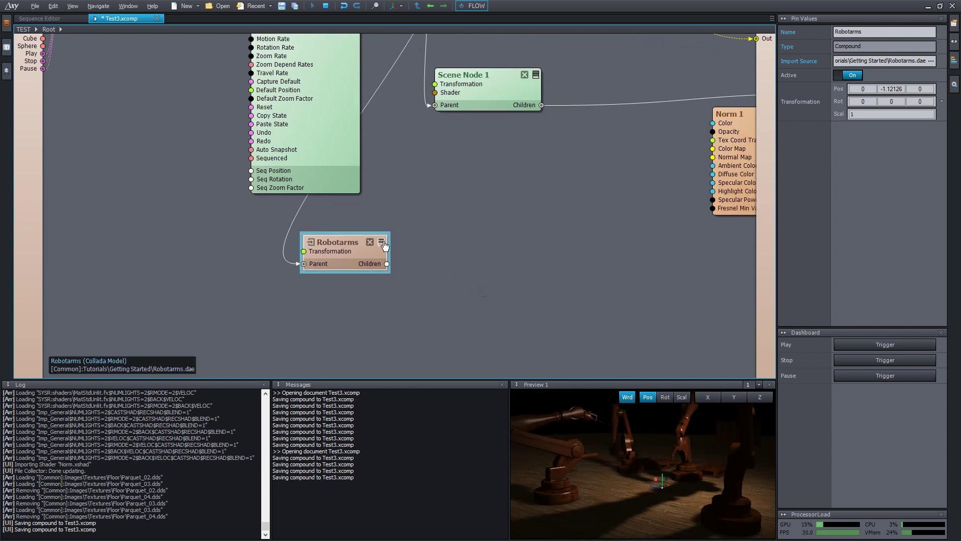
{"action": "middle_click_drag", "start_coordinate": [455, 254], "coordinate": [488, 255]}
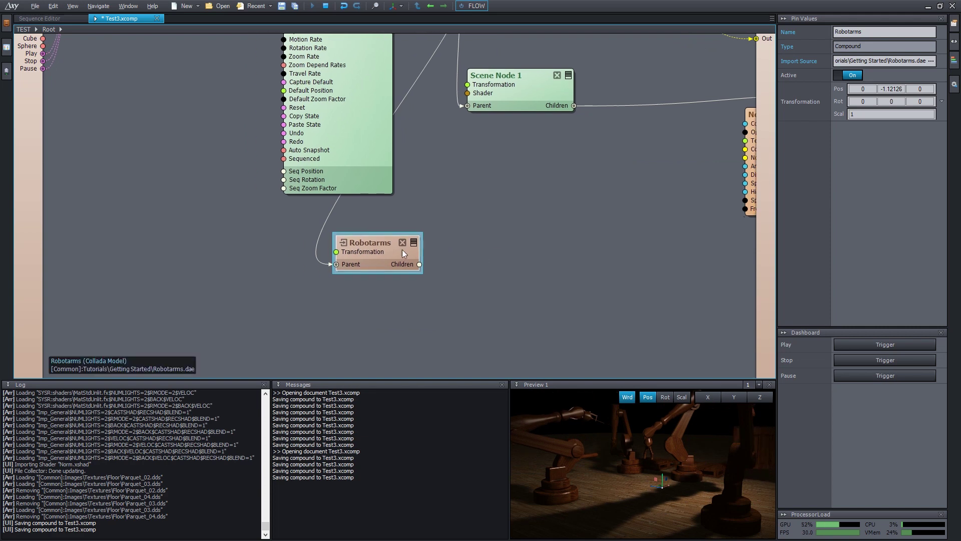
{"action": "right_click", "coordinate": [372, 243]}
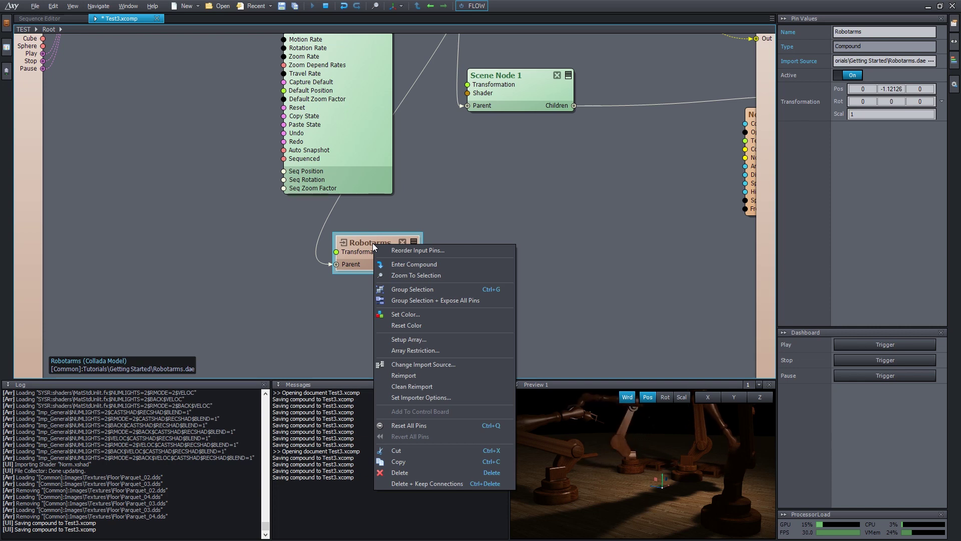
{"action": "left_click", "coordinate": [418, 377]}
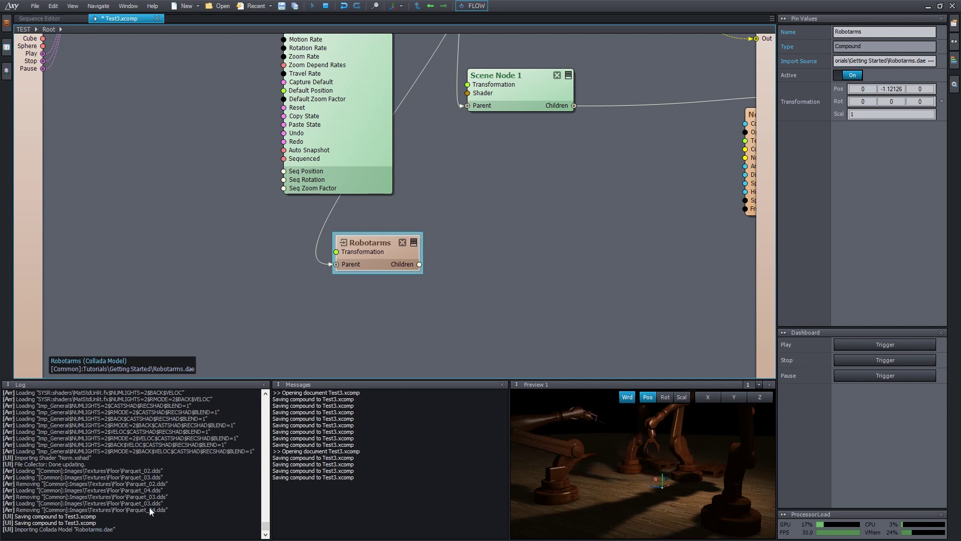
Enter the Robotarms compound and check the added Sequencer's connections to the animation modules.
{"action": "left_click", "coordinate": [378, 245]}
{"action": "double_click", "coordinate": [378, 246]}
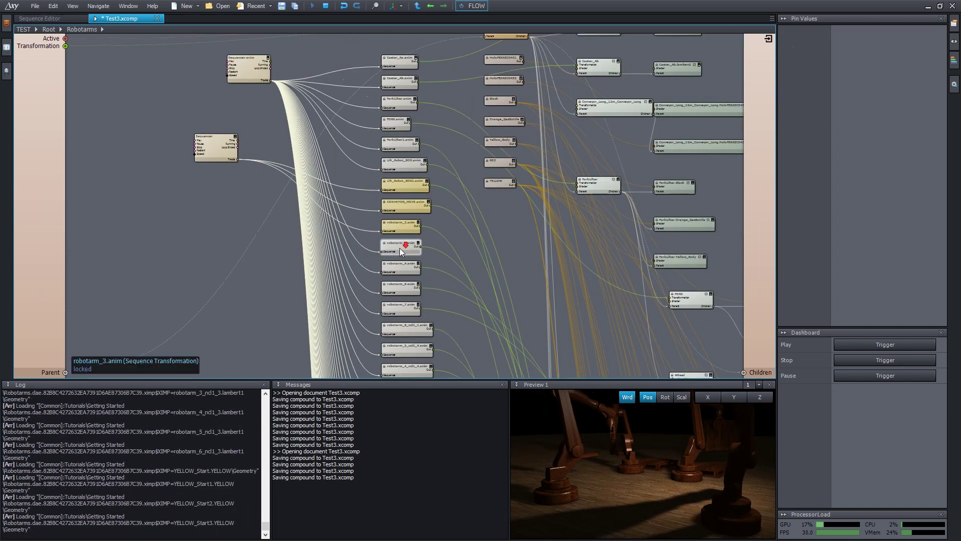
{"action": "left_click_drag", "start_coordinate": [459, 245], "coordinate": [559, 261]}
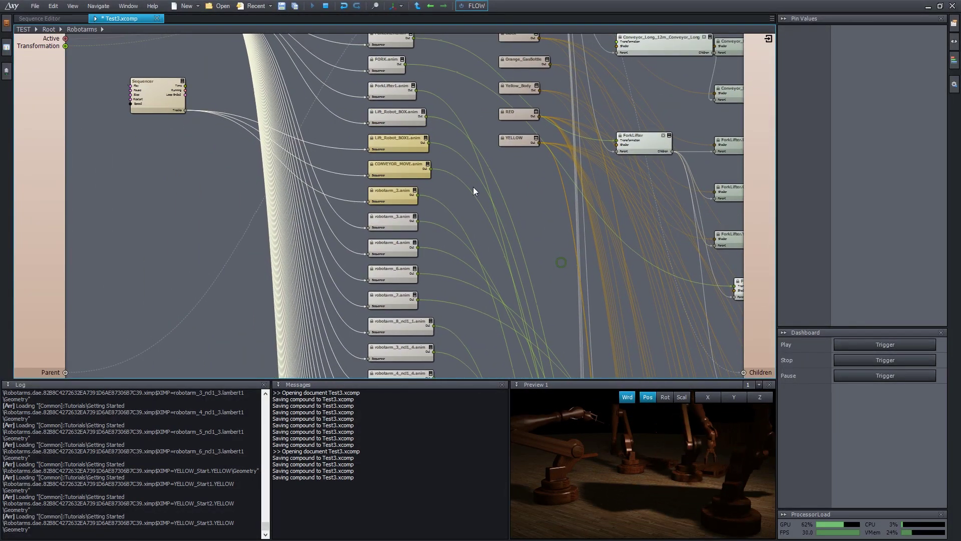
Inspect the transformation values and modified-node colour of BOX_detailed_02 under FORK.
{"action": "middle_click_drag", "start_coordinate": [578, 268], "coordinate": [343, 168]}
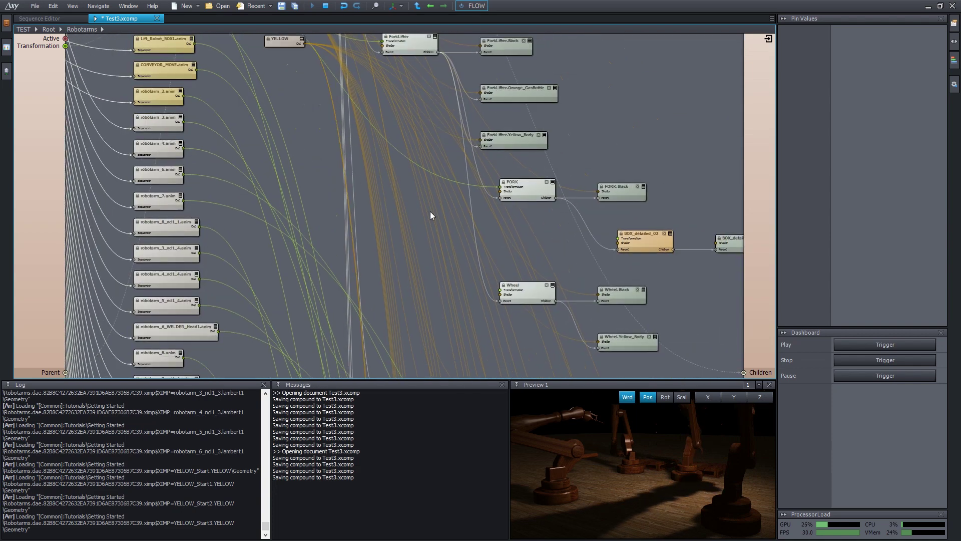
{"action": "scroll", "coordinate": [566, 259], "scroll_direction": "up", "scroll_amount": 2}
{"action": "left_click", "coordinate": [668, 231]}
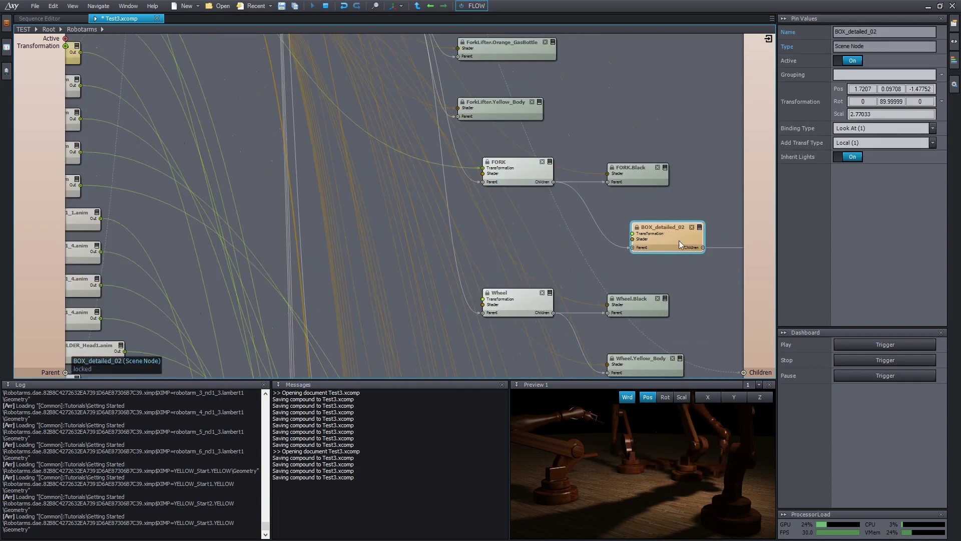
{"action": "scroll", "coordinate": [613, 219], "scroll_direction": "down", "scroll_amount": 2}
{"action": "scroll", "coordinate": [617, 220], "scroll_direction": "up", "scroll_amount": 2}
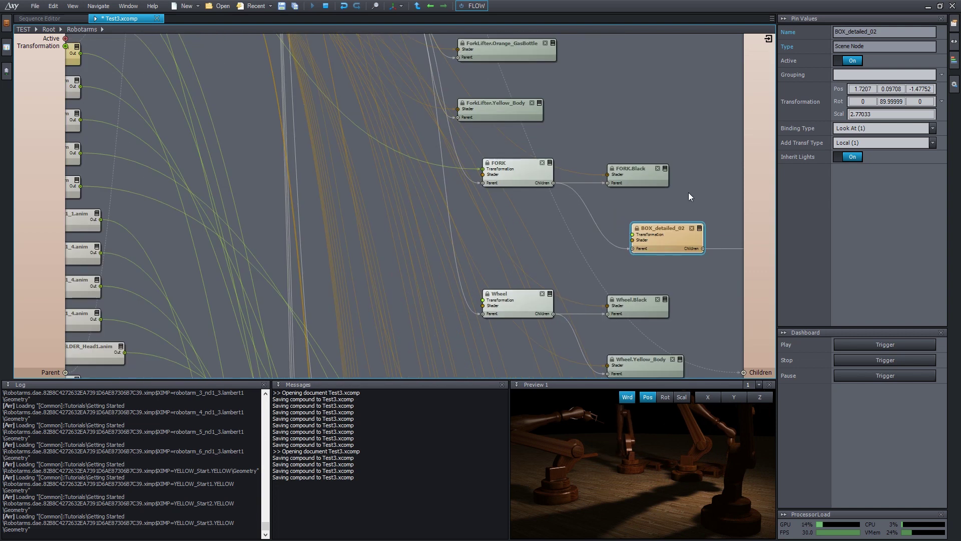
{"action": "left_click", "coordinate": [667, 228]}
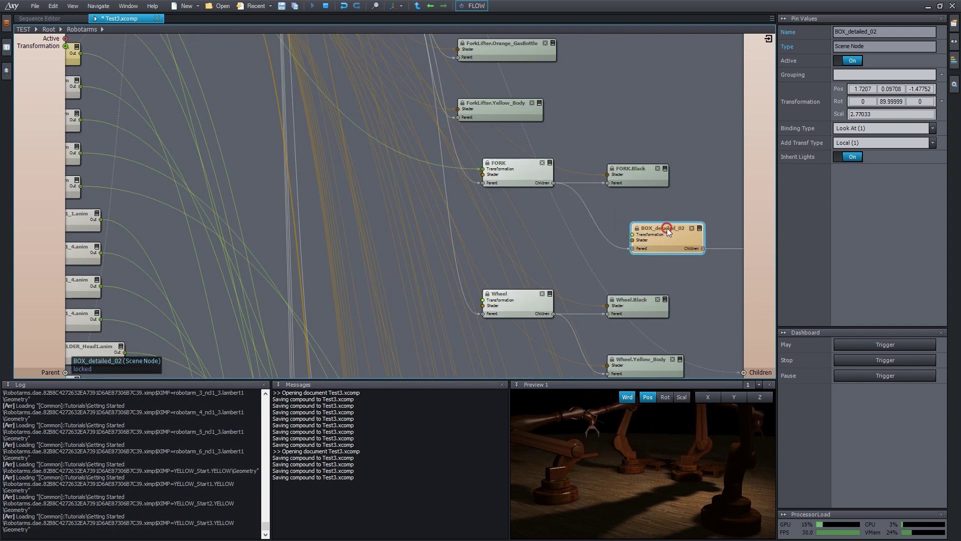
{"action": "middle_click_drag", "start_coordinate": [667, 228], "coordinate": [599, 212]}
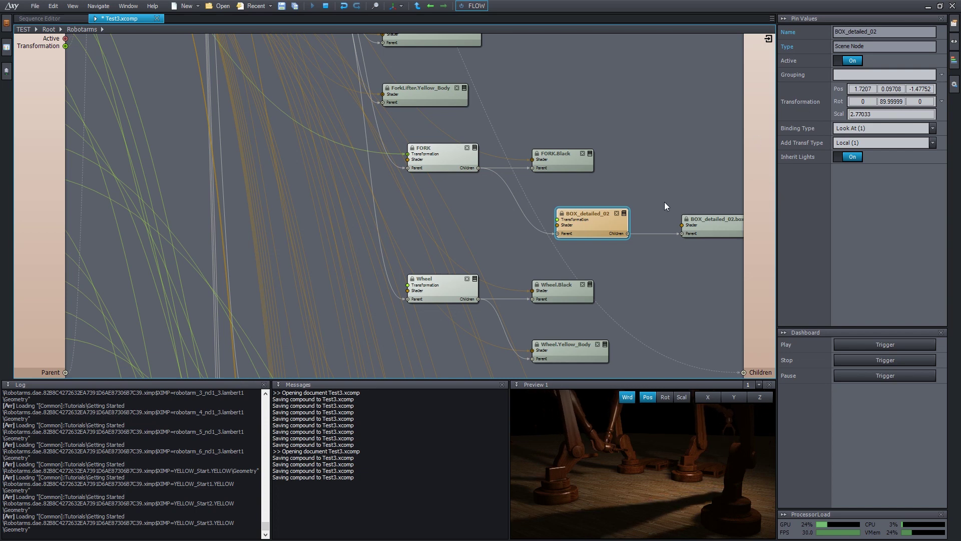
Return to the Root level and run a Clean Reimport on the Robotarms Collada model.
{"action": "scroll", "coordinate": [372, 167], "scroll_direction": "down", "scroll_amount": 2}
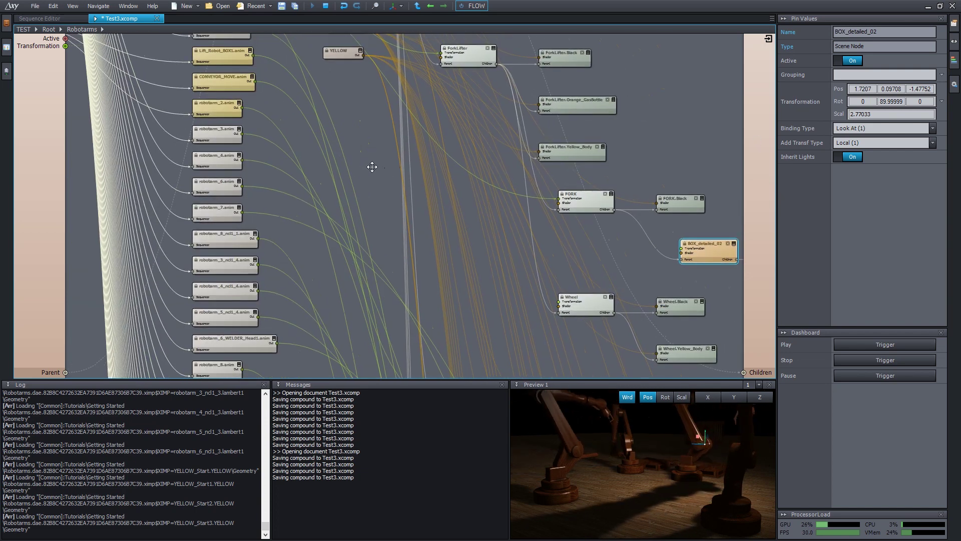
{"action": "left_click_drag", "start_coordinate": [372, 167], "coordinate": [398, 167]}
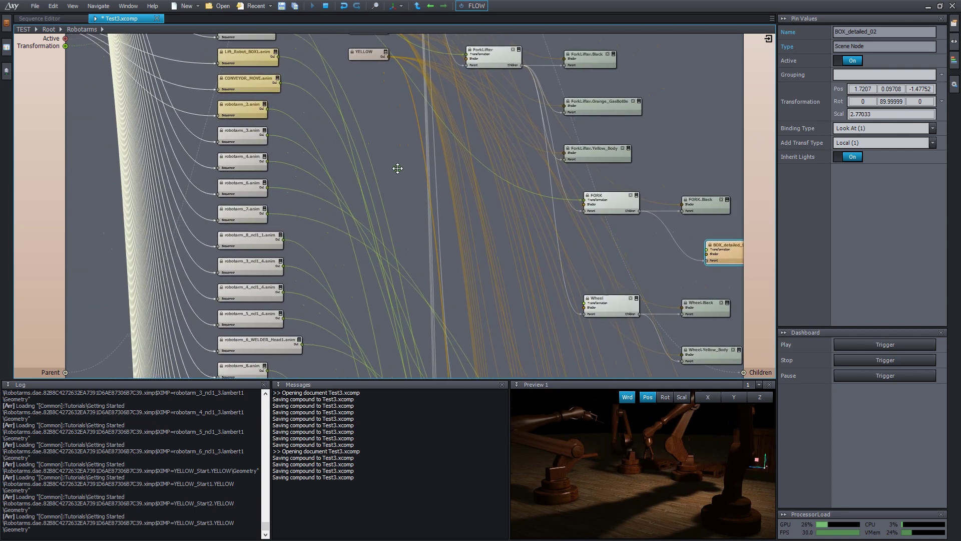
{"action": "double_click", "coordinate": [397, 172]}
{"action": "right_click", "coordinate": [396, 195]}
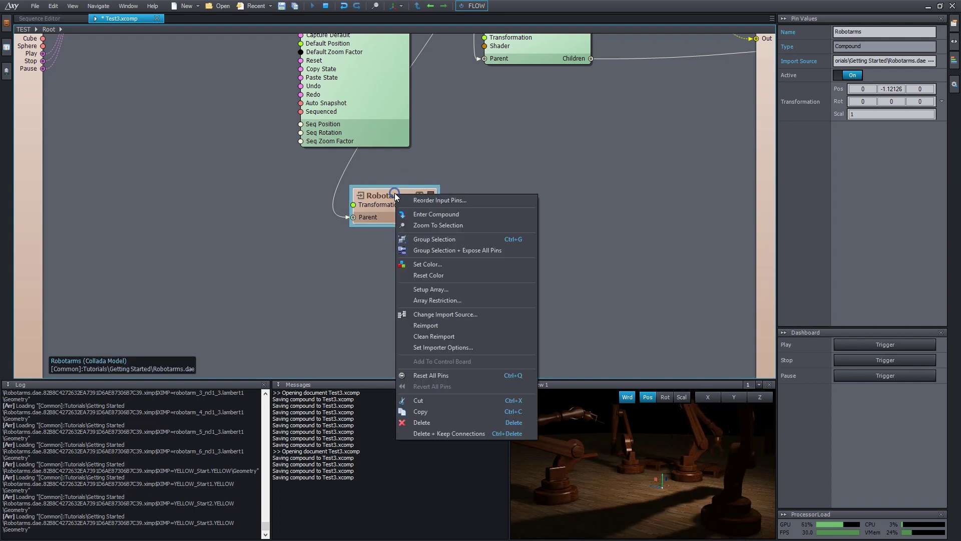
{"action": "left_click", "coordinate": [451, 337]}
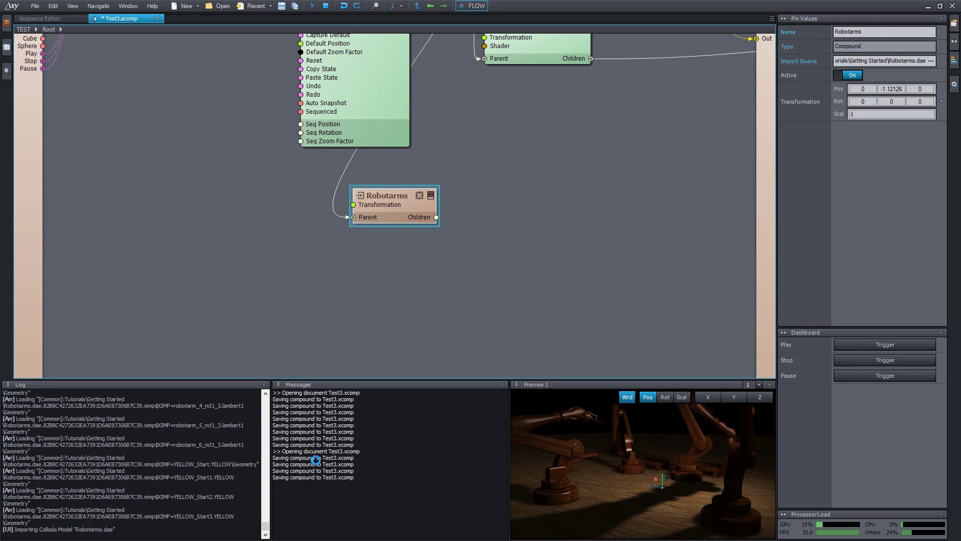
Reopen the Robotarms compound and compare the Tracks connections of Sequencer.anim and the added Sequencer.
{"action": "double_click", "coordinate": [415, 208]}
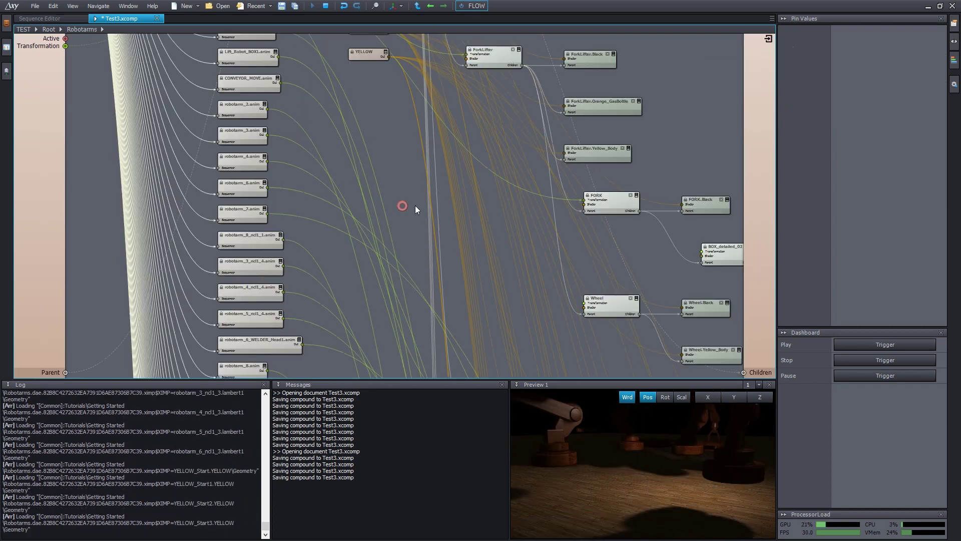
{"action": "scroll", "coordinate": [422, 207], "scroll_direction": "down", "scroll_amount": 3}
{"action": "scroll", "coordinate": [386, 230], "scroll_direction": "up", "scroll_amount": 3}
{"action": "middle_click_drag", "start_coordinate": [366, 257], "coordinate": [405, 177]}
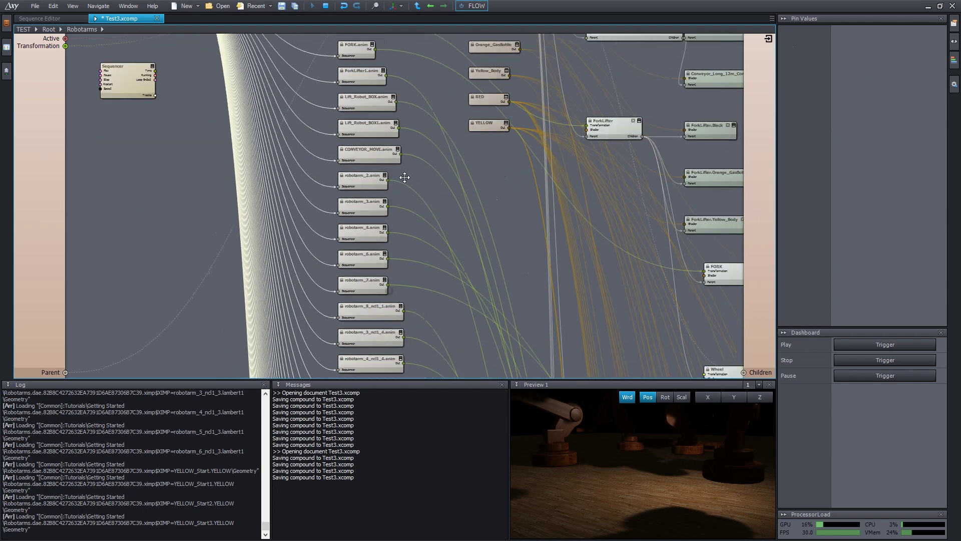
{"action": "scroll", "coordinate": [391, 235], "scroll_direction": "down", "scroll_amount": 3}
{"action": "scroll", "coordinate": [278, 111], "scroll_direction": "up", "scroll_amount": 1}
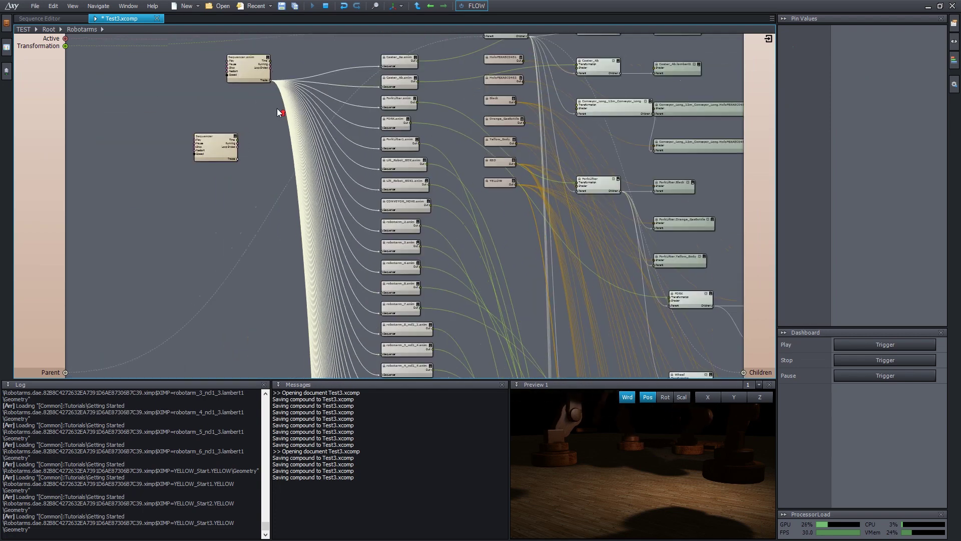
Locate the BOX_detailed_02 node under FORK and check its position values after the clean reimport.
{"action": "scroll", "coordinate": [241, 74], "scroll_direction": "up", "scroll_amount": 2}
{"action": "middle_click_drag", "start_coordinate": [718, 345], "coordinate": [473, 252]}
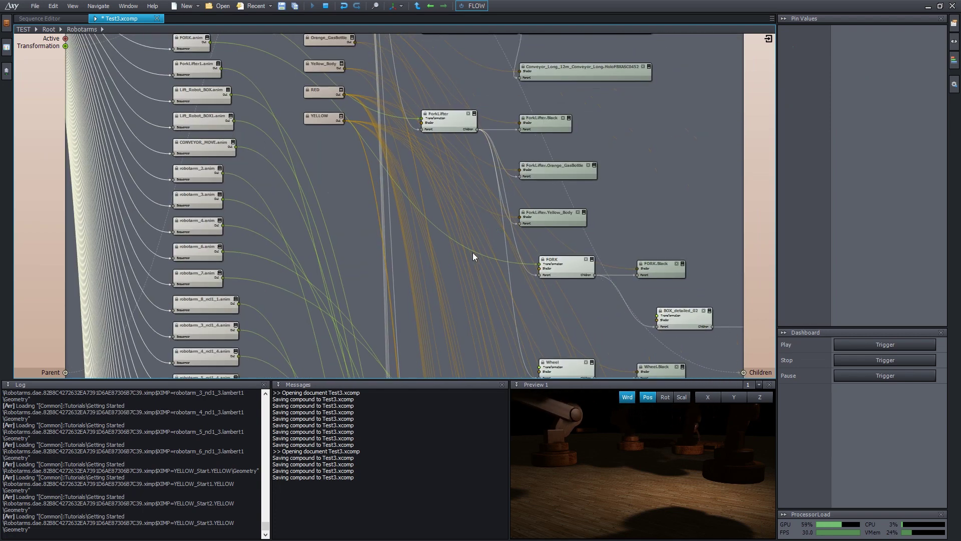
{"action": "middle_click_drag", "start_coordinate": [503, 284], "coordinate": [362, 176]}
{"action": "scroll", "coordinate": [545, 202], "scroll_direction": "up", "scroll_amount": 2}
{"action": "left_click", "coordinate": [539, 206]}
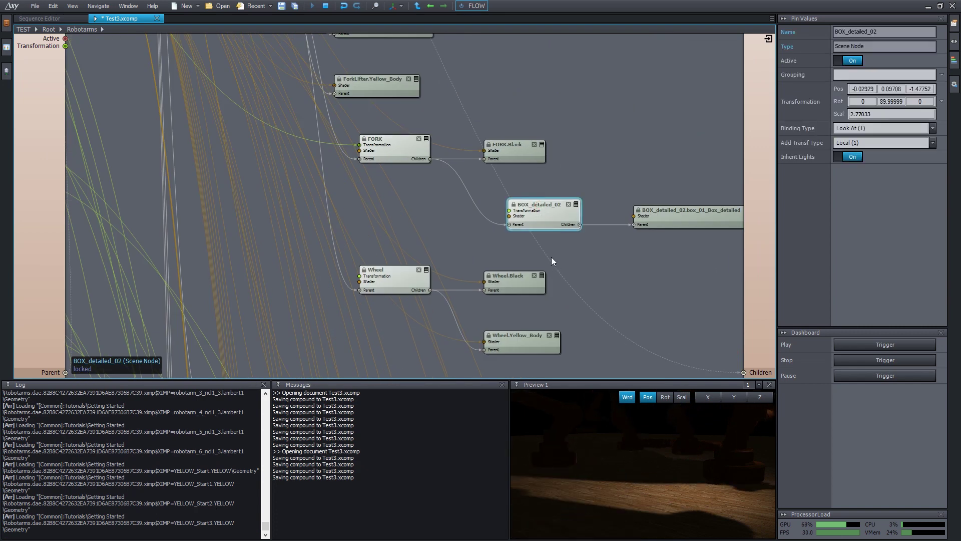